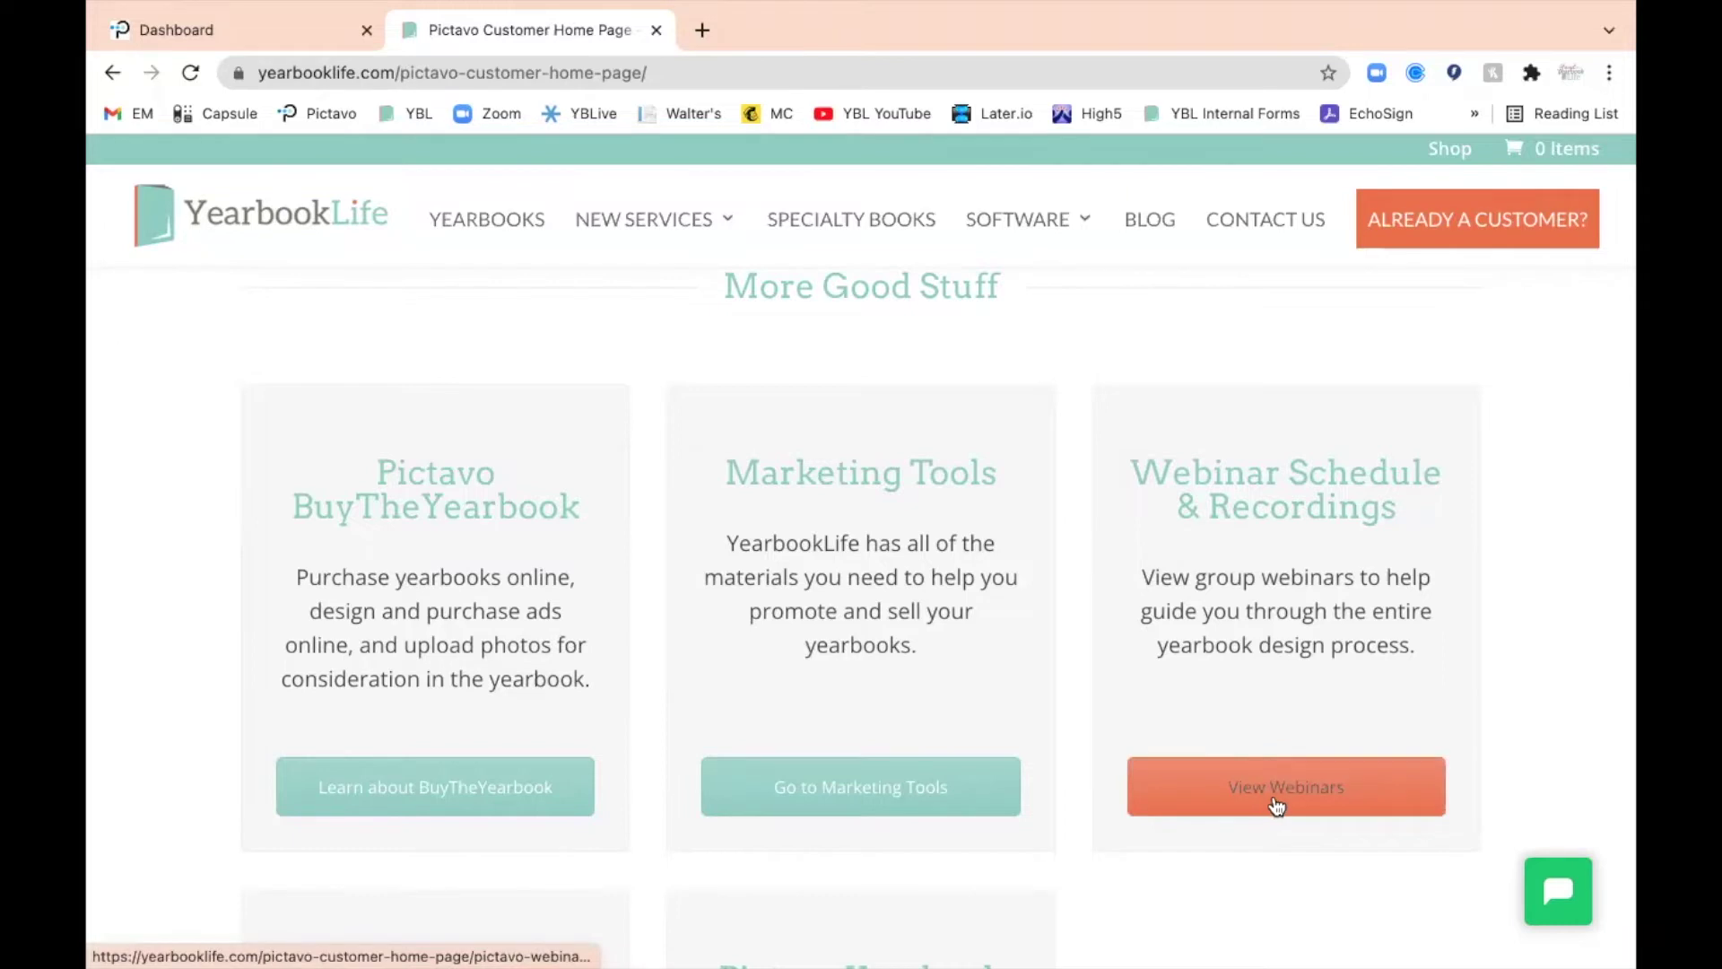
Step: Open the Webinar Schedule & Recordings page and look through the list of Pictavo webinars
{"action": "left_click", "coordinate": [1275, 789]}
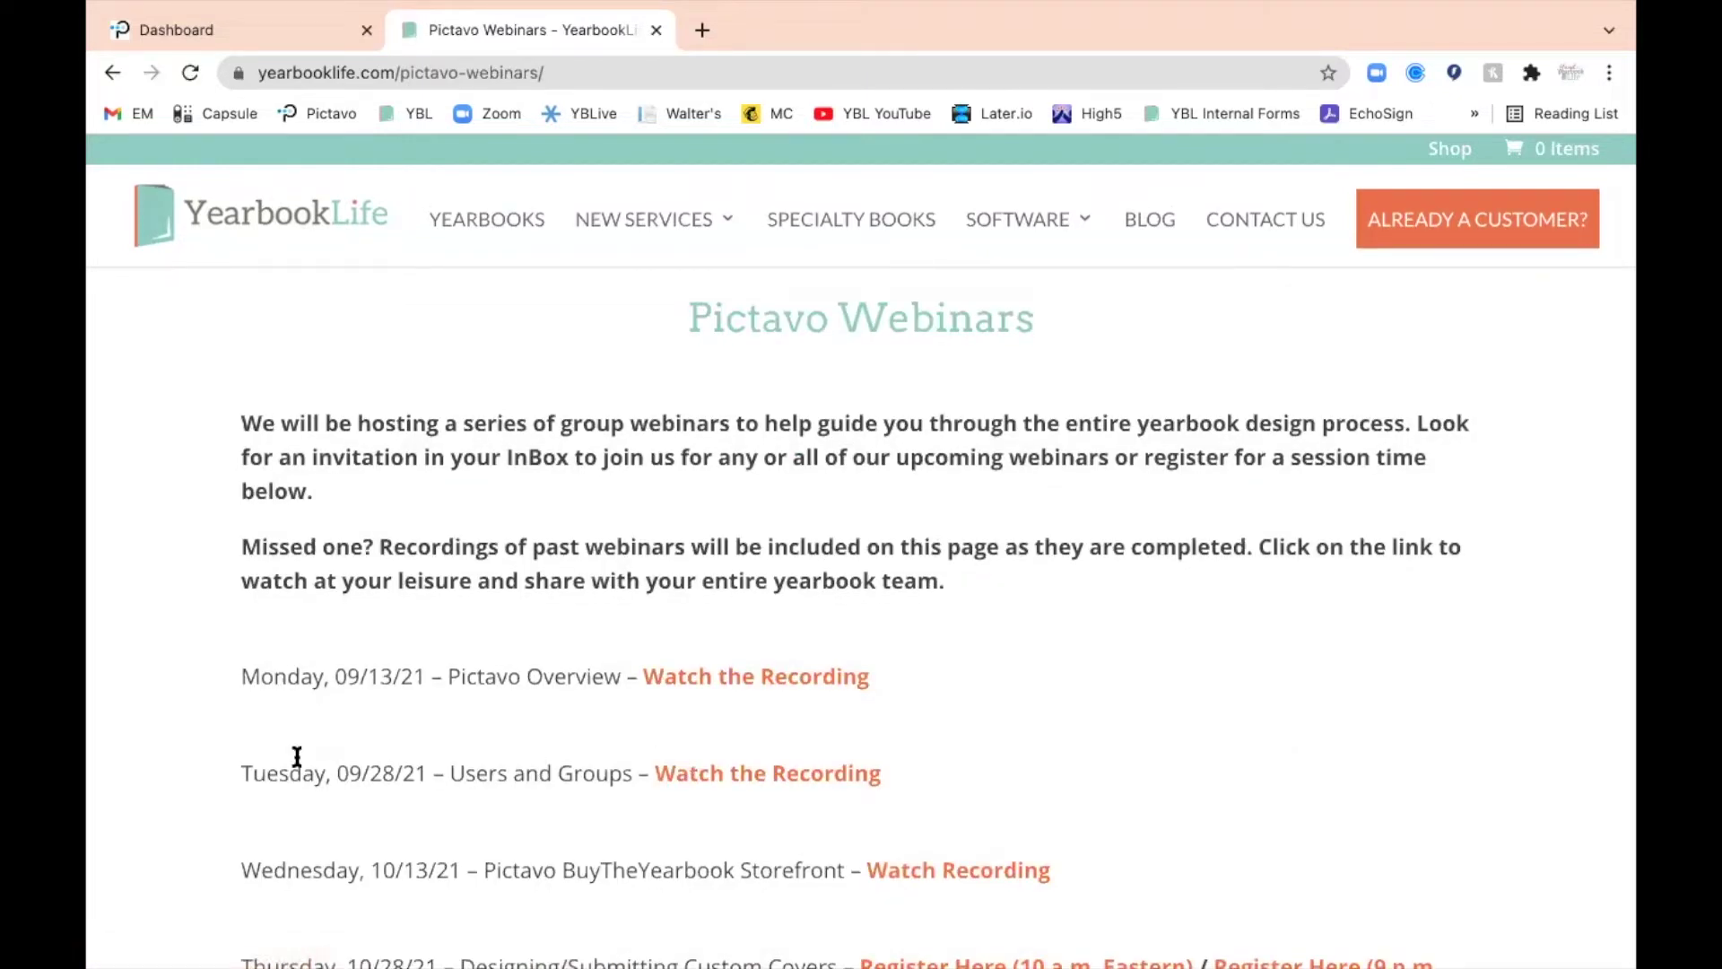
{"action": "scroll", "coordinate": [297, 756], "scroll_direction": "down", "scroll_amount": 2}
{"action": "scroll", "coordinate": [296, 763], "scroll_direction": "down", "scroll_amount": 1}
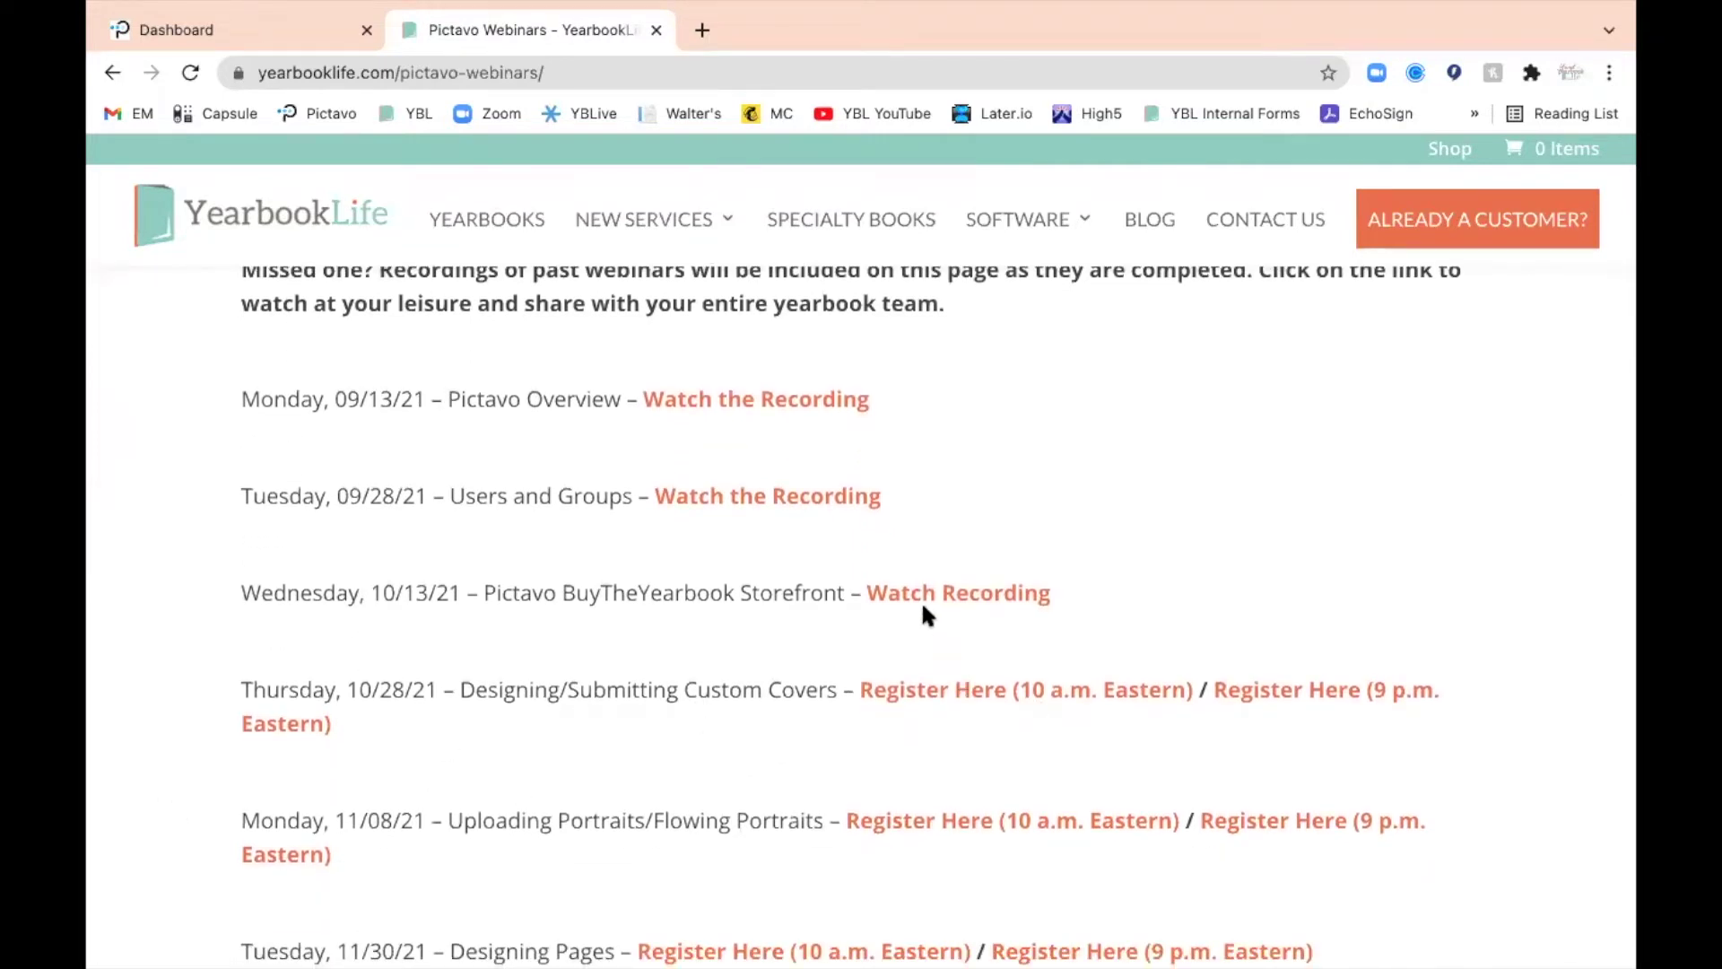
{"action": "scroll", "coordinate": [740, 766], "scroll_direction": "down", "scroll_amount": 2}
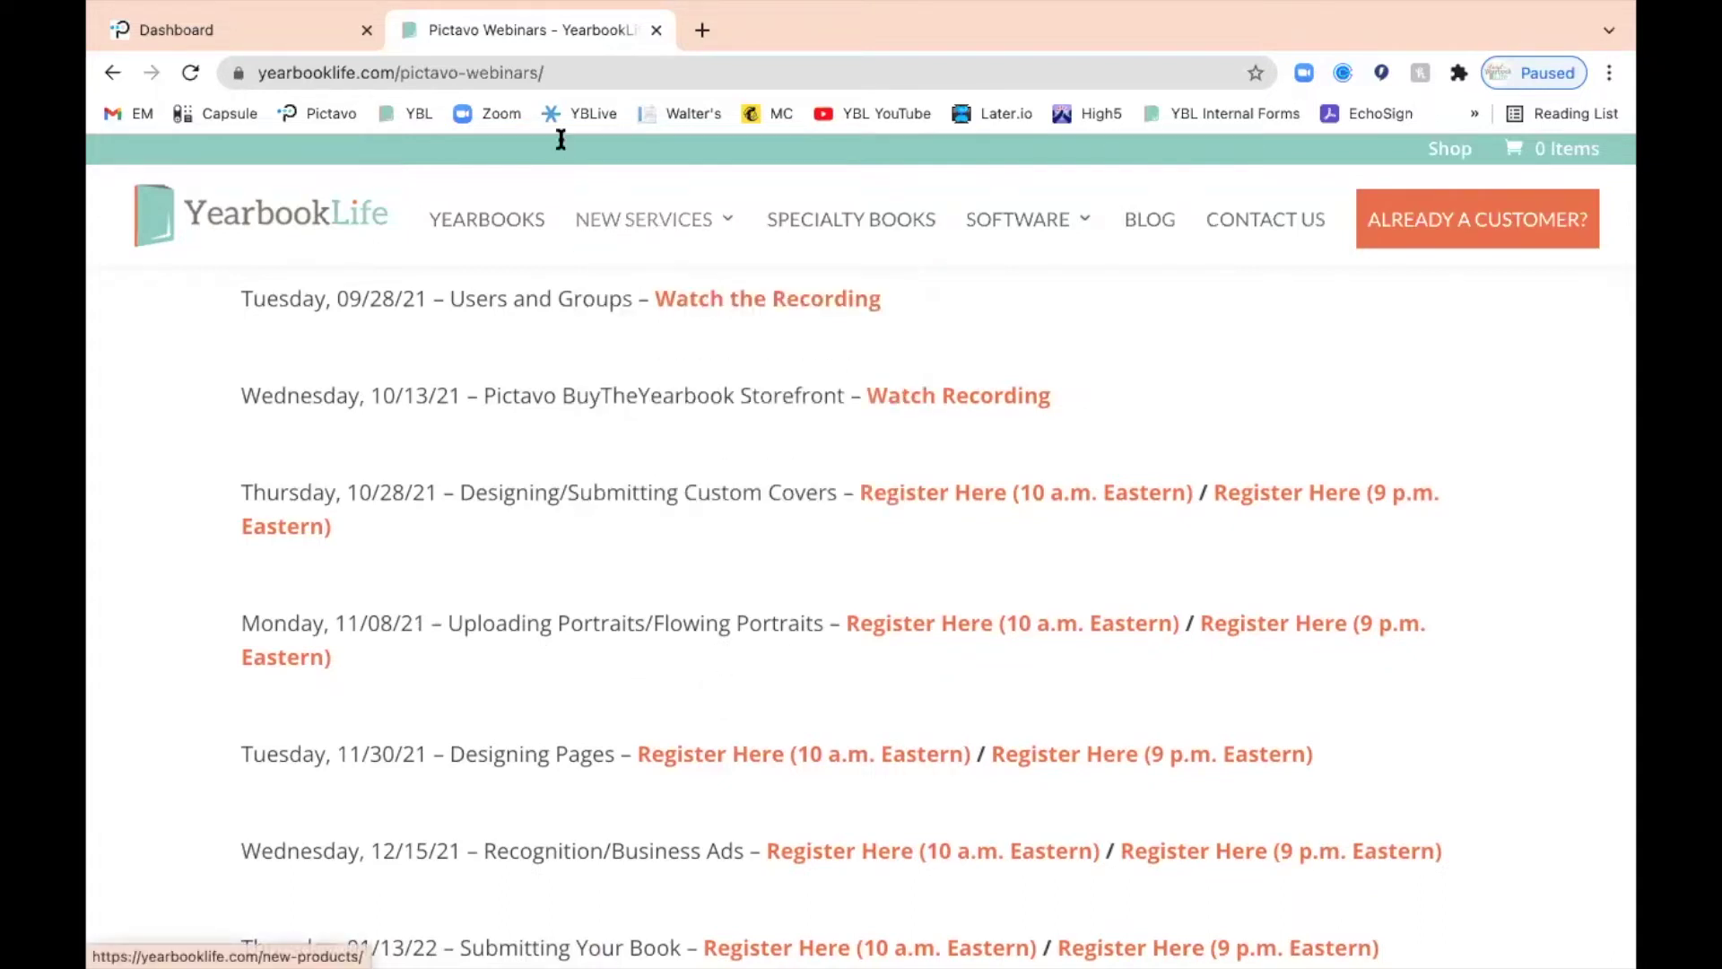
{"action": "scroll", "coordinate": [864, 471], "scroll_direction": "up", "scroll_amount": 5}
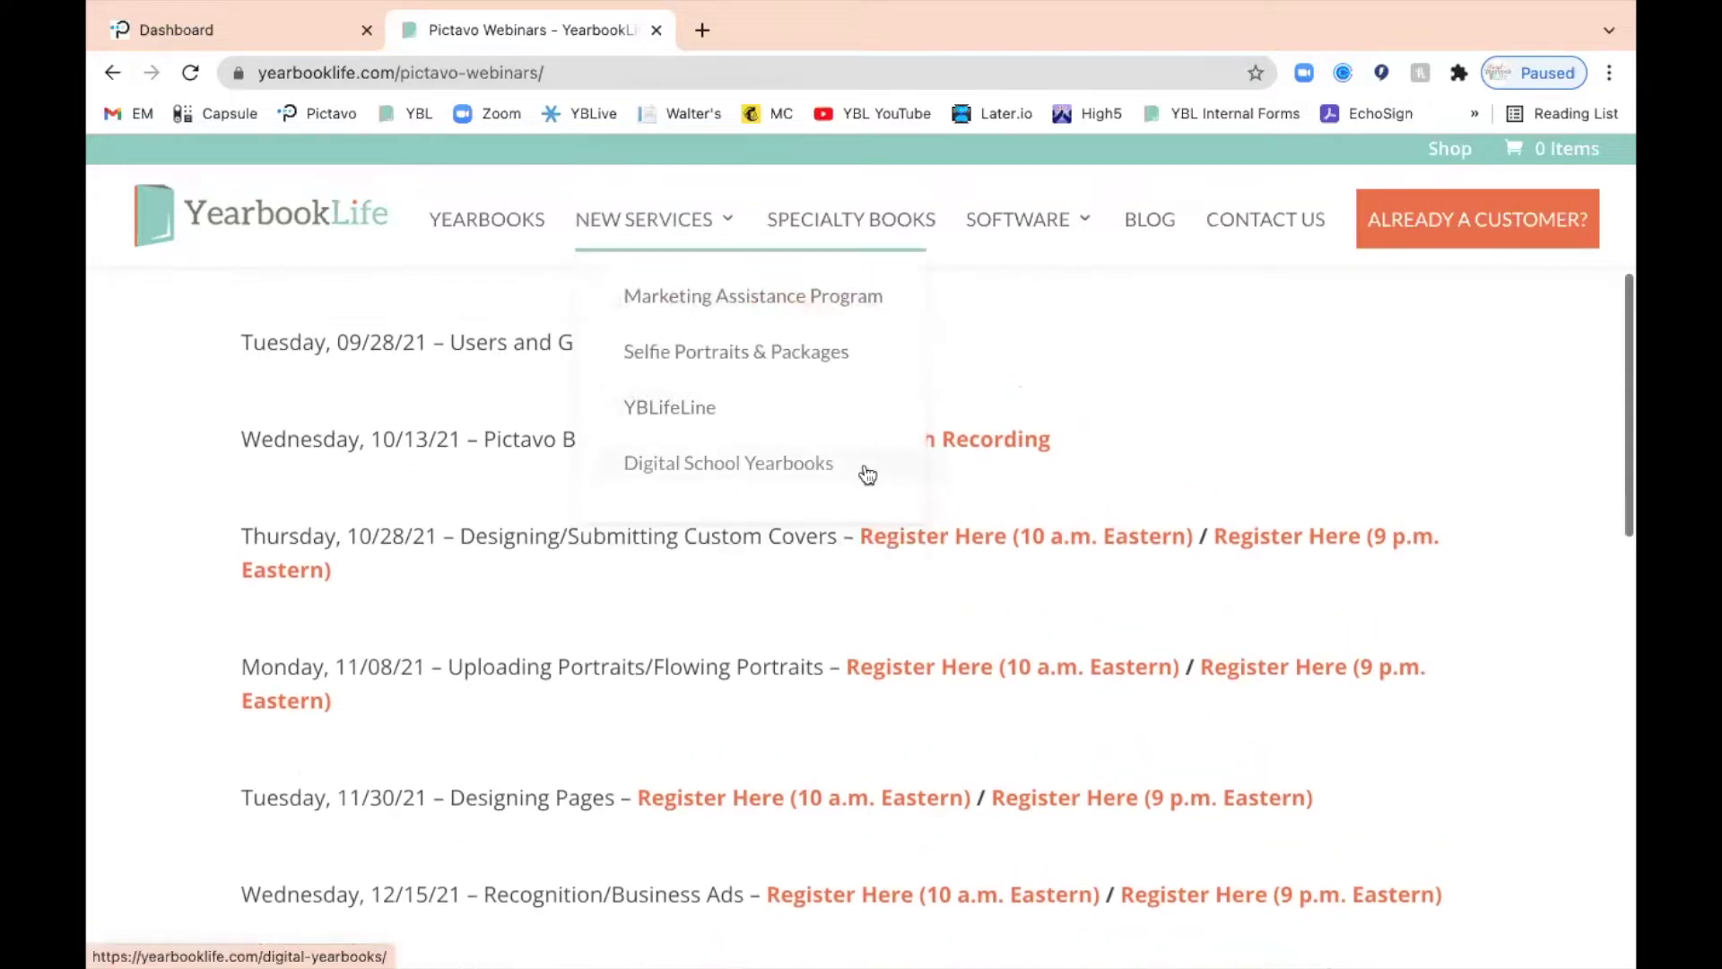
Step: Return to the Pictavo customer home page, open News You Can Use & Downloadable Forms, and review its information topics
{"action": "left_click", "coordinate": [112, 74]}
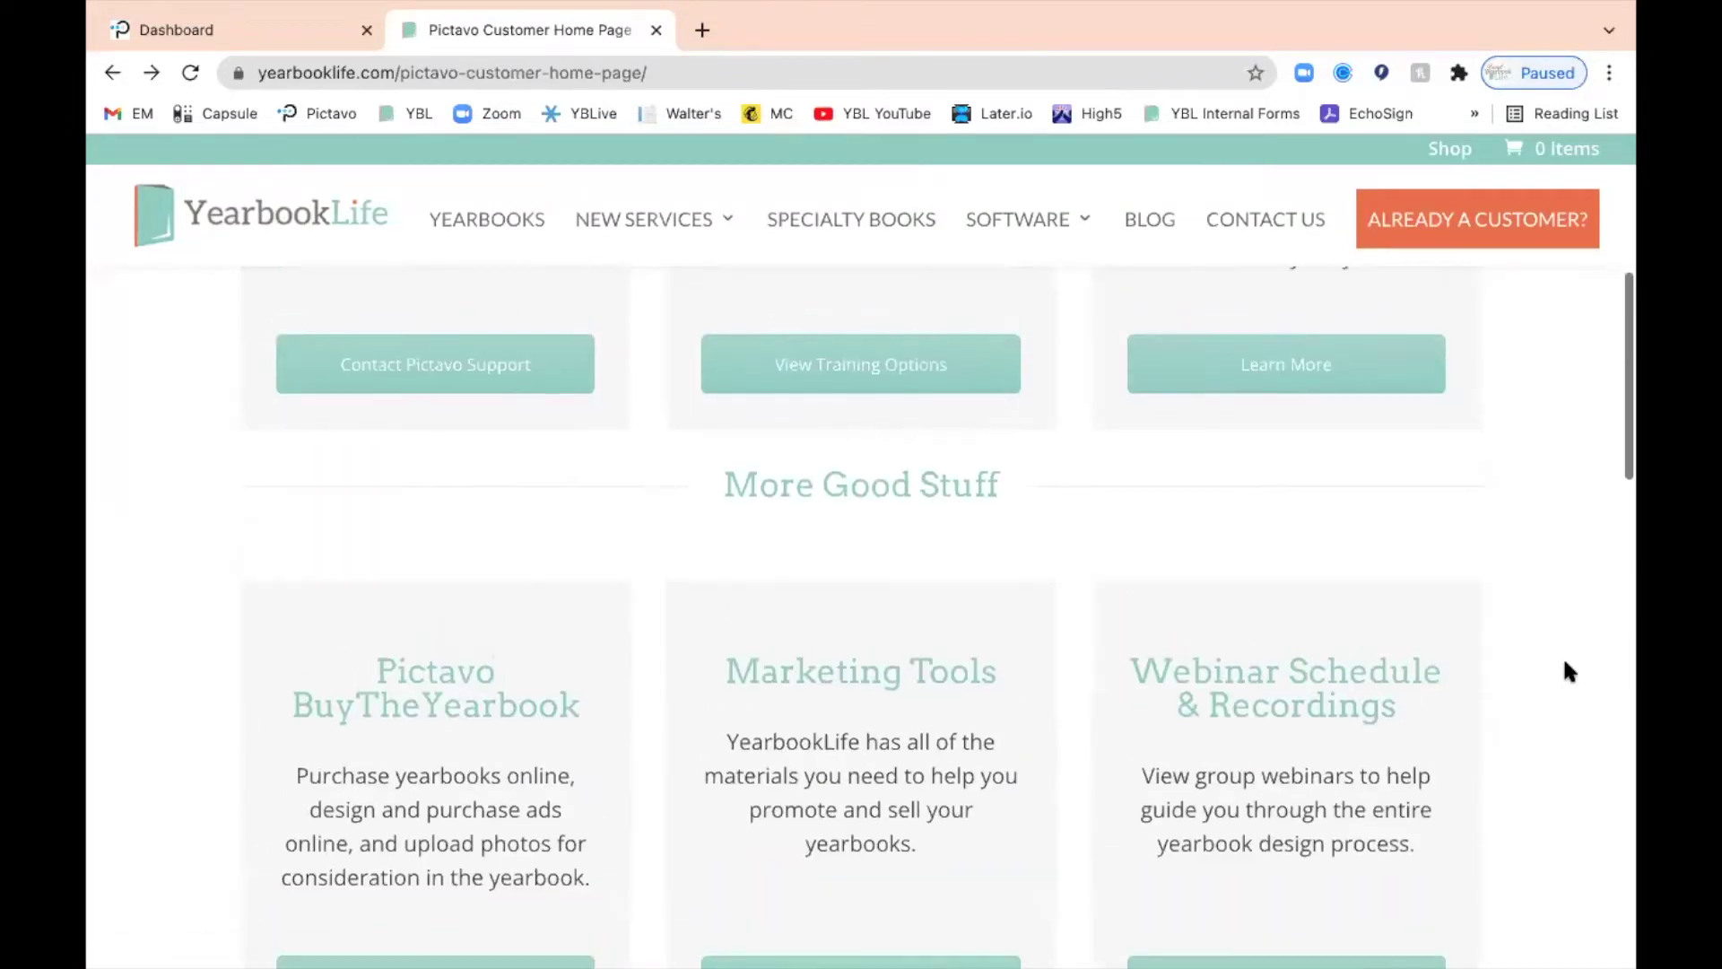
{"action": "scroll", "coordinate": [1570, 671], "scroll_direction": "up", "scroll_amount": 3}
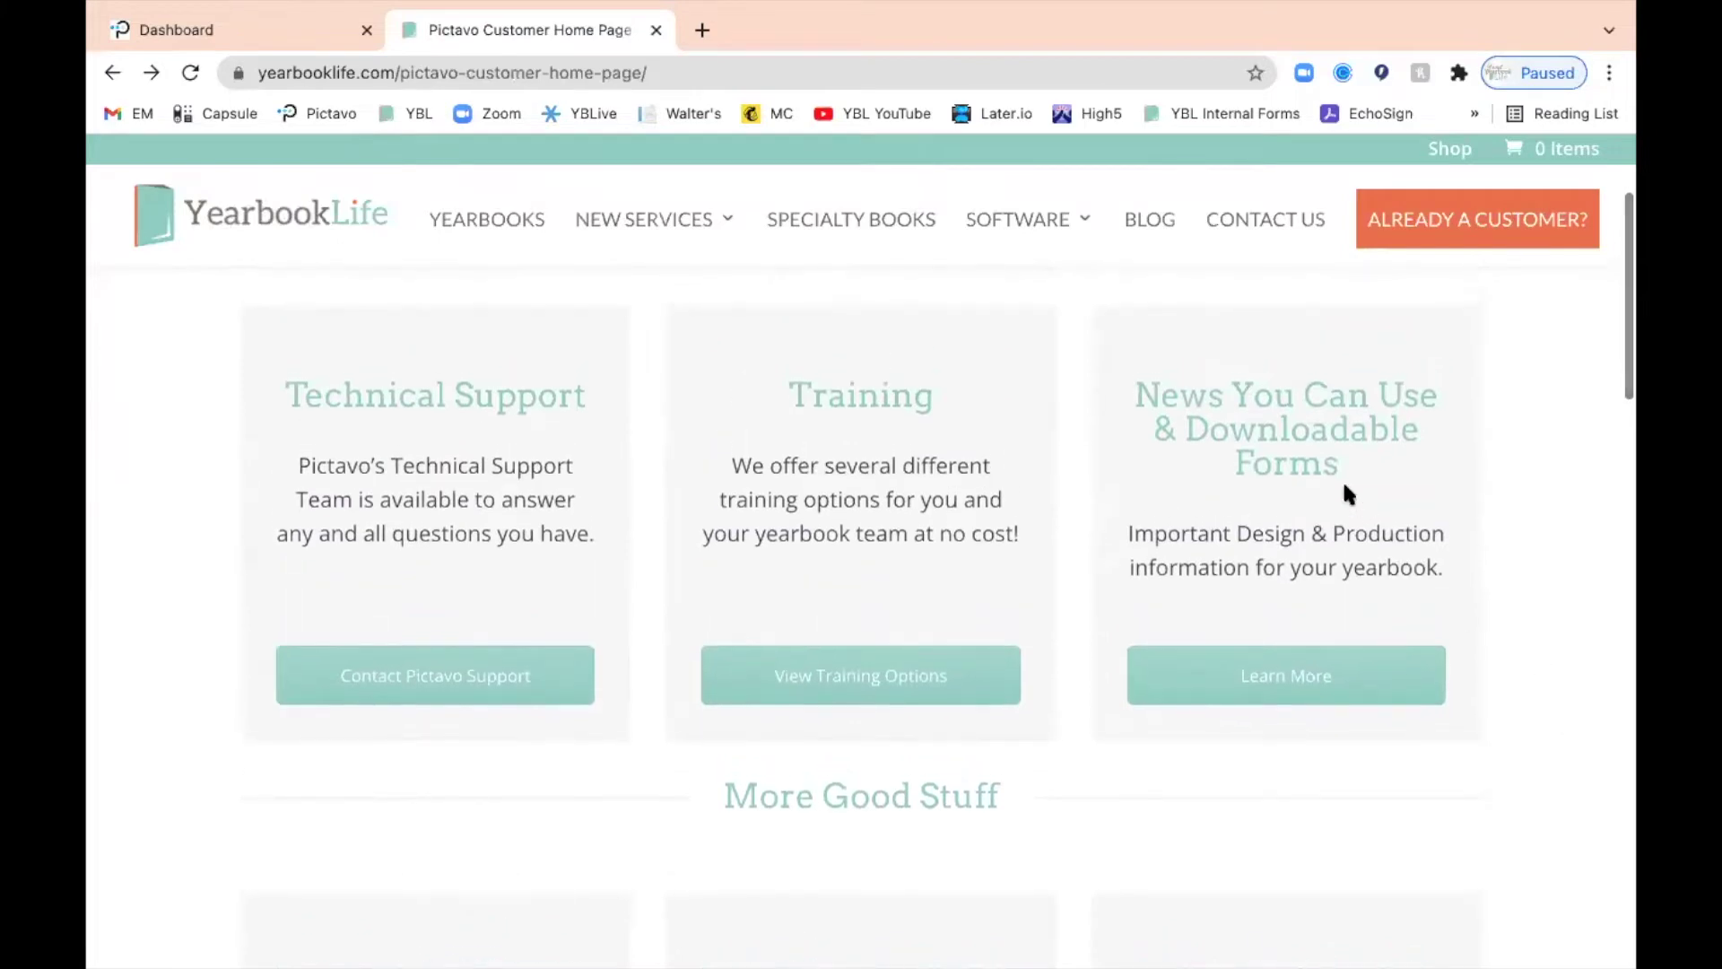
{"action": "left_click", "coordinate": [1292, 680]}
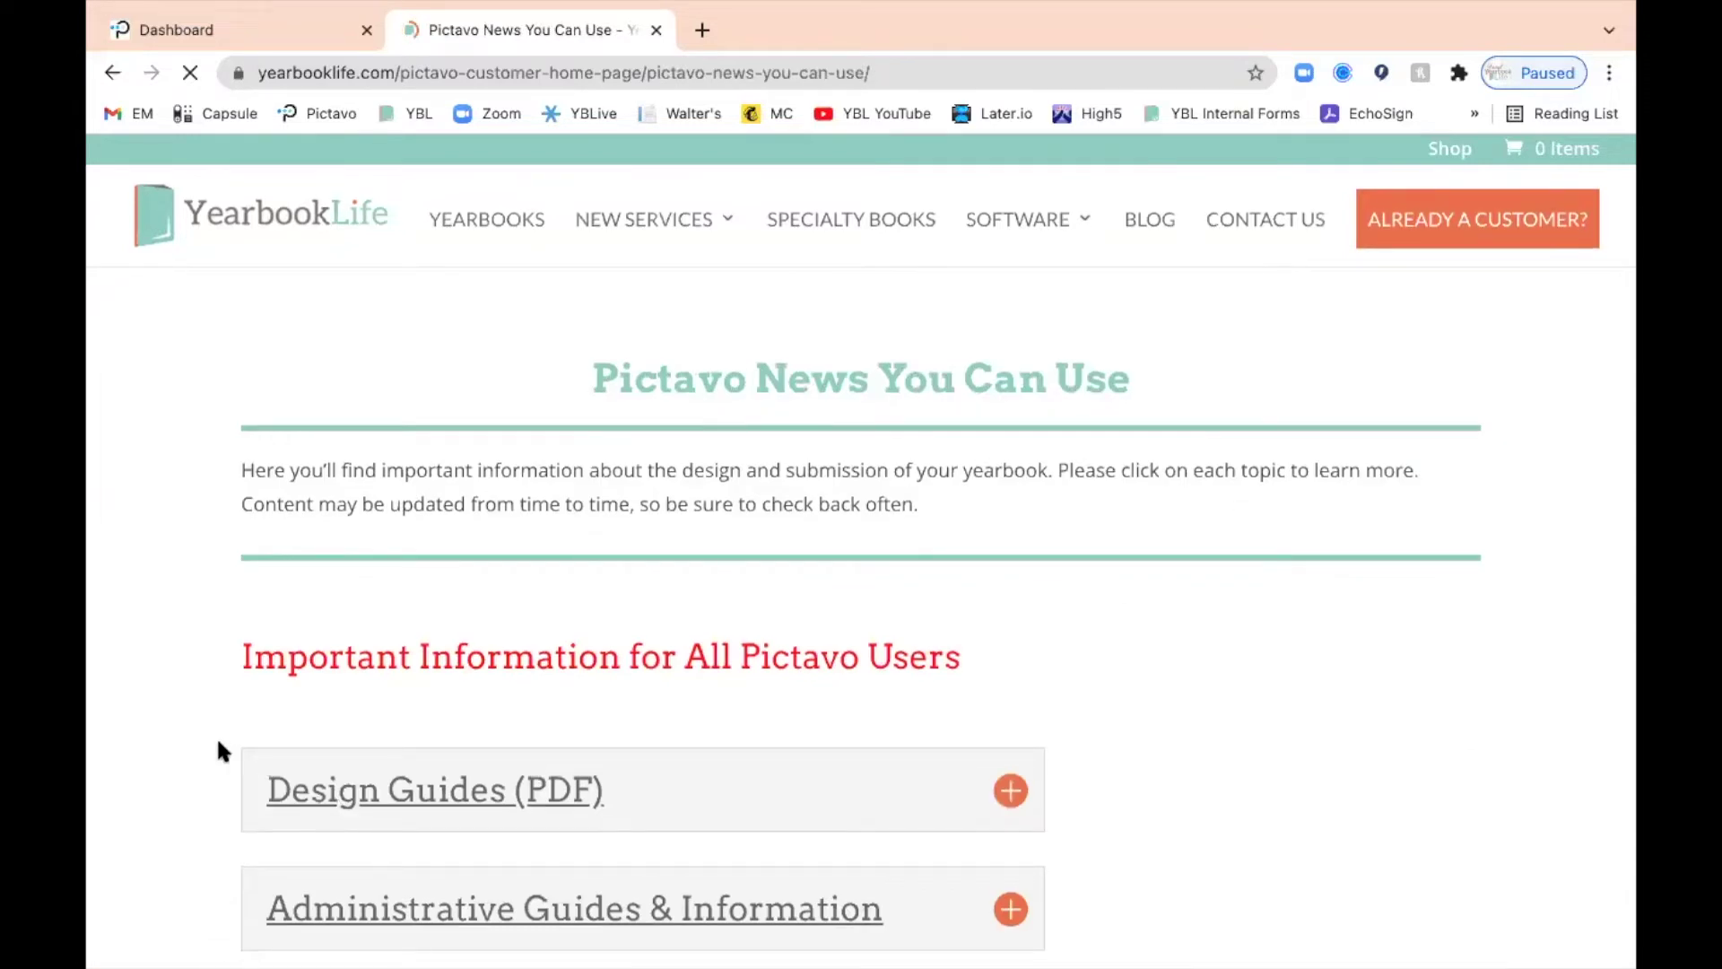
{"action": "scroll", "coordinate": [137, 832], "scroll_direction": "down", "scroll_amount": 3}
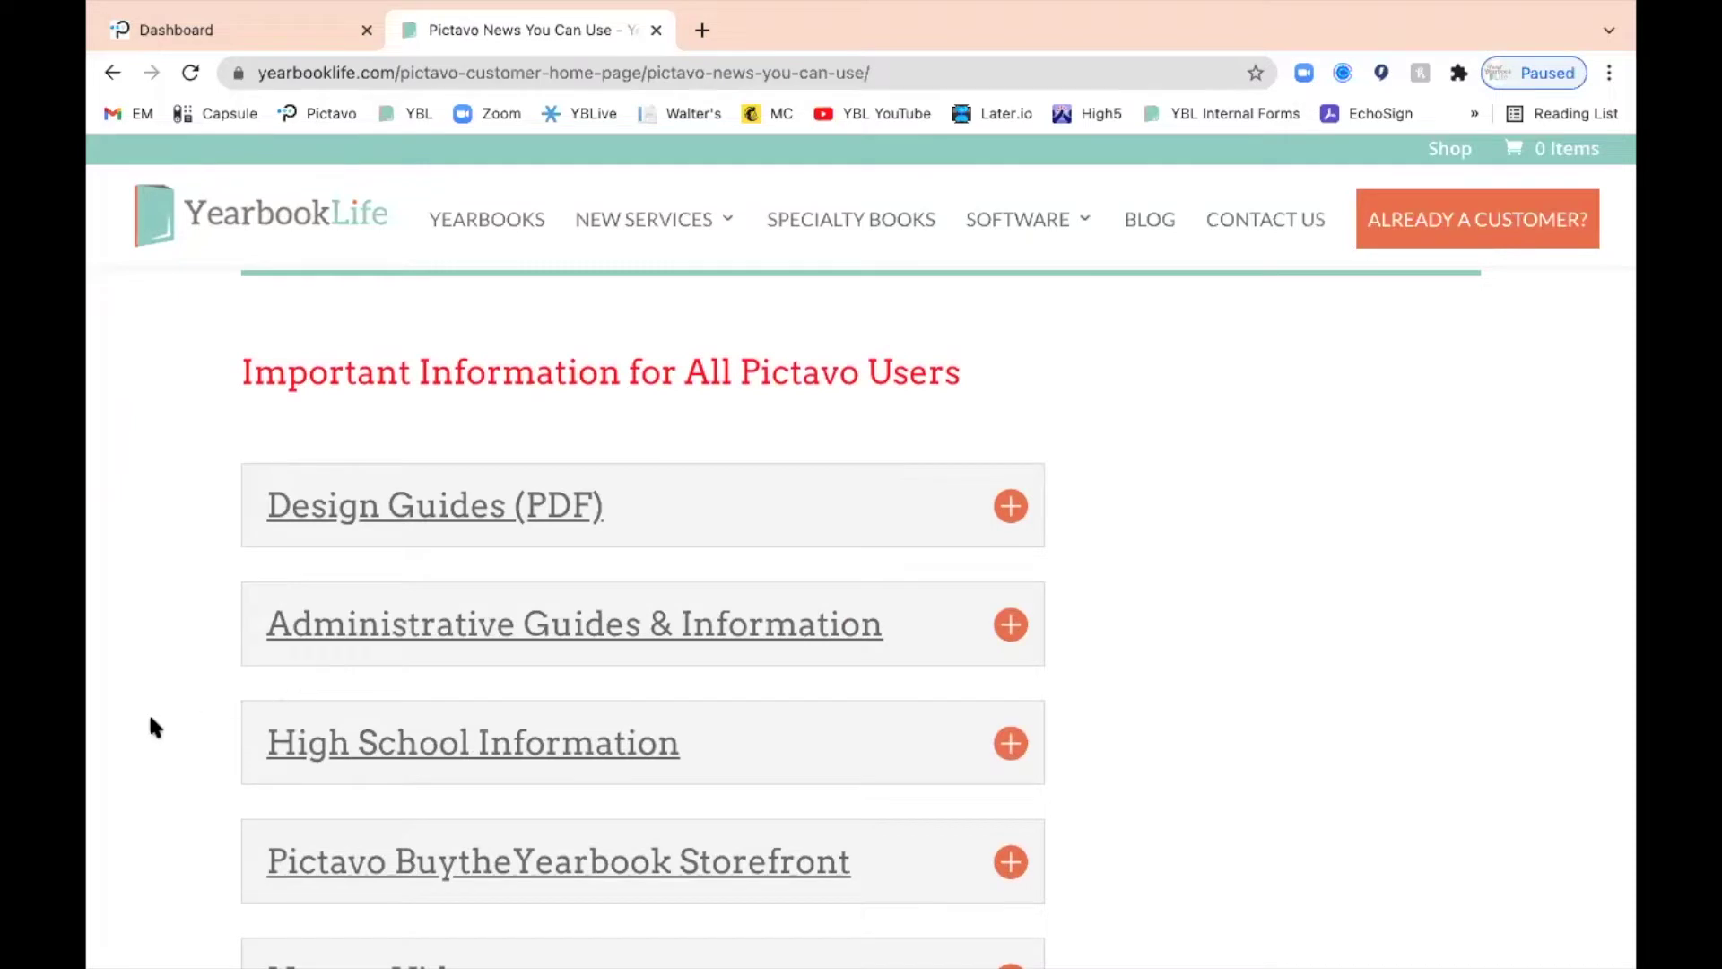
{"action": "scroll", "coordinate": [136, 791], "scroll_direction": "down", "scroll_amount": 3}
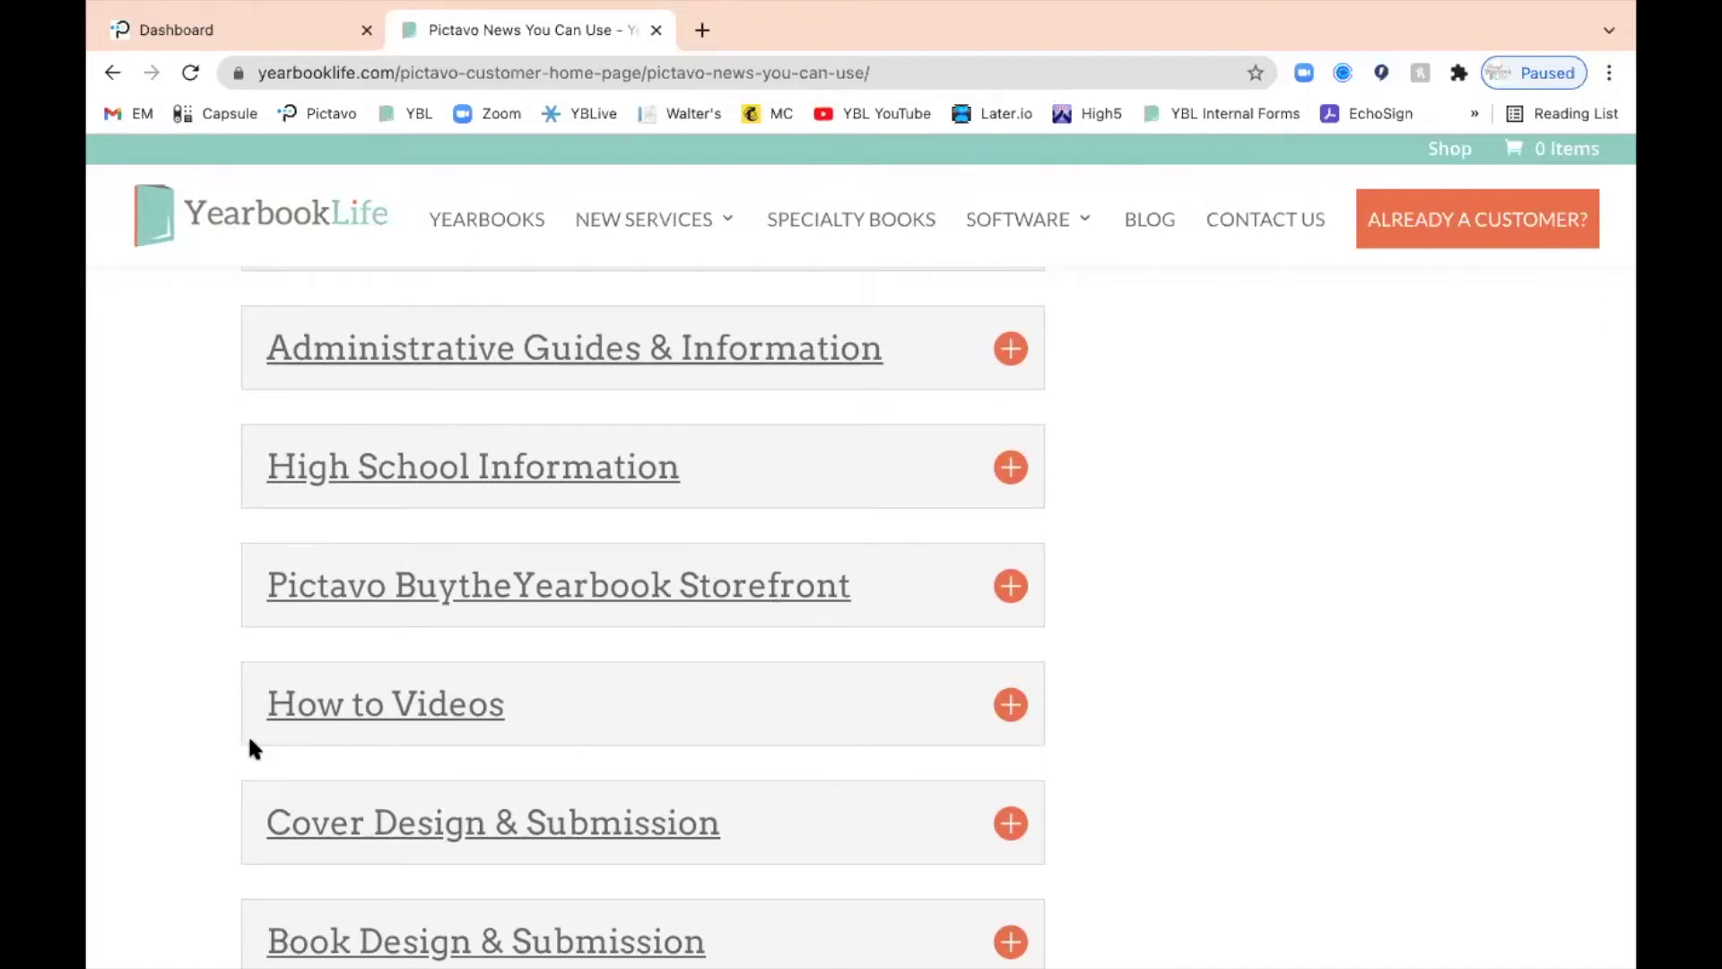
{"action": "scroll", "coordinate": [178, 859], "scroll_direction": "down", "scroll_amount": 3}
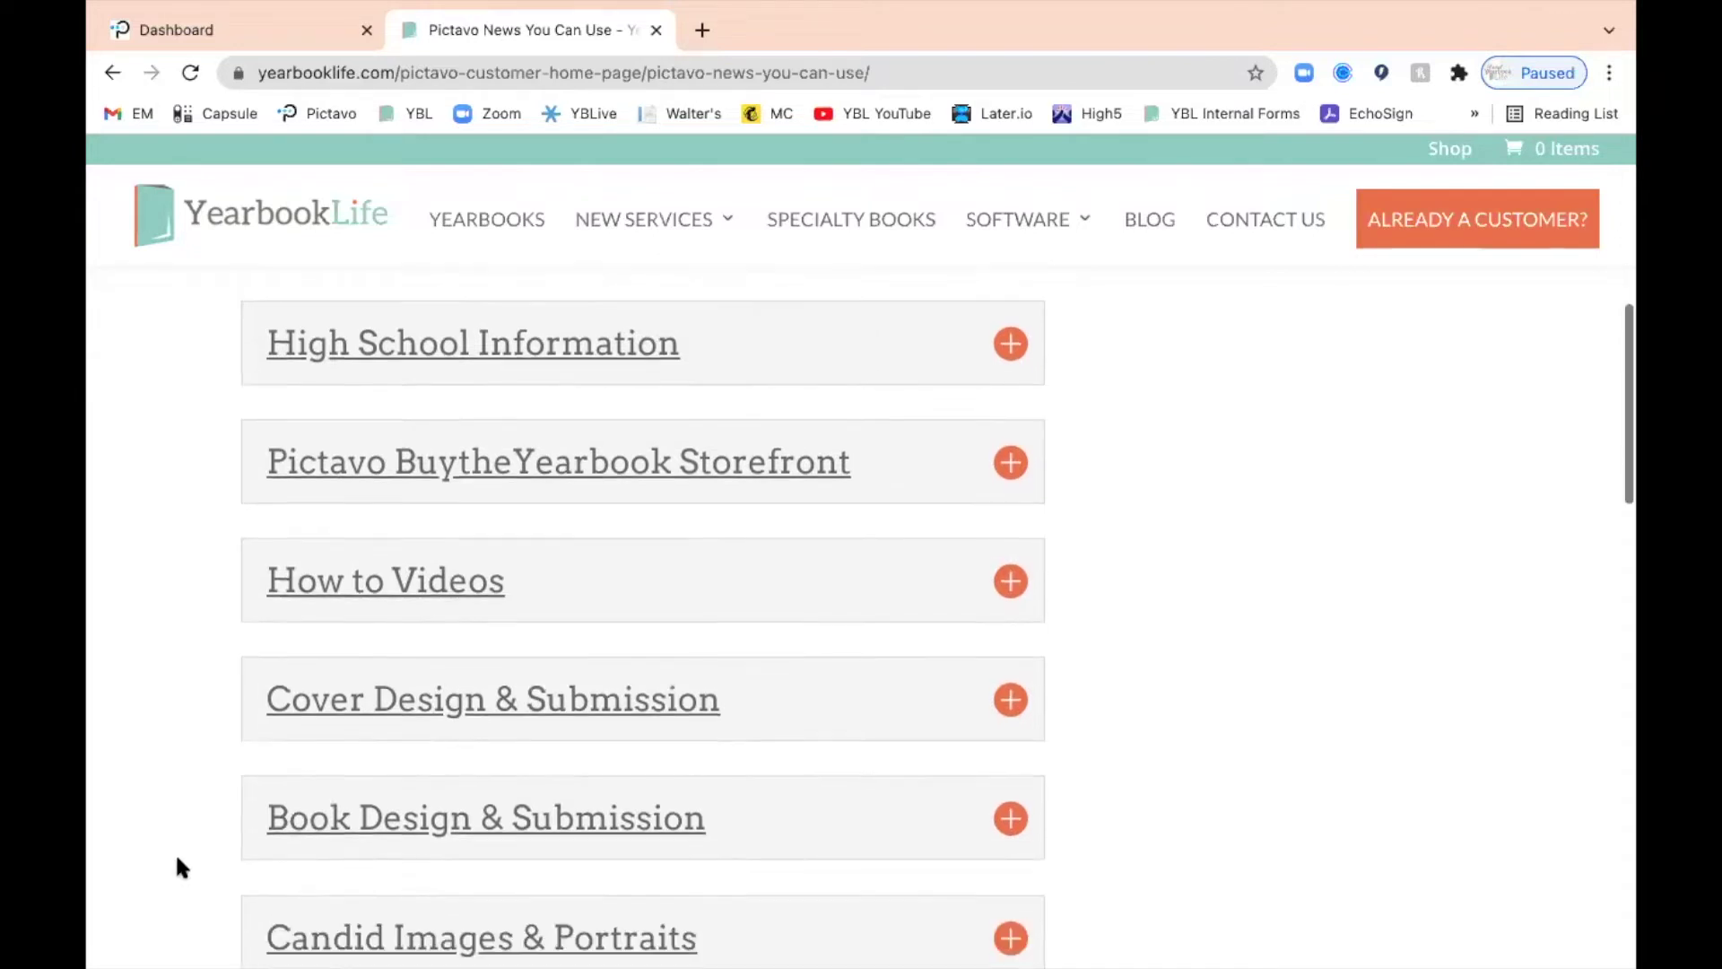
{"action": "scroll", "coordinate": [178, 859], "scroll_direction": "down", "scroll_amount": 1}
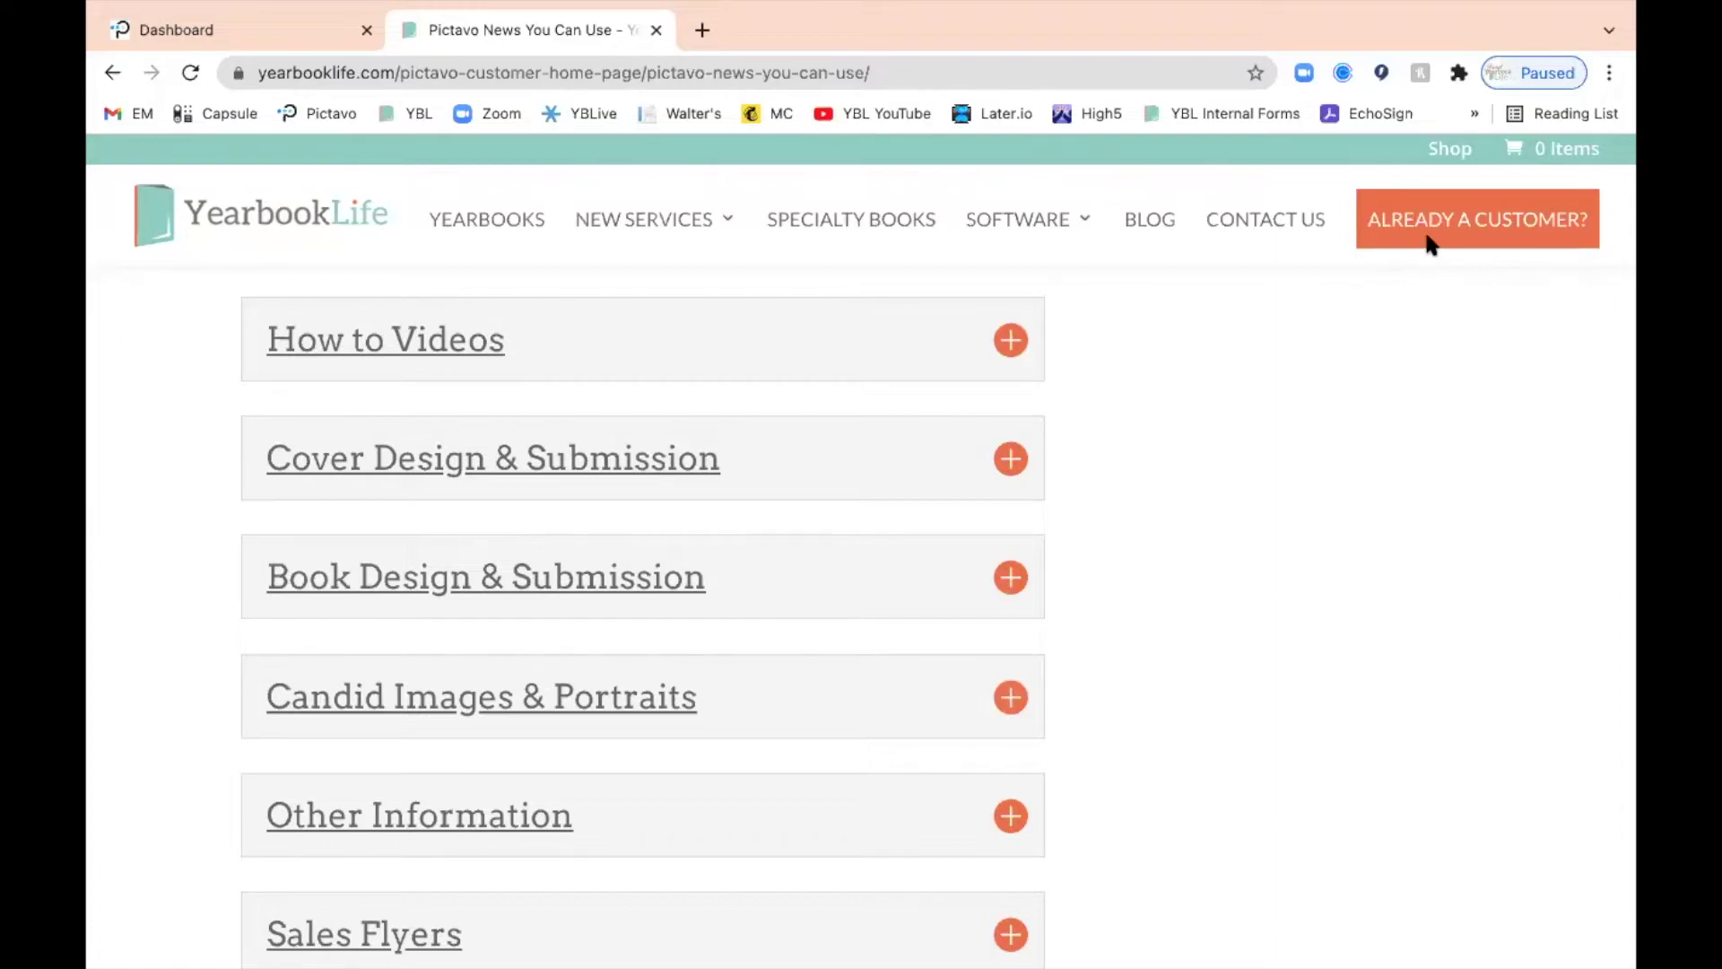
{"action": "scroll", "coordinate": [722, 509], "scroll_direction": "up", "scroll_amount": 10}
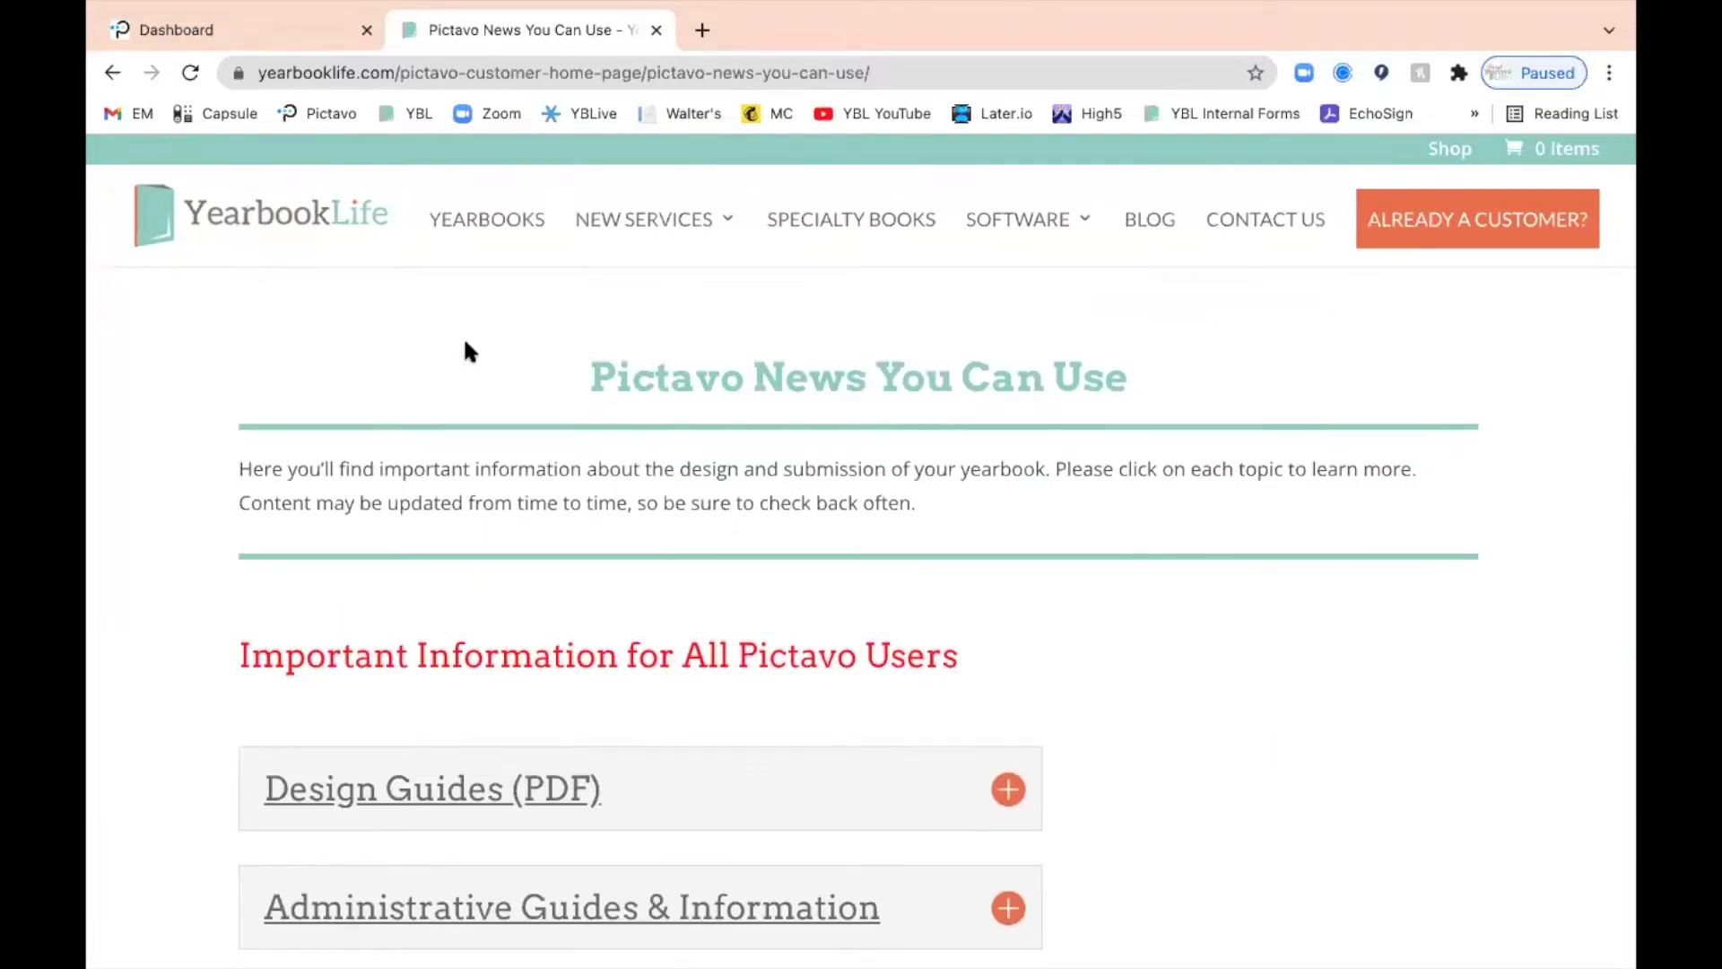
Step: Switch to the Pictavo dashboard and view the Project Specifications of the demo book in the Adviser Center
{"action": "left_click", "coordinate": [209, 34]}
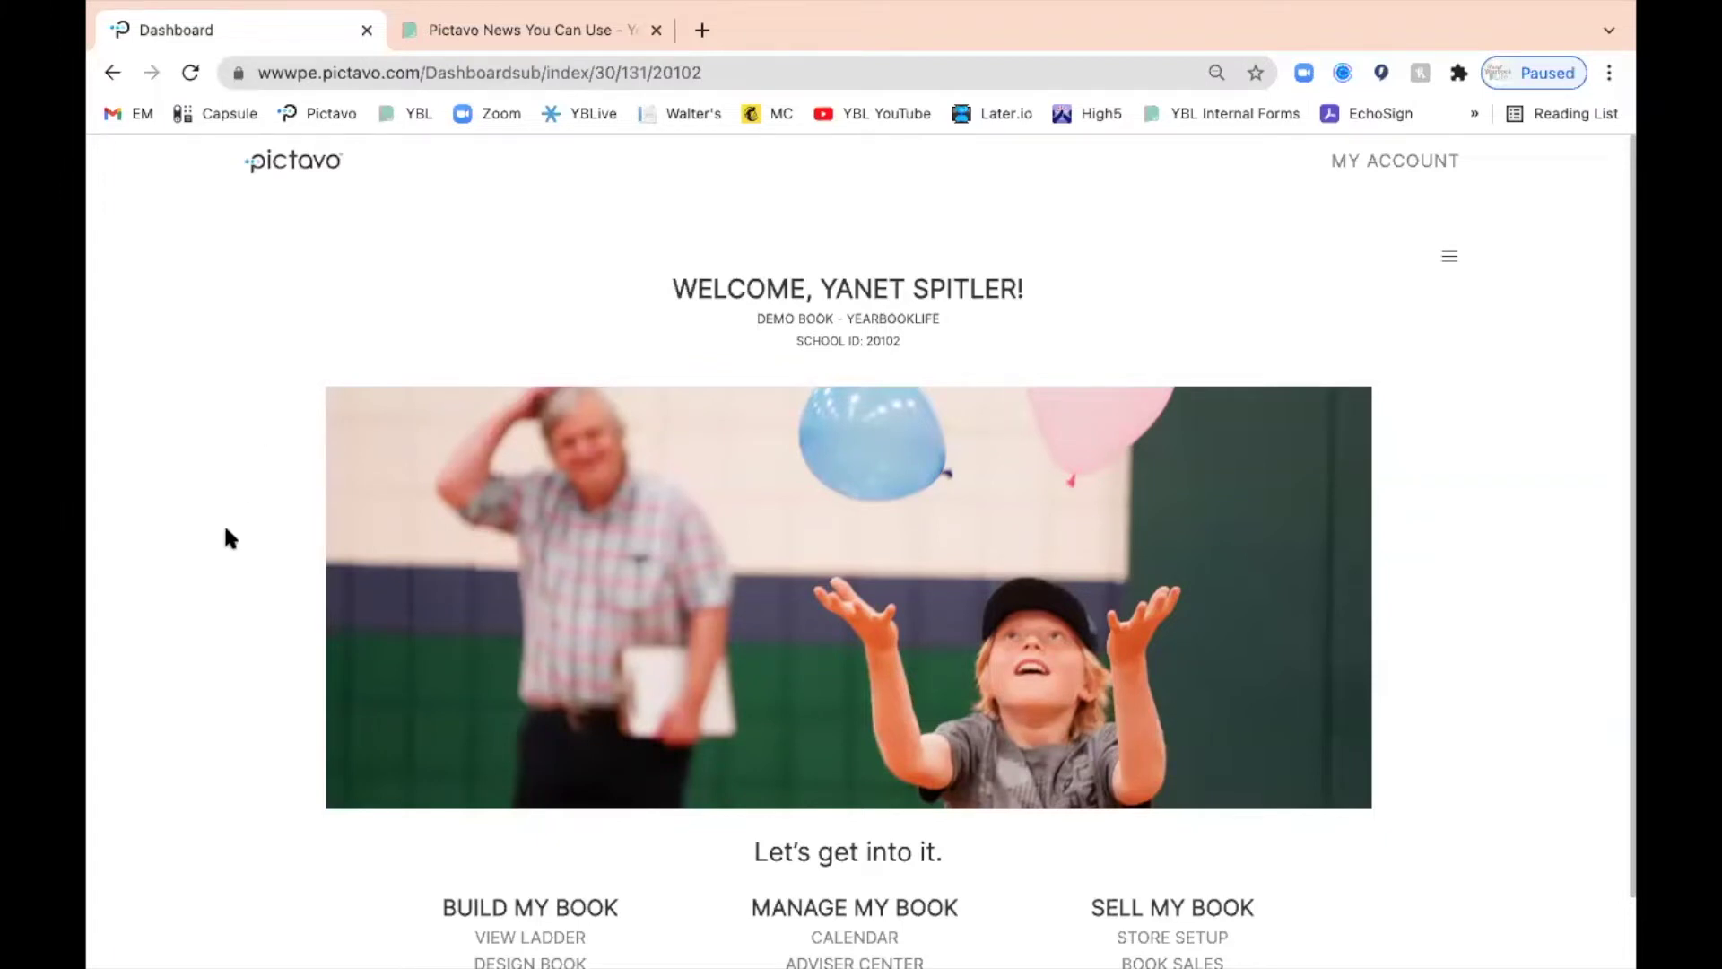
{"action": "scroll", "coordinate": [235, 607], "scroll_direction": "down", "scroll_amount": 2}
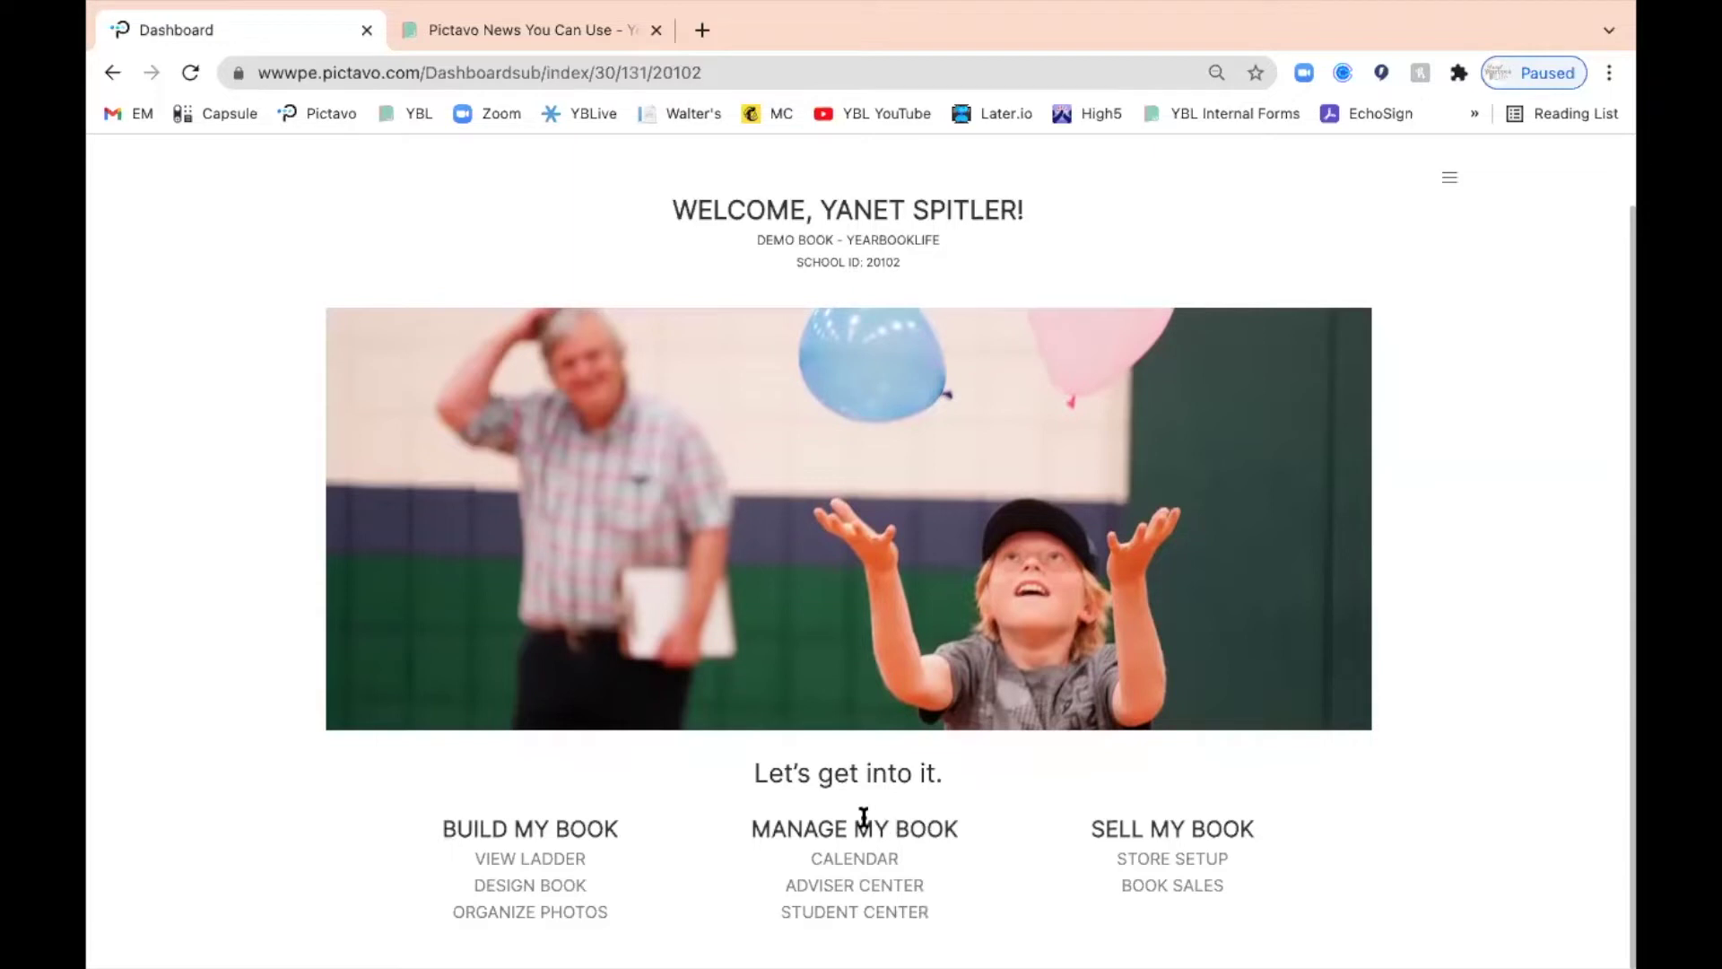
{"action": "left_click", "coordinate": [827, 893]}
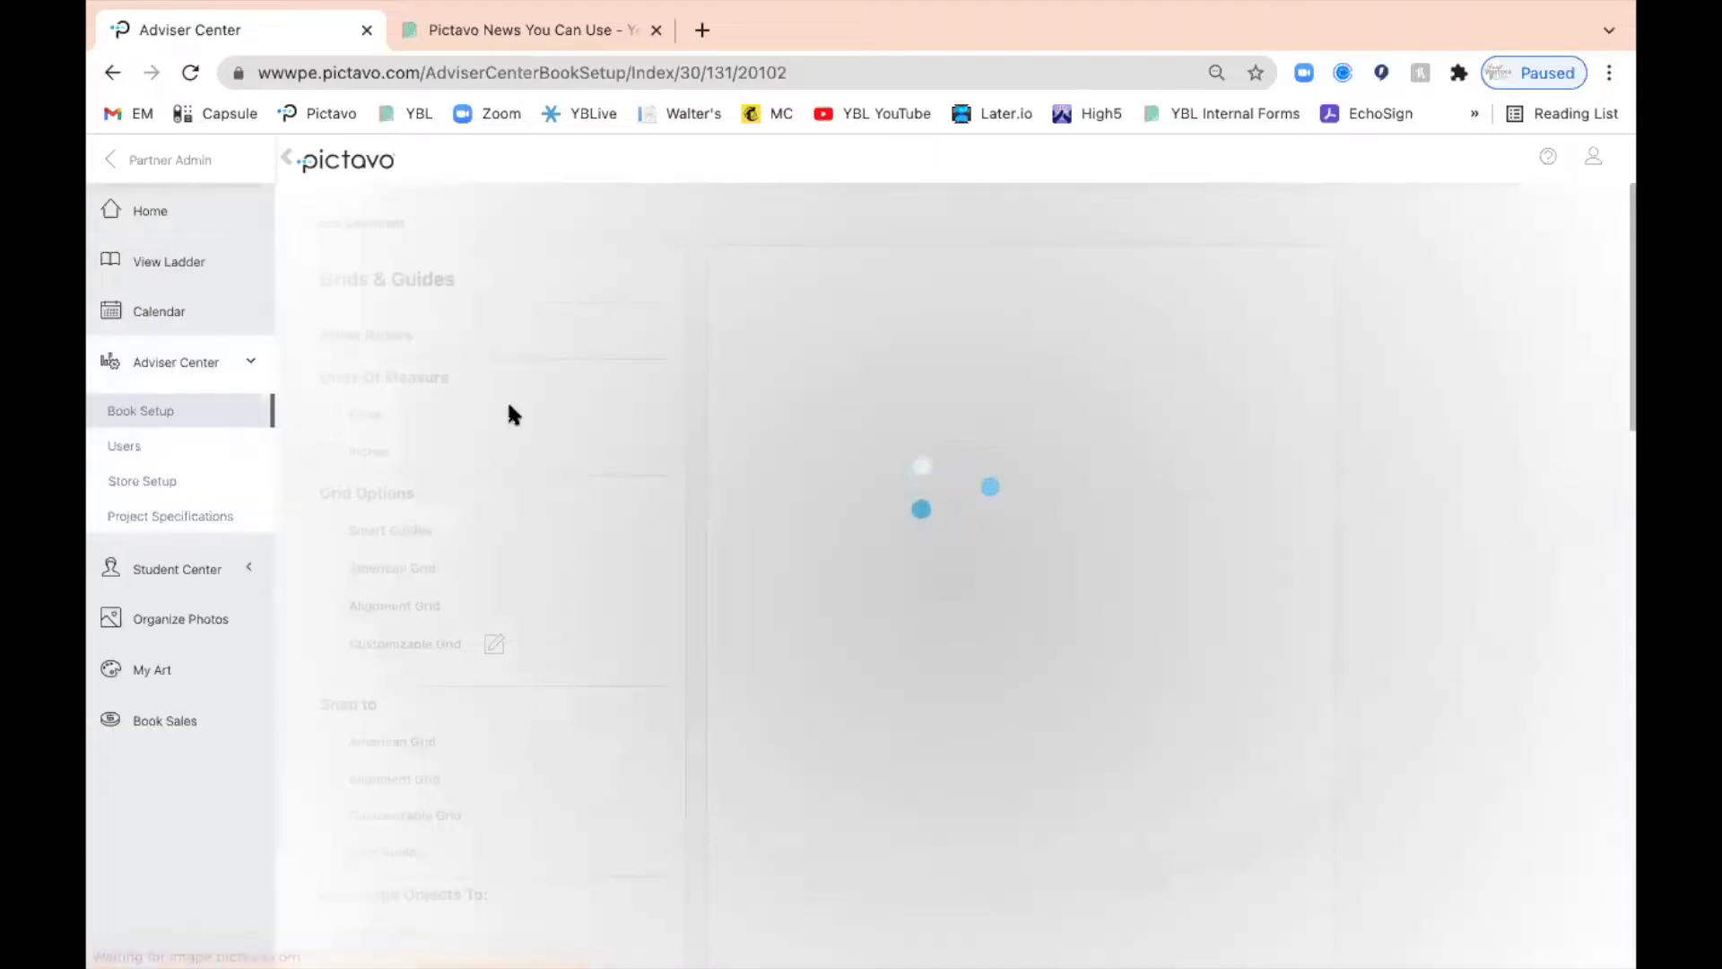
{"action": "left_click", "coordinate": [188, 518]}
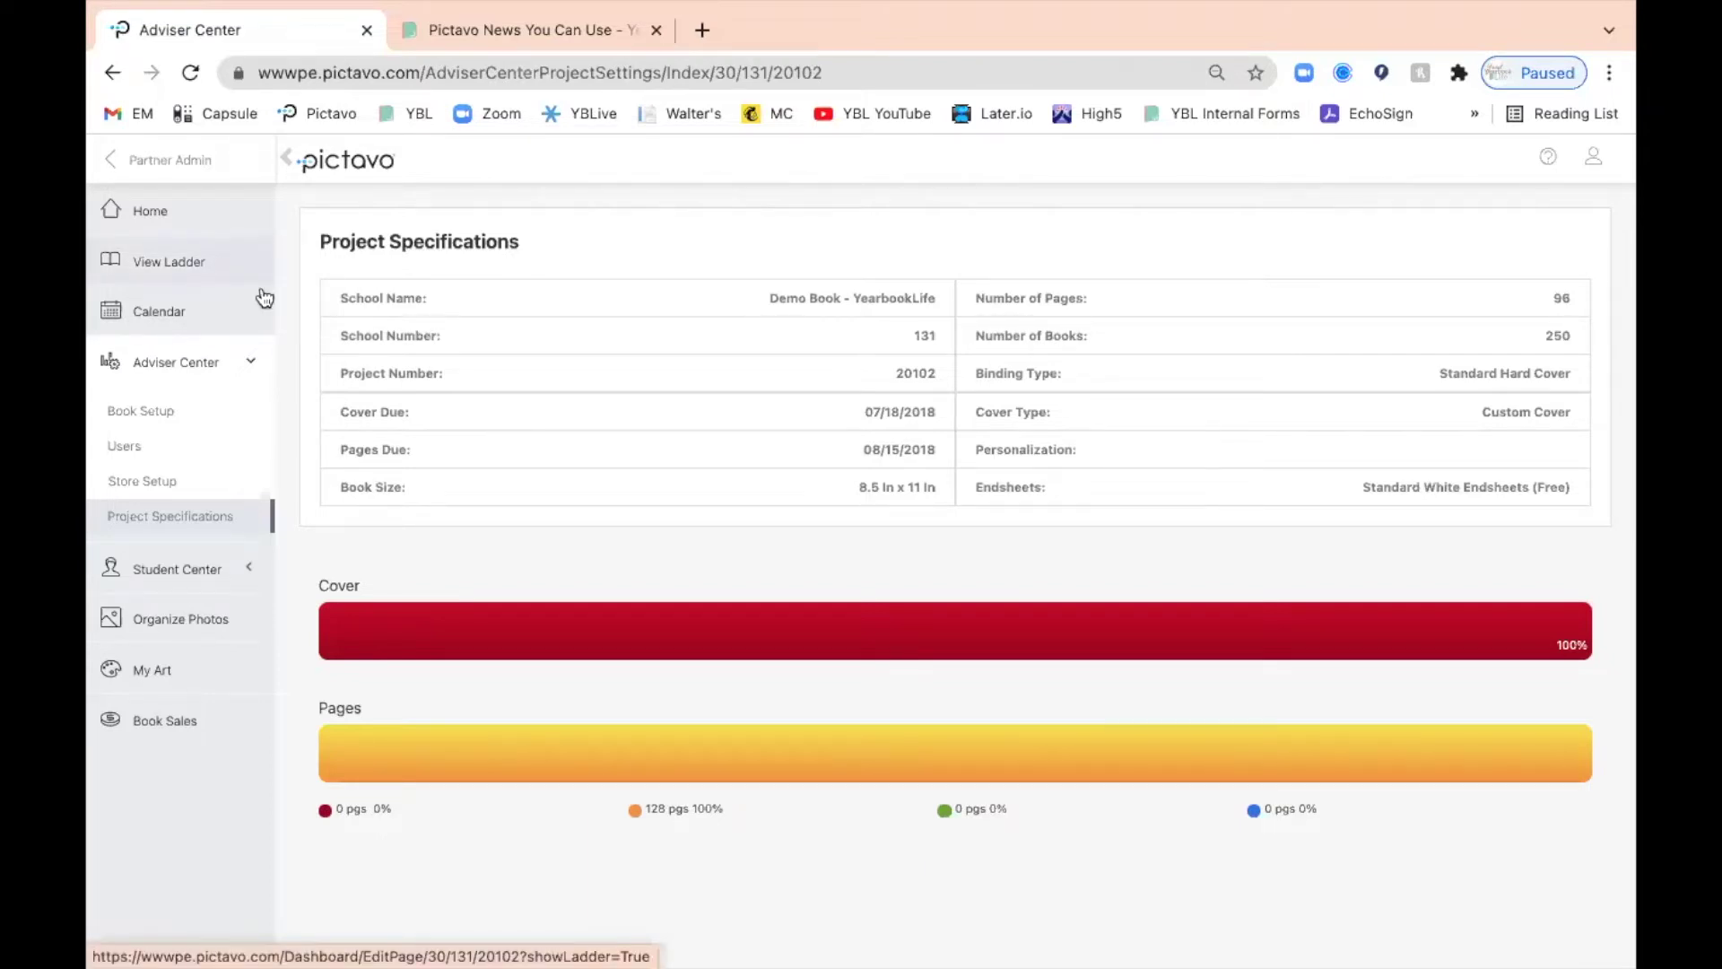
Step: Return to the dashboard, view the book's ladder, and open the Outside Cover for editing
{"action": "left_click", "coordinate": [162, 218]}
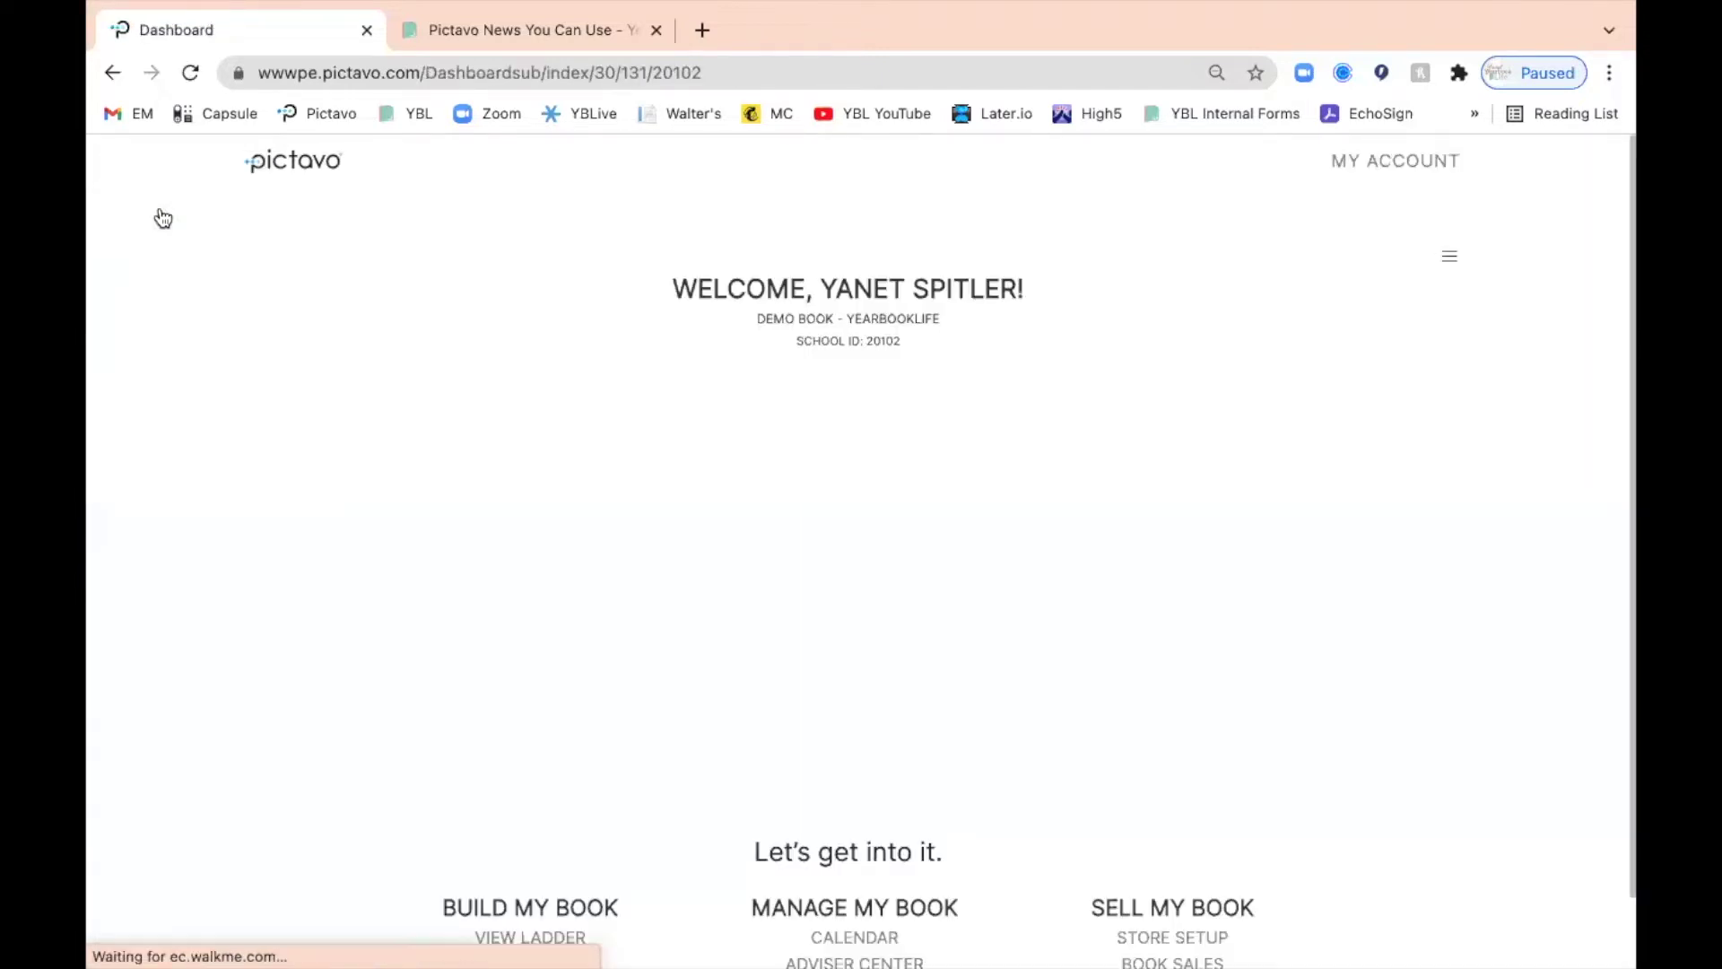
{"action": "scroll", "coordinate": [299, 675], "scroll_direction": "down", "scroll_amount": 2}
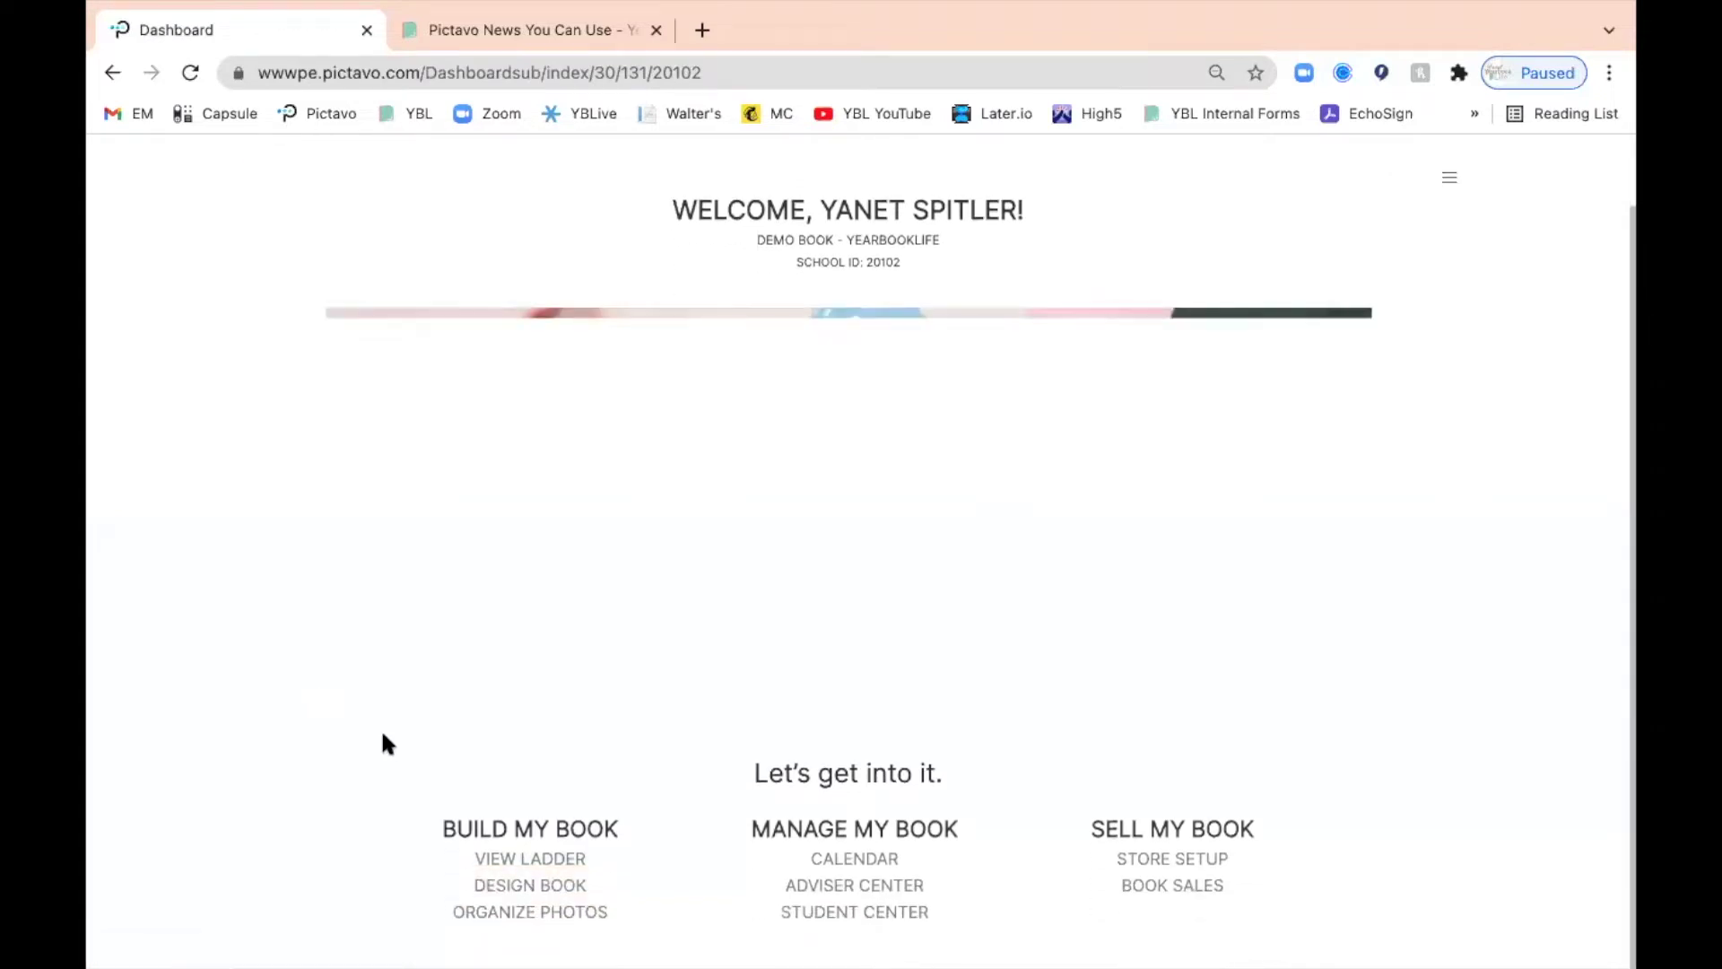
{"action": "left_click", "coordinate": [513, 861]}
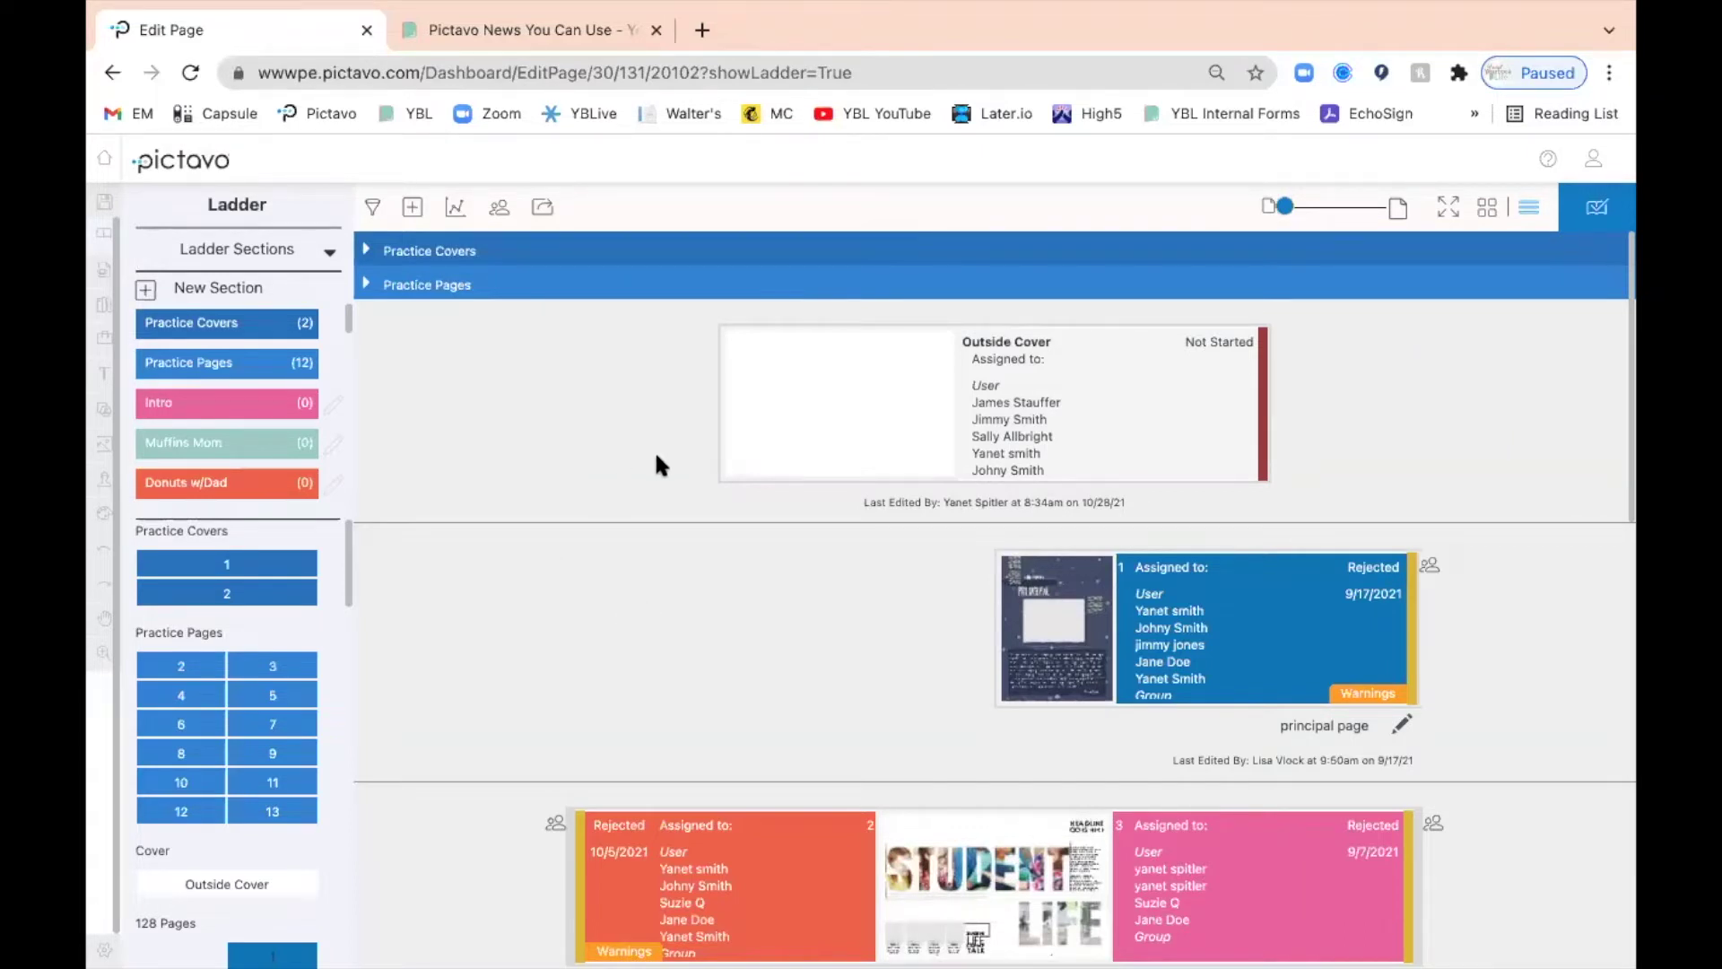
{"action": "double_click", "coordinate": [847, 422]}
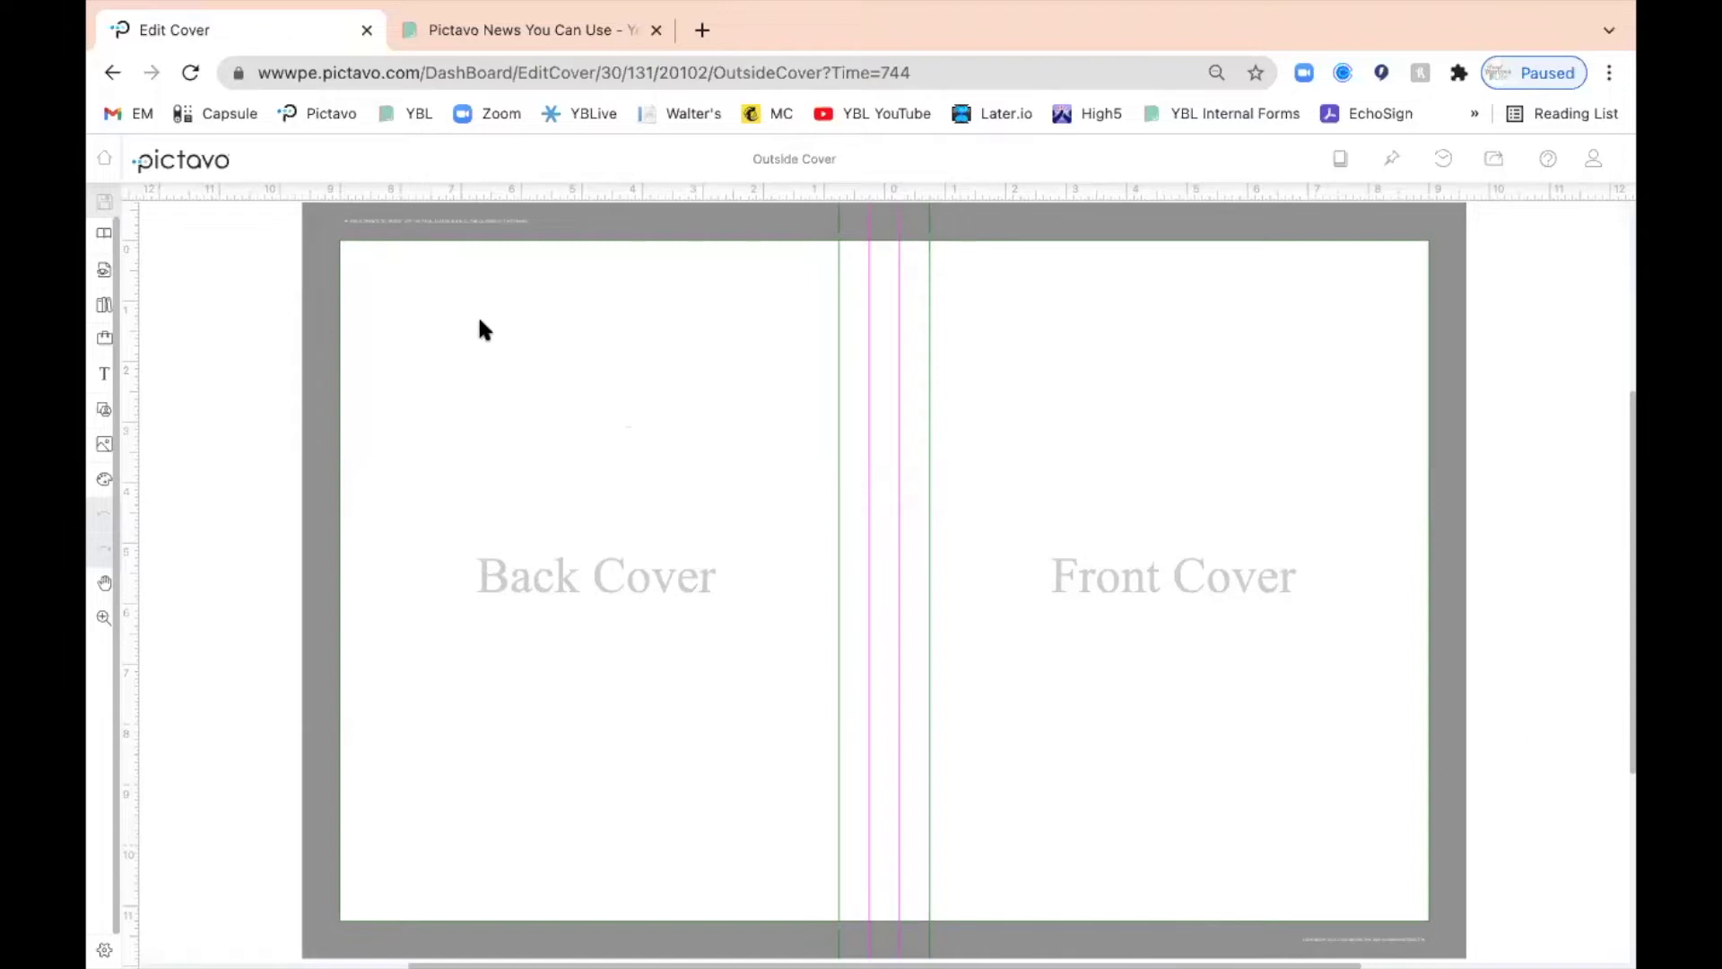
Step: Check the contents of the Abstract collection and open the Custom Covers library in the art
{"action": "left_click", "coordinate": [104, 312]}
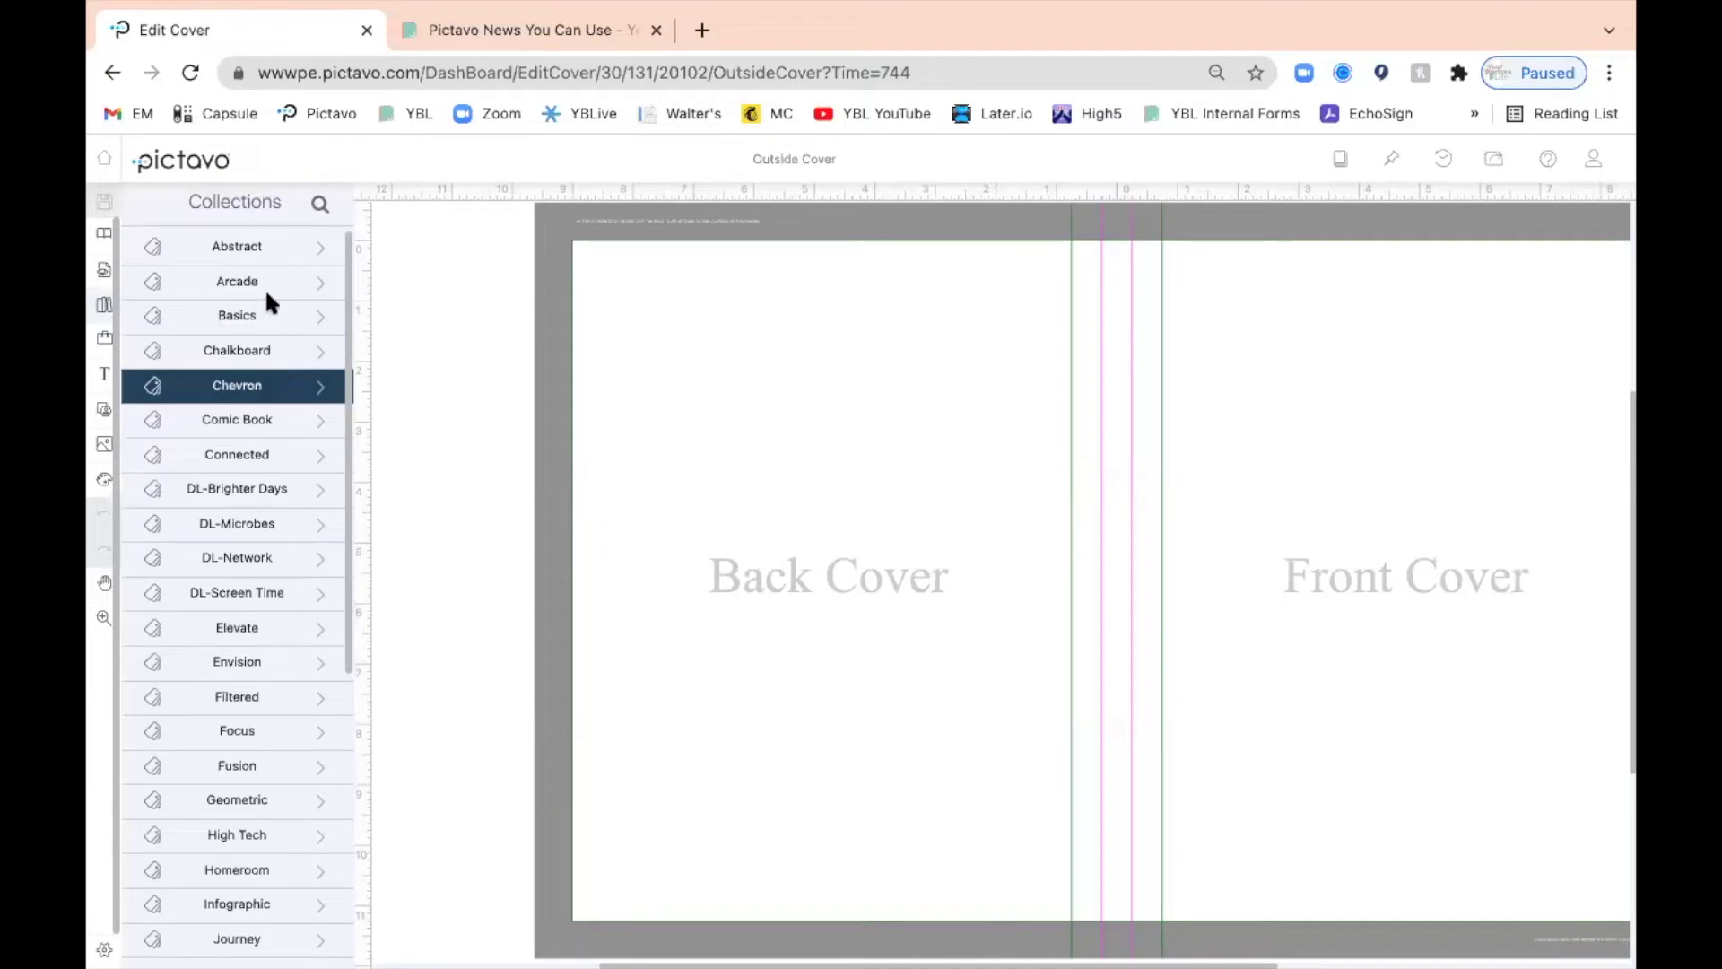
{"action": "left_click", "coordinate": [238, 260]}
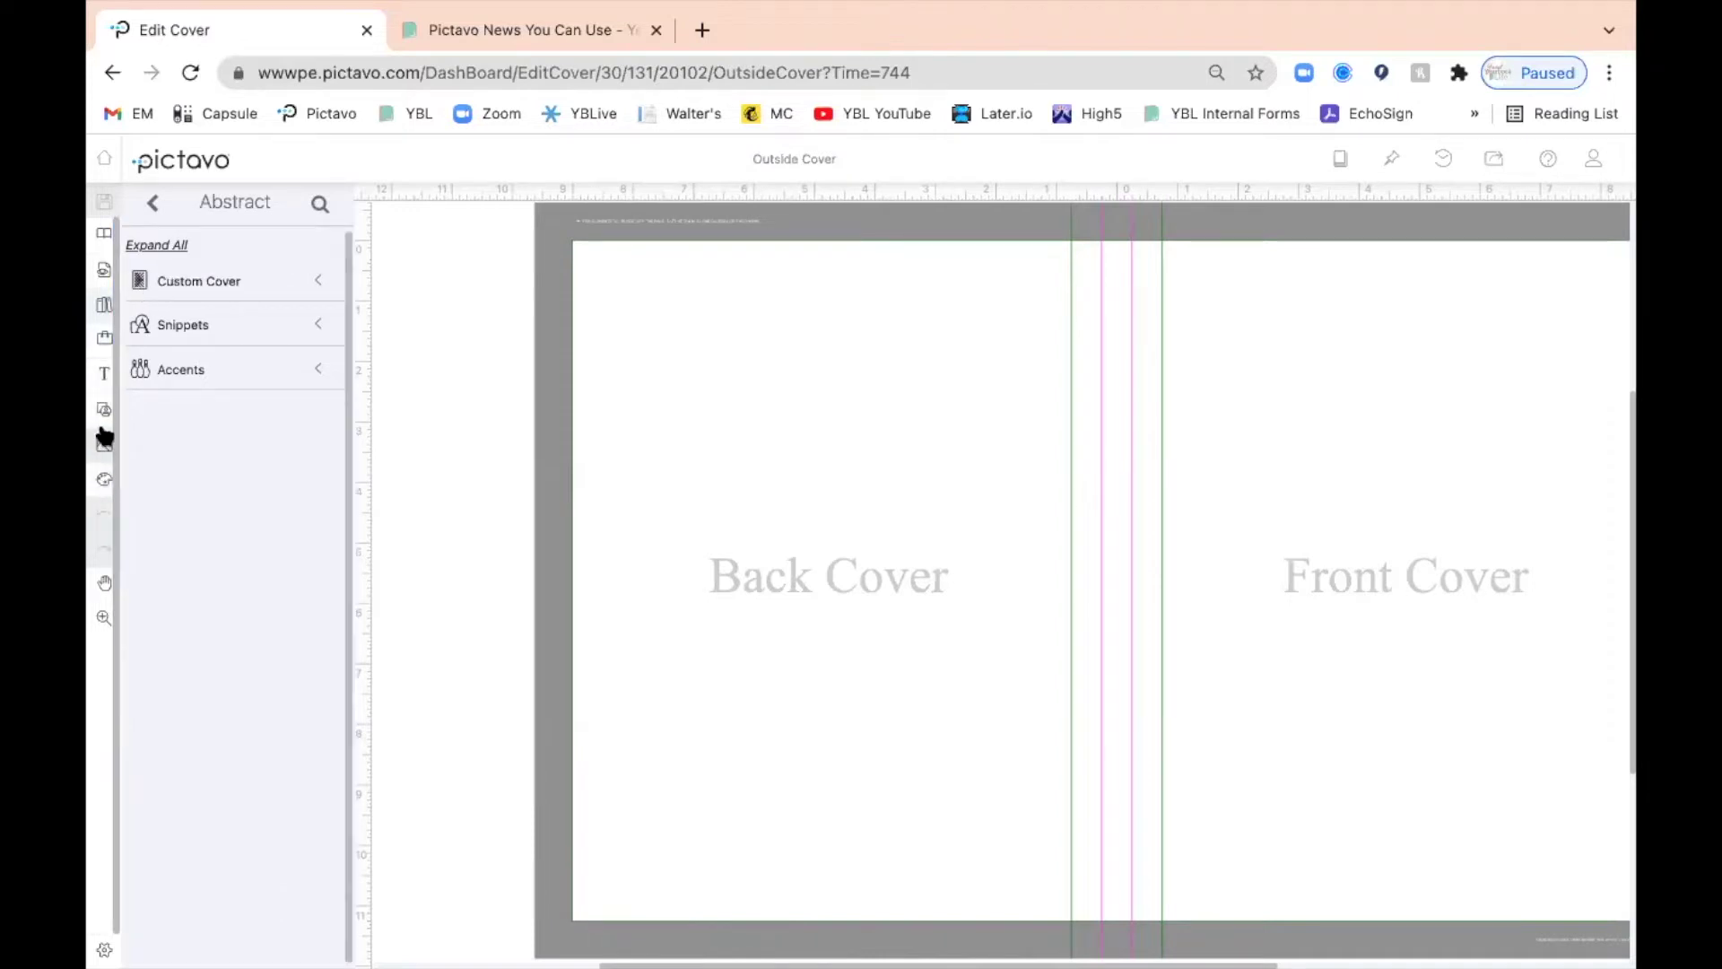
{"action": "left_click", "coordinate": [105, 481]}
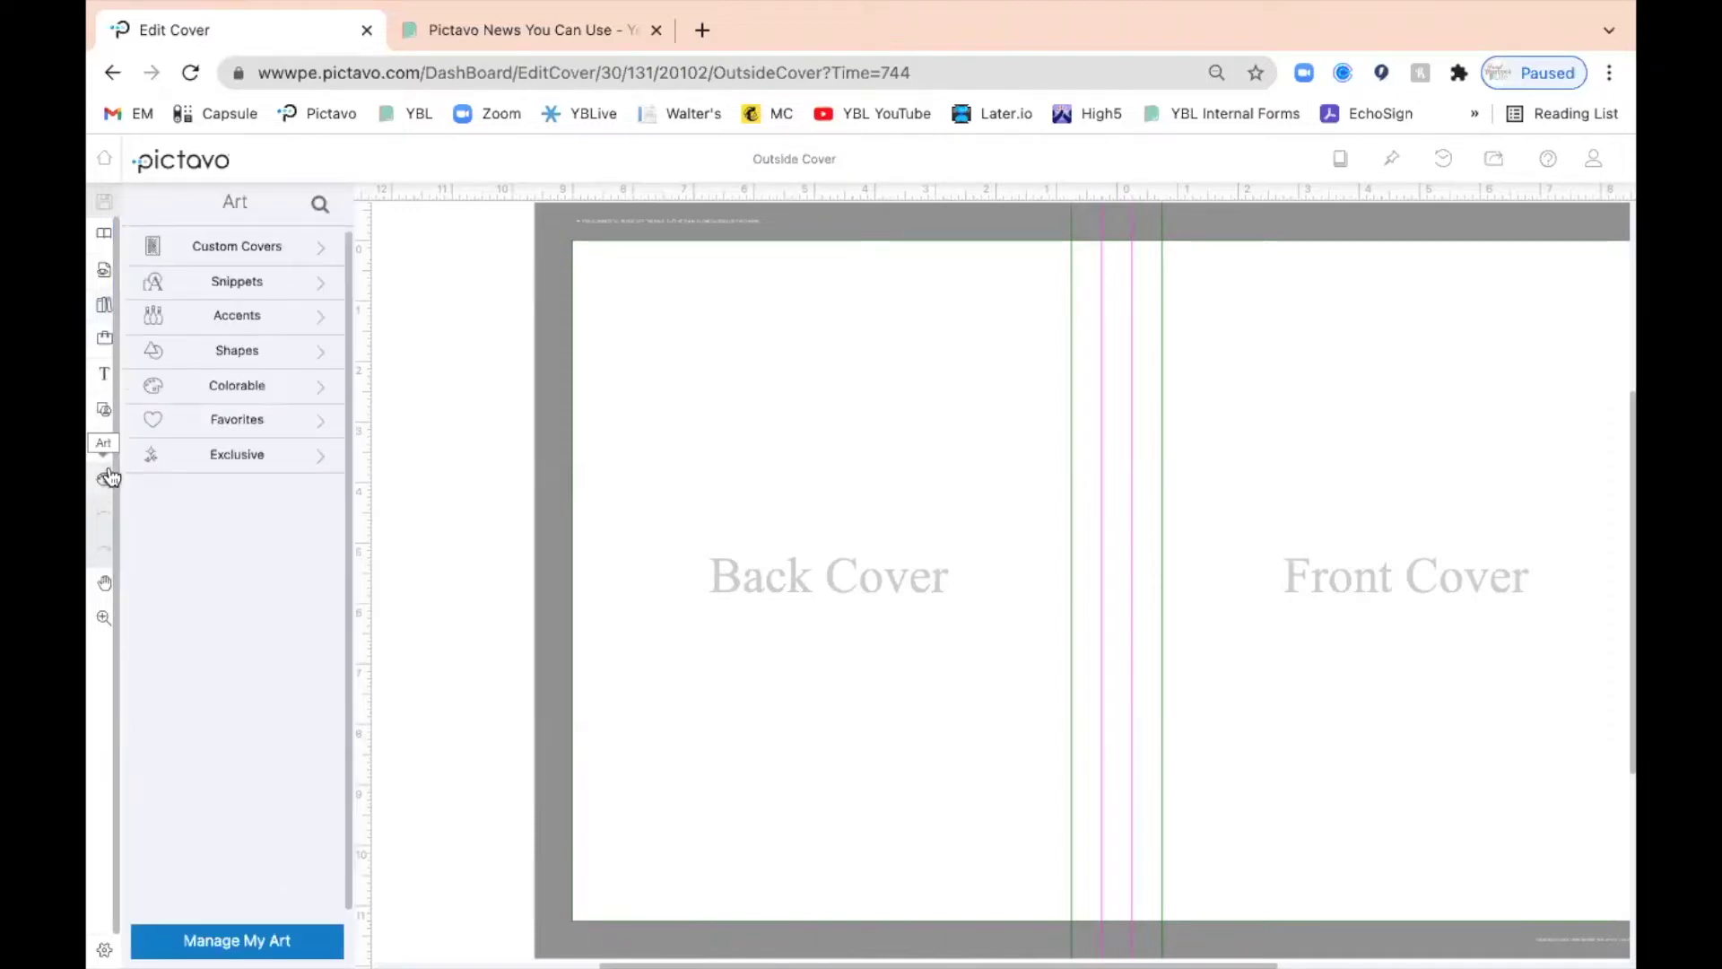
{"action": "left_click", "coordinate": [261, 253]}
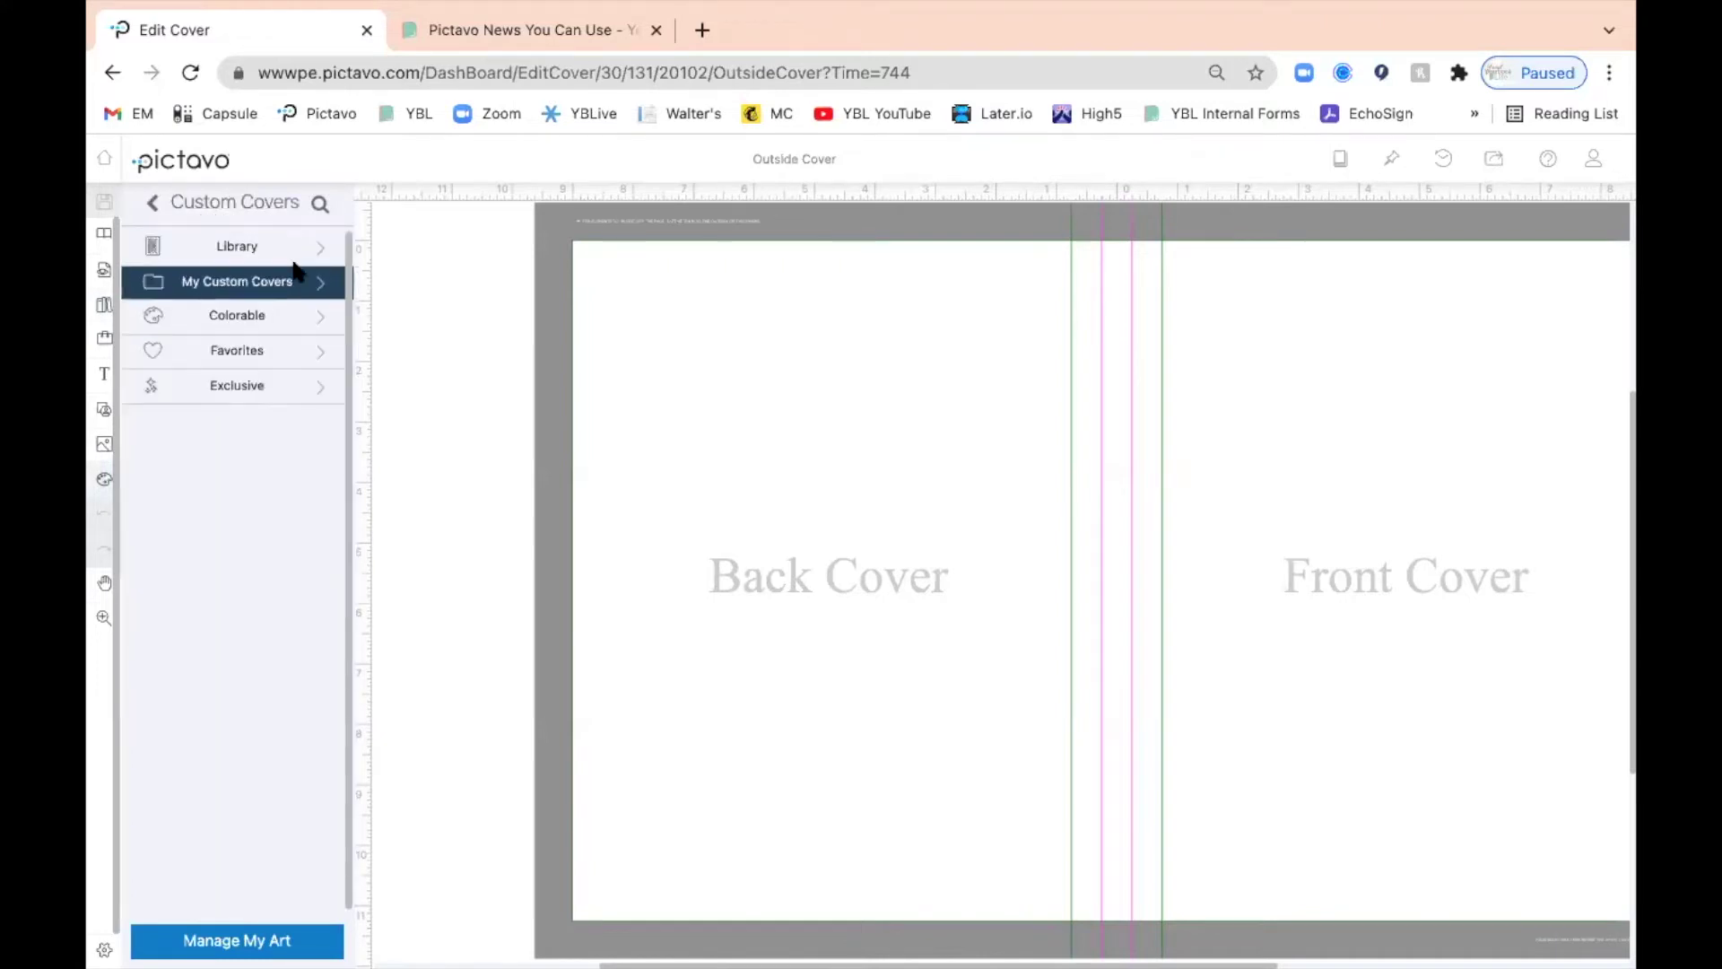
{"action": "left_click", "coordinate": [269, 245]}
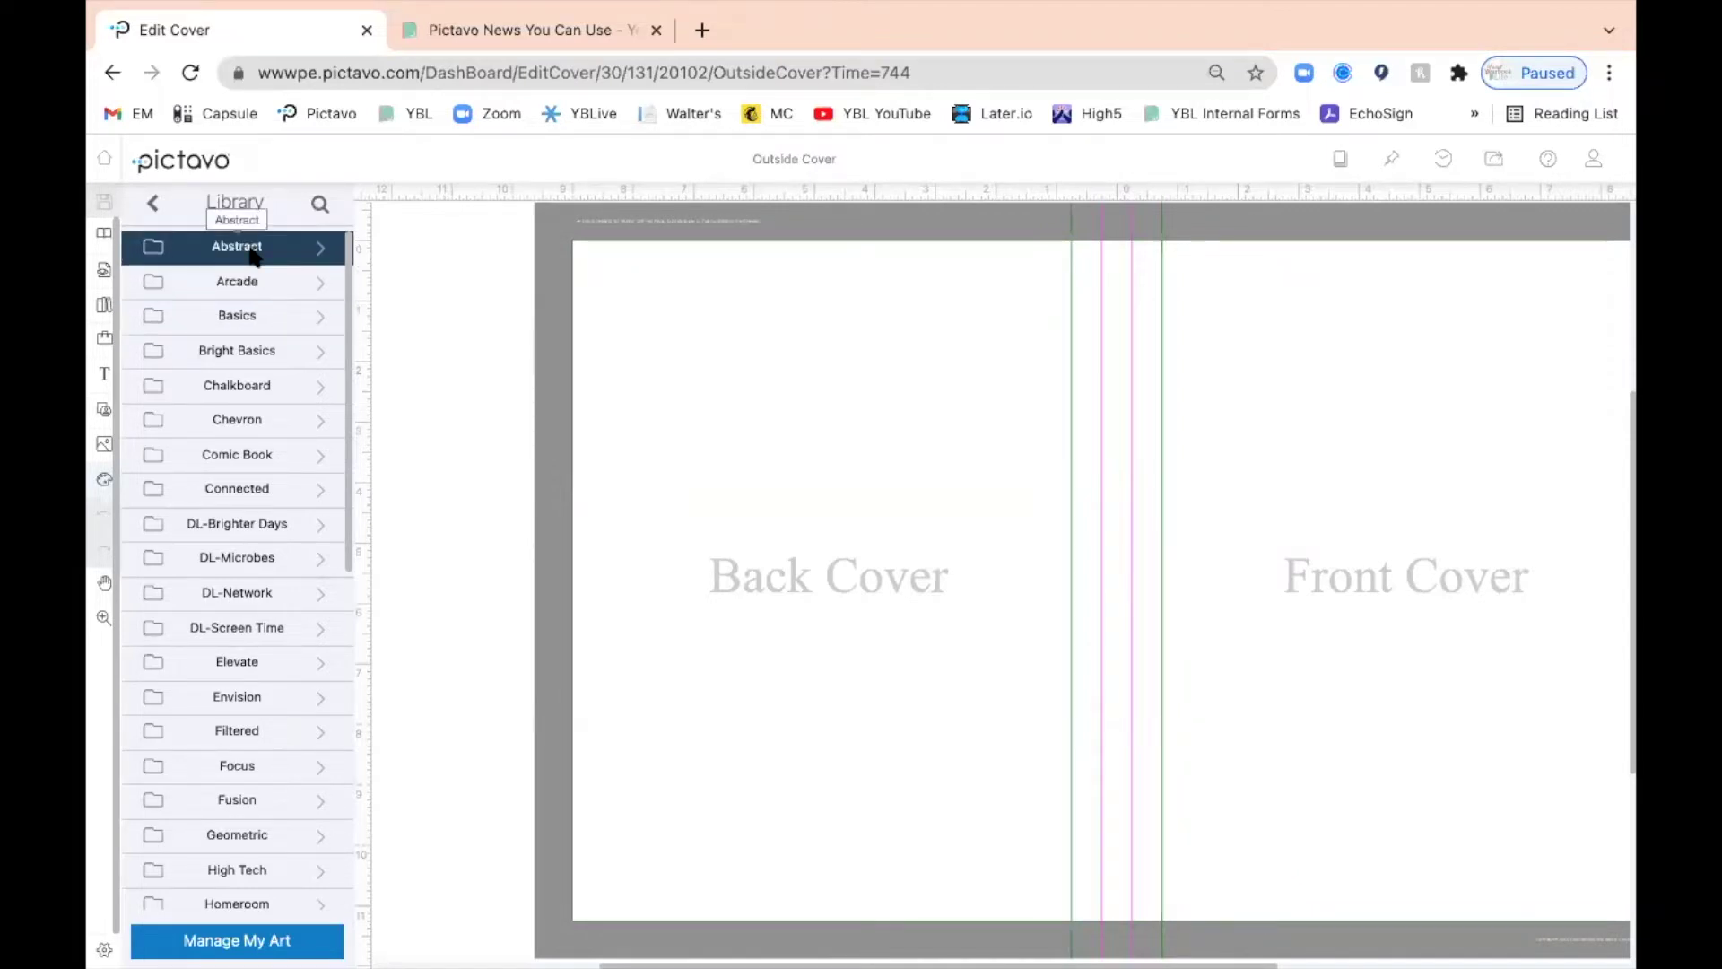
Step: Look up the Kit Materials guides in the help menu and close the help
{"action": "left_click", "coordinate": [1549, 166]}
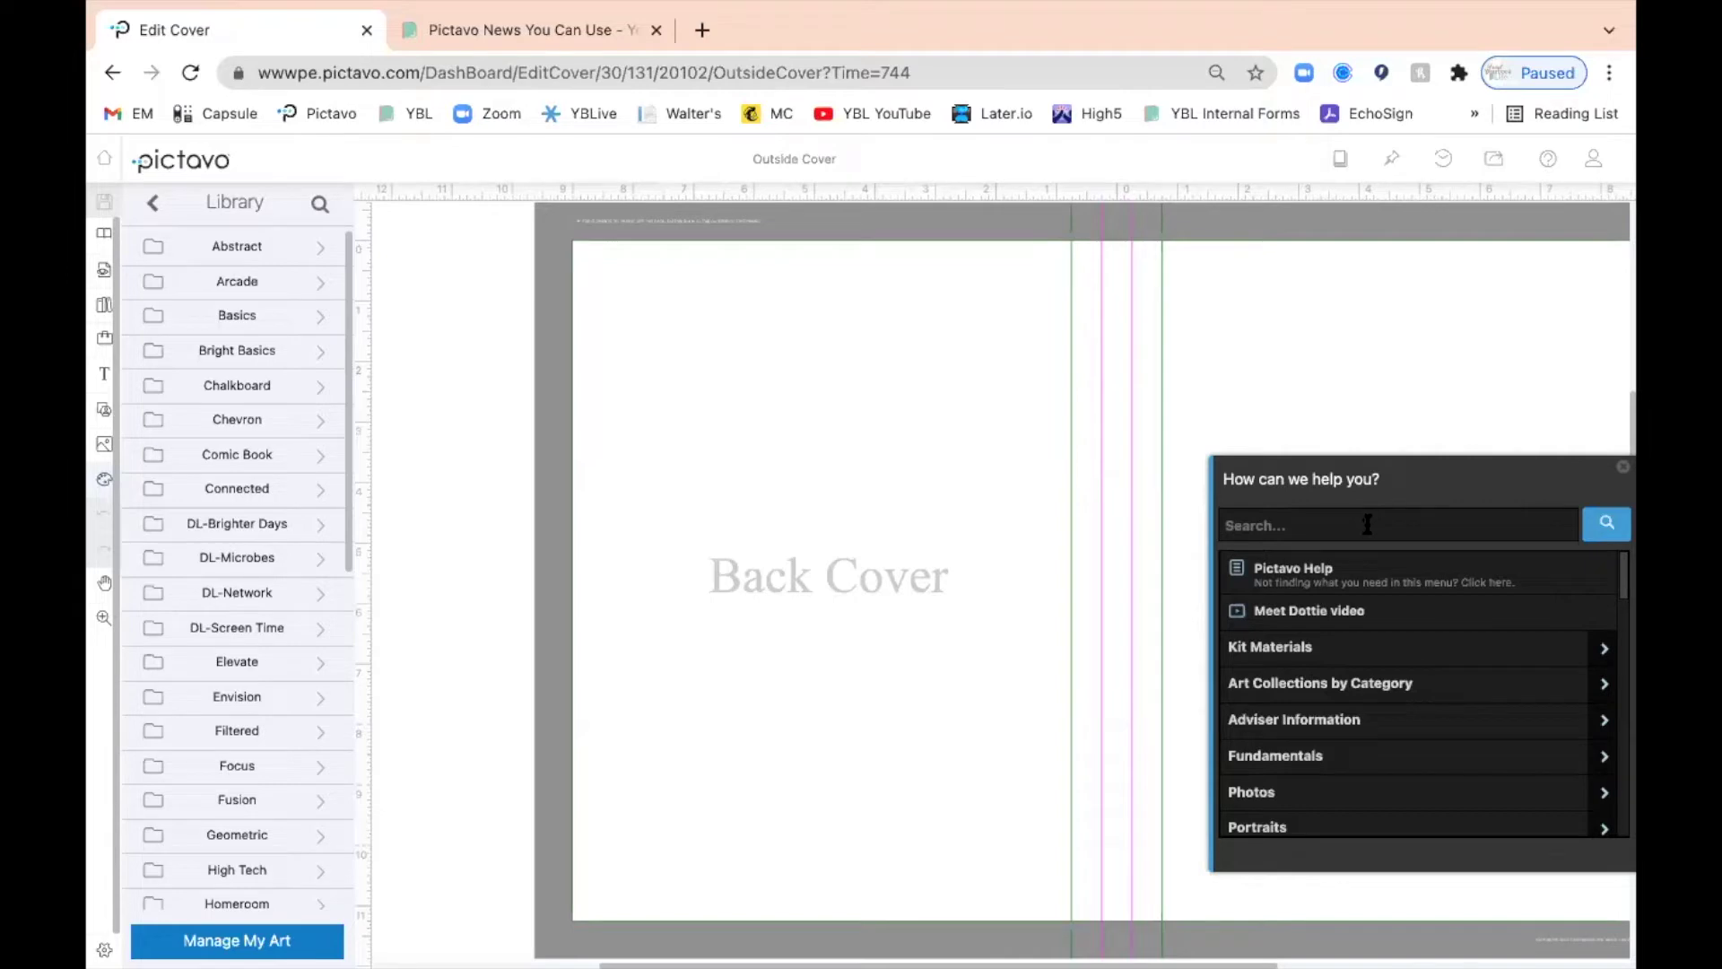
{"action": "left_click", "coordinate": [1604, 652]}
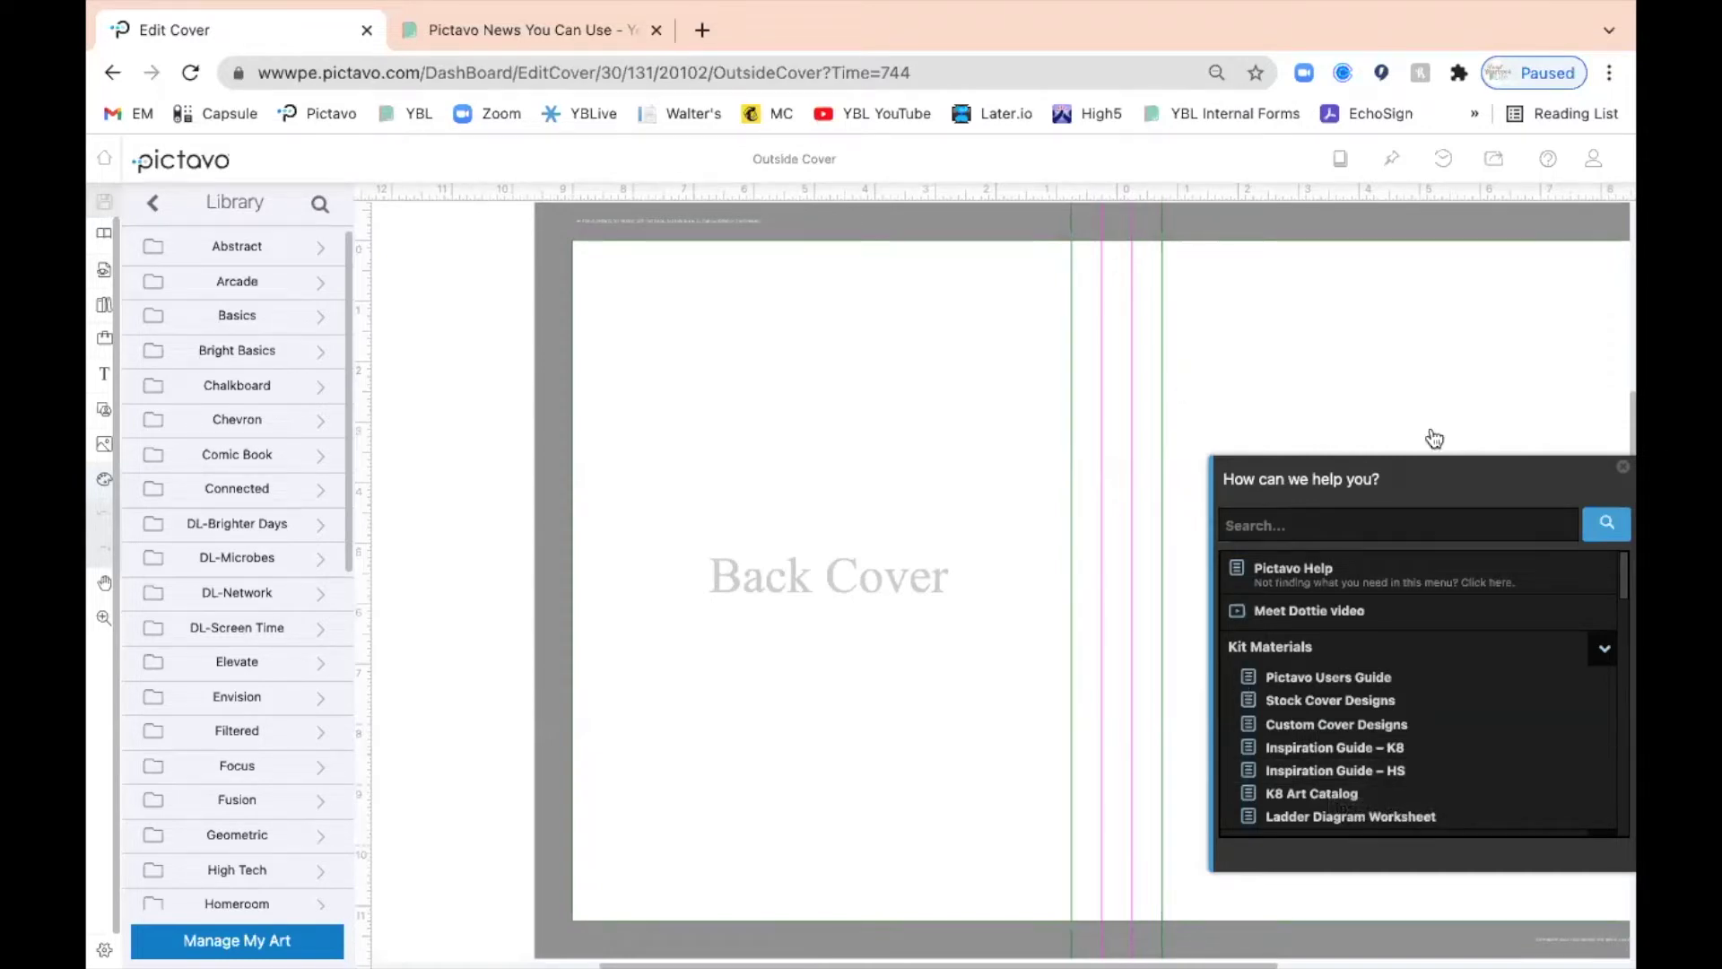
{"action": "left_click", "coordinate": [1620, 470]}
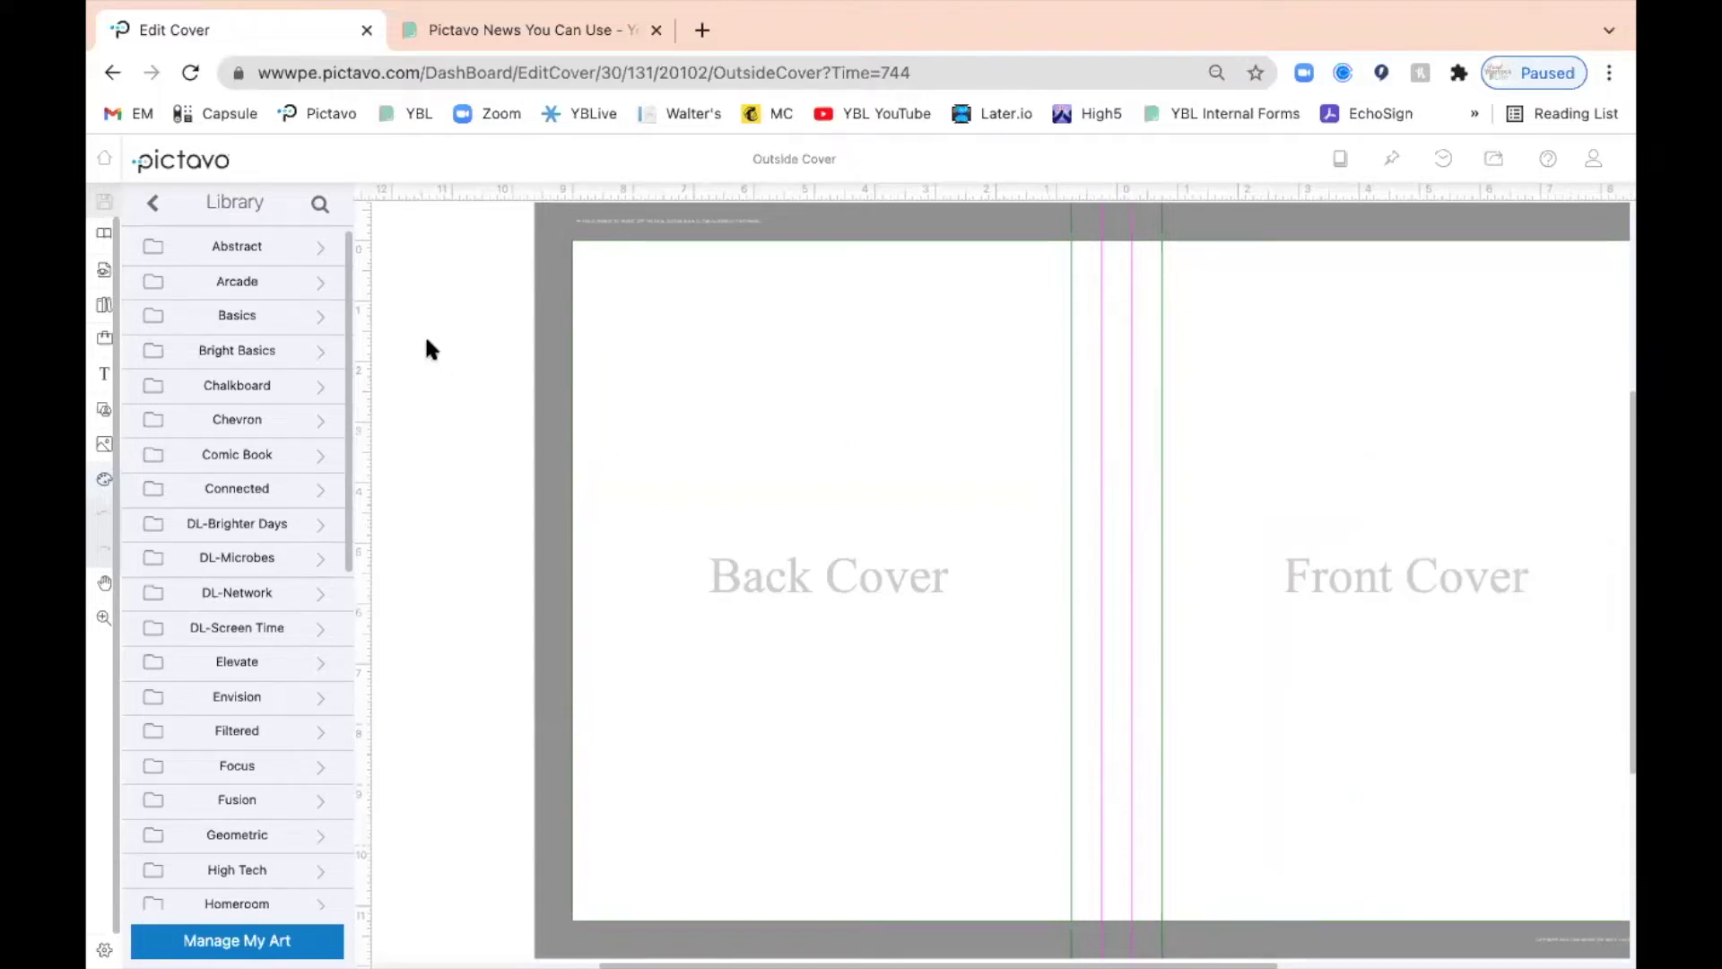
Step: Browse the Abstract custom covers and place the fox design J5C4950 across the outside cover
{"action": "left_click", "coordinate": [248, 257]}
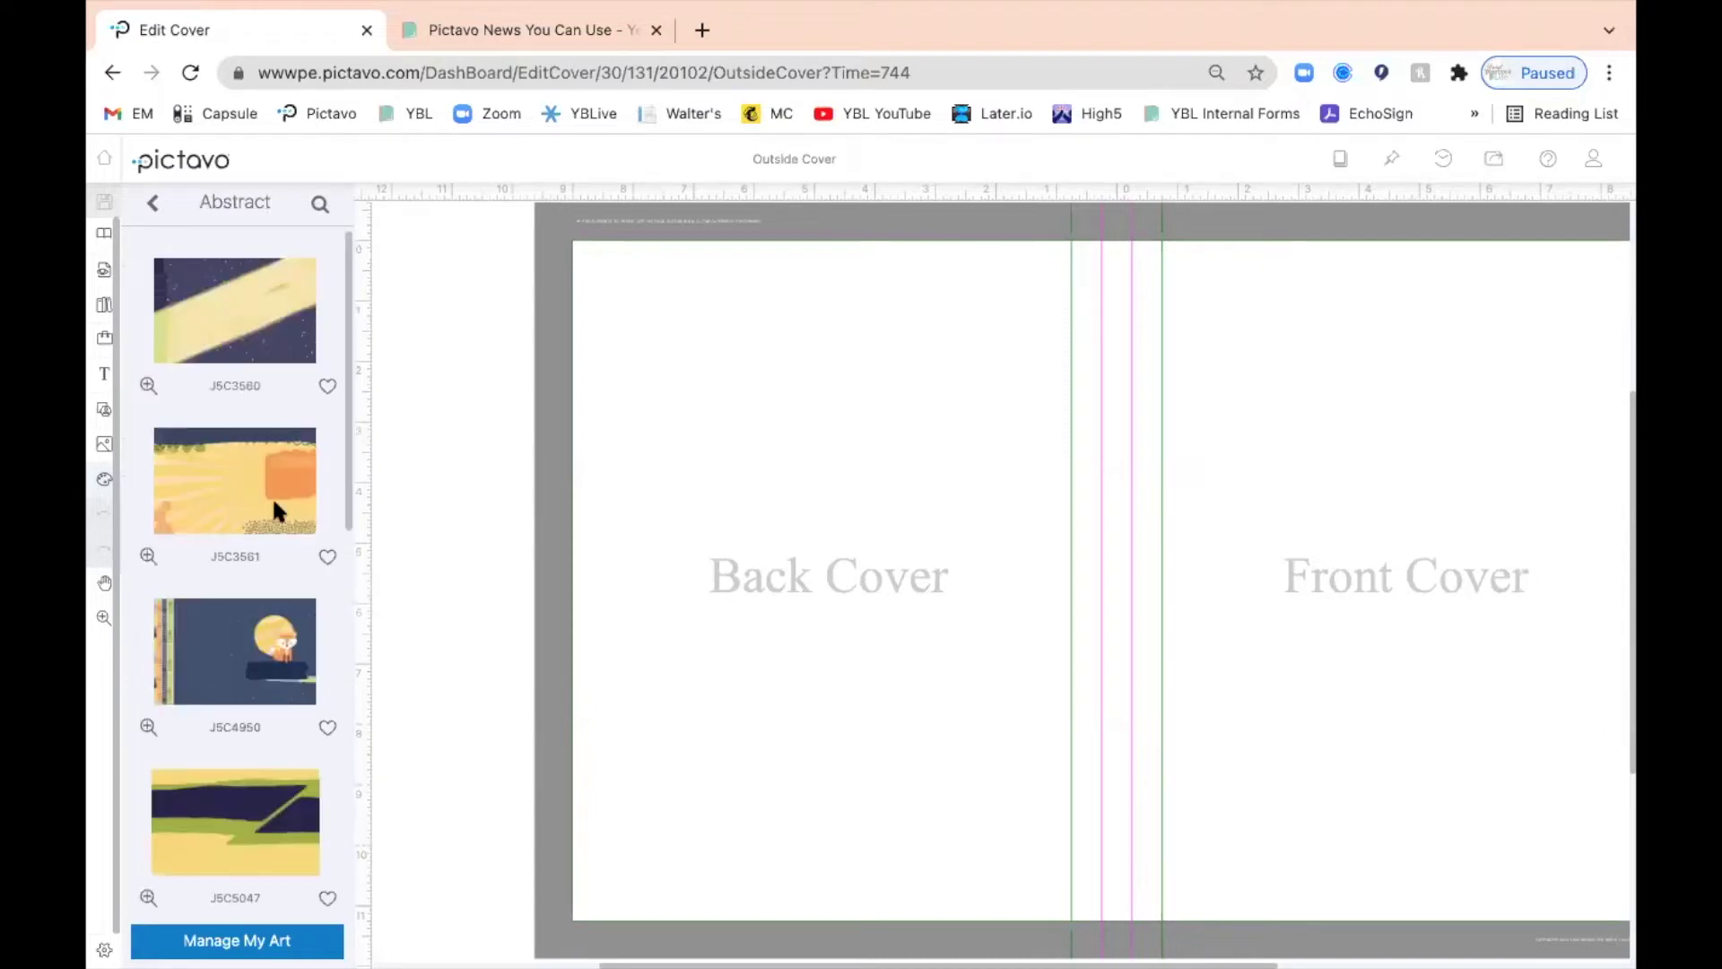
{"action": "scroll", "coordinate": [278, 525], "scroll_direction": "down", "scroll_amount": 7}
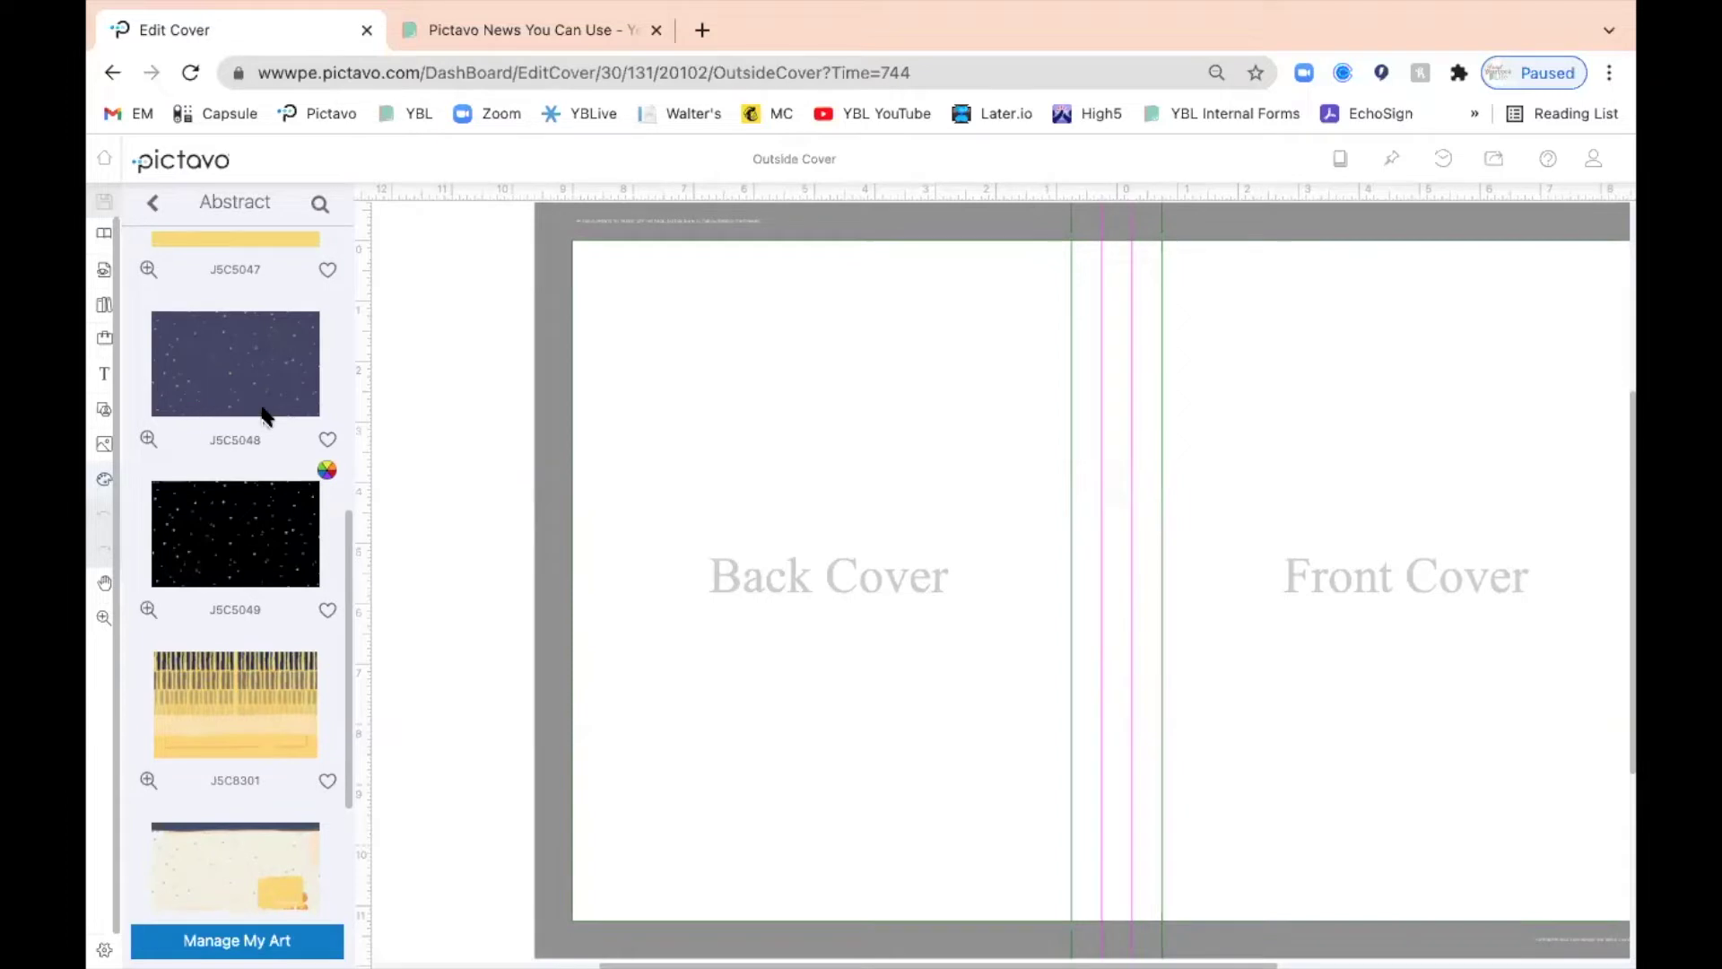
{"action": "scroll", "coordinate": [266, 414], "scroll_direction": "up", "scroll_amount": 7}
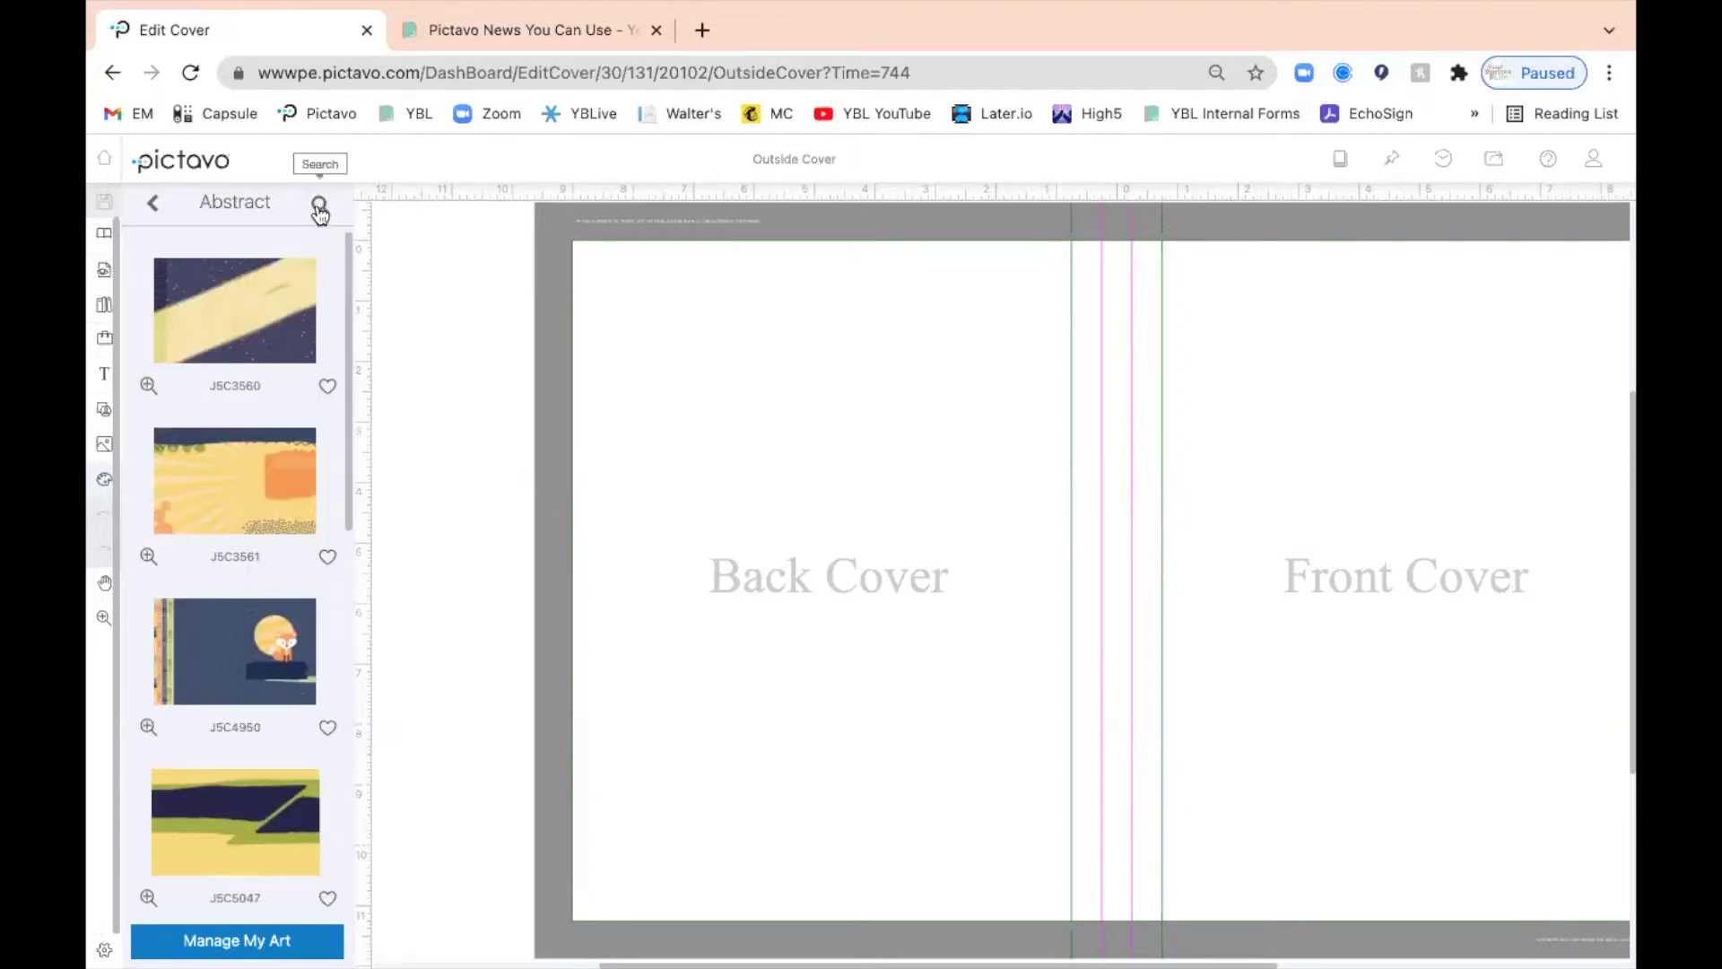
{"action": "left_click", "coordinate": [317, 205]}
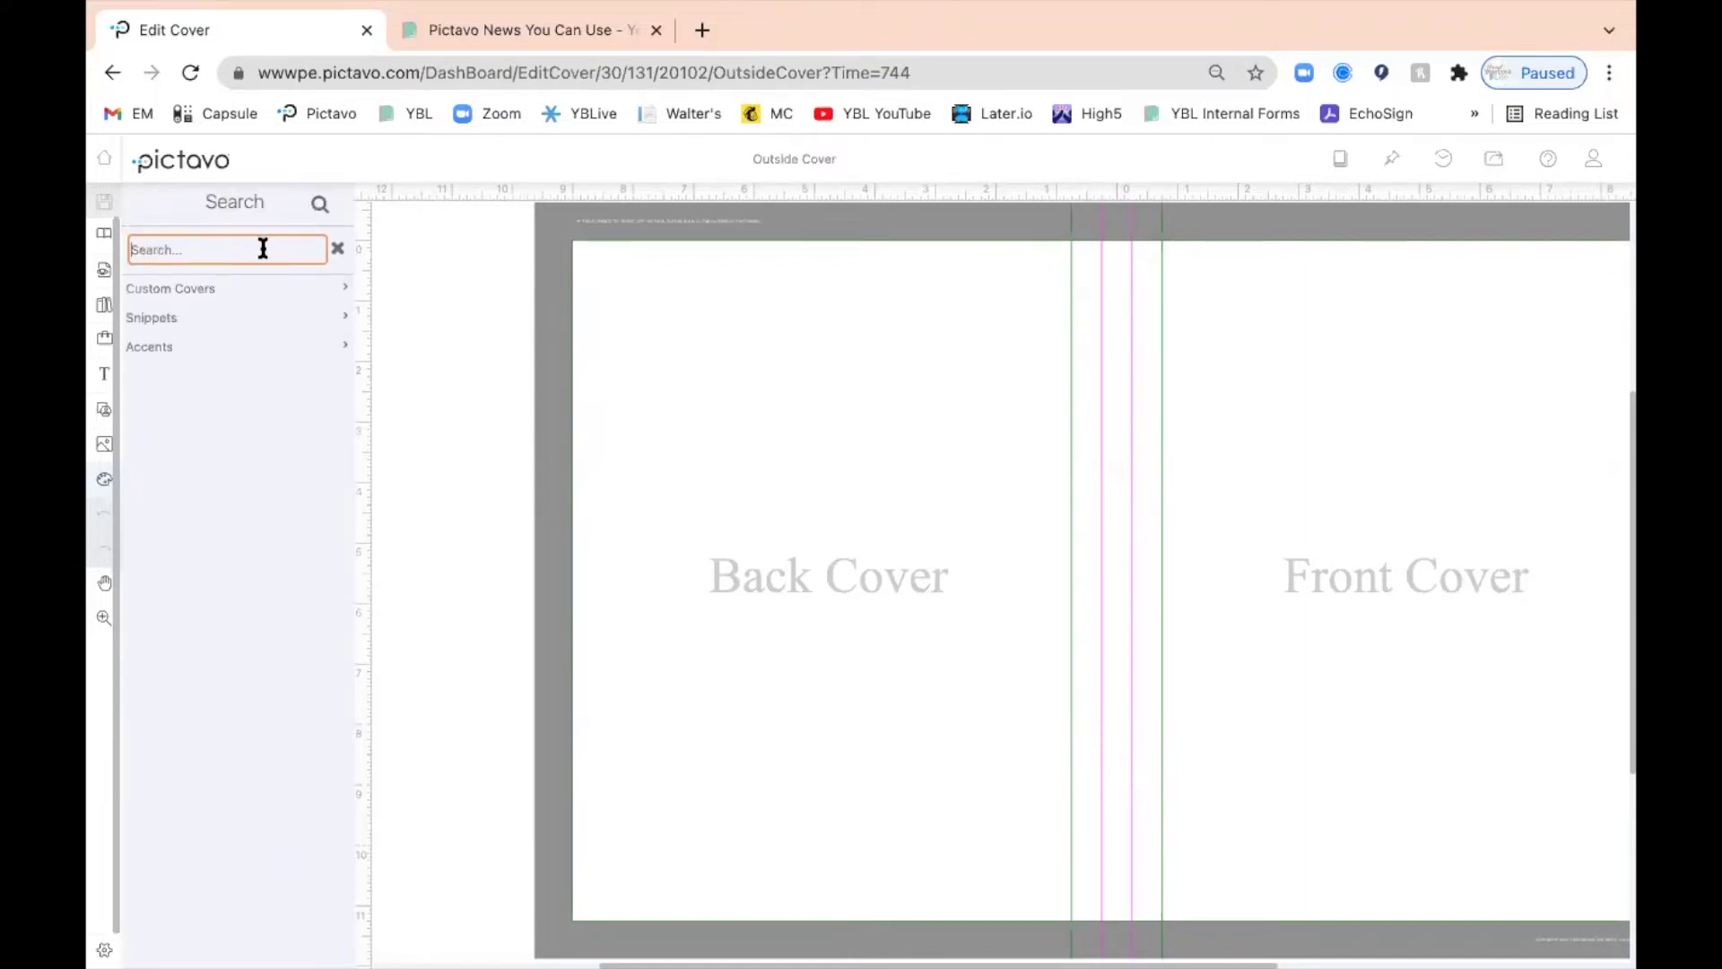
{"action": "left_click", "coordinate": [340, 249]}
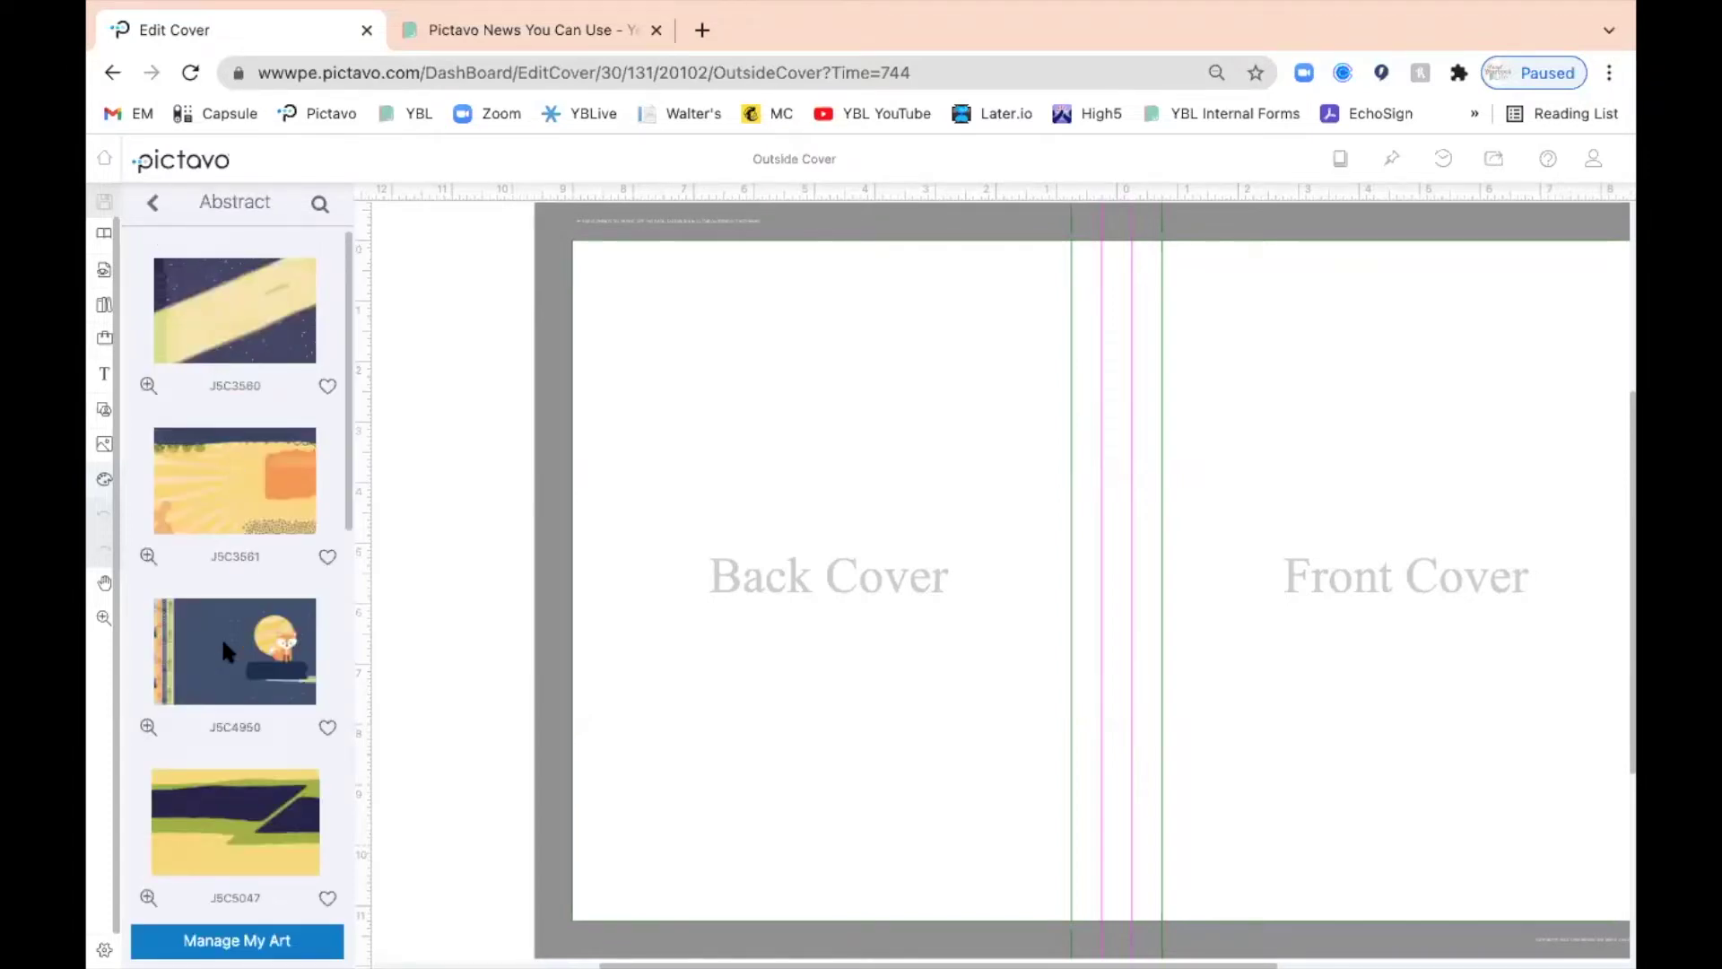
{"action": "left_click_drag", "start_coordinate": [204, 653], "coordinate": [638, 623]}
{"action": "scroll", "coordinate": [961, 584], "scroll_direction": "right", "scroll_amount": 5}
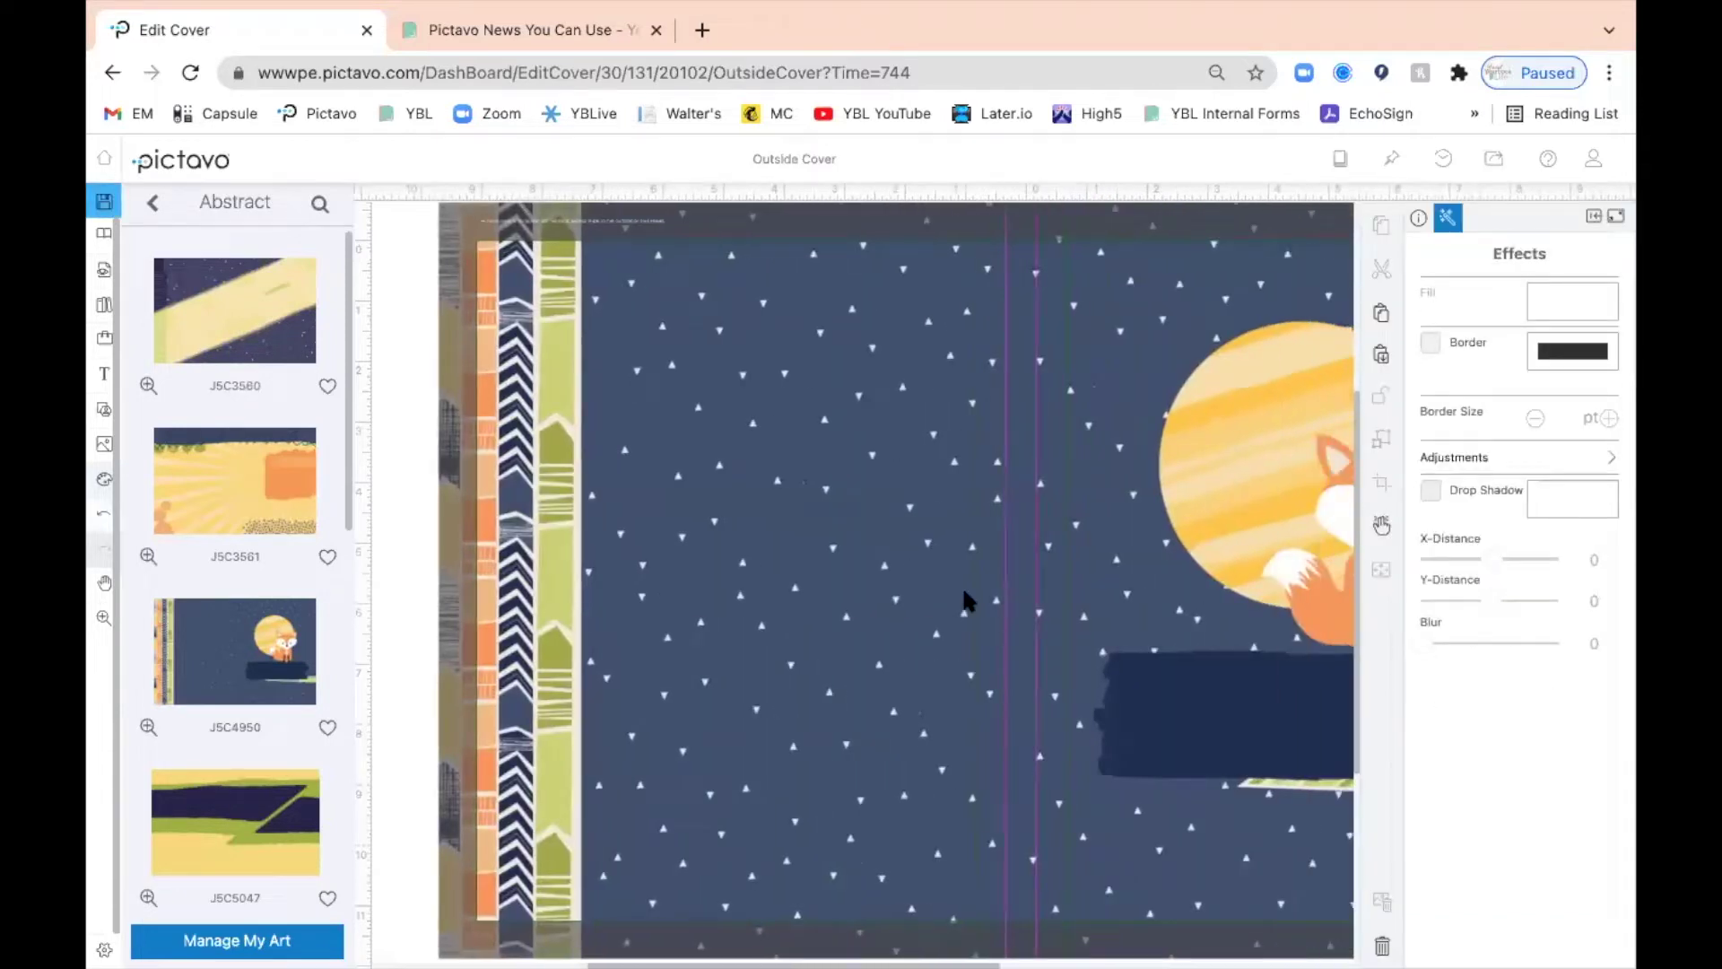
{"action": "scroll", "coordinate": [963, 592], "scroll_direction": "right", "scroll_amount": 8}
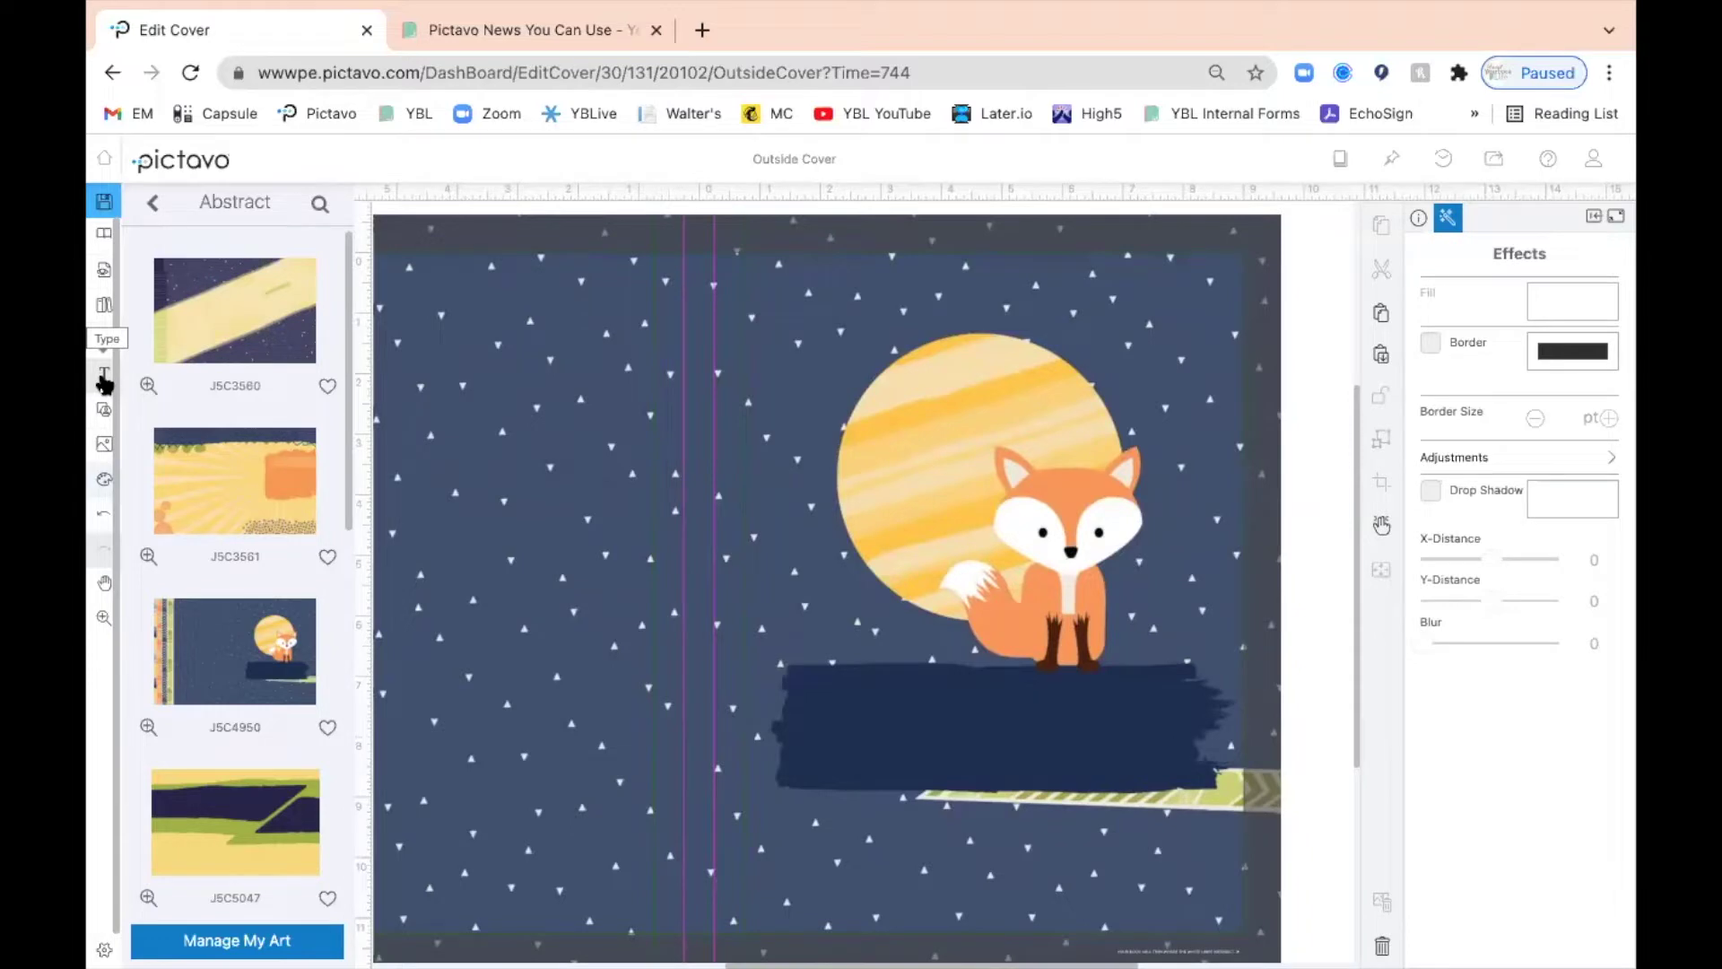
Step: Add a headline reading "Our Yearbook" over the dark blue brush stroke beneath the fox on the front cover
{"action": "left_click", "coordinate": [105, 380]}
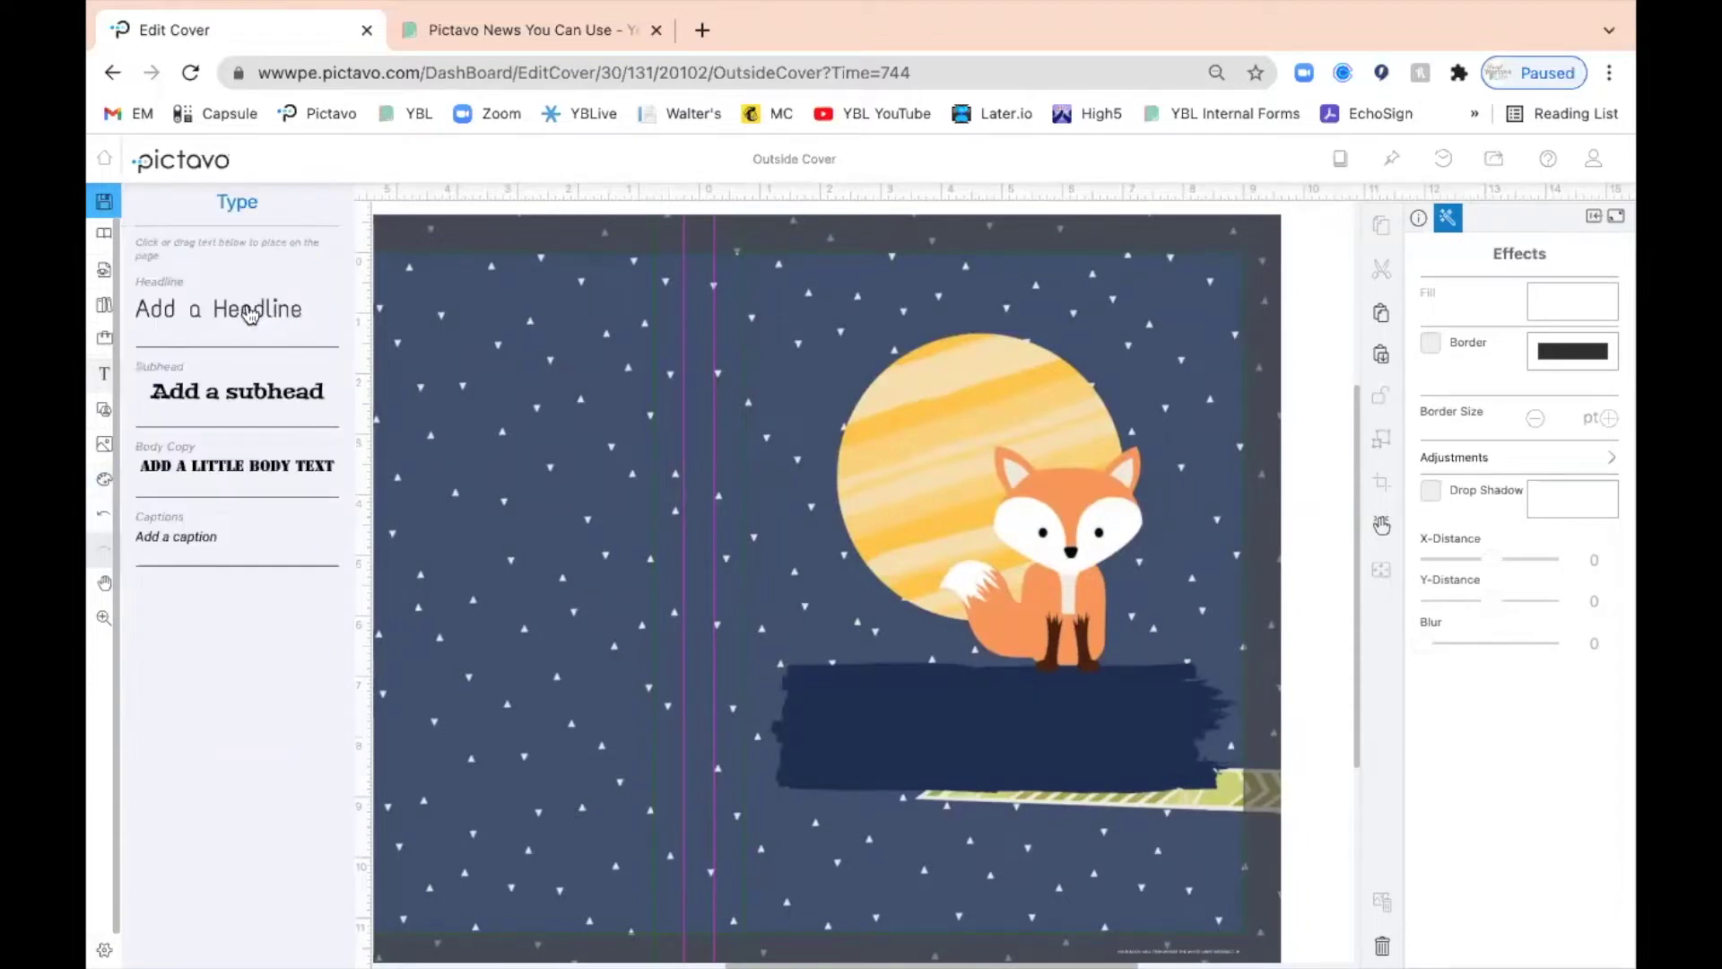
{"action": "left_click", "coordinate": [223, 321]}
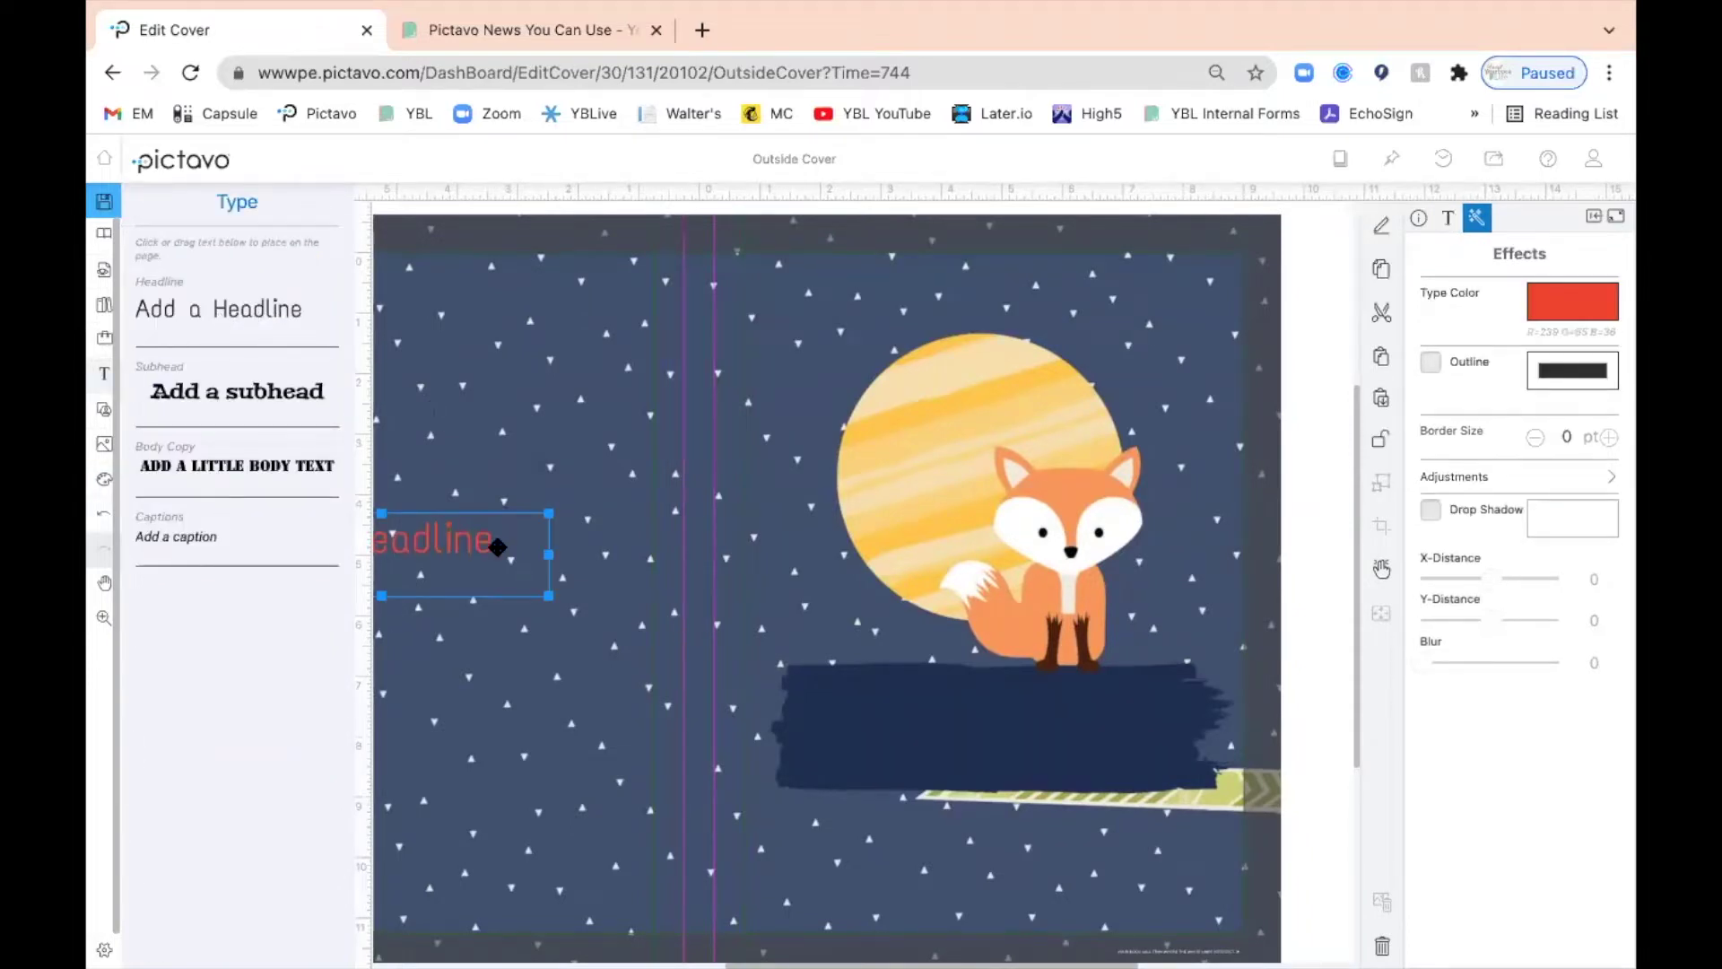
{"action": "mouse_move", "coordinate": [461, 538]}
{"action": "left_mouse_down"}
{"action": "mouse_move", "coordinate": [612, 561]}
{"action": "mouse_move", "coordinate": [1064, 721]}
{"action": "left_mouse_up"}
{"action": "double_click", "coordinate": [1063, 721]}
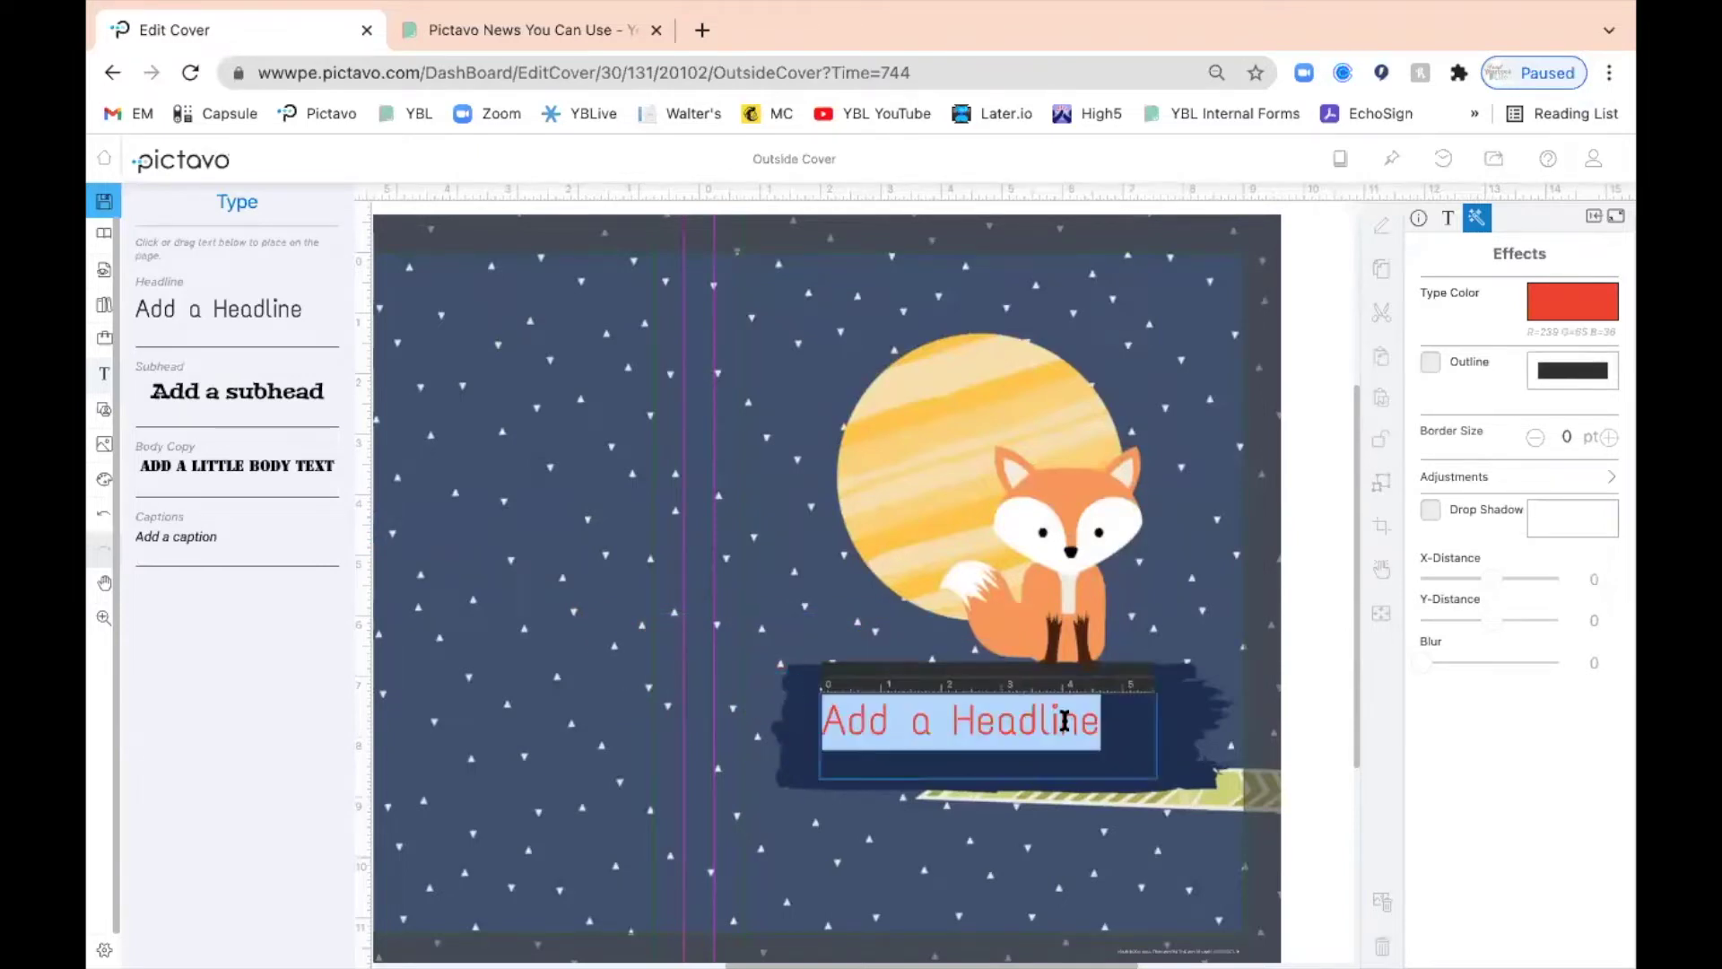
{"action": "type", "text": "Our Year"}
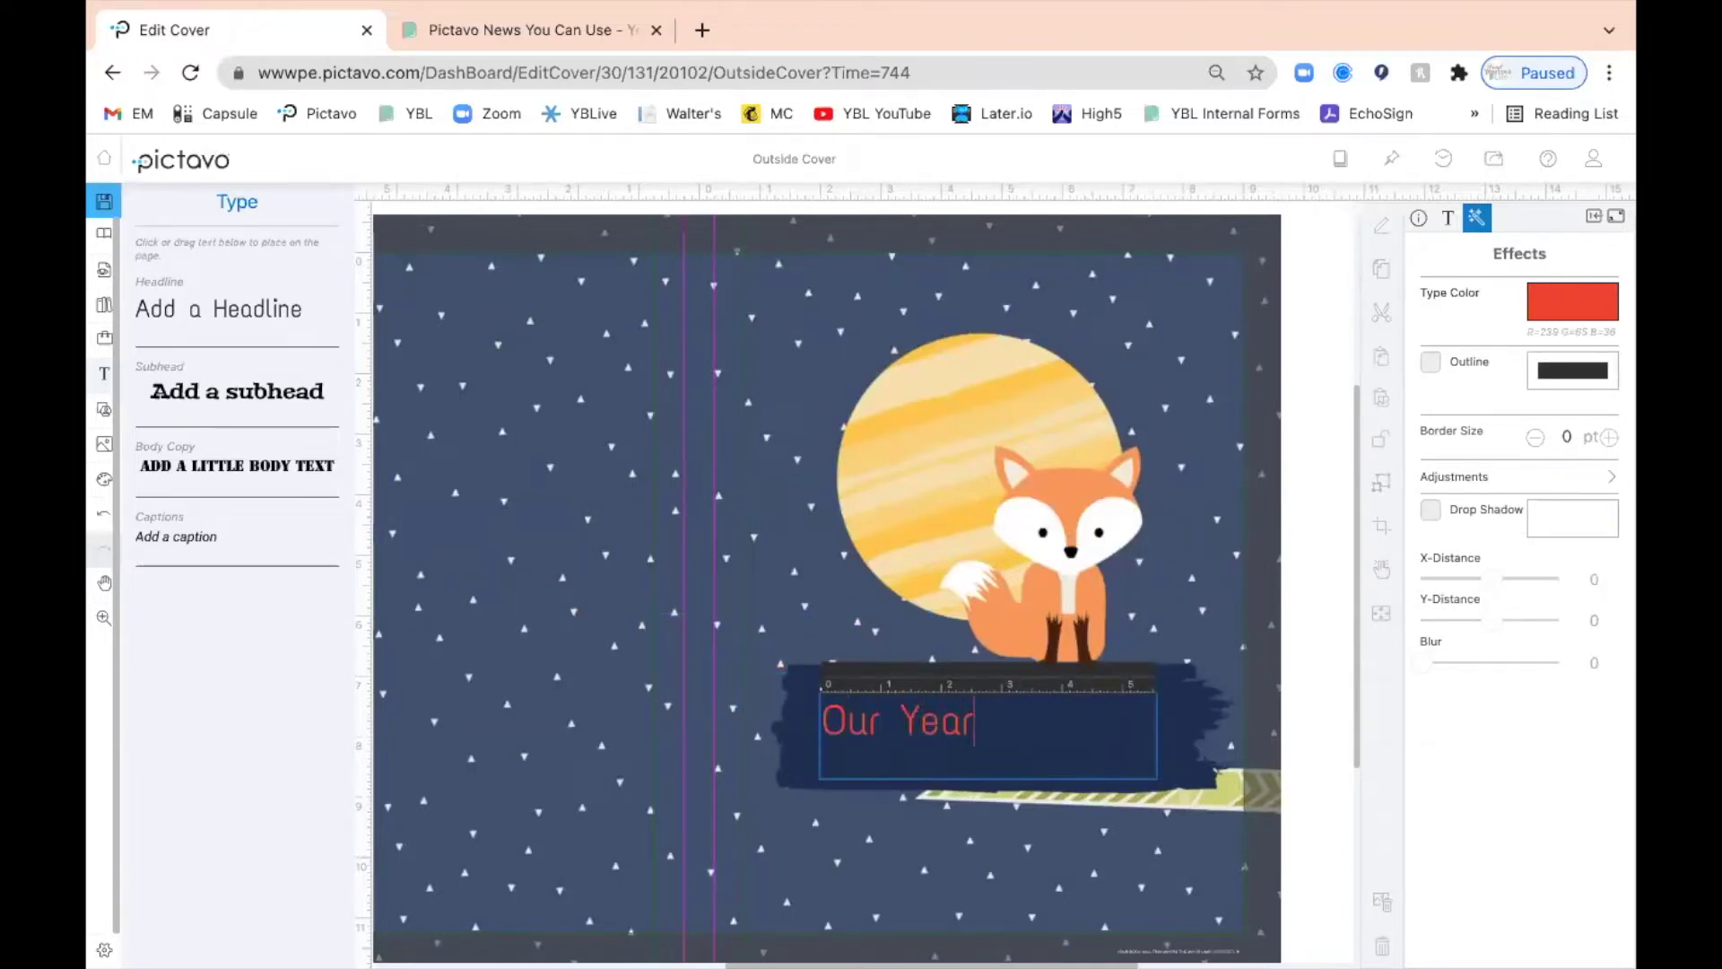
{"action": "type", "text": "book"}
Step: Set the type color of the whole headline to white
{"action": "key", "text": "ctrl+a"}
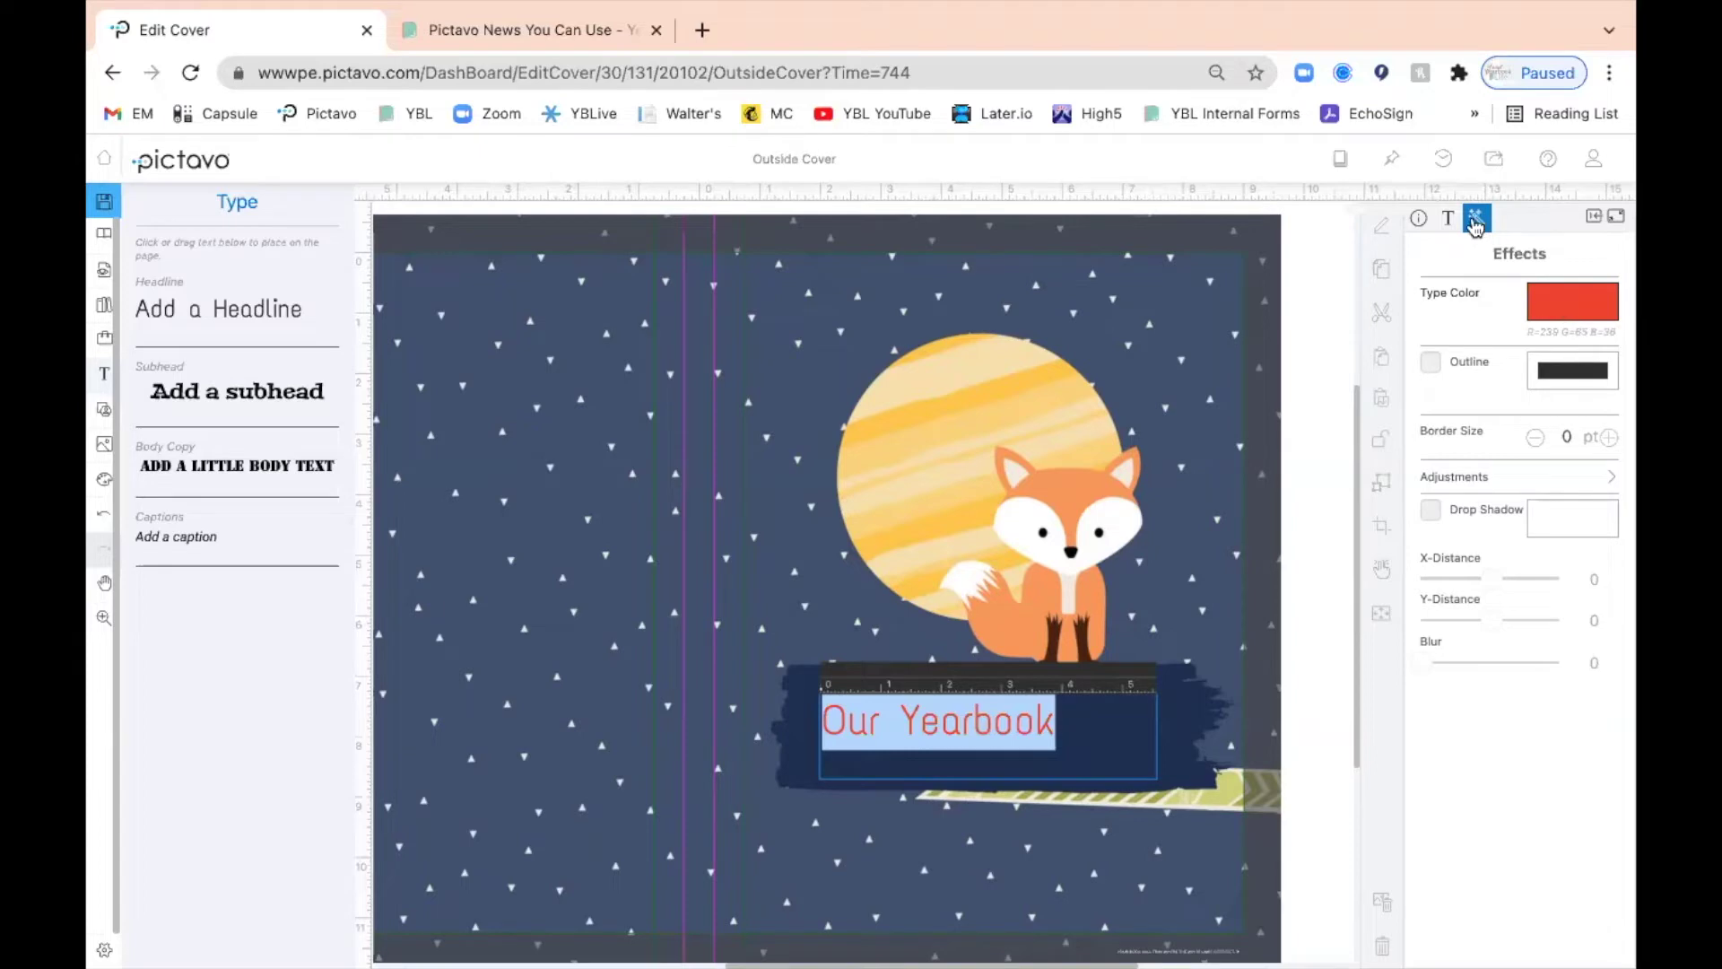
{"action": "left_click", "coordinate": [1568, 305]}
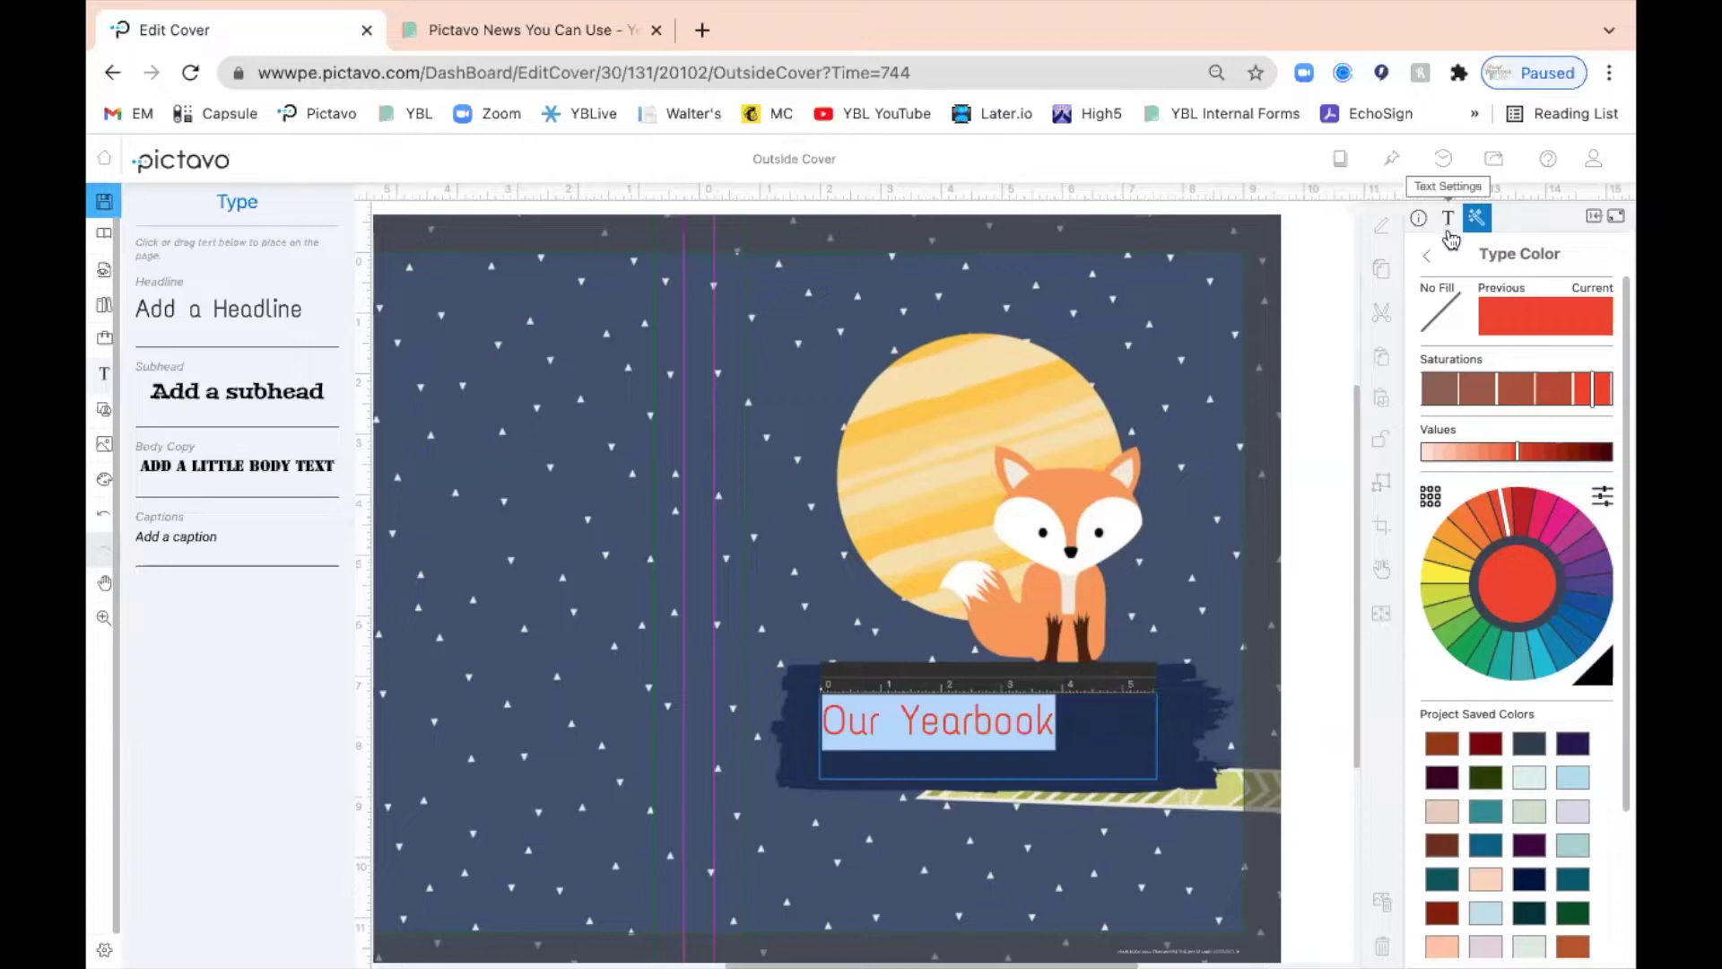
{"action": "left_click", "coordinate": [1441, 692]}
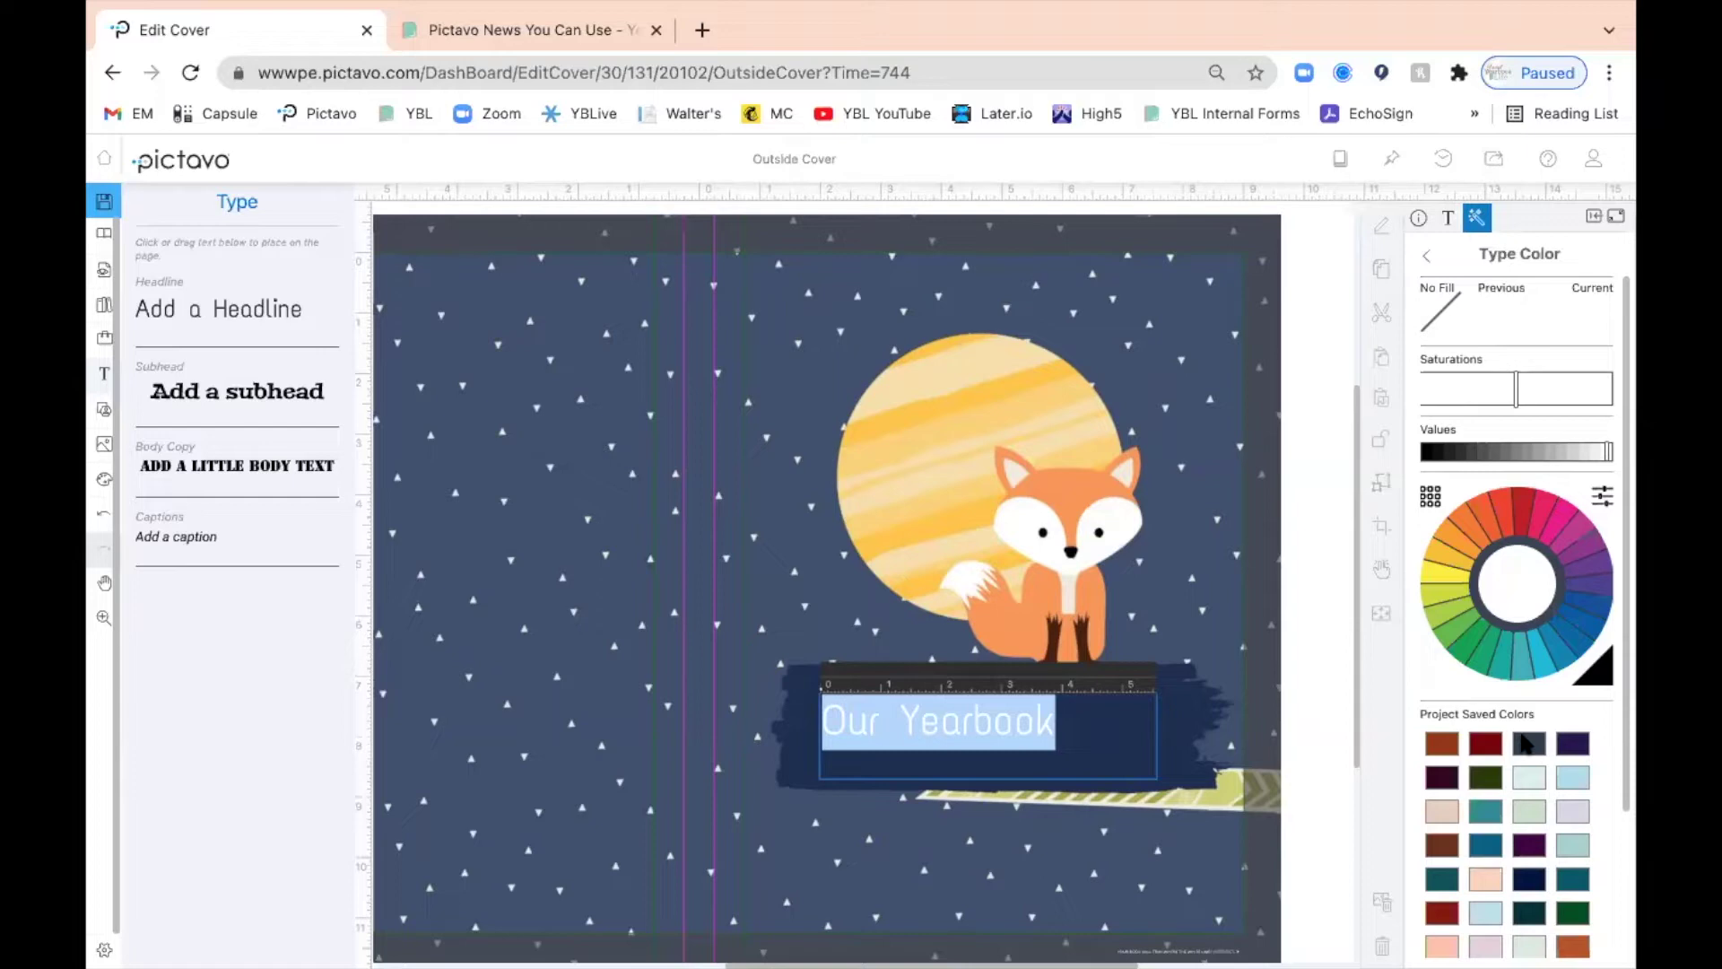
Step: Recolor the headline dark green using the color wheel and values, and add that shade to the project saved colors
{"action": "scroll", "coordinate": [1525, 745], "scroll_direction": "down", "scroll_amount": 3}
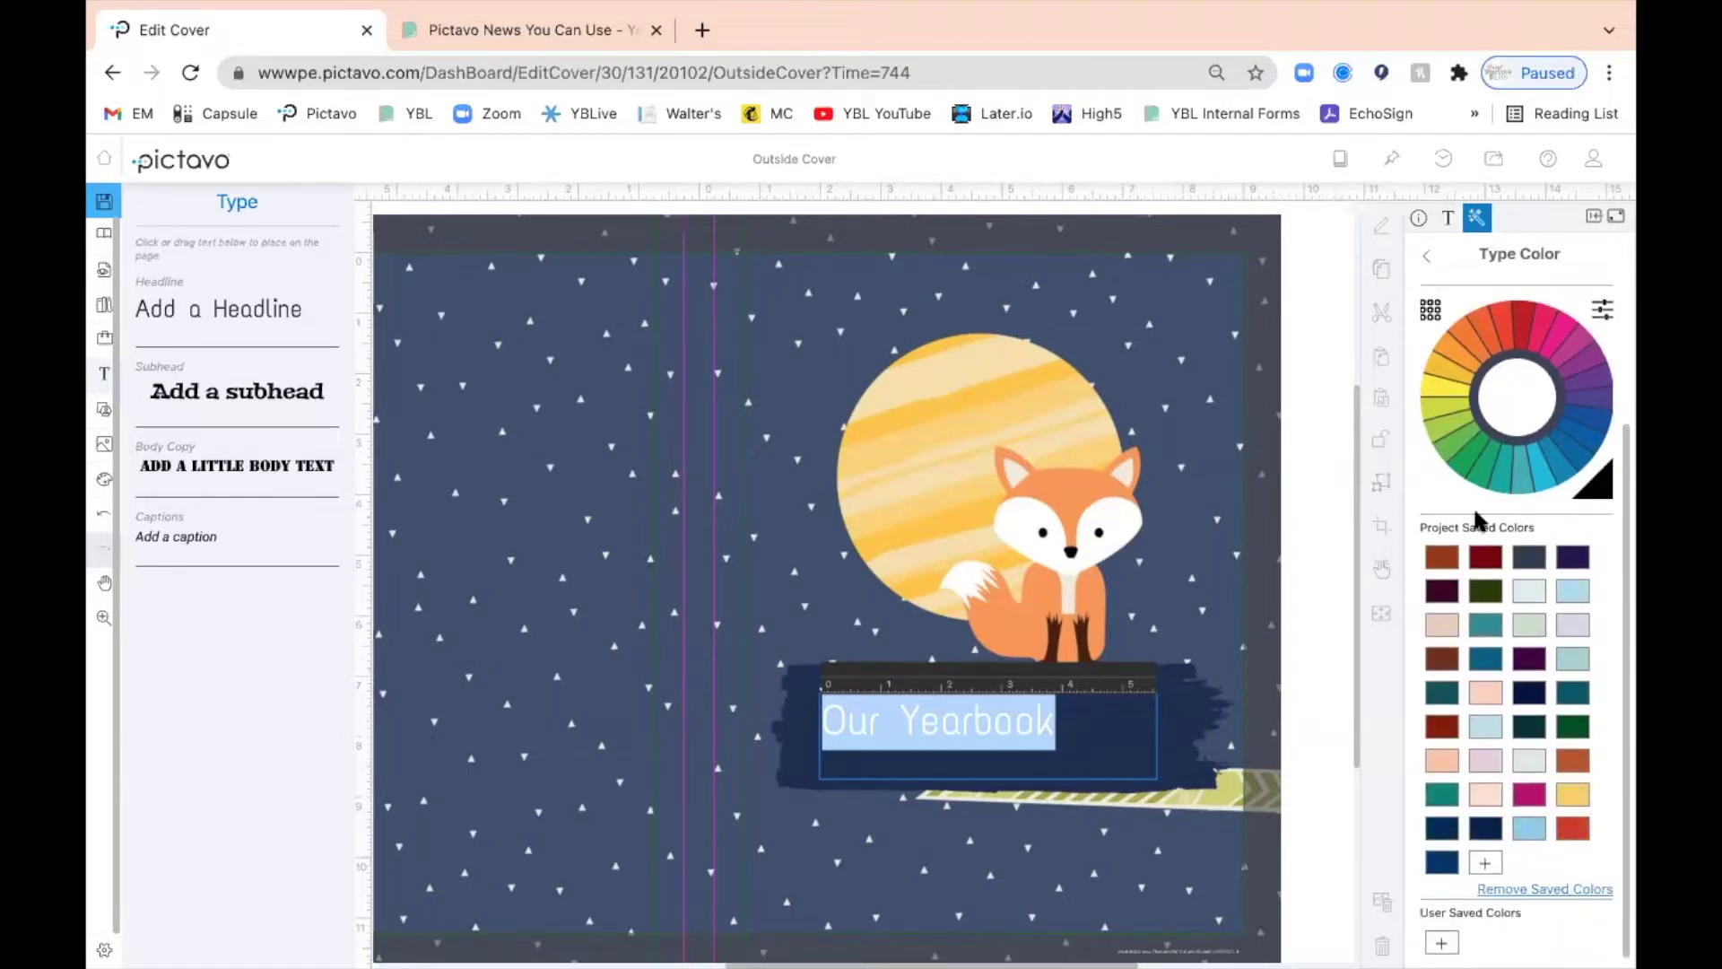
{"action": "left_click", "coordinate": [1485, 473]}
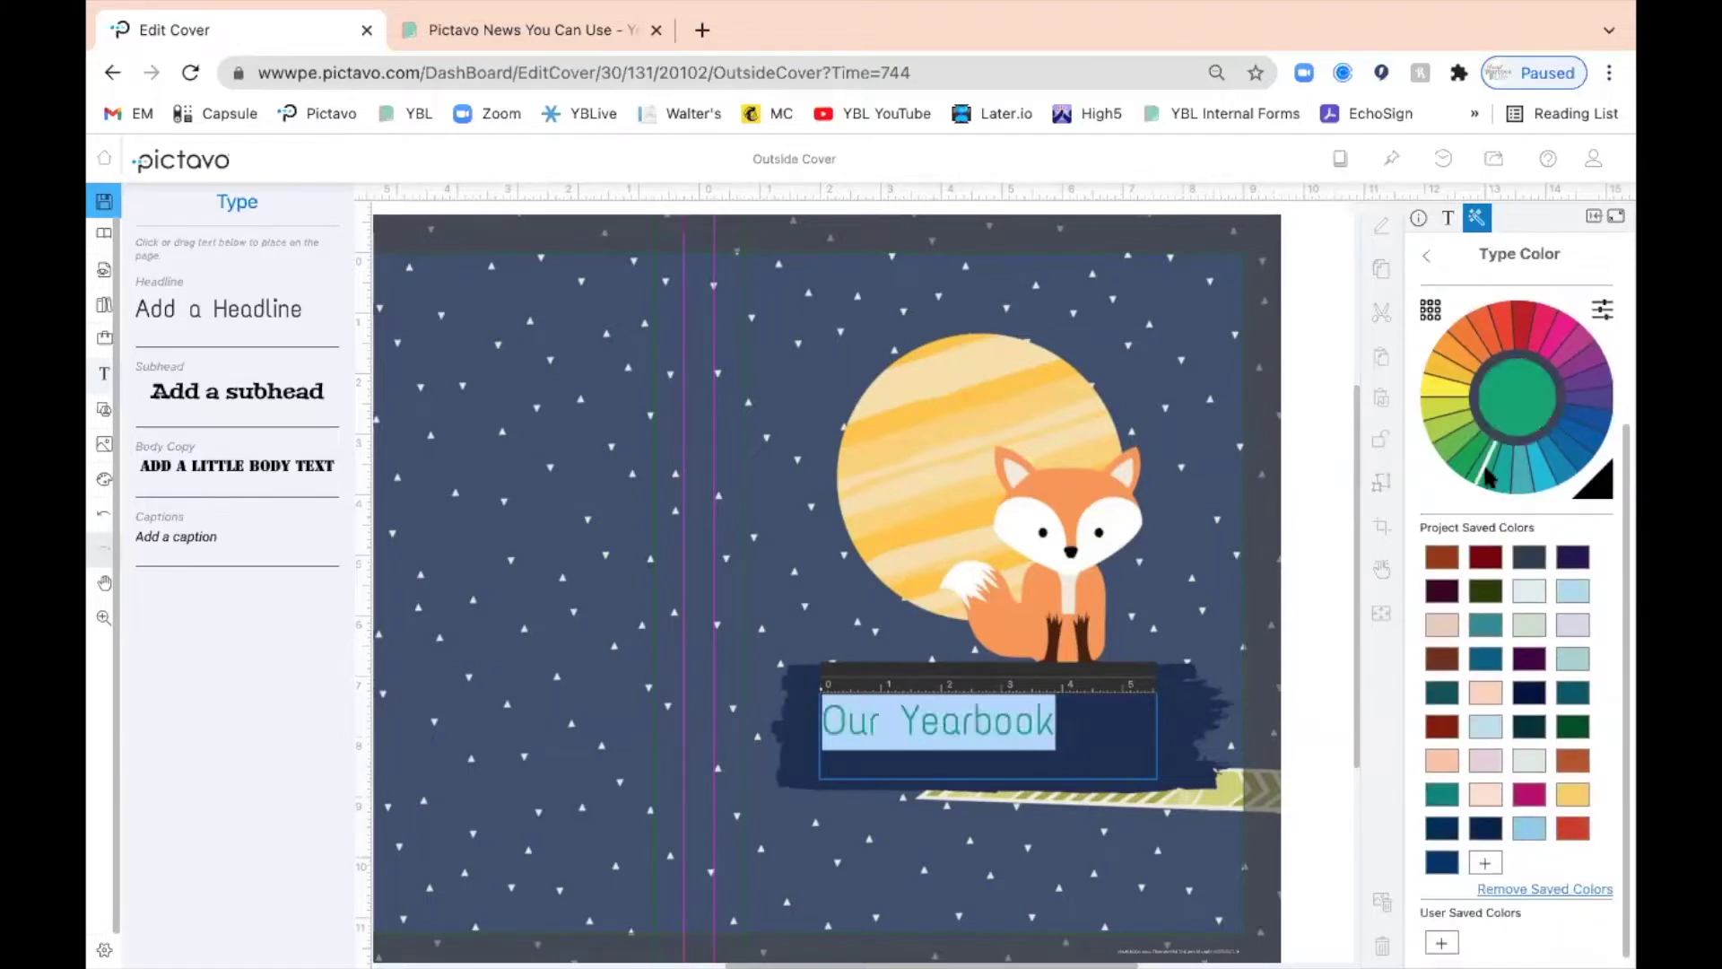
{"action": "left_click", "coordinate": [1488, 465]}
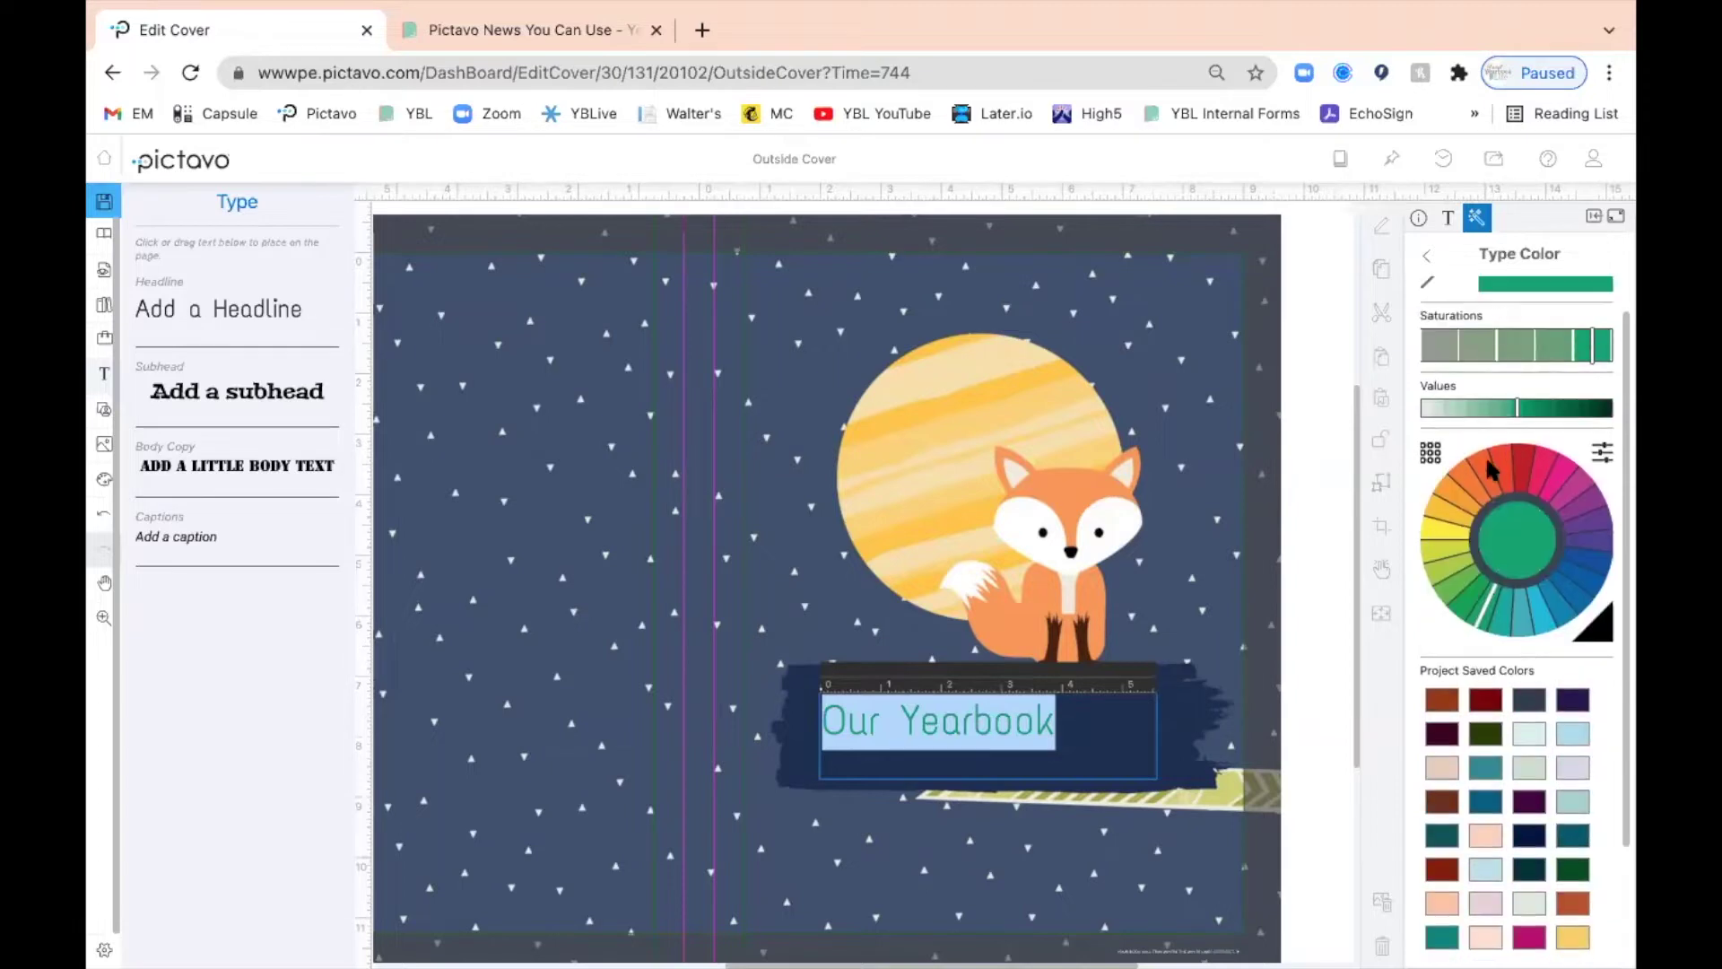
{"action": "left_click", "coordinate": [1454, 406]}
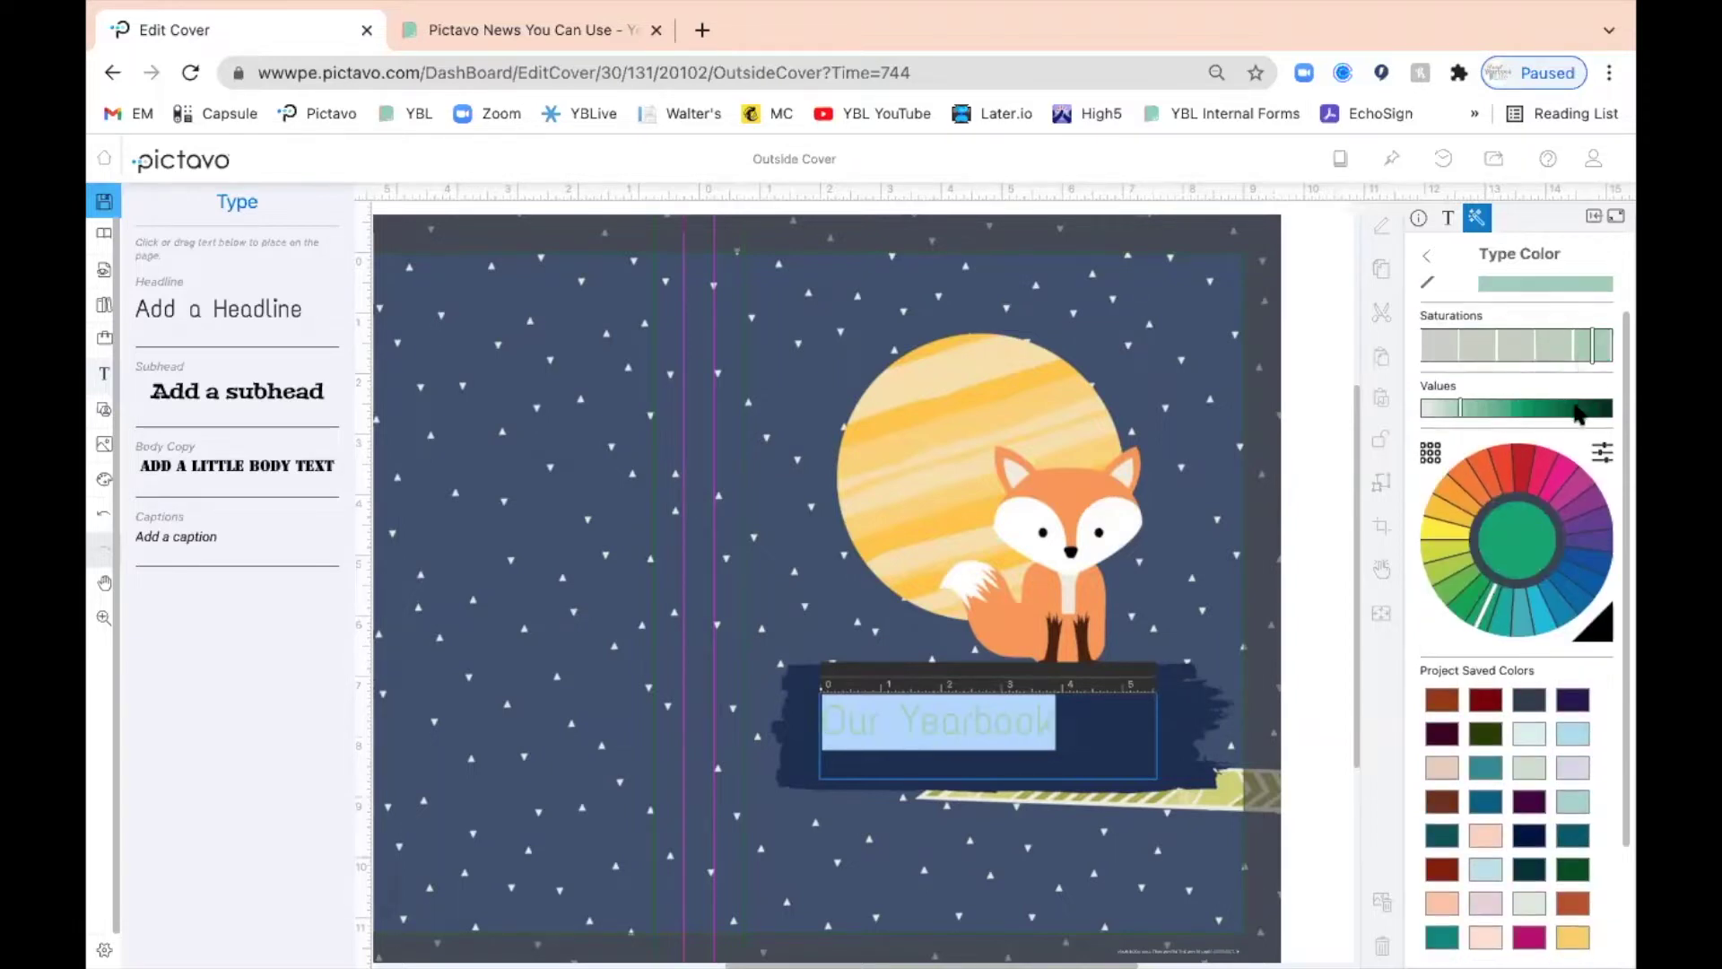
{"action": "left_click", "coordinate": [1573, 408]}
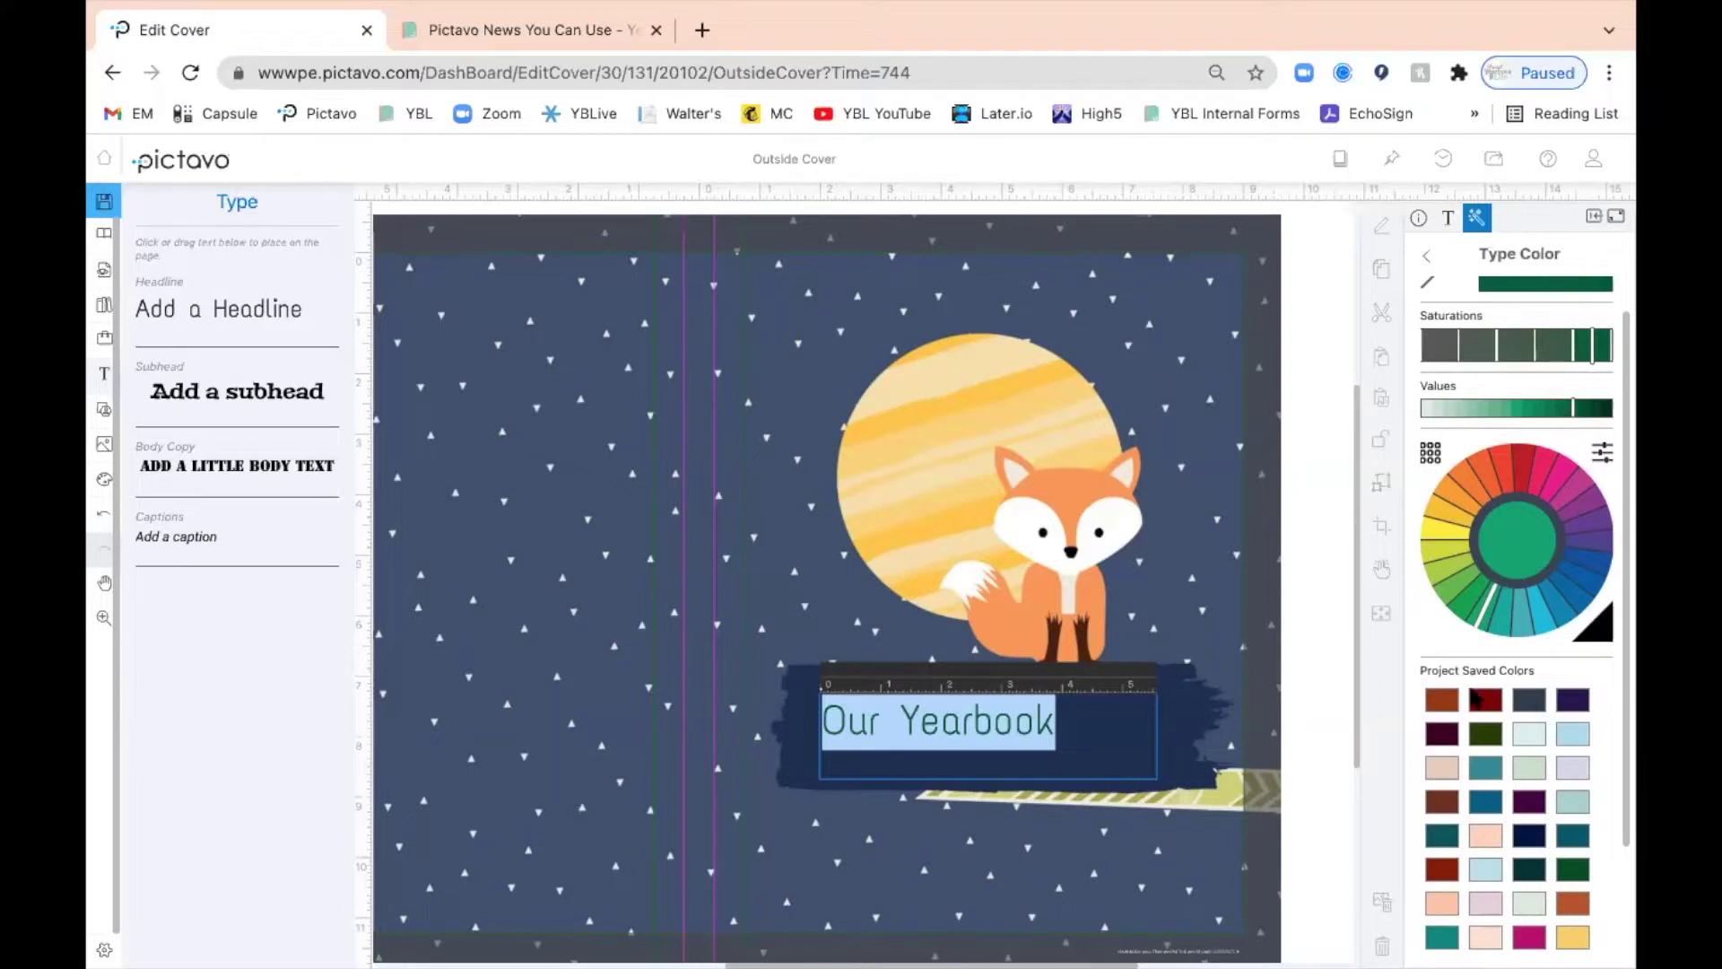
{"action": "scroll", "coordinate": [1537, 674], "scroll_direction": "down", "scroll_amount": 2}
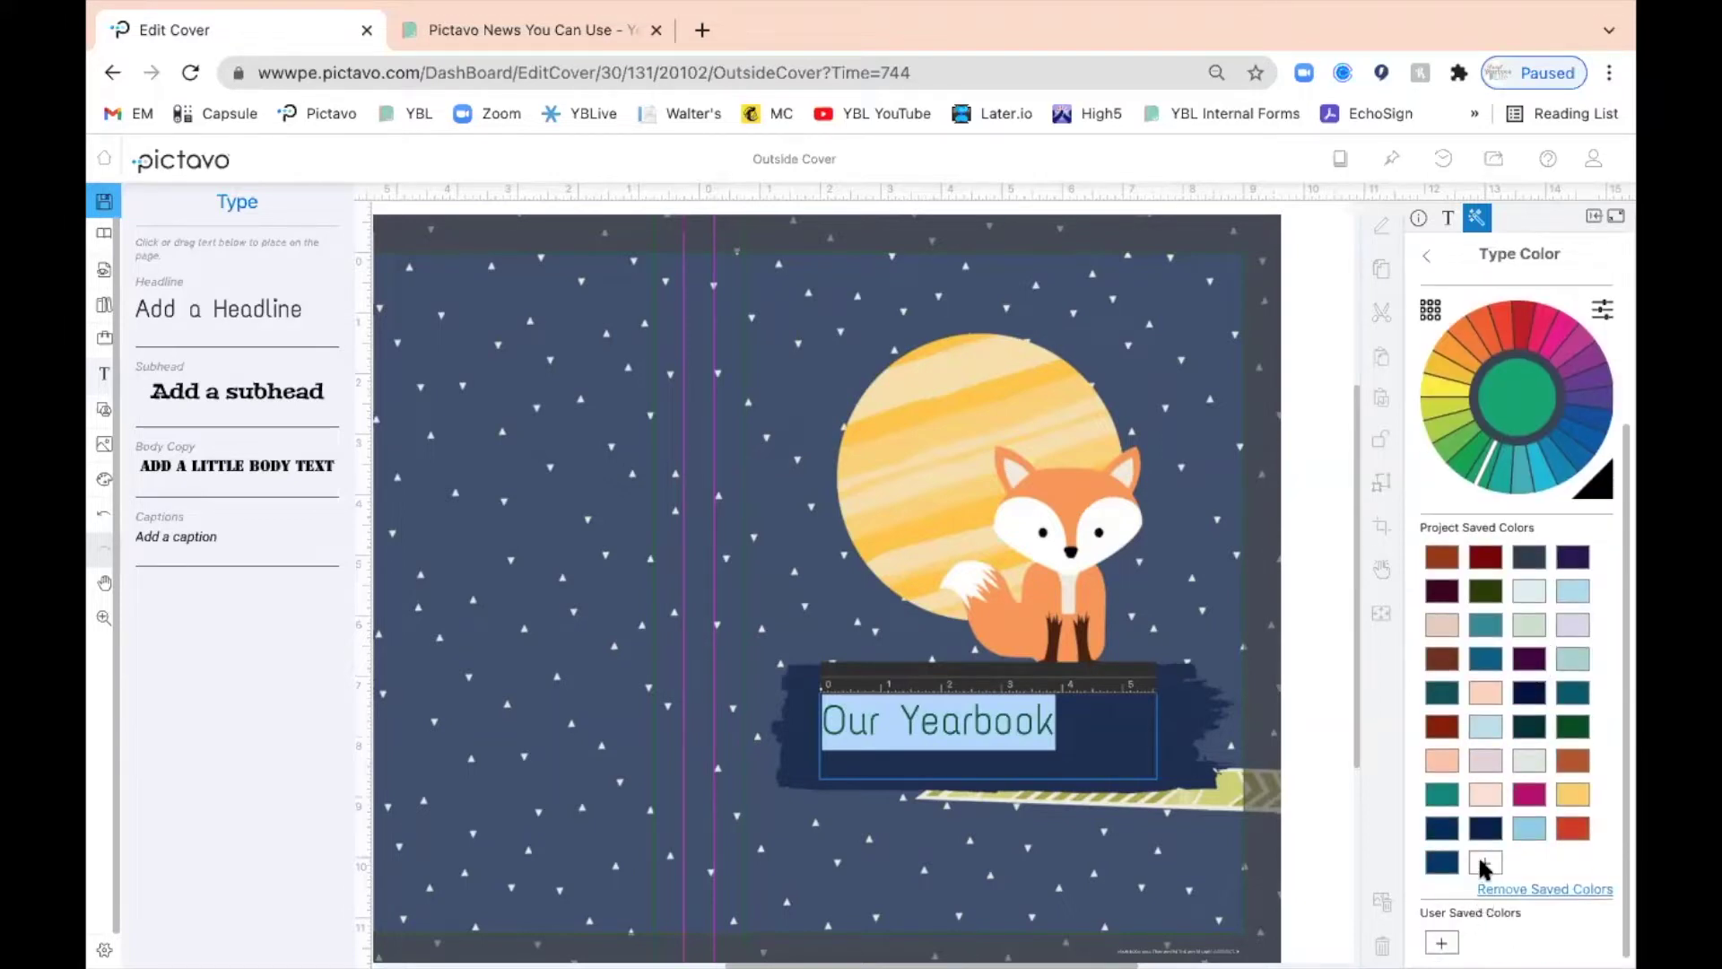
{"action": "left_click", "coordinate": [1484, 862]}
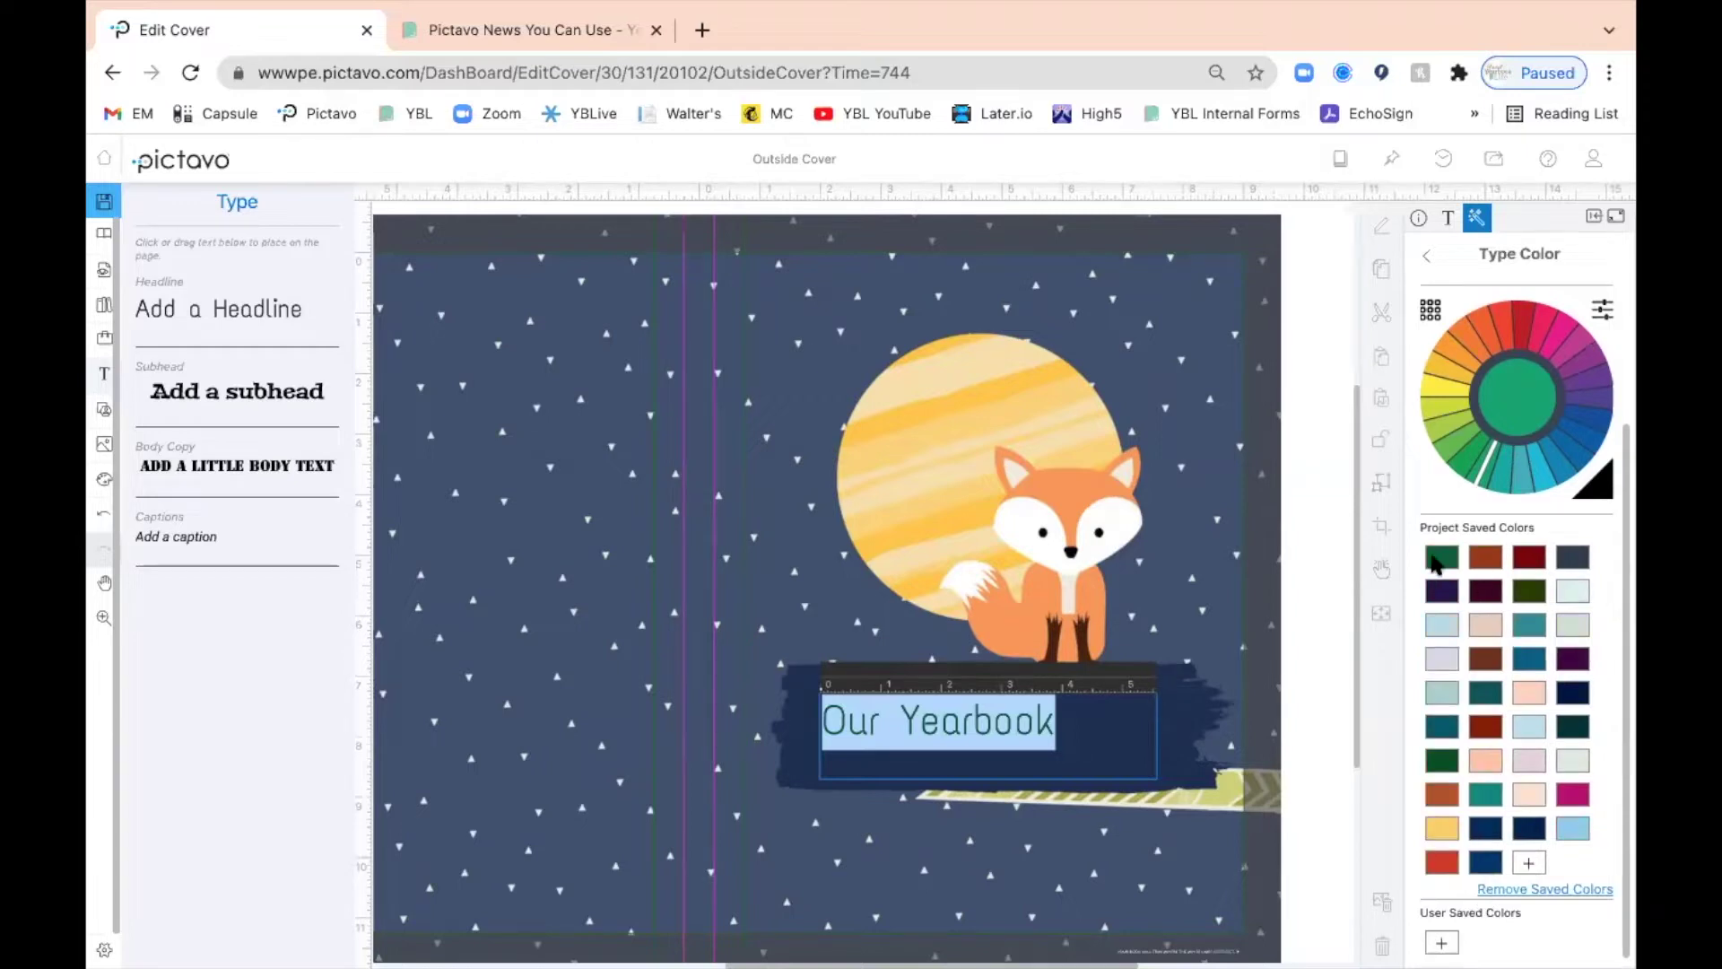
Step: Return the headline's type color to white and change its font to Stencil
{"action": "left_click", "coordinate": [1448, 505]}
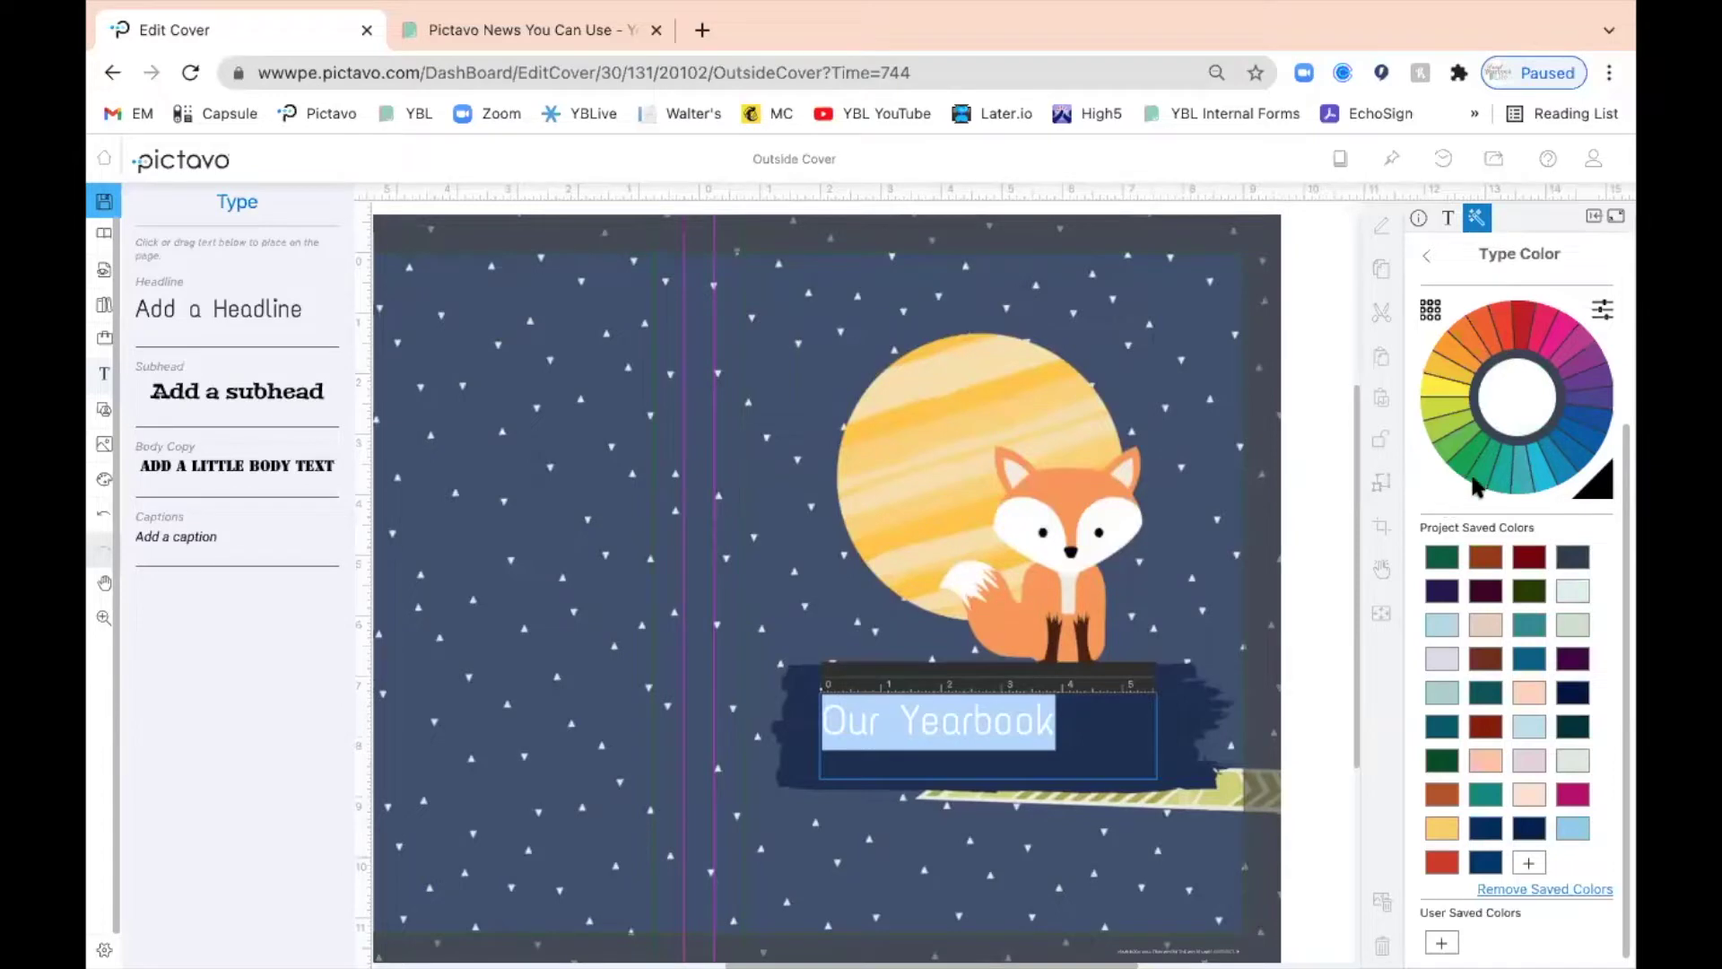
{"action": "left_click", "coordinate": [1602, 310]}
{"action": "left_click", "coordinate": [1448, 221]}
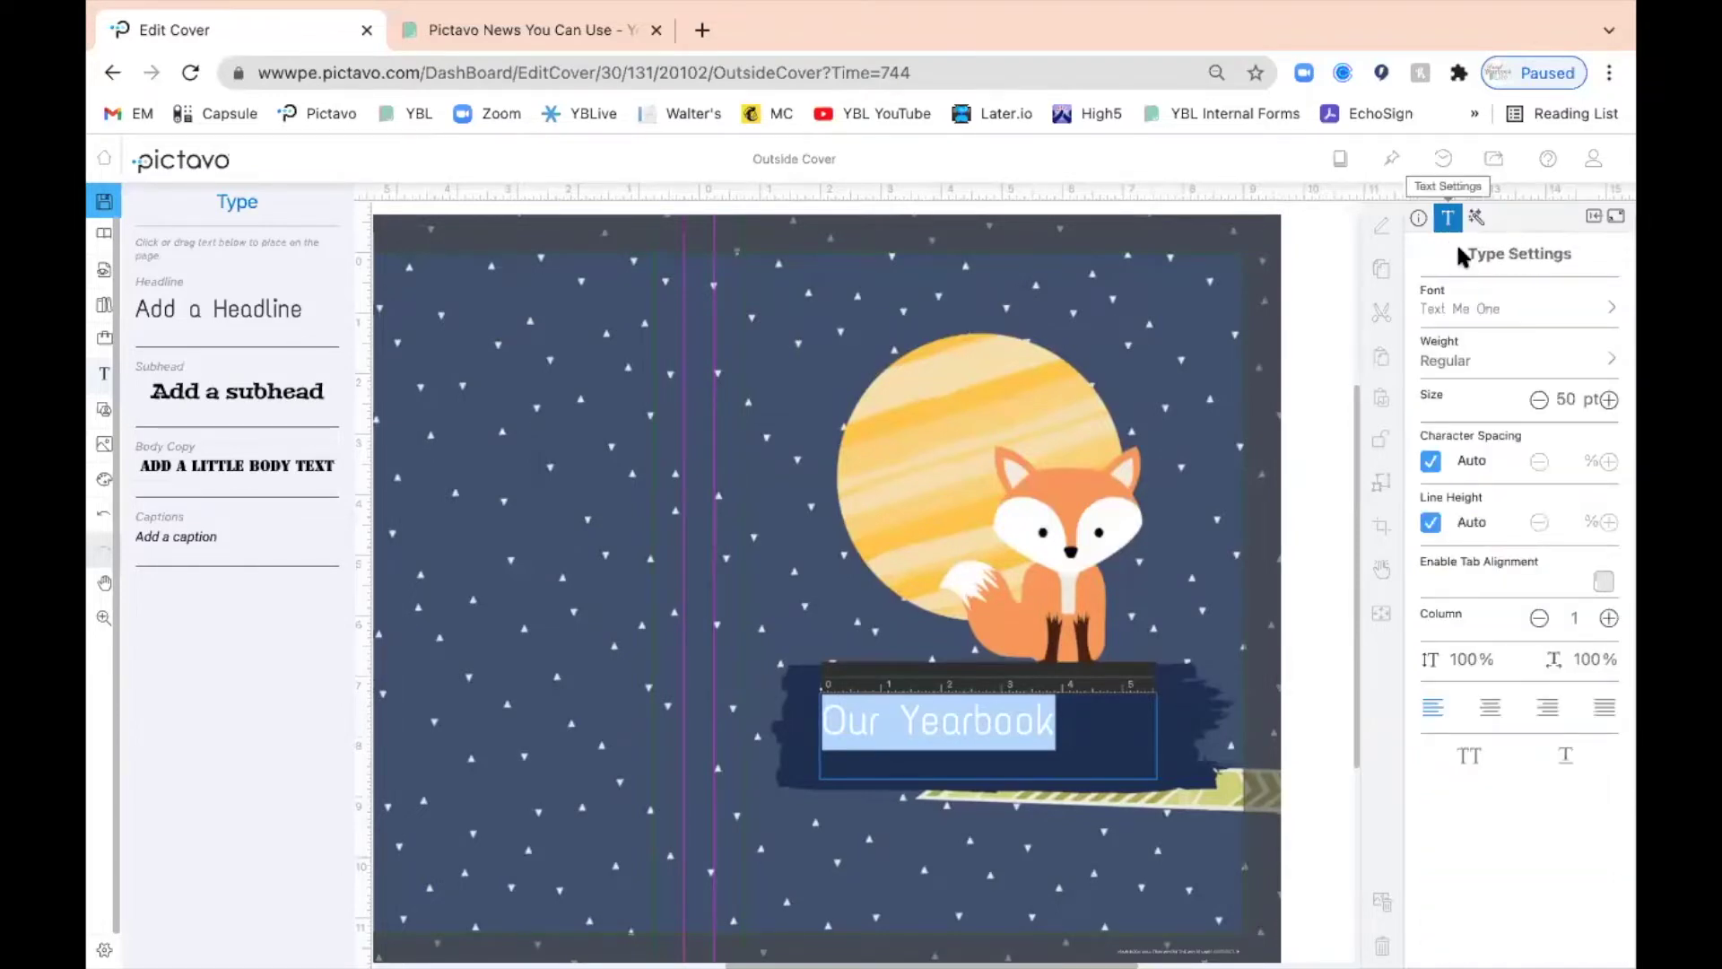
{"action": "left_click", "coordinate": [1534, 321]}
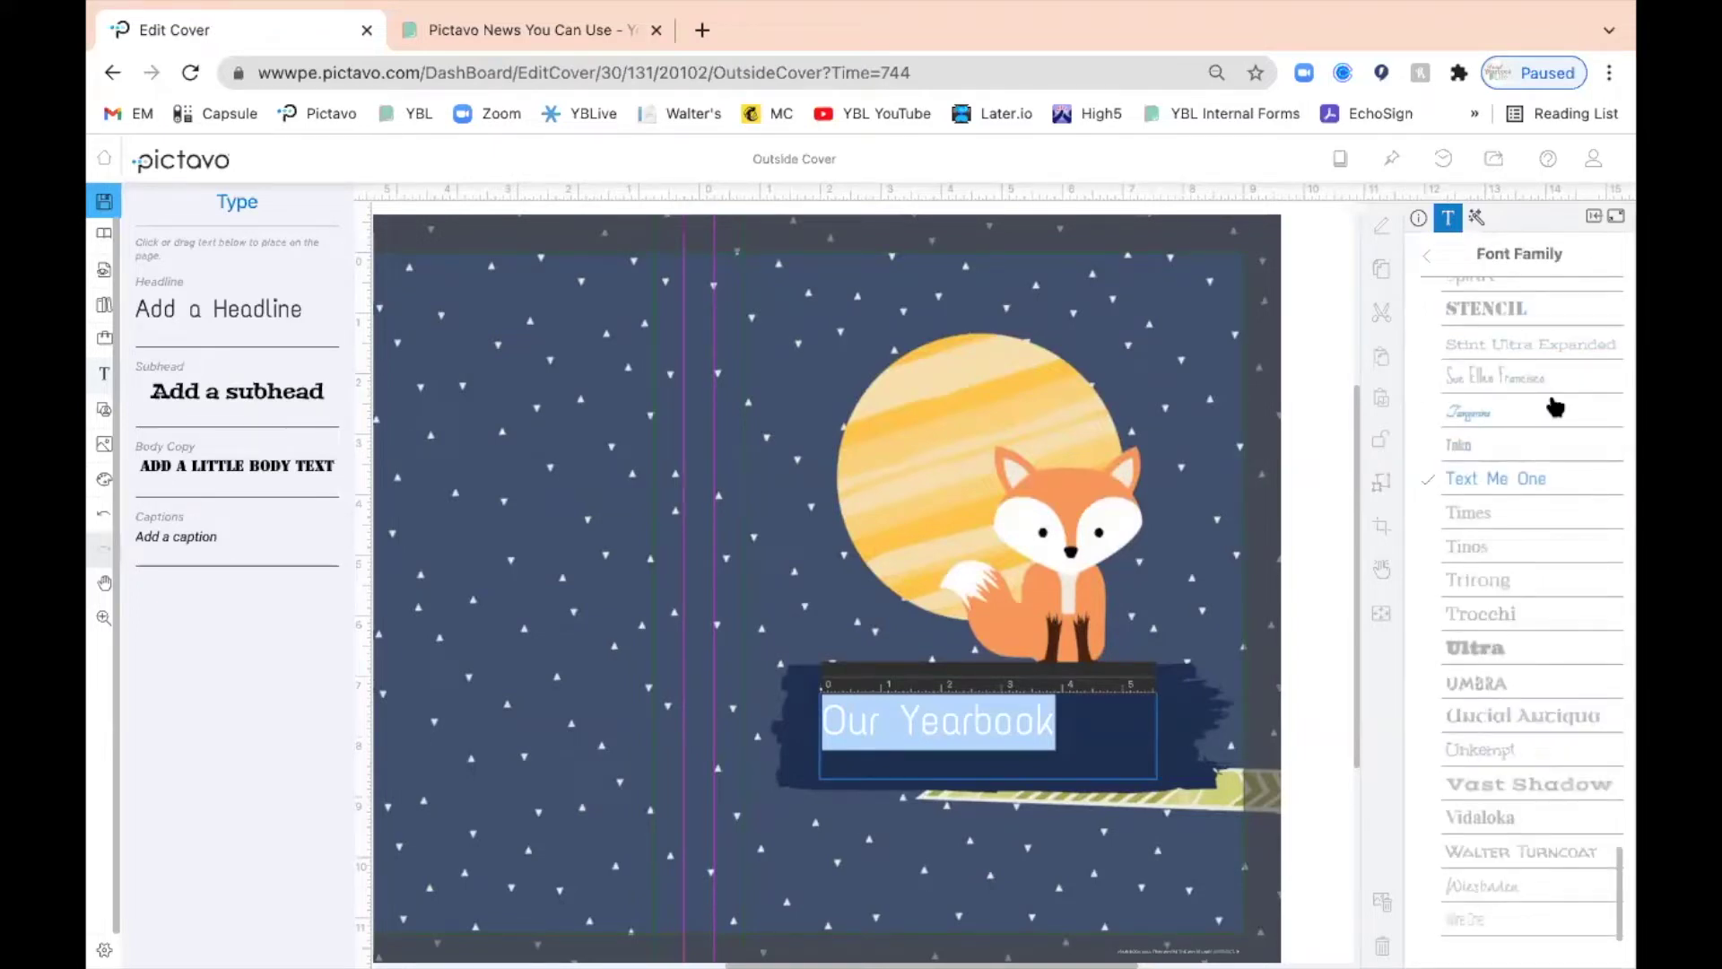
{"action": "left_click", "coordinate": [1485, 309]}
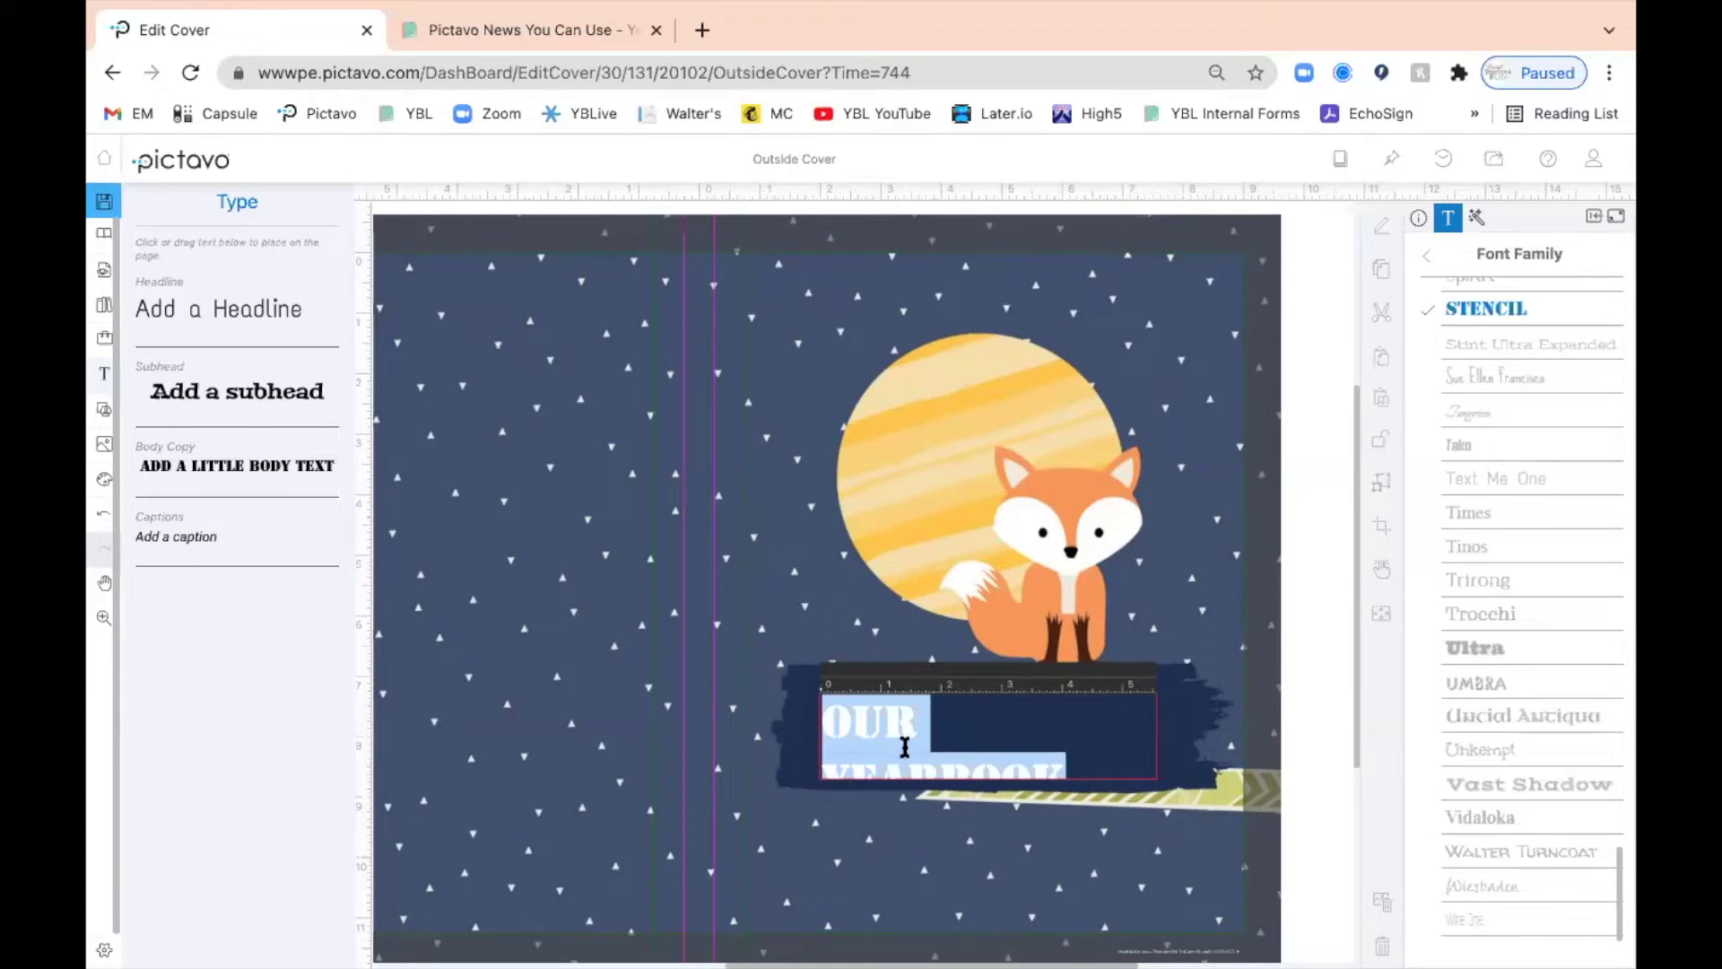
Step: Finish editing the headline text, check the warning on its text box, and dismiss the message
{"action": "left_click", "coordinate": [904, 746]}
{"action": "left_click", "coordinate": [763, 731]}
{"action": "left_click", "coordinate": [830, 713]}
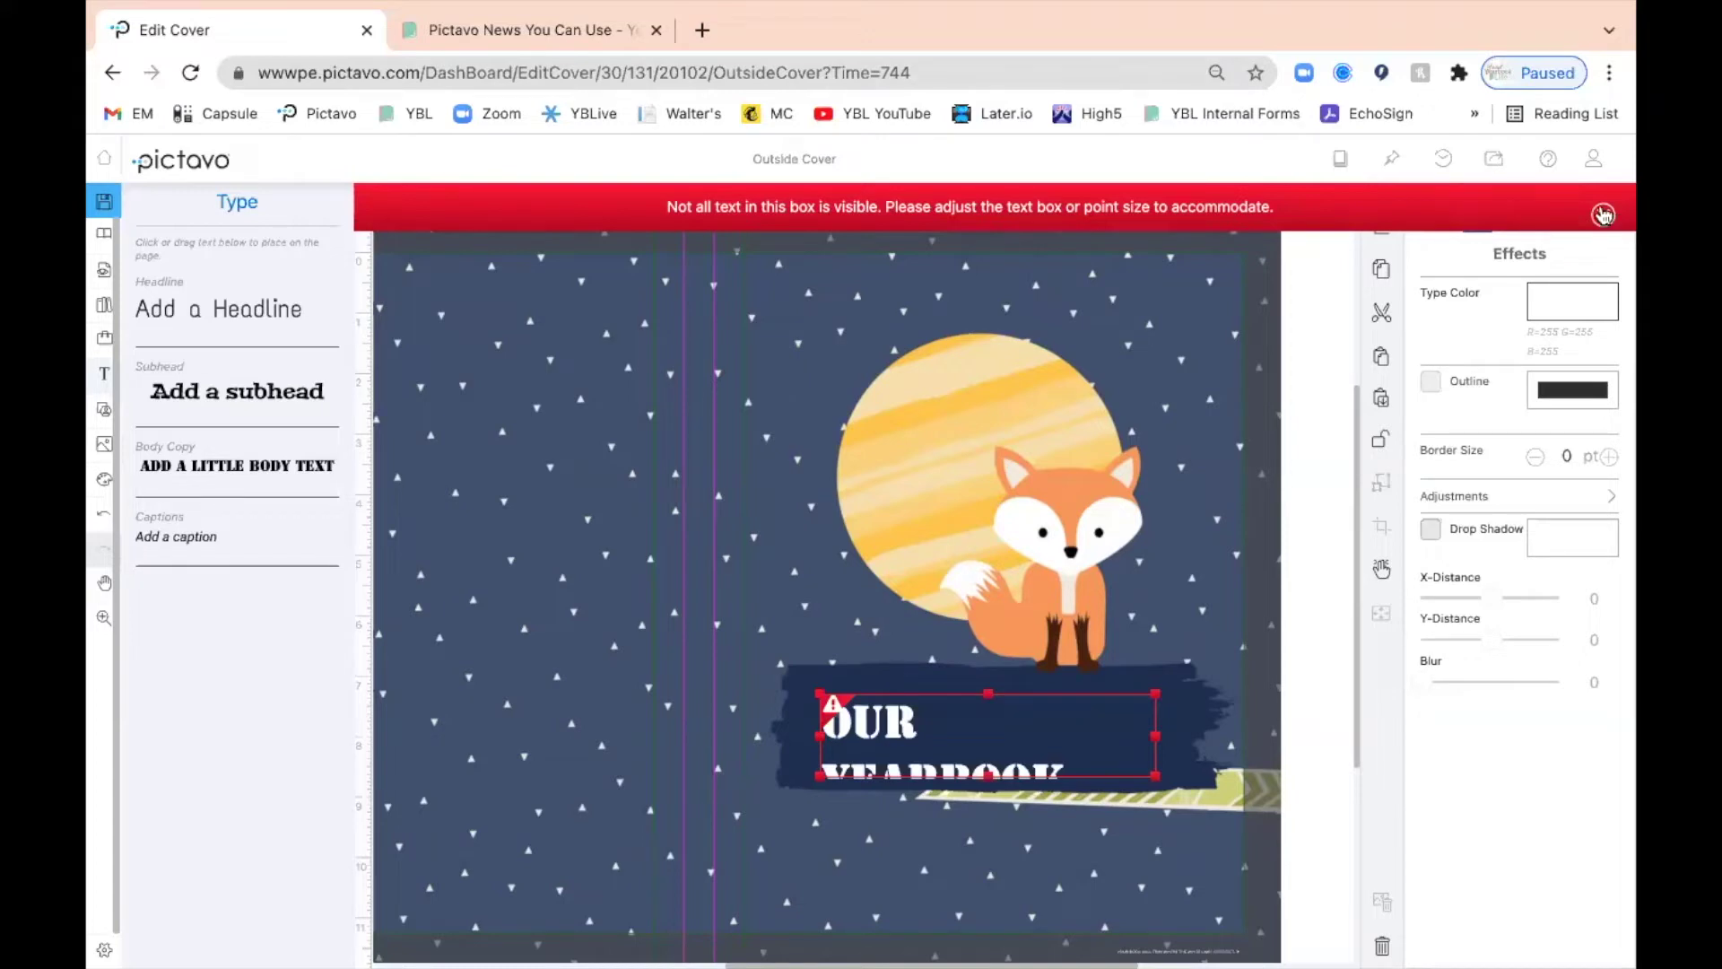
{"action": "left_click", "coordinate": [1603, 214]}
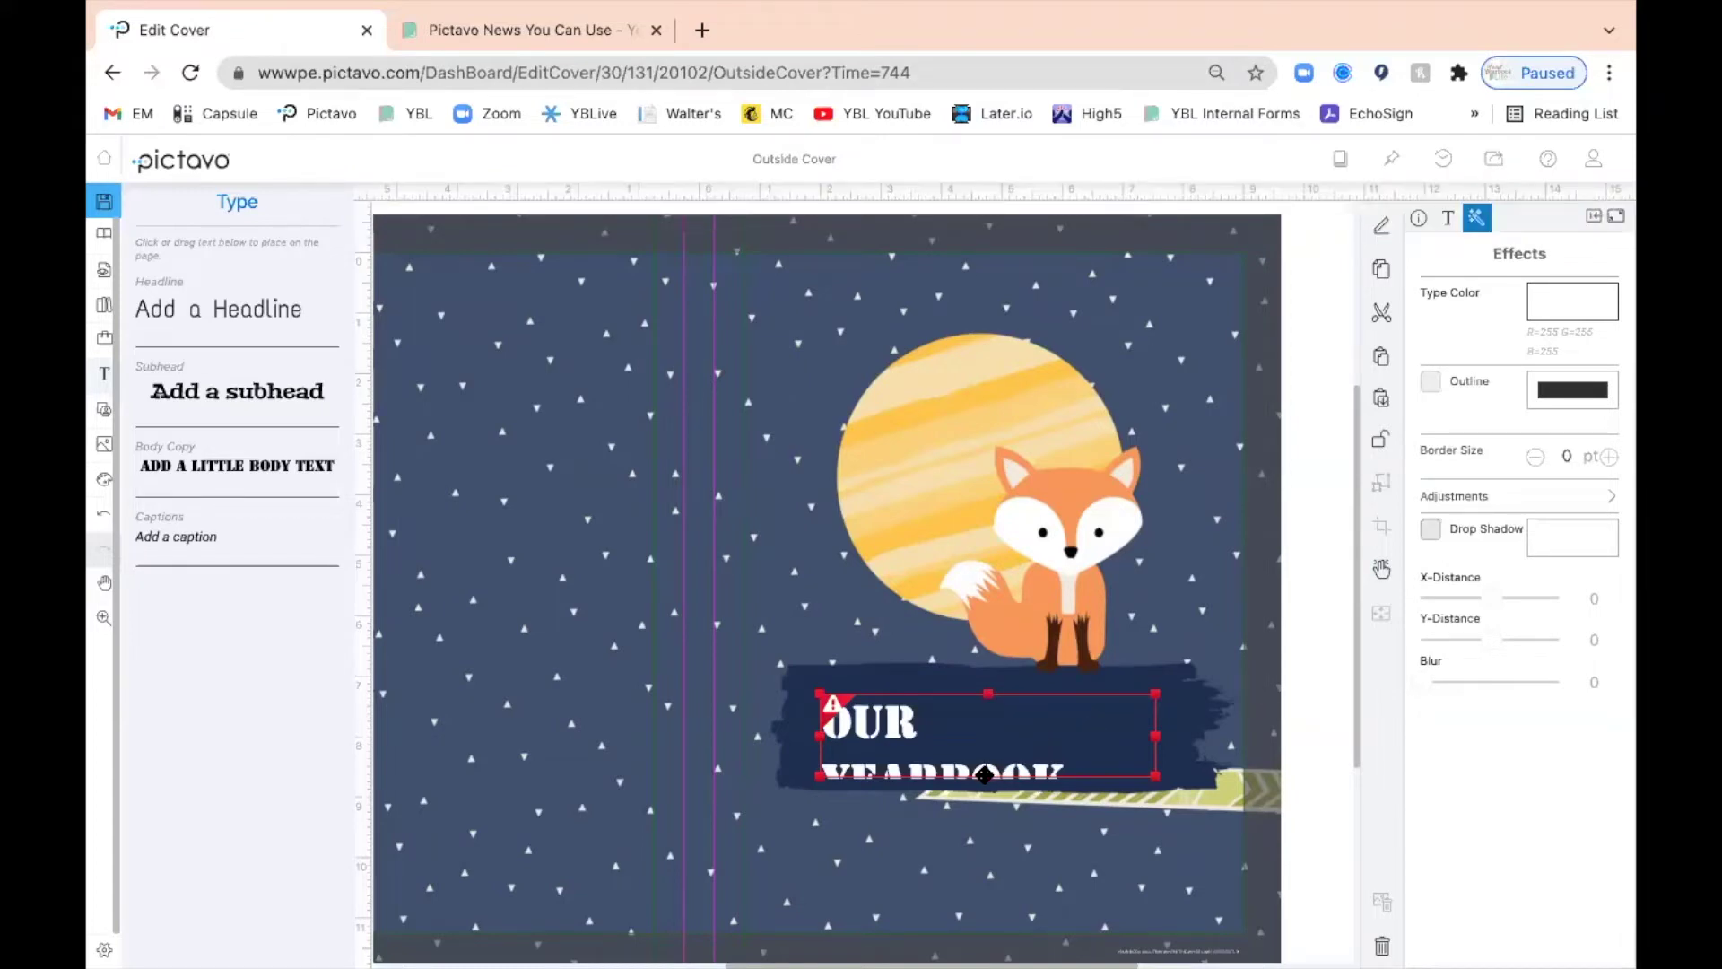
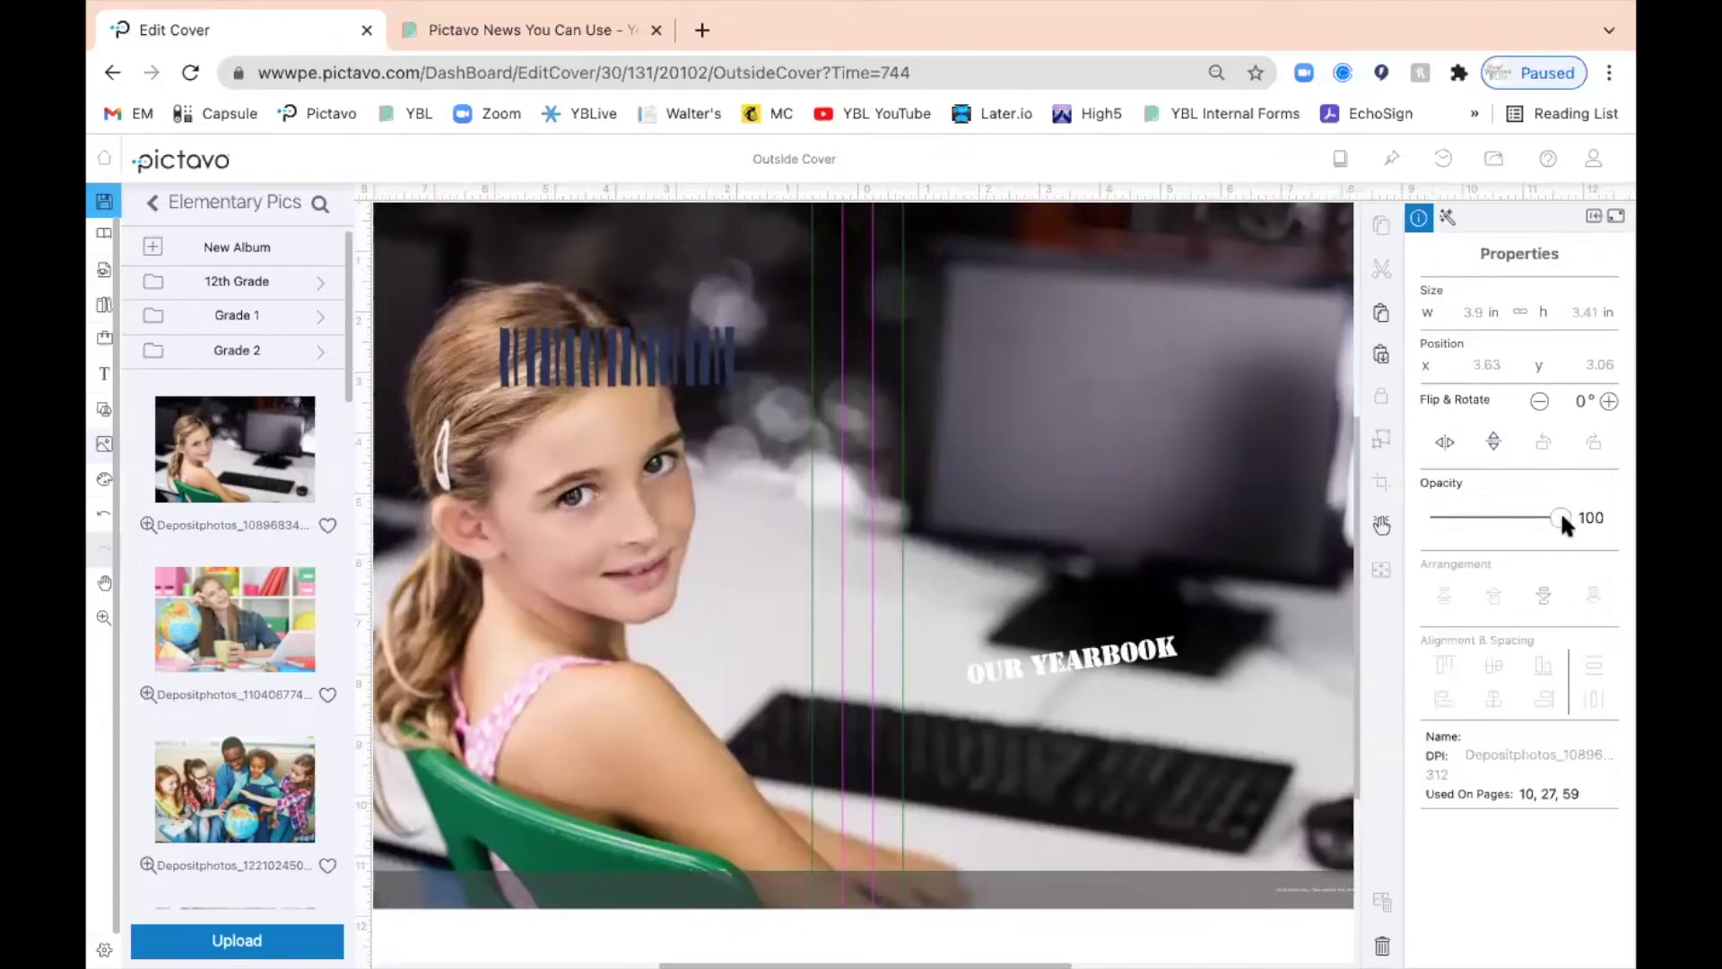
Step: Try the background photo at 74 opacity and flipped horizontally, and undo the changes back to the framed photo
{"action": "left_click_drag", "start_coordinate": [1561, 517], "coordinate": [1524, 516]}
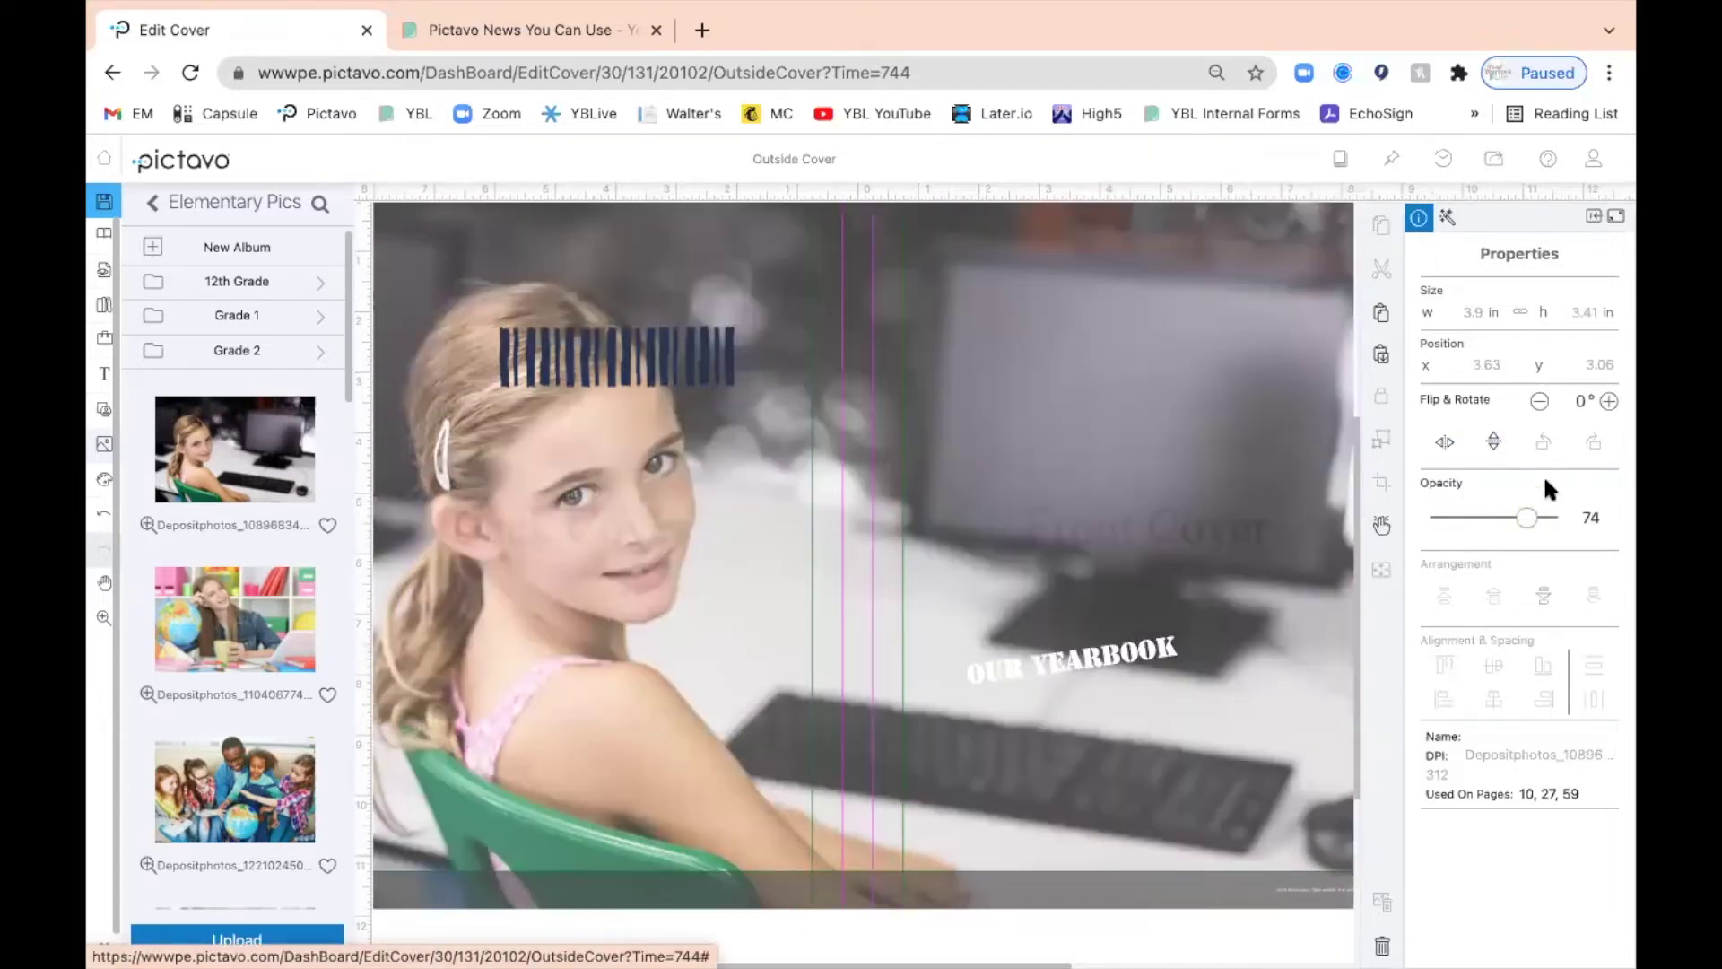
{"action": "left_click", "coordinate": [1443, 441]}
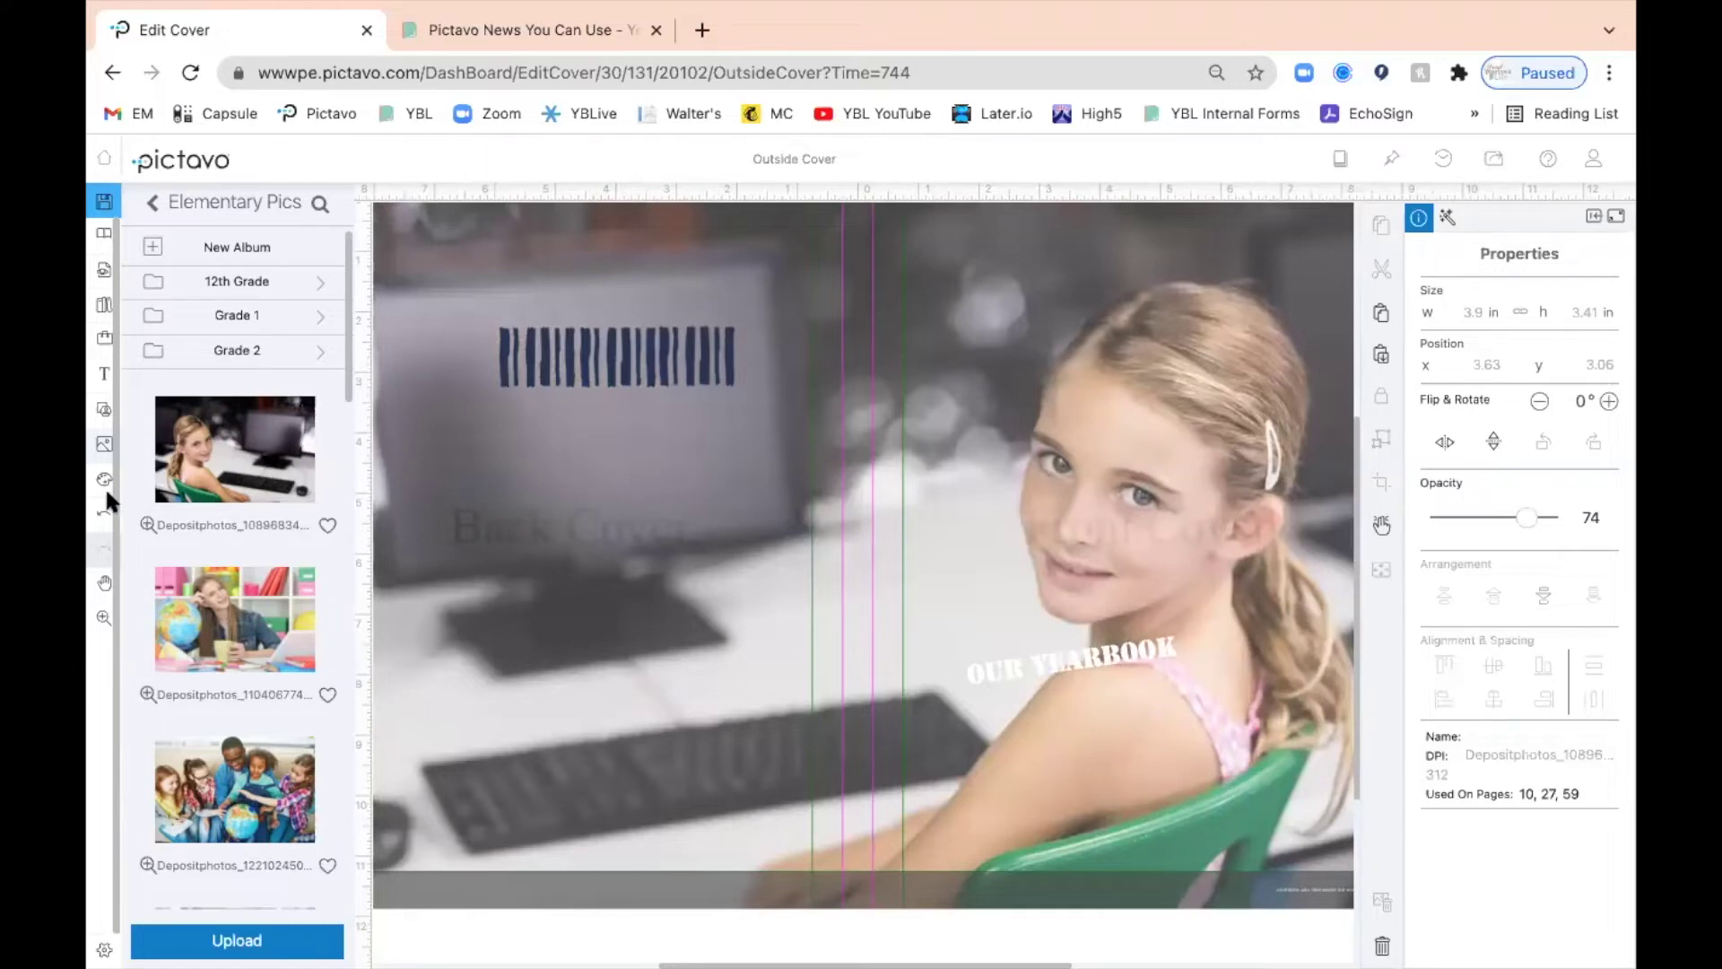
{"action": "left_click", "coordinate": [104, 518]}
{"action": "left_click", "coordinate": [104, 520]}
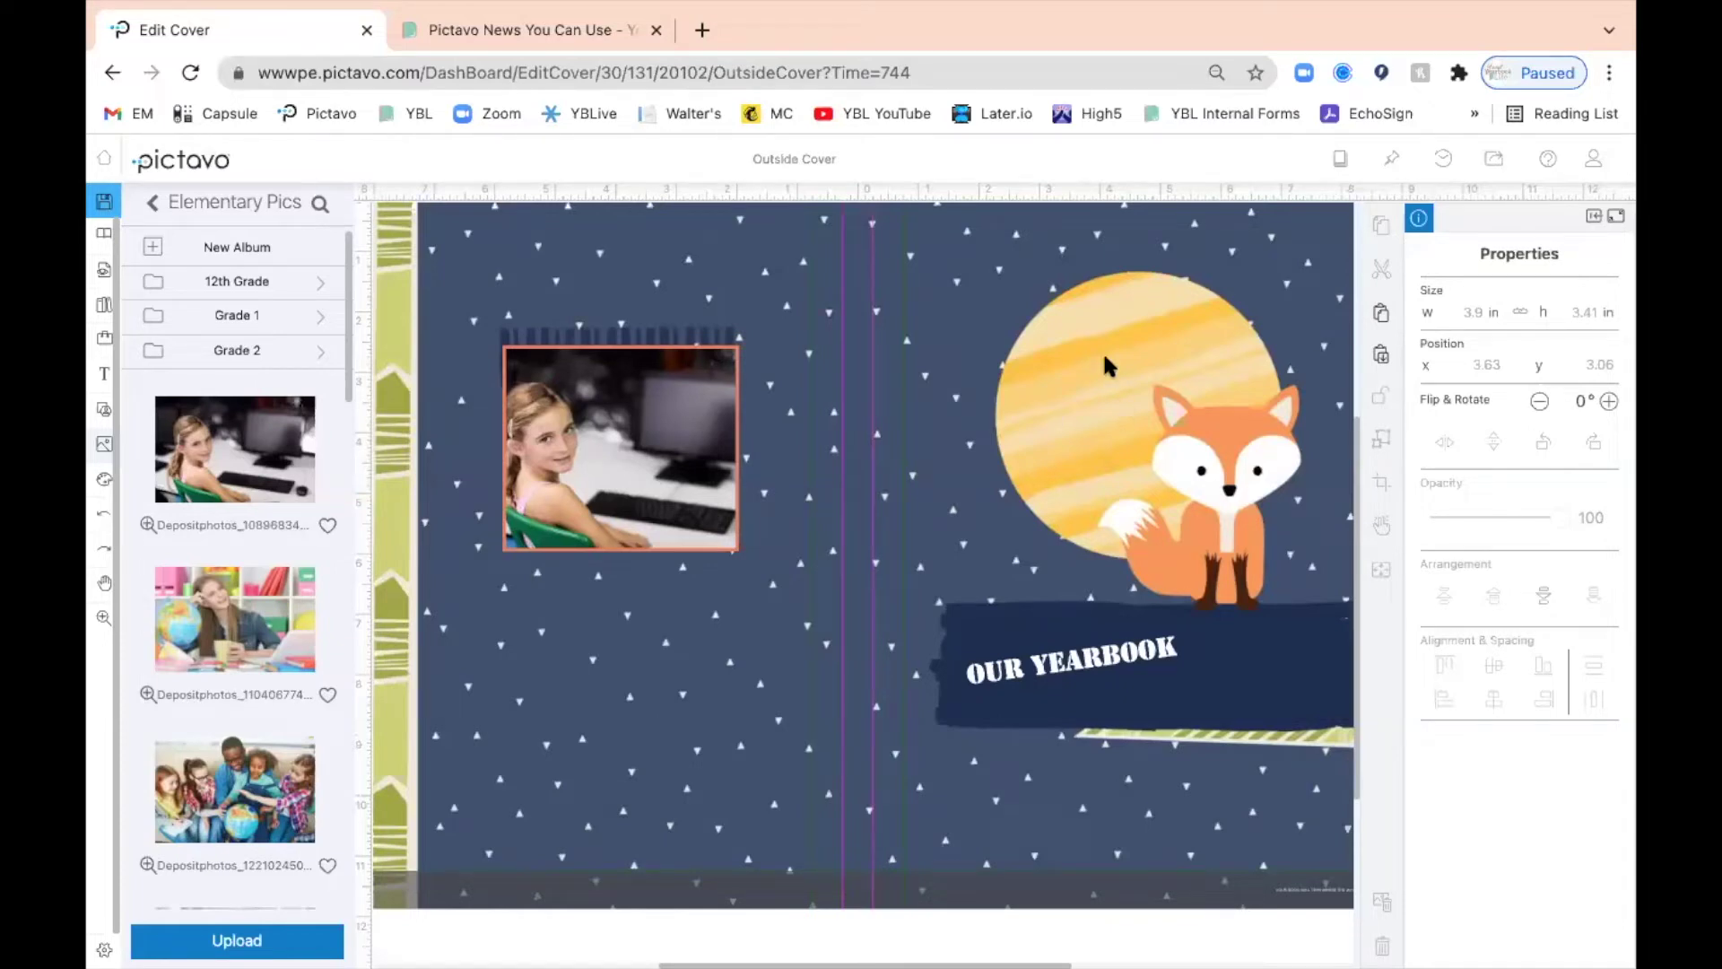
Step: Try deleting the fox cover background and moving the framed photo group higher on the back cover, and undo both changes
{"action": "scroll", "coordinate": [1093, 386], "scroll_direction": "up", "scroll_amount": 3}
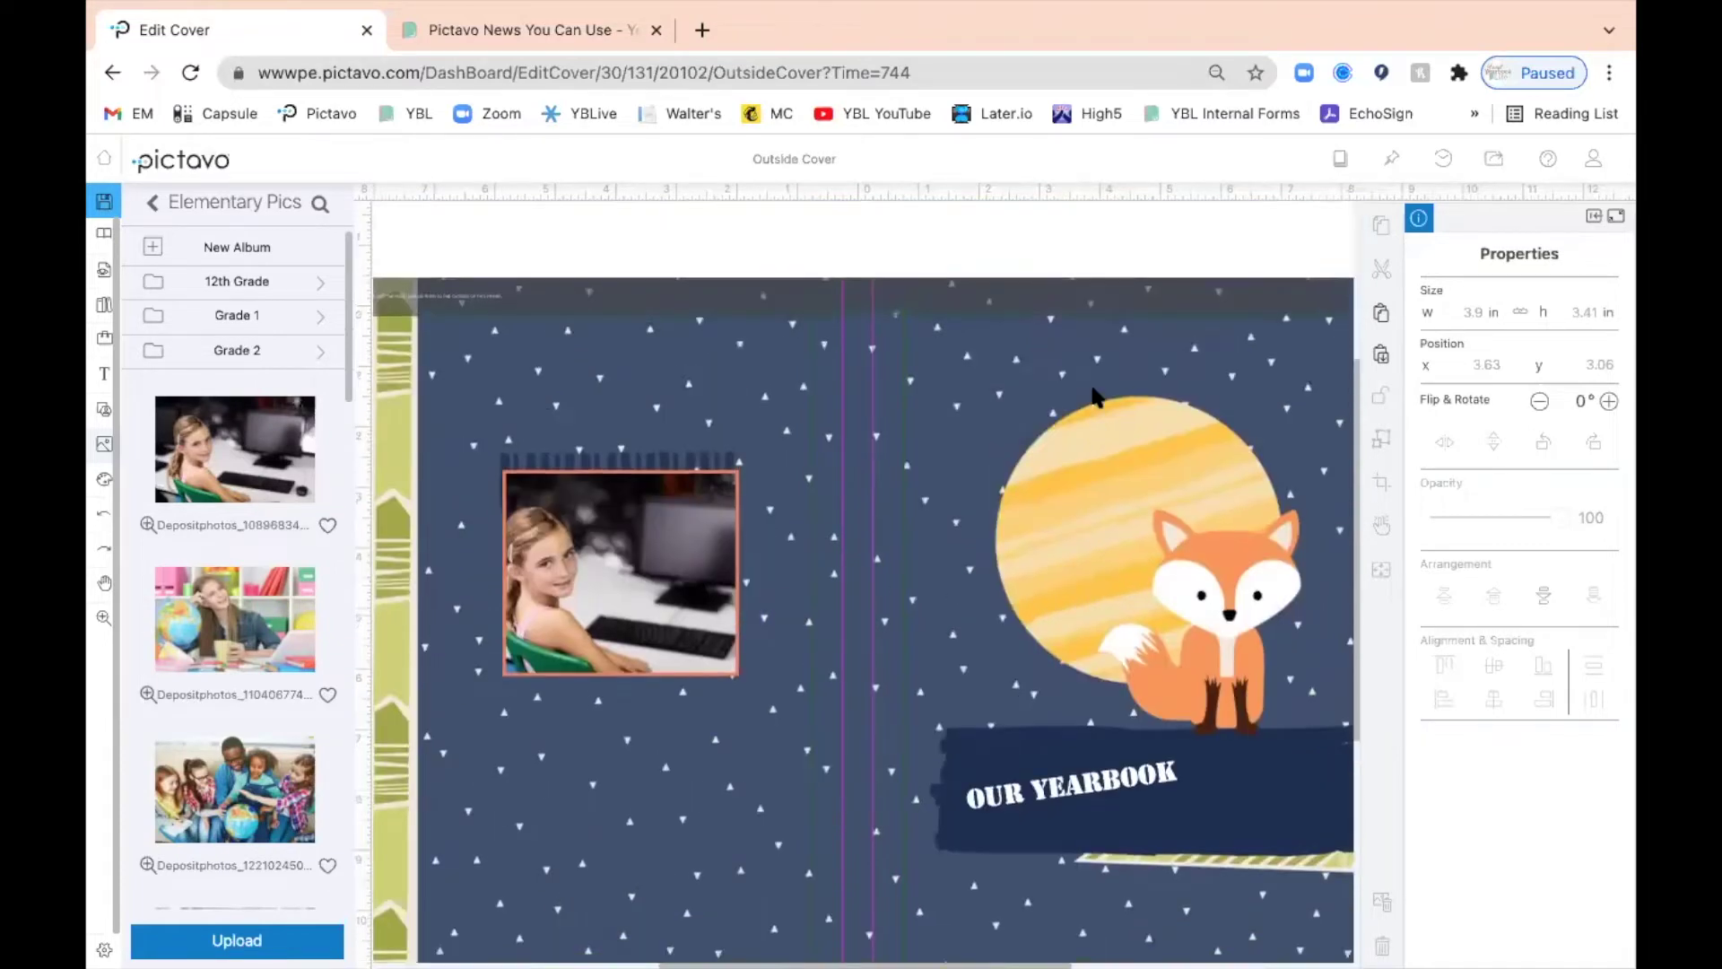
{"action": "left_click", "coordinate": [849, 309]}
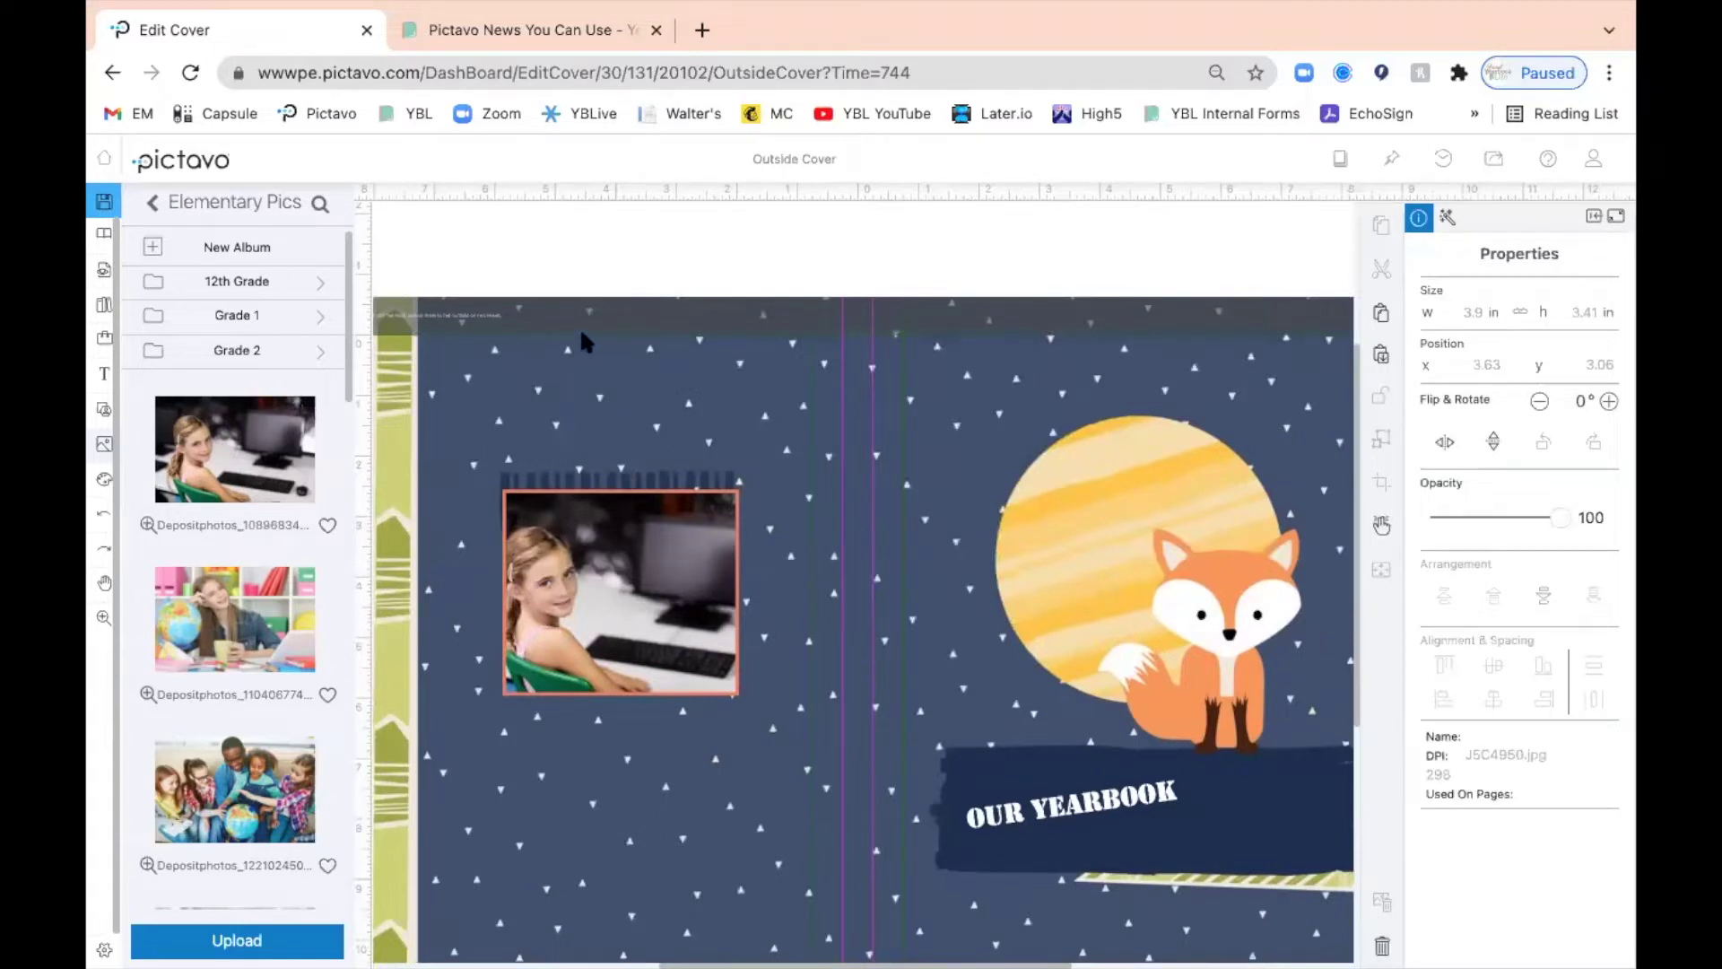
{"action": "left_click", "coordinate": [1382, 944]}
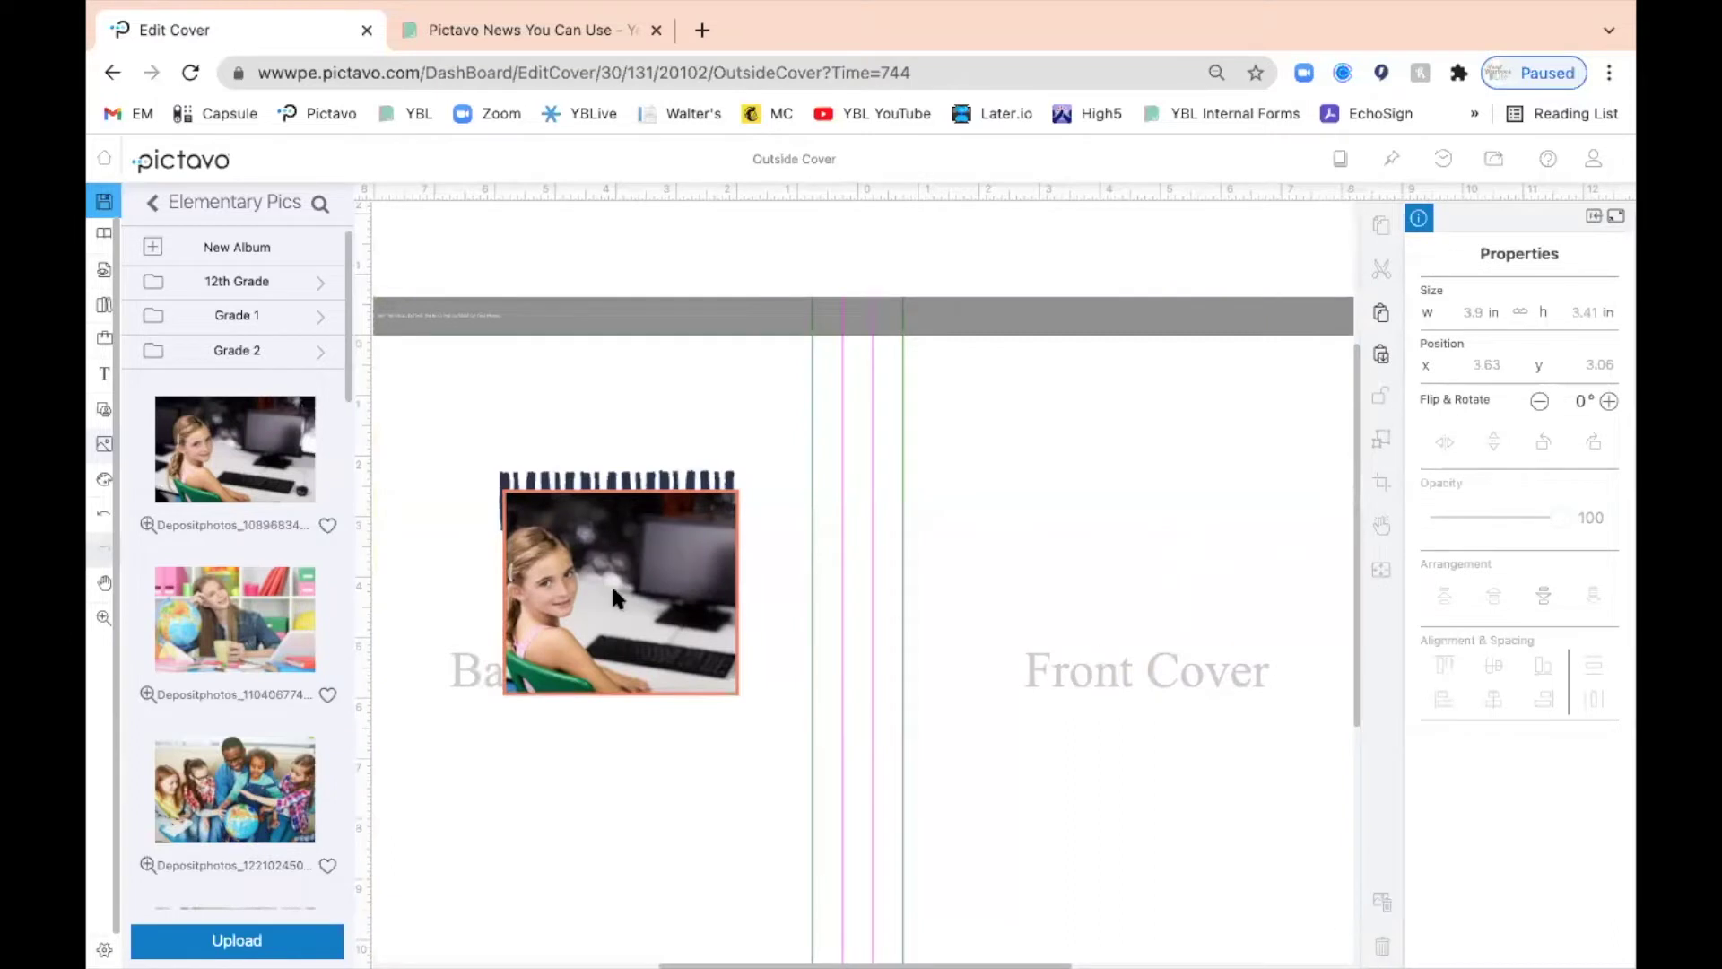
{"action": "left_click", "coordinate": [614, 473]}
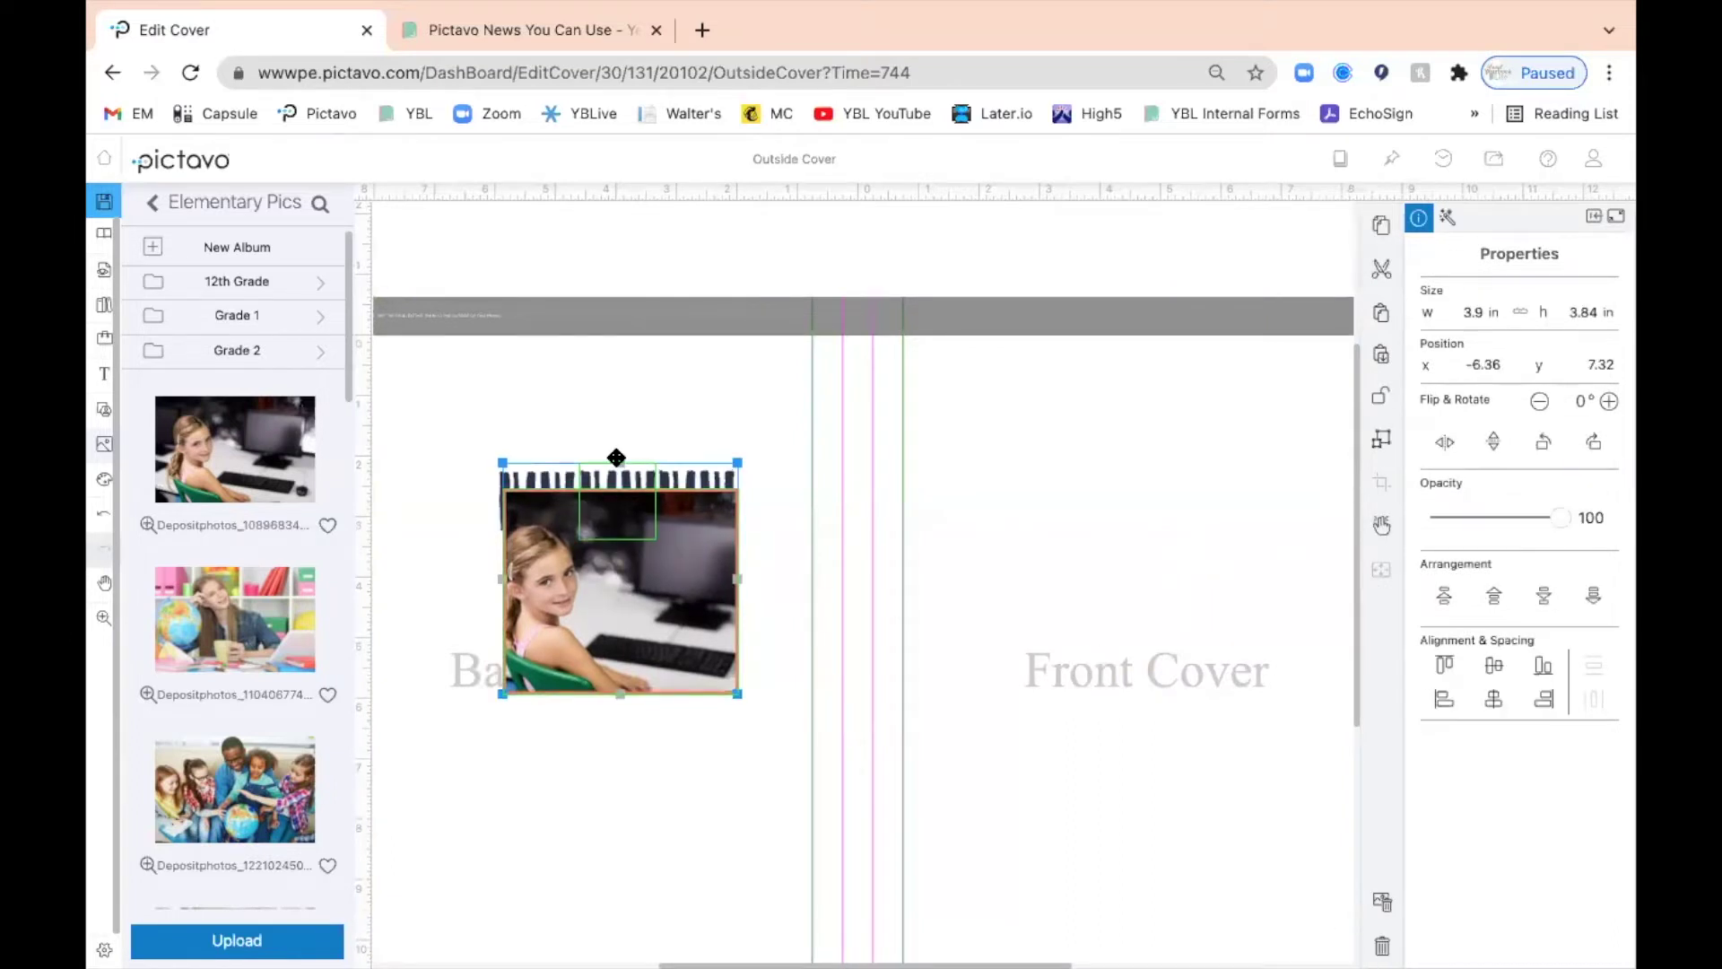
{"action": "left_click_drag", "start_coordinate": [616, 457], "coordinate": [592, 357]}
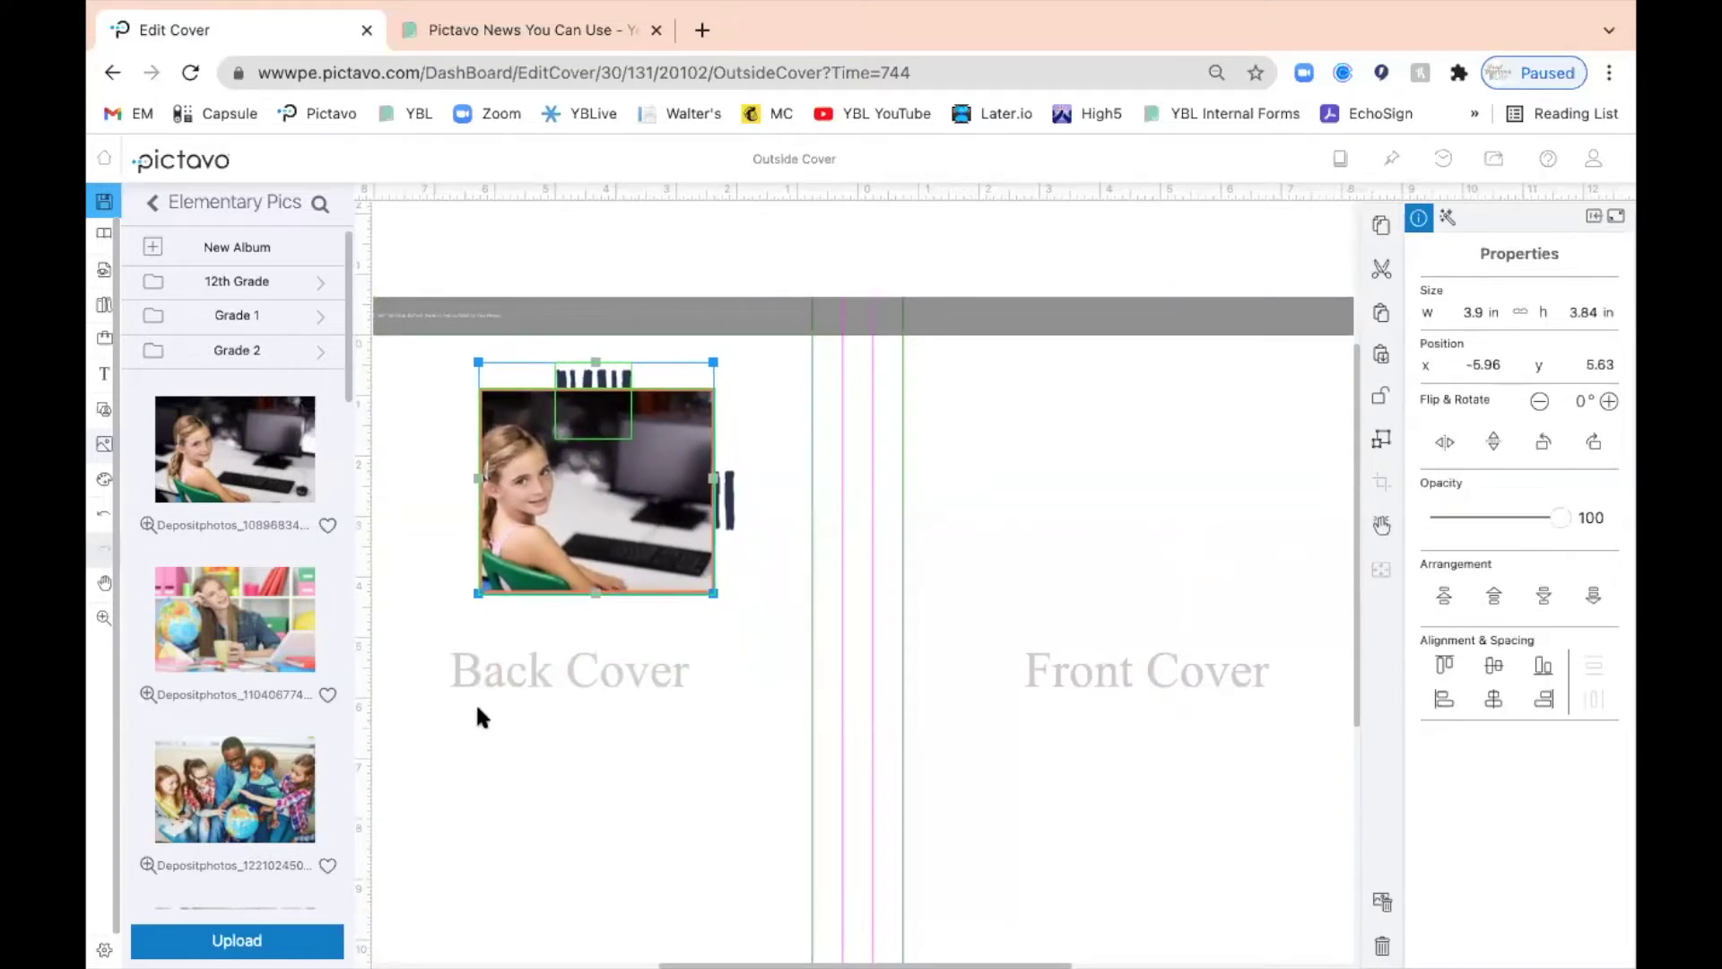
{"action": "left_click", "coordinate": [104, 516]}
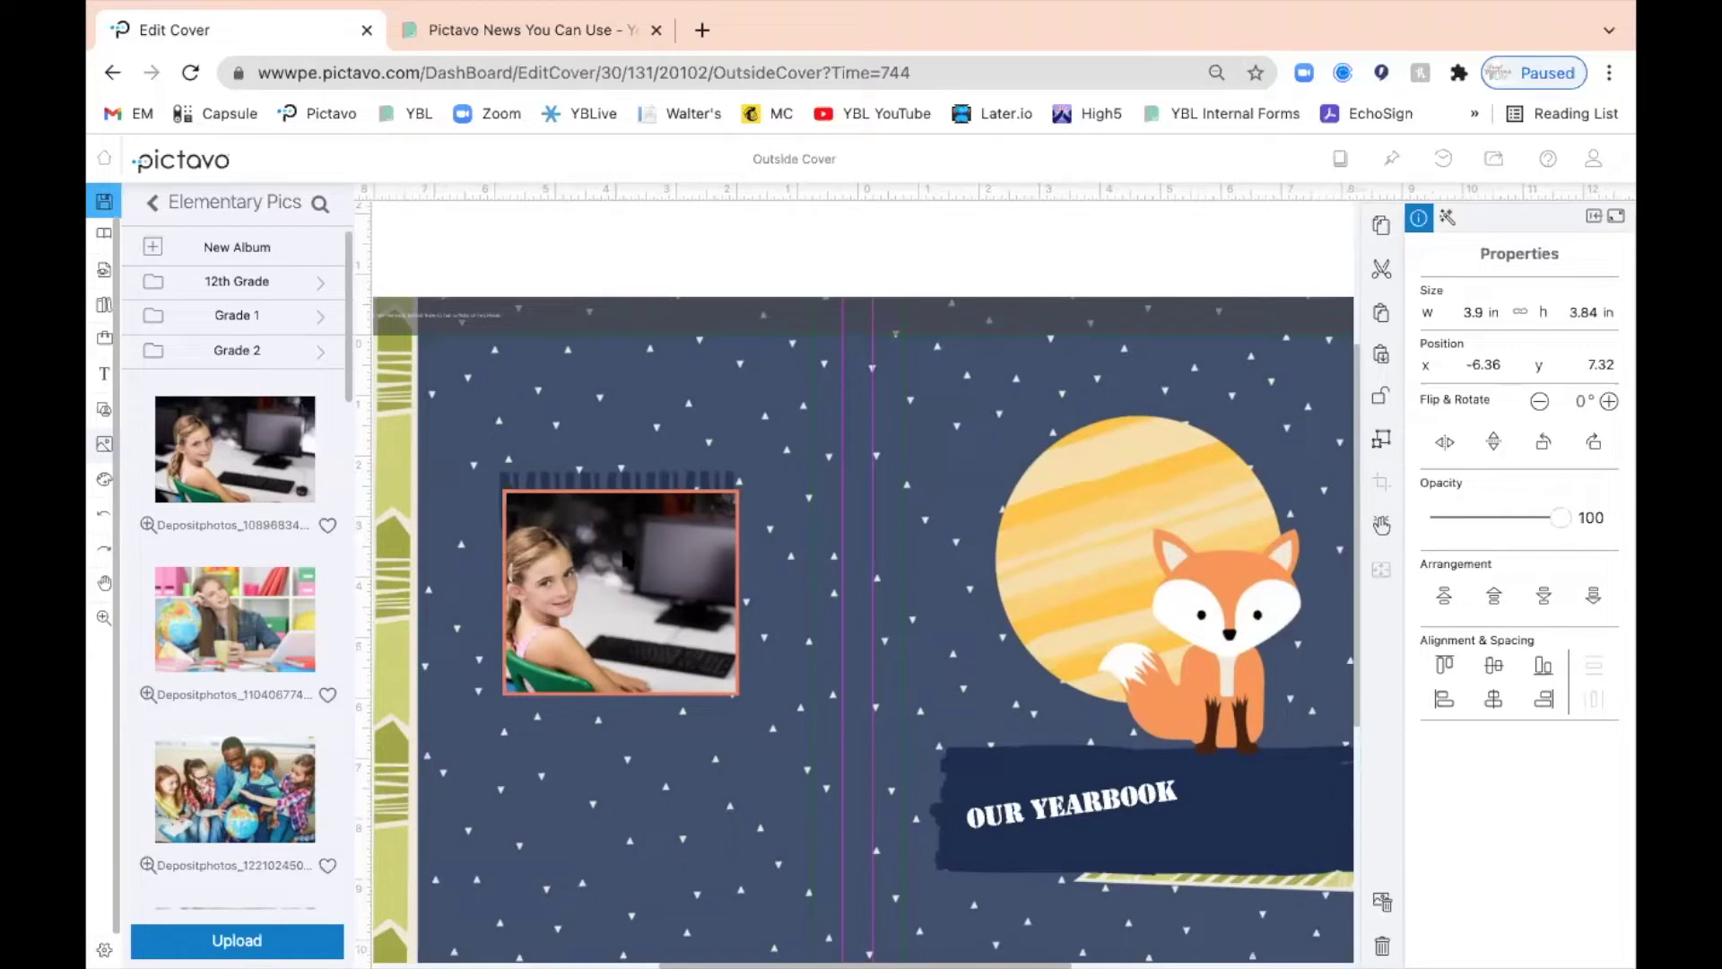
Step: Place the P8141238 photo from Elementary Pics in the back cover's frame and try to convert it to a background
{"action": "scroll", "coordinate": [269, 757], "scroll_direction": "down", "scroll_amount": 10}
{"action": "scroll", "coordinate": [269, 757], "scroll_direction": "down", "scroll_amount": 5}
{"action": "left_click_drag", "start_coordinate": [238, 839], "coordinate": [616, 618]}
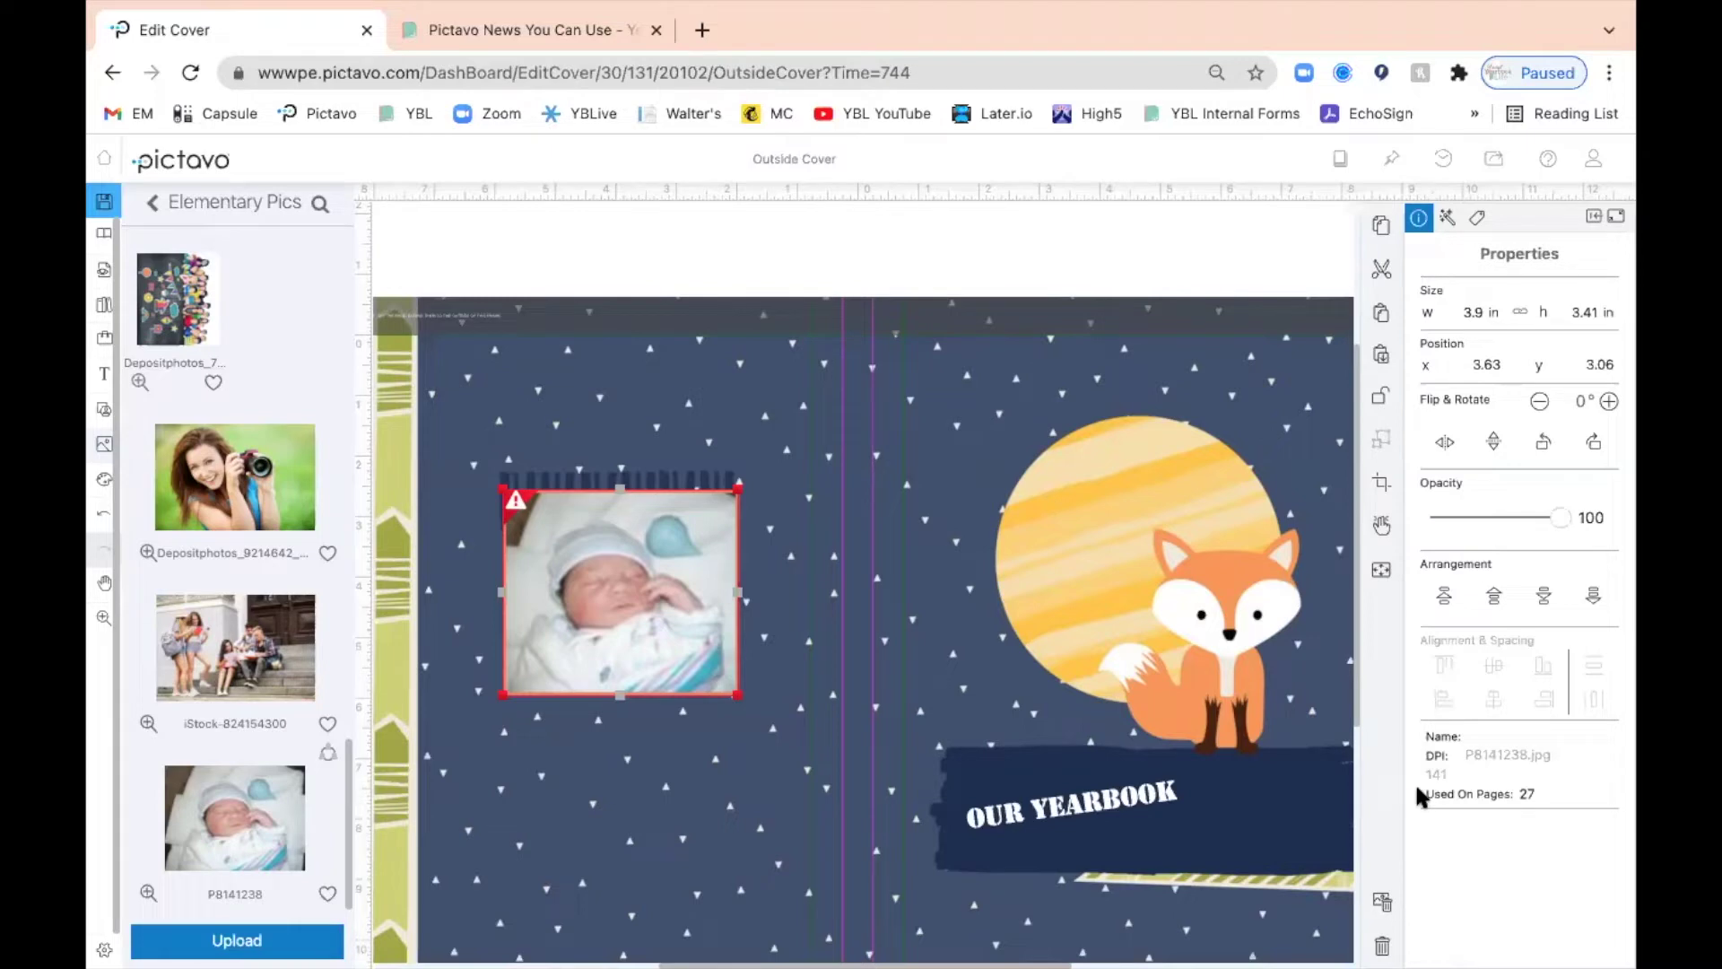
{"action": "left_click", "coordinate": [1382, 568]}
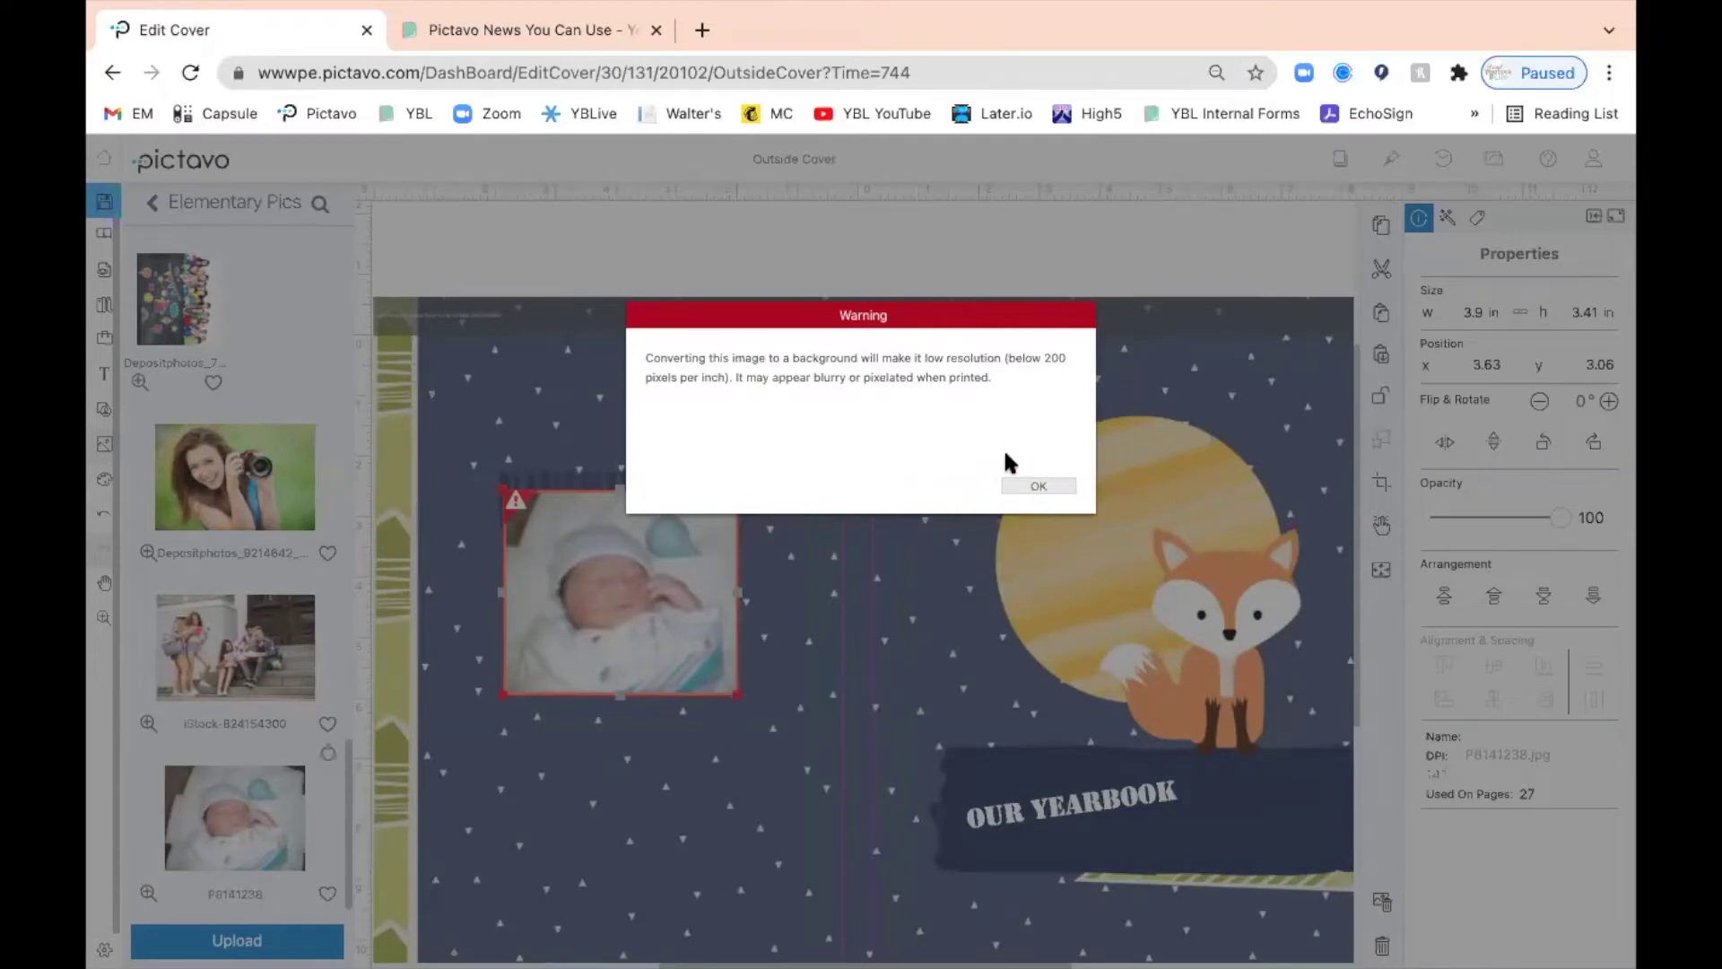
{"action": "left_click", "coordinate": [1036, 485]}
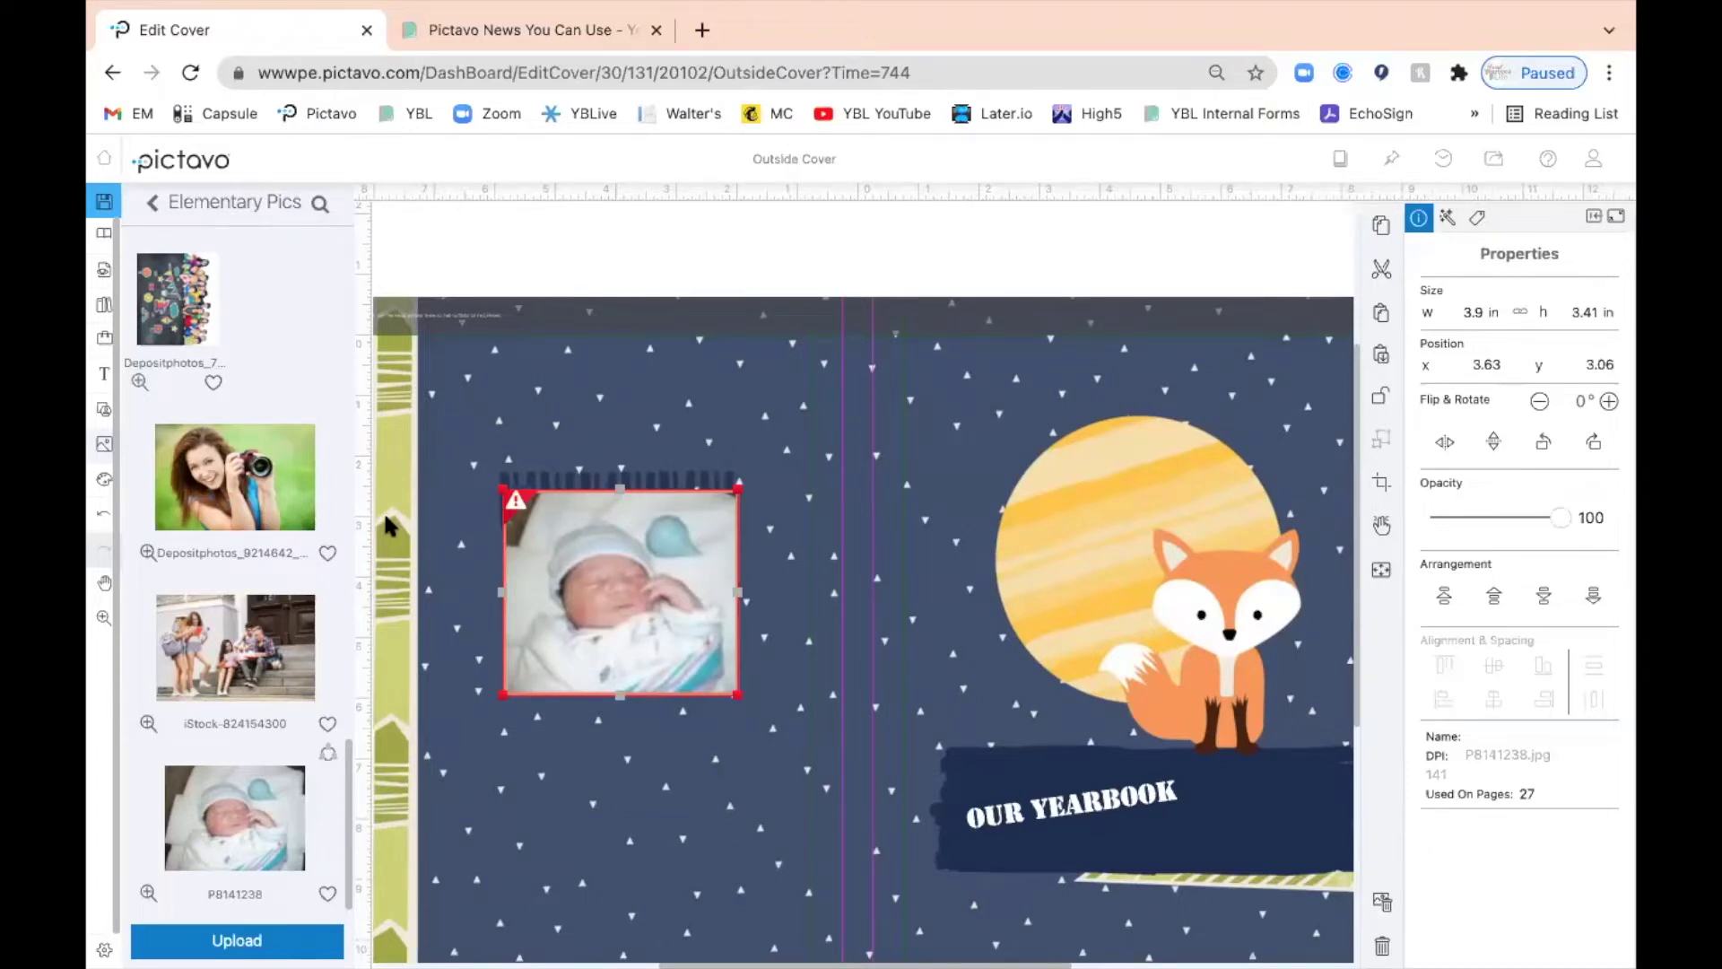
Step: Place accent J5A3412 from the Abstract collection below the baby photo on the back cover
{"action": "left_click", "coordinate": [99, 307]}
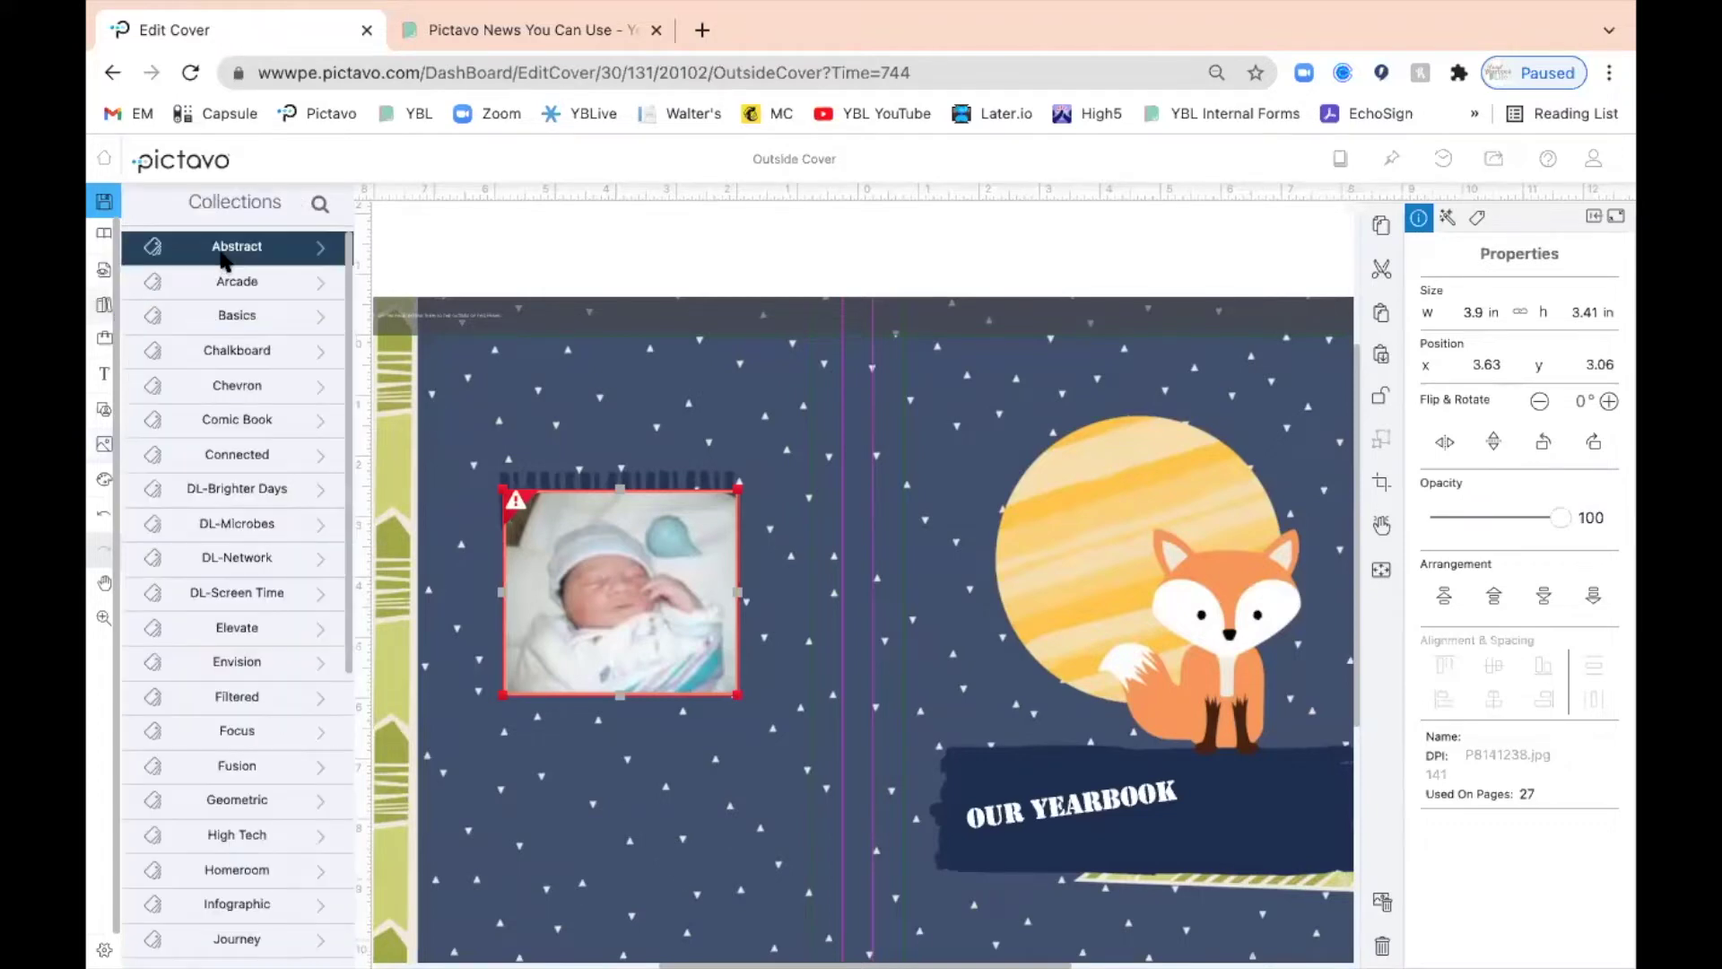
{"action": "left_click", "coordinate": [223, 255]}
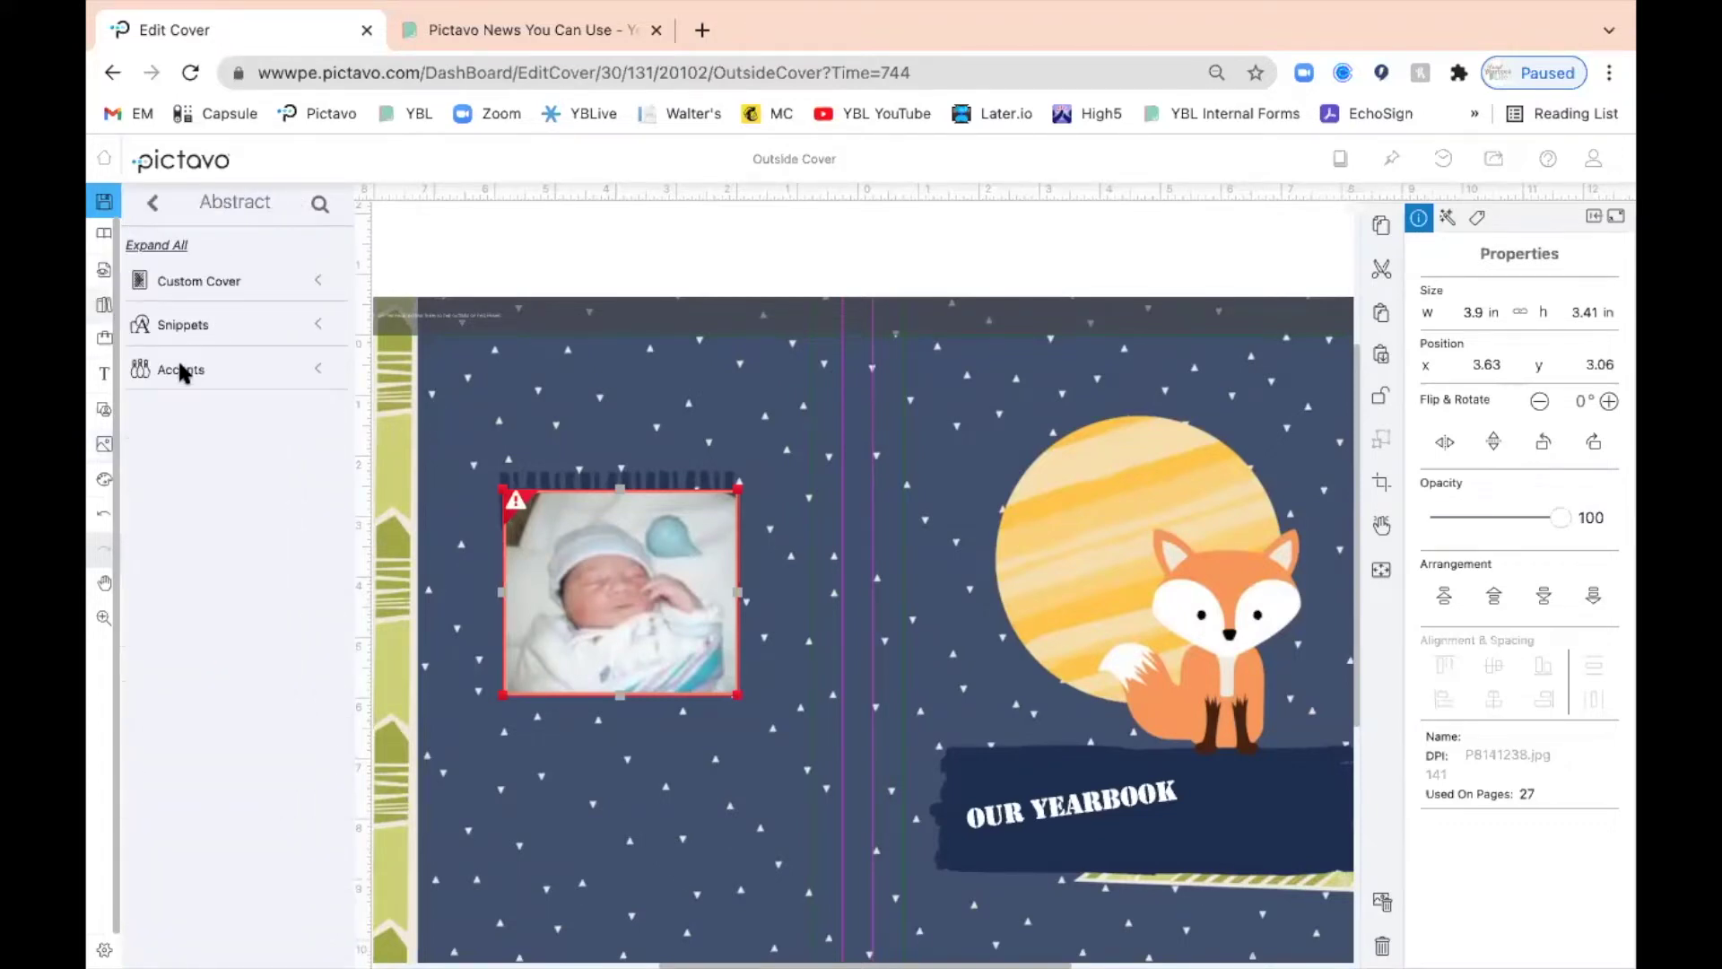
{"action": "left_click", "coordinate": [181, 370]}
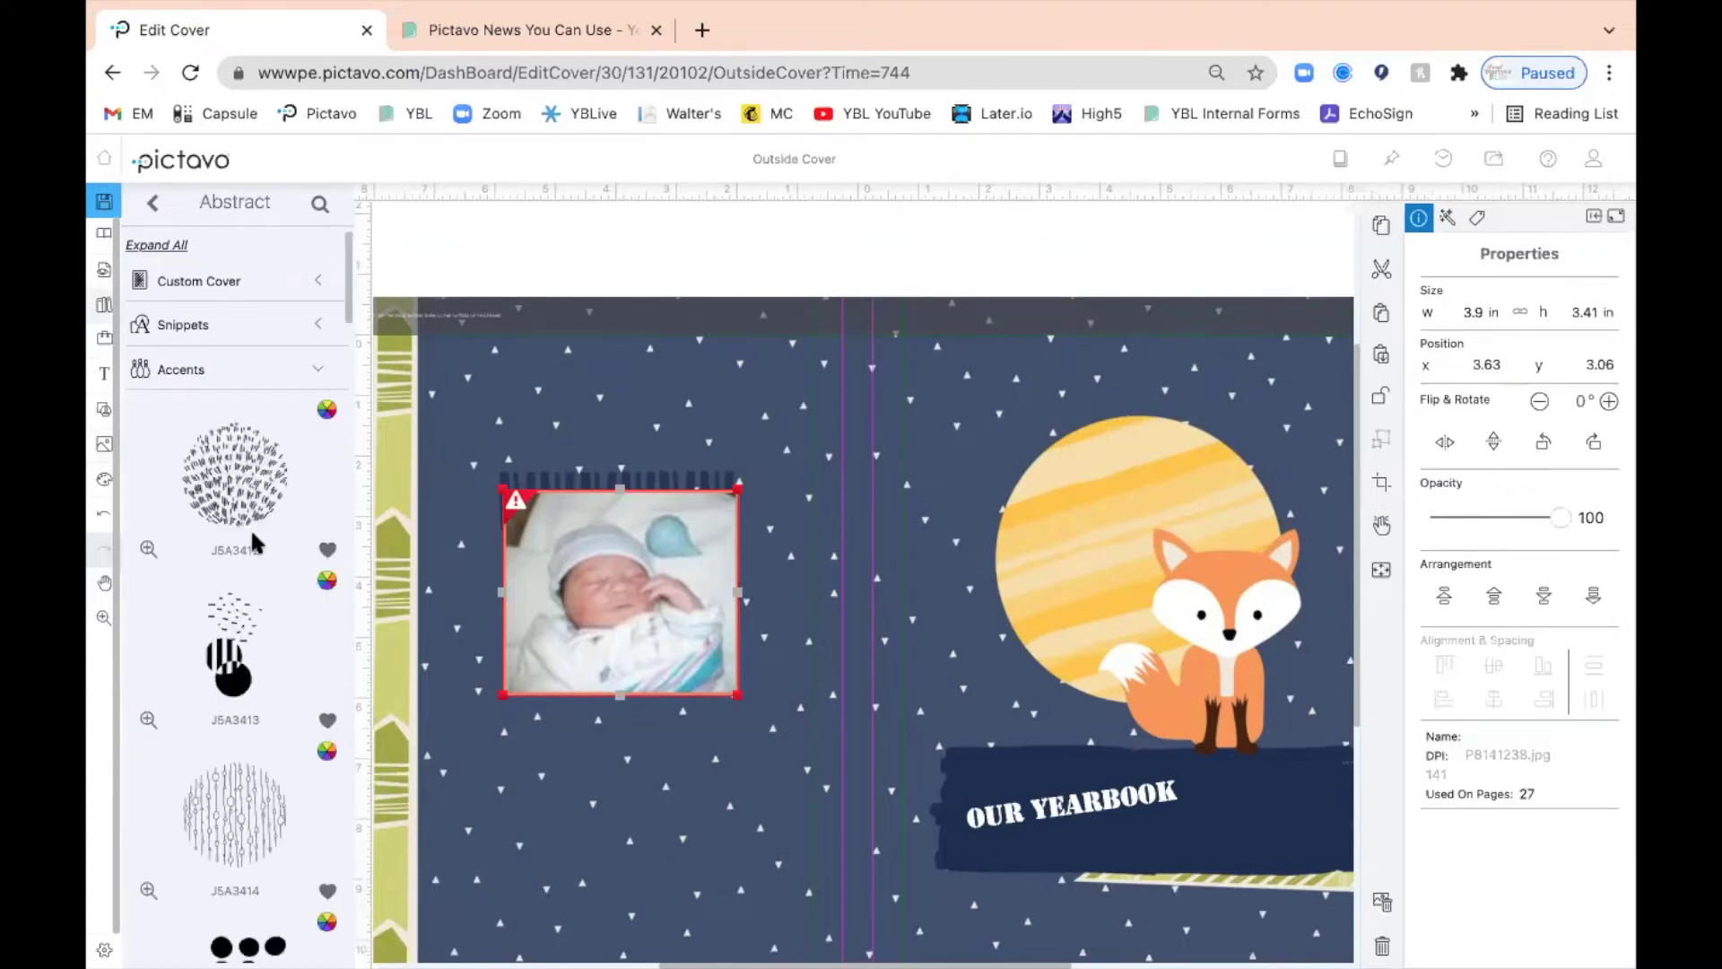
{"action": "left_click_drag", "start_coordinate": [226, 496], "coordinate": [690, 774]}
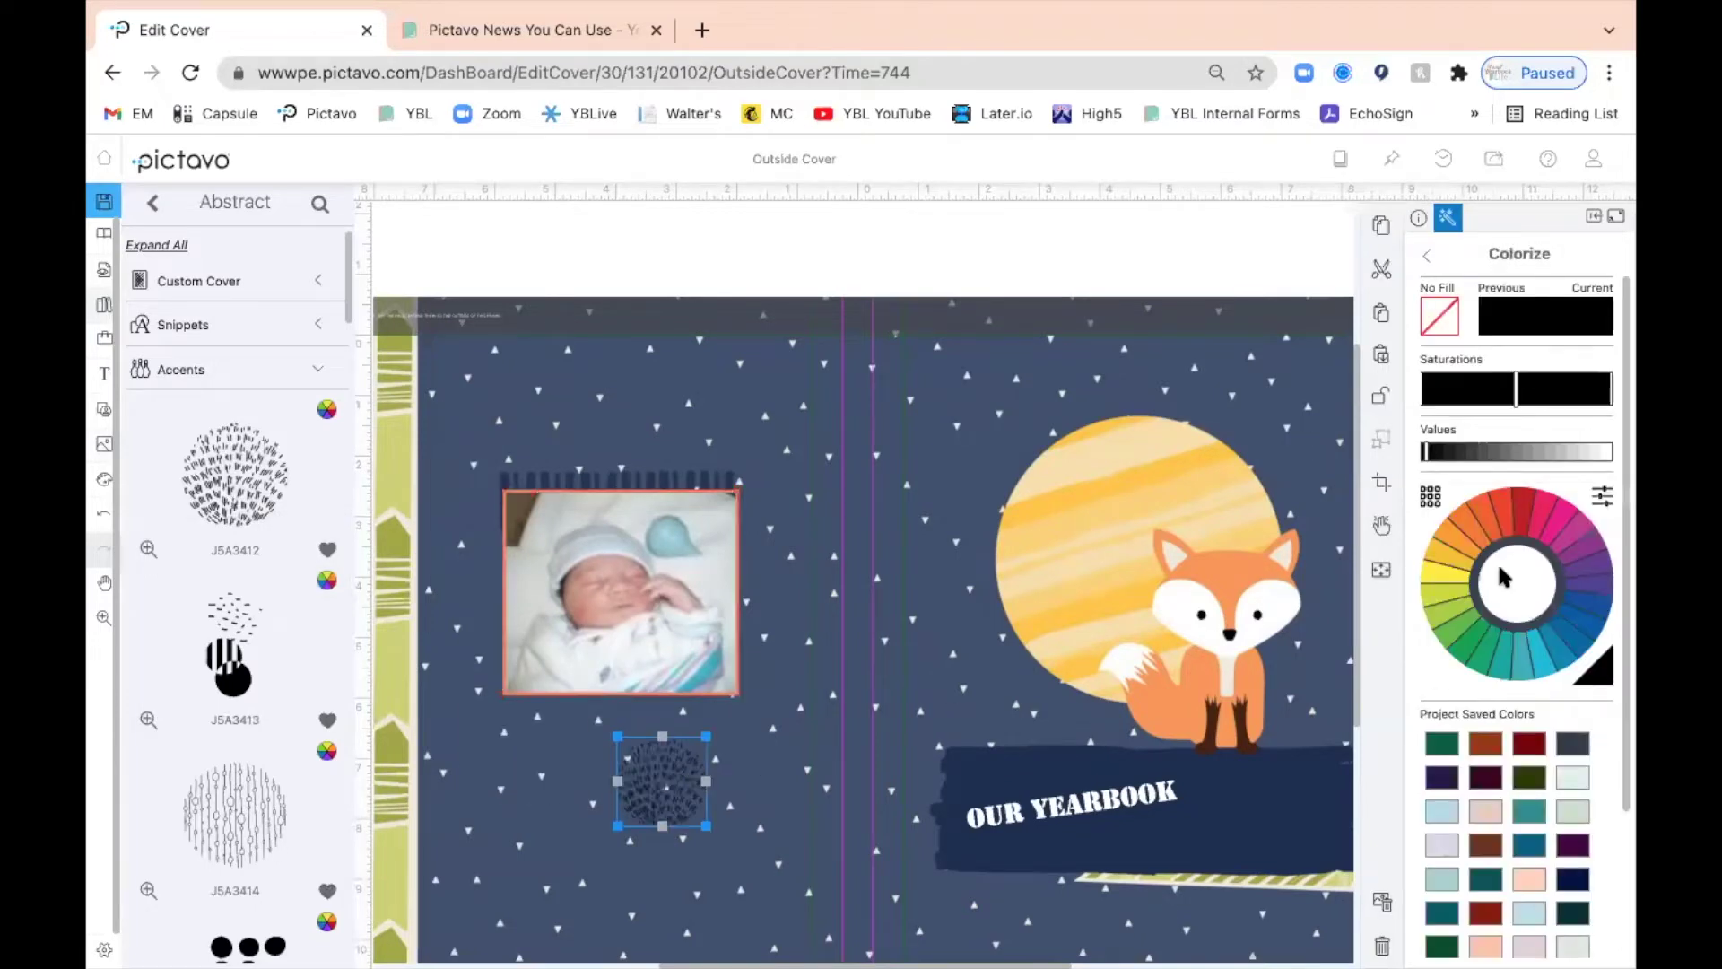
Step: Colorize the circular accent orange and change it to yellow-green, check the project saved colors, and return to the collections list
{"action": "left_click", "coordinate": [1469, 531]}
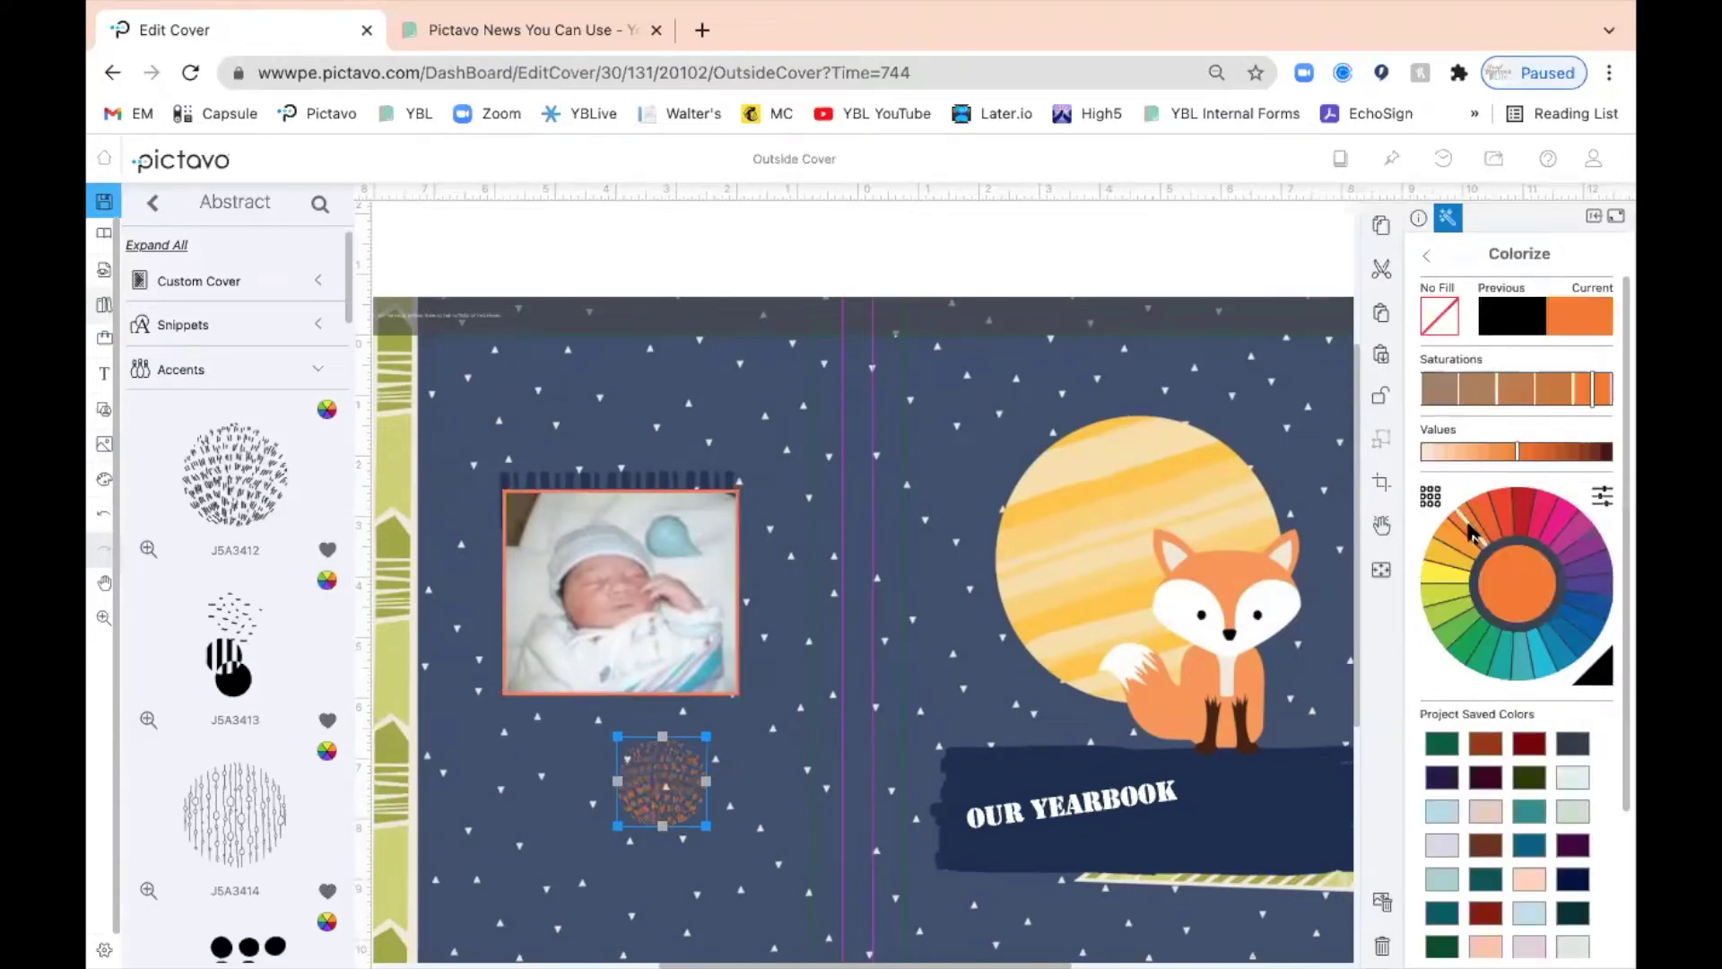
{"action": "left_click", "coordinate": [1439, 586]}
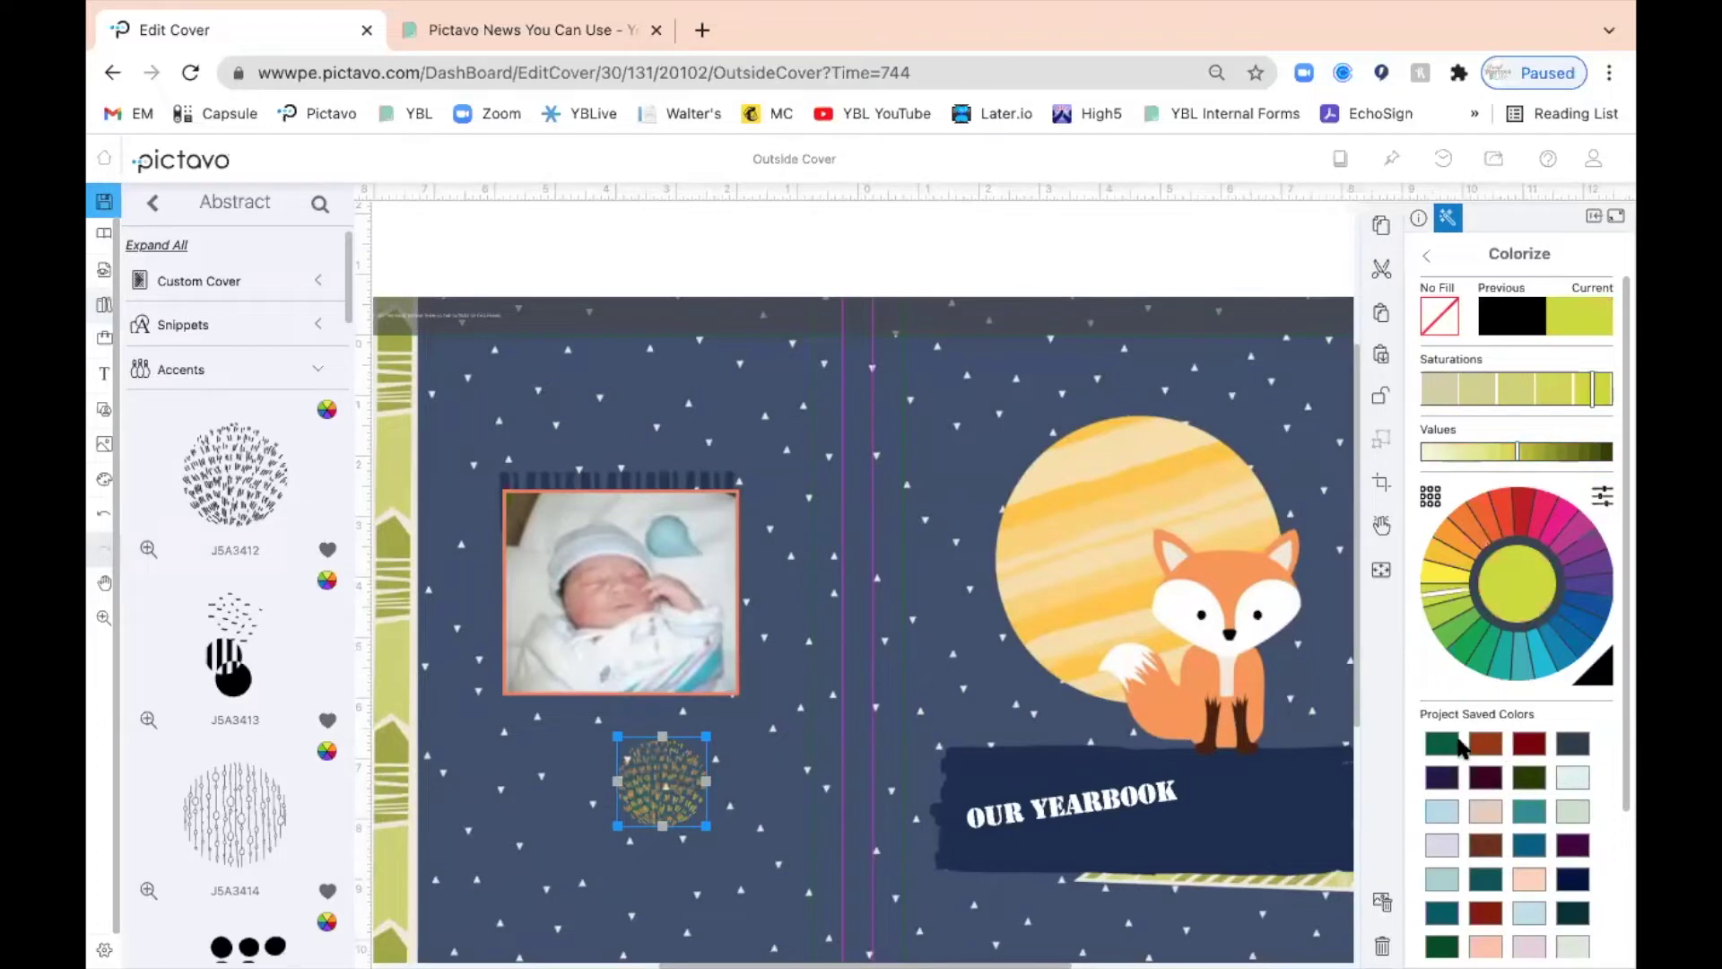
{"action": "scroll", "coordinate": [1563, 794], "scroll_direction": "down", "scroll_amount": 1}
{"action": "scroll", "coordinate": [1562, 789], "scroll_direction": "down", "scroll_amount": 3}
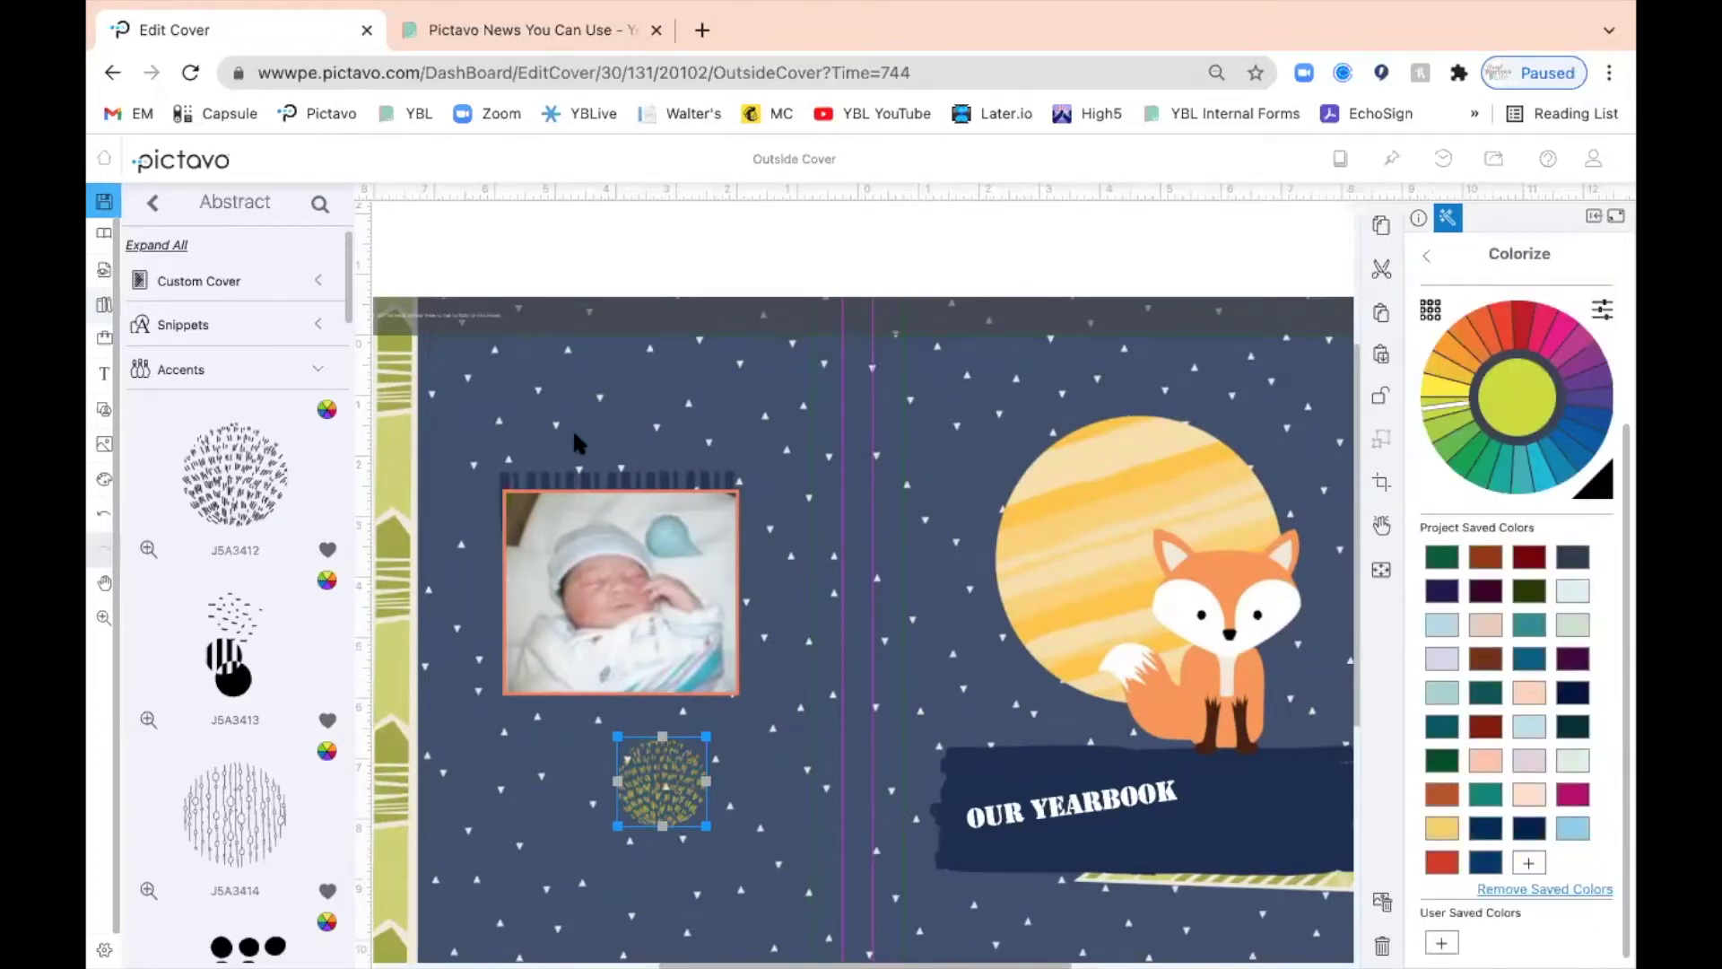
{"action": "left_click", "coordinate": [149, 209]}
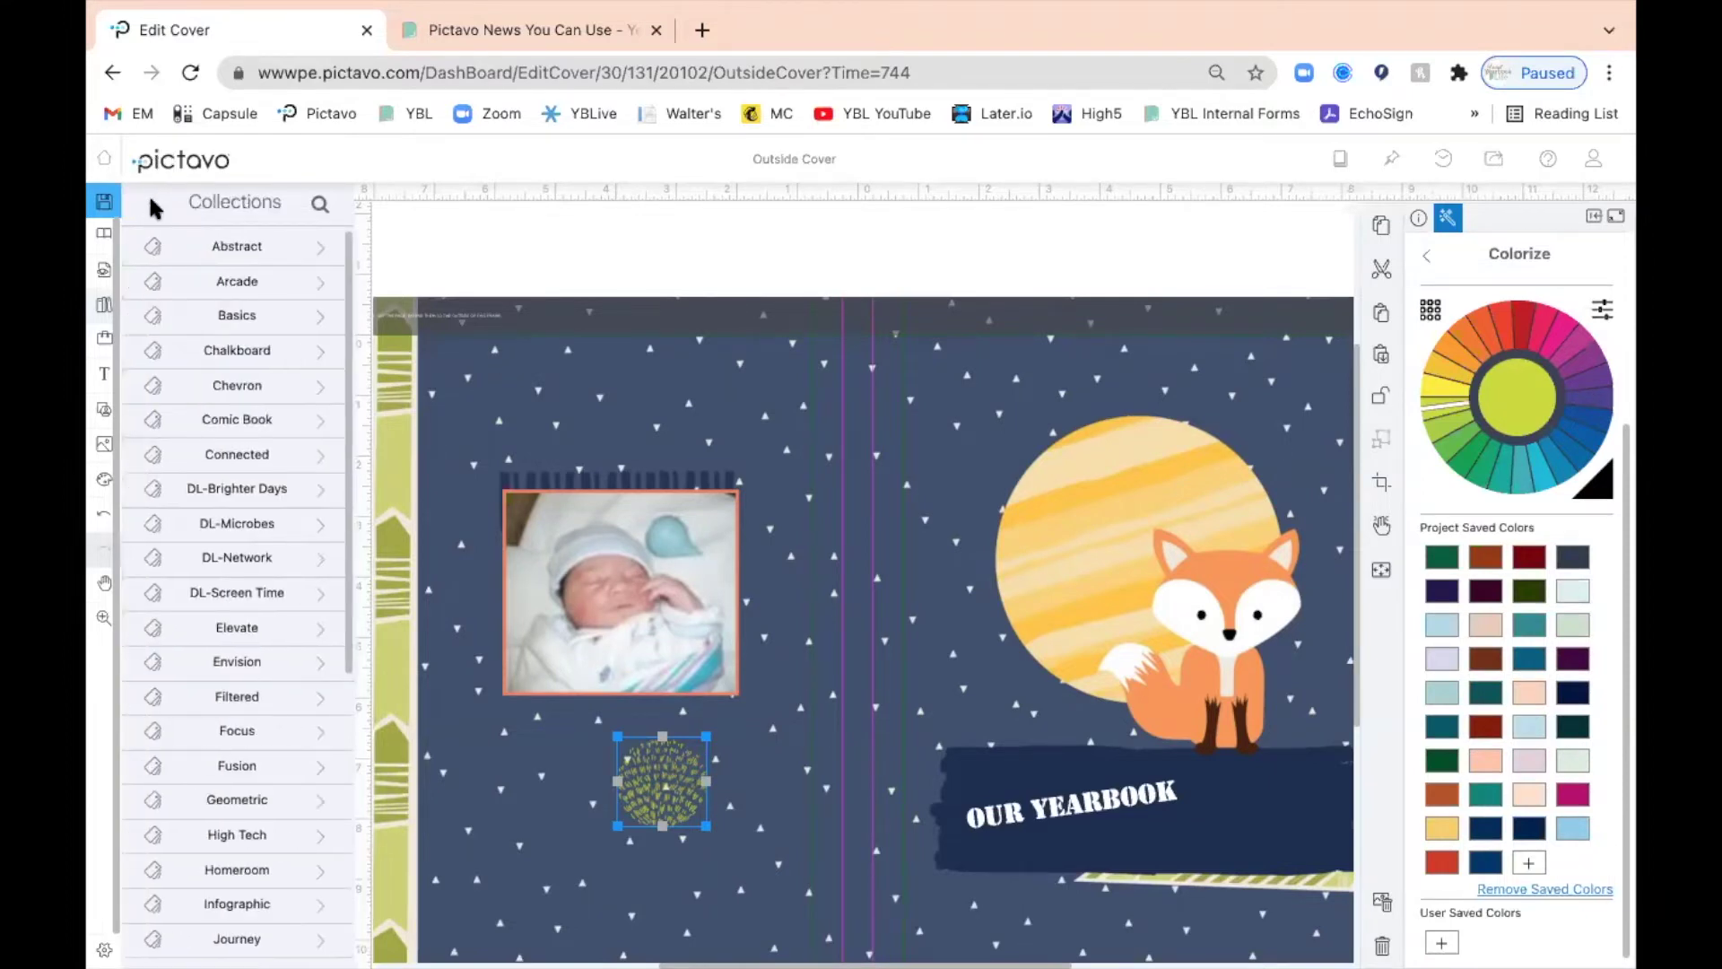
Step: Delete the photo, accents and title together, and delete the fox background to clear the whole cover
{"action": "left_click_drag", "start_coordinate": [414, 322], "coordinate": [1283, 915]}
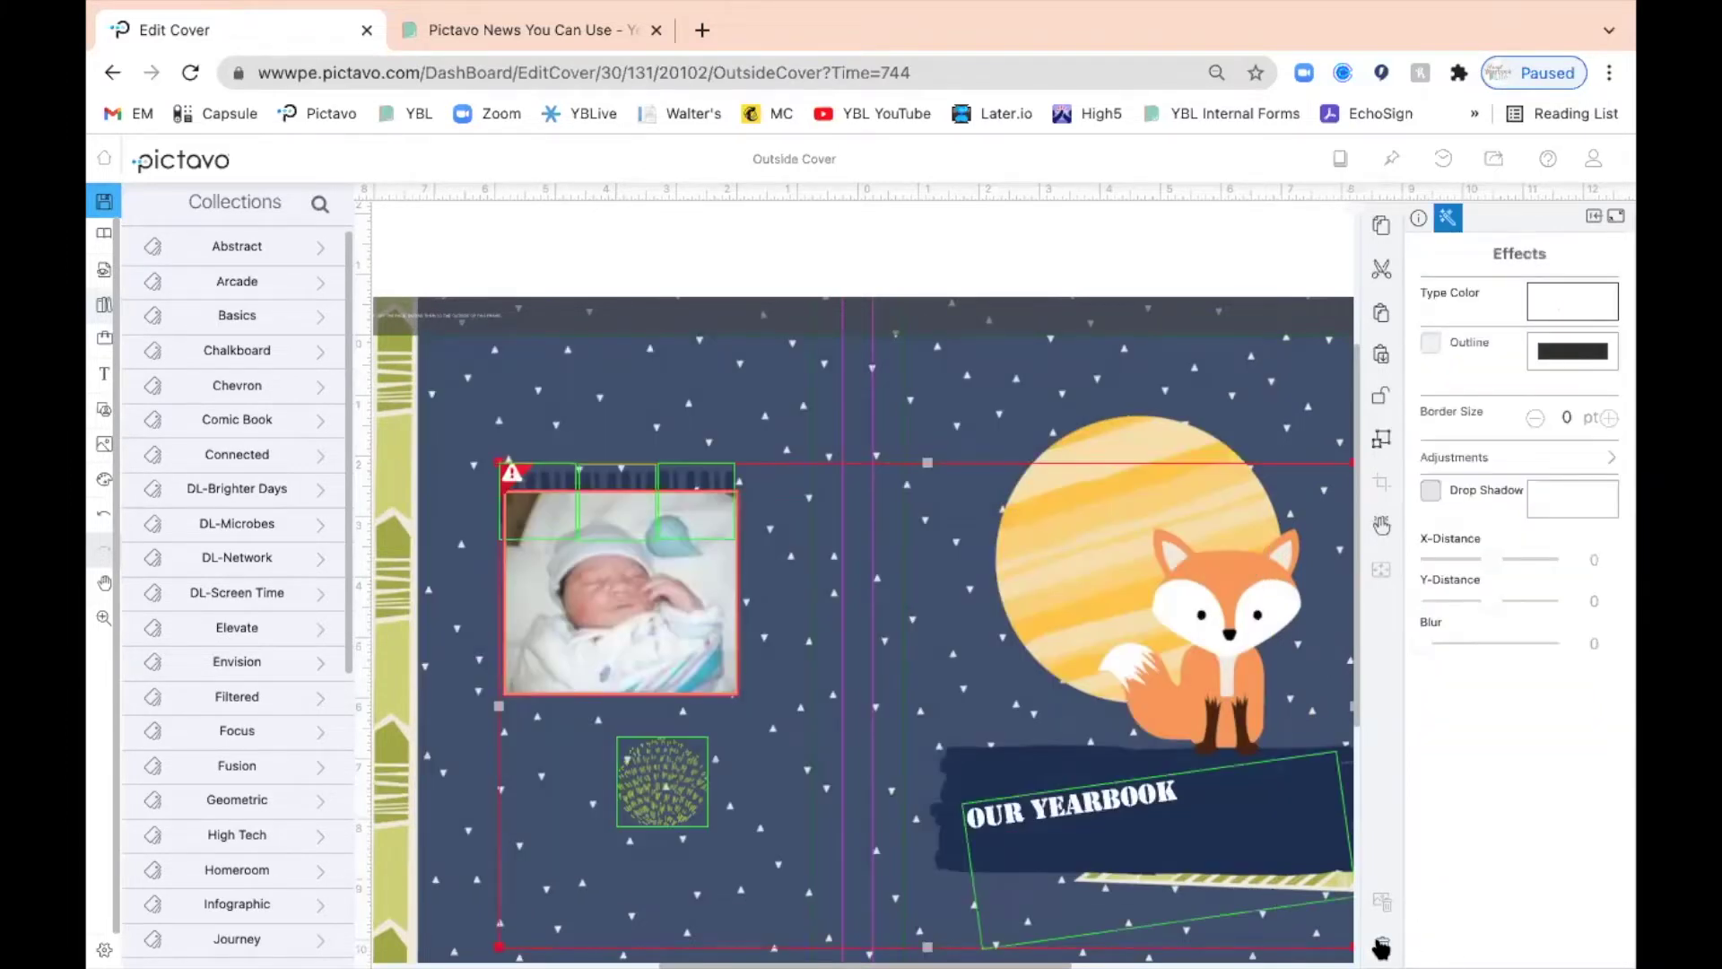
{"action": "left_click", "coordinate": [1381, 948]}
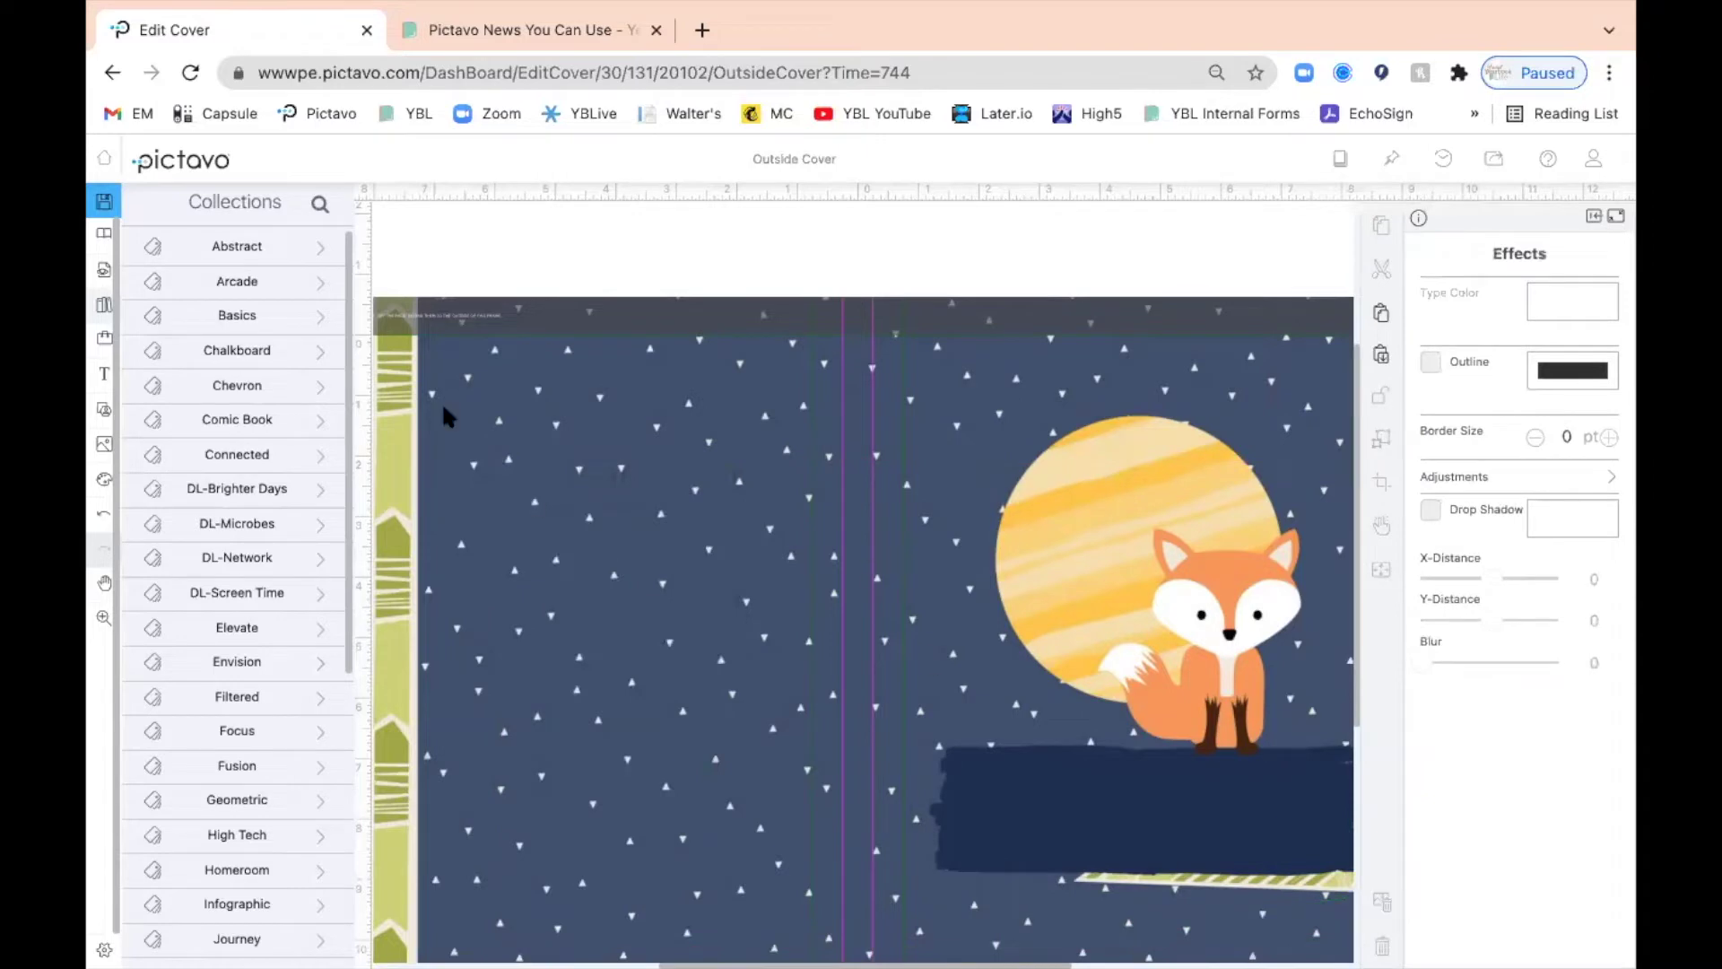
{"action": "left_click", "coordinate": [433, 320]}
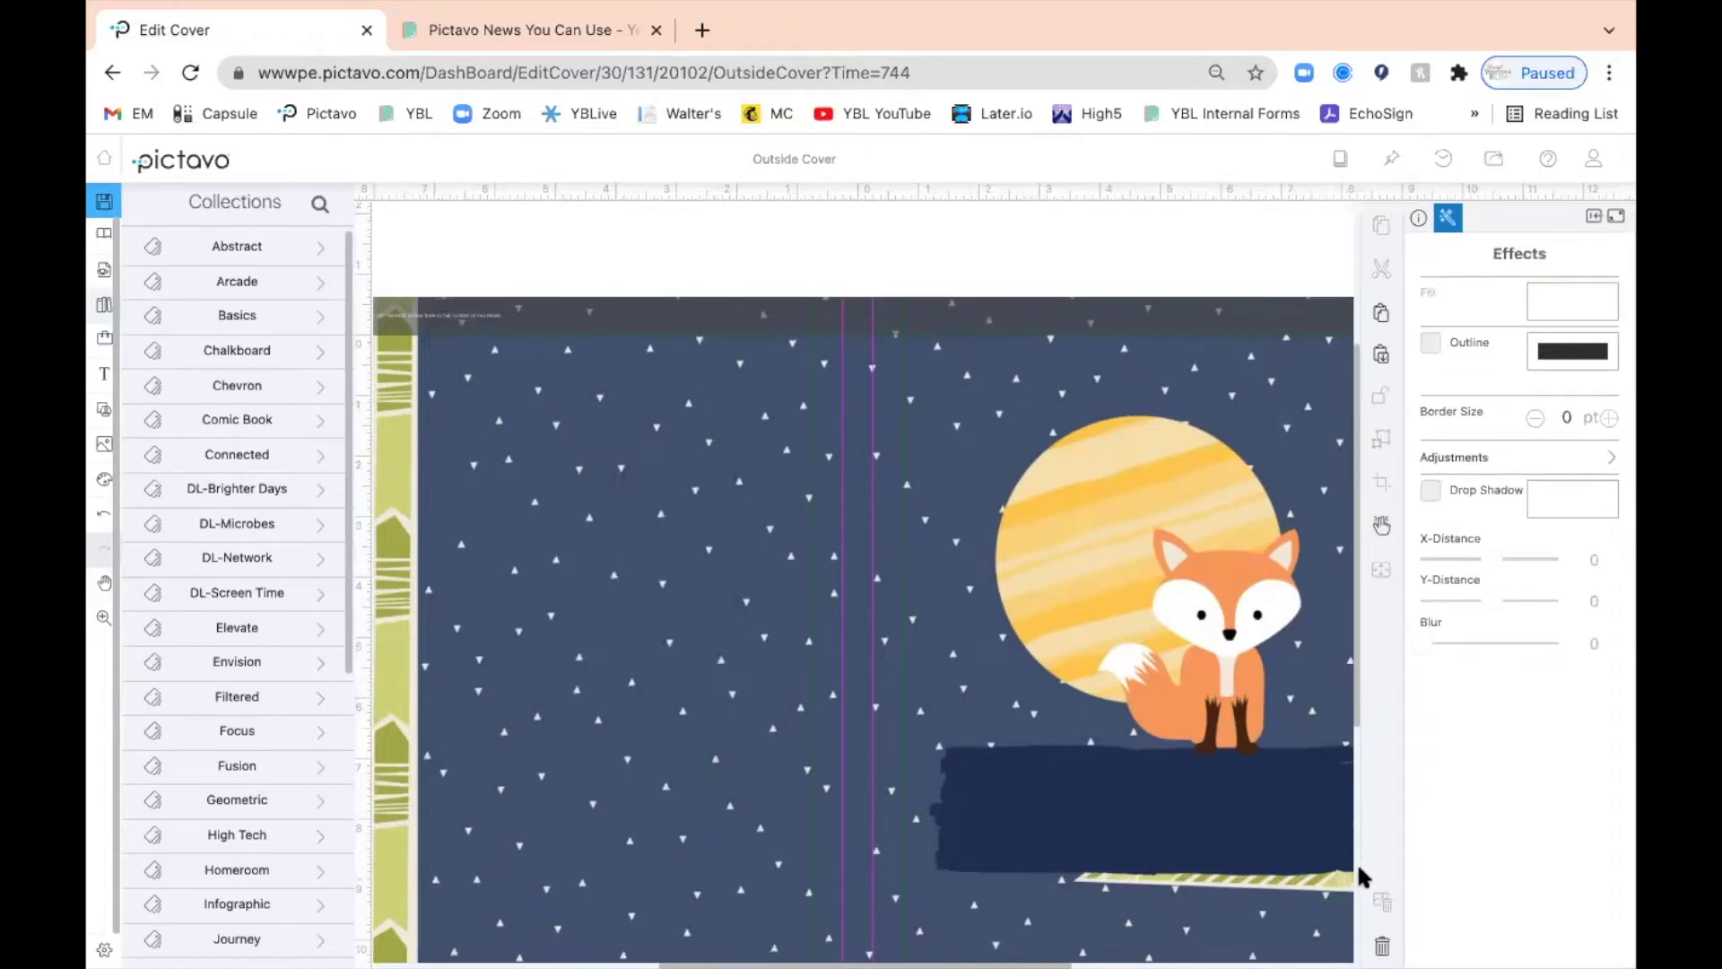
{"action": "left_click", "coordinate": [1382, 946]}
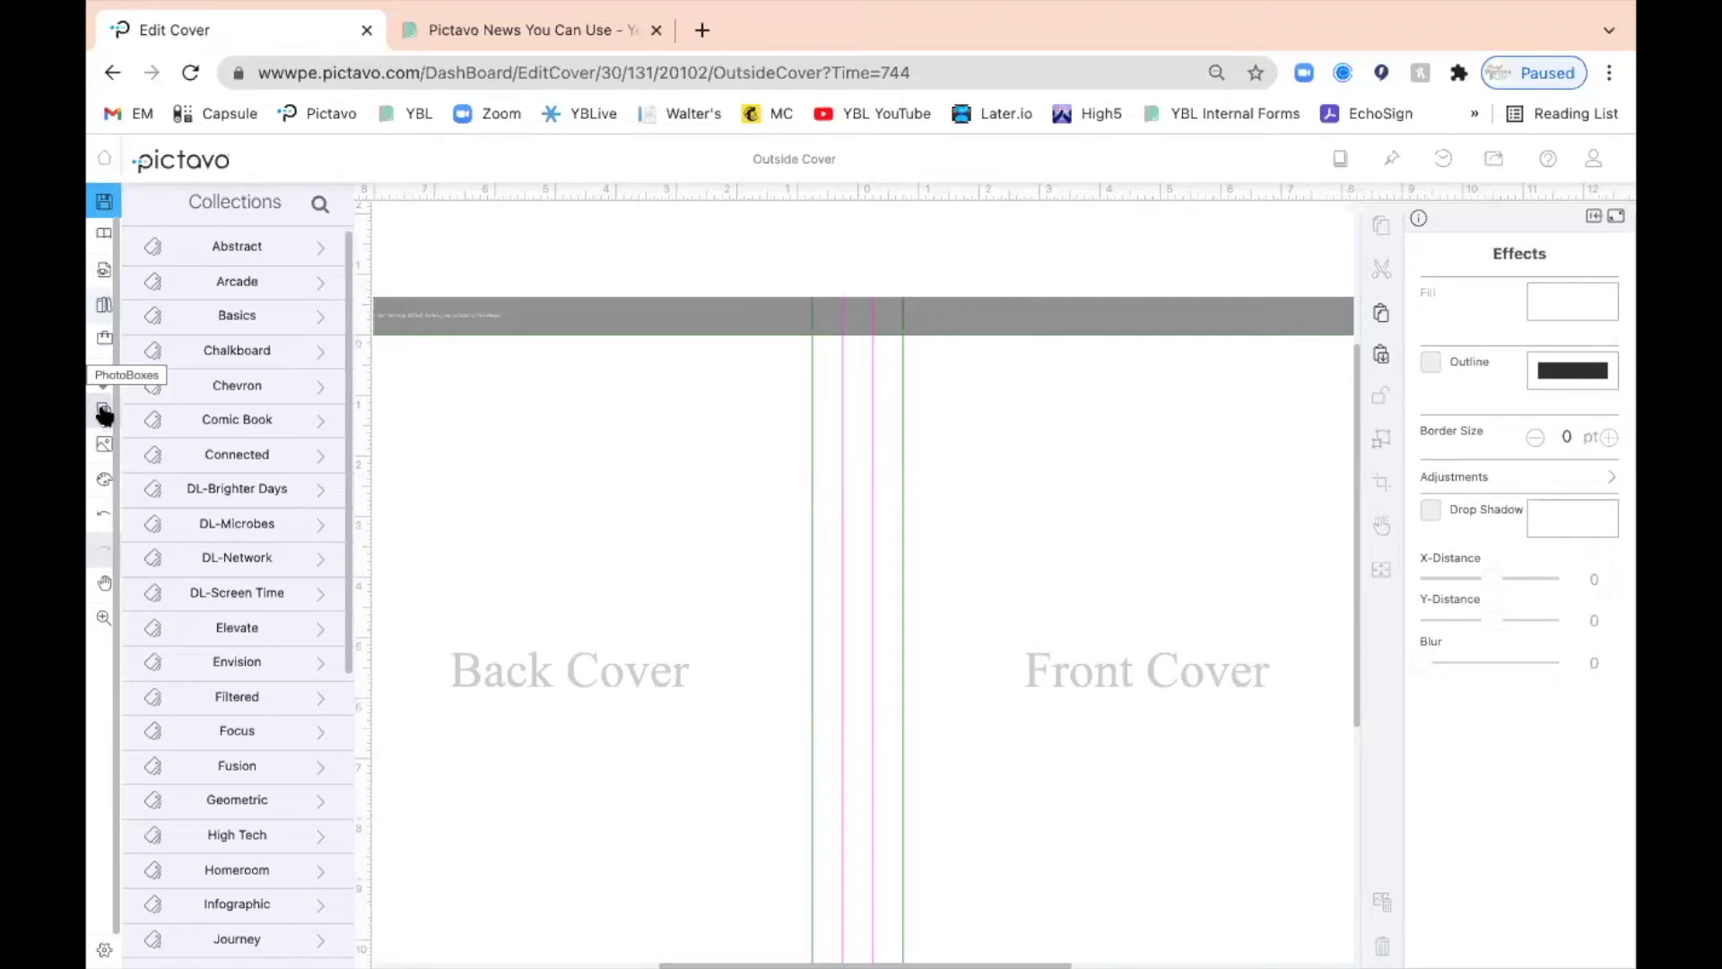
Step: Add three square photo boxes to the blank cover: two side by side high on the back cover and one on the front
{"action": "left_click", "coordinate": [104, 416]}
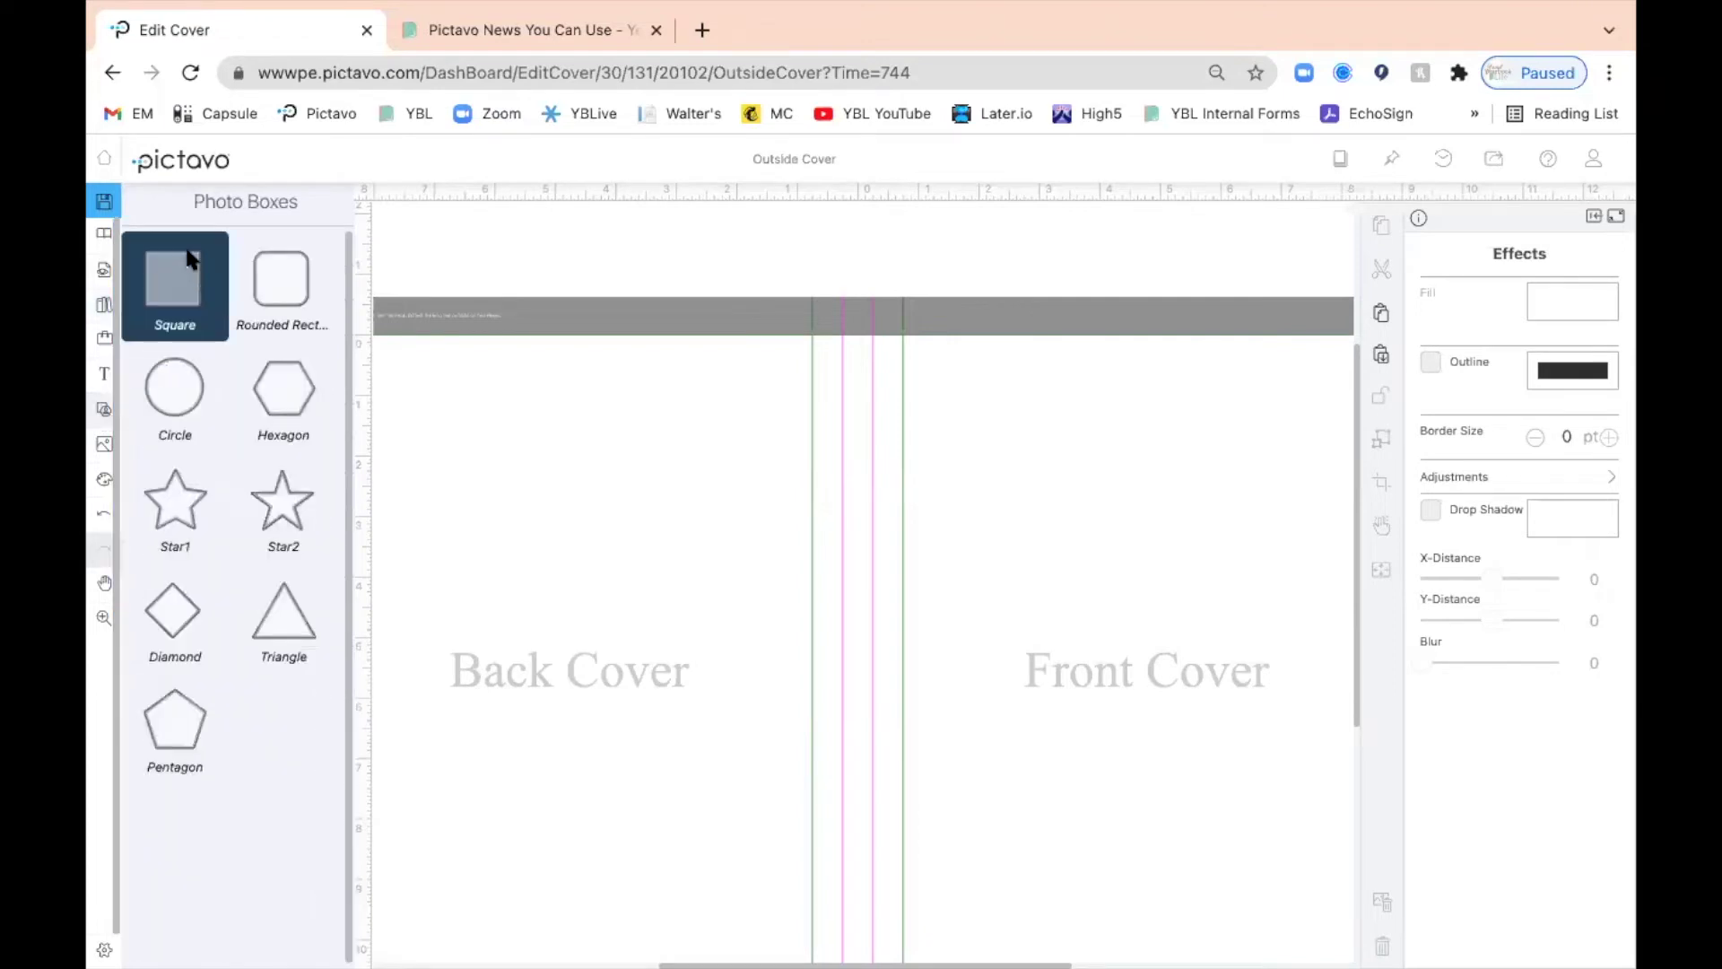
{"action": "left_click_drag", "start_coordinate": [176, 278], "coordinate": [561, 654]}
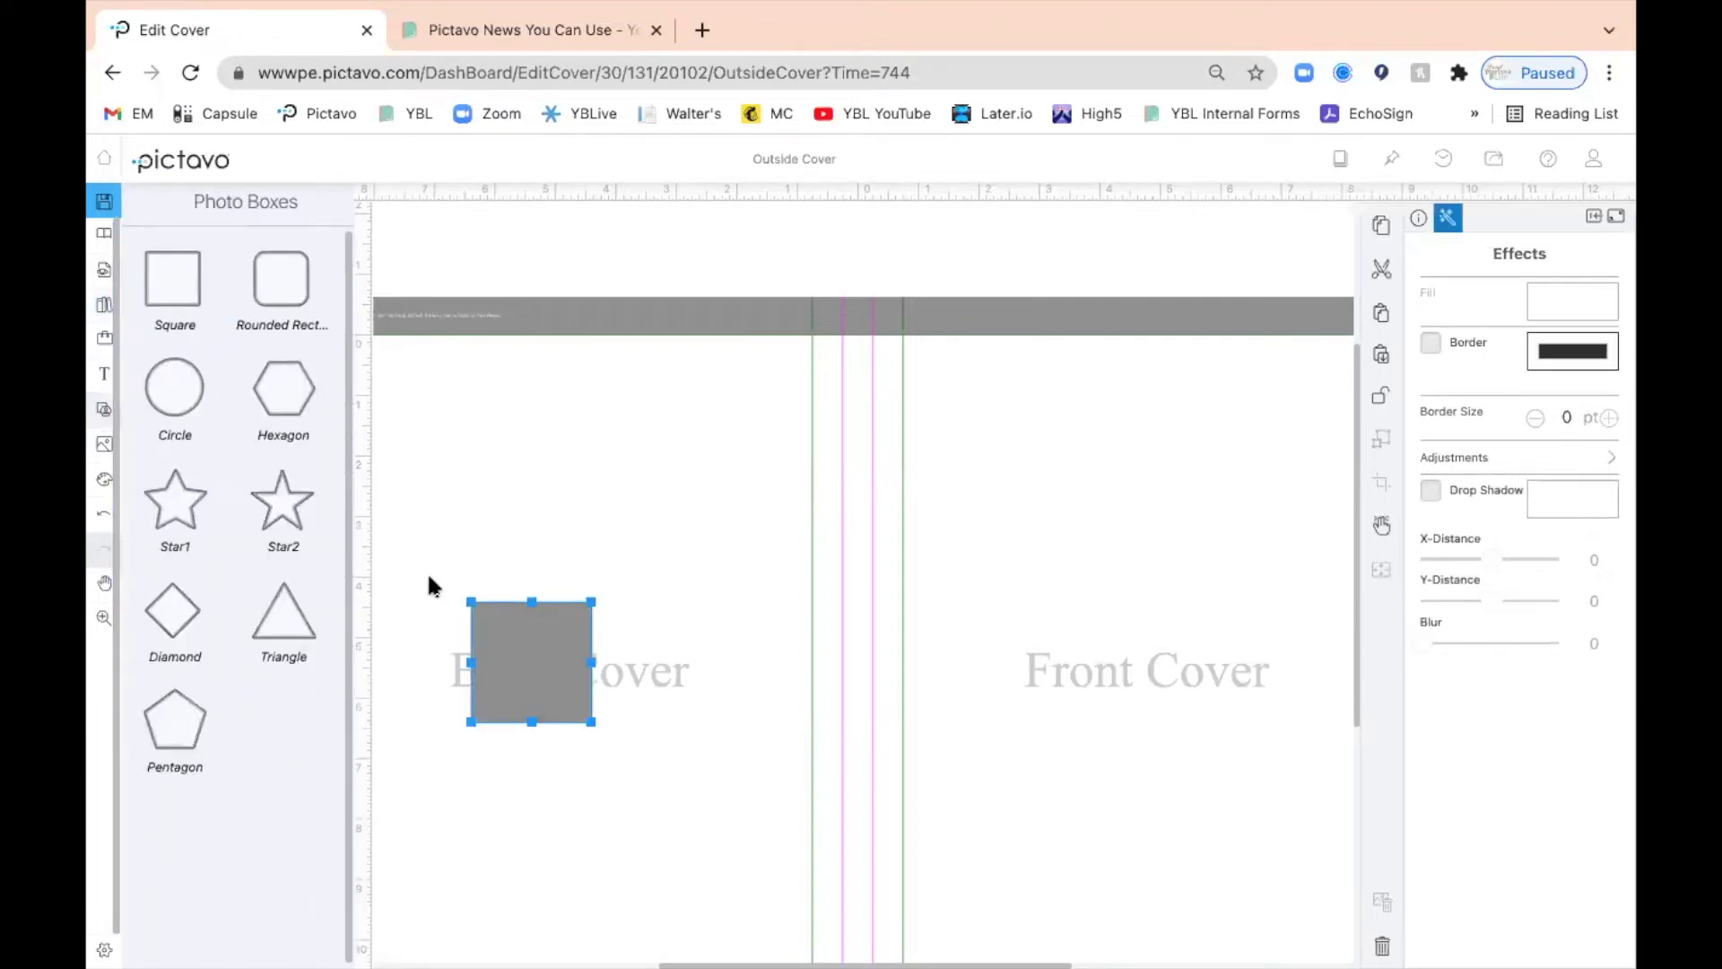
{"action": "left_click_drag", "start_coordinate": [171, 276], "coordinate": [1093, 648]}
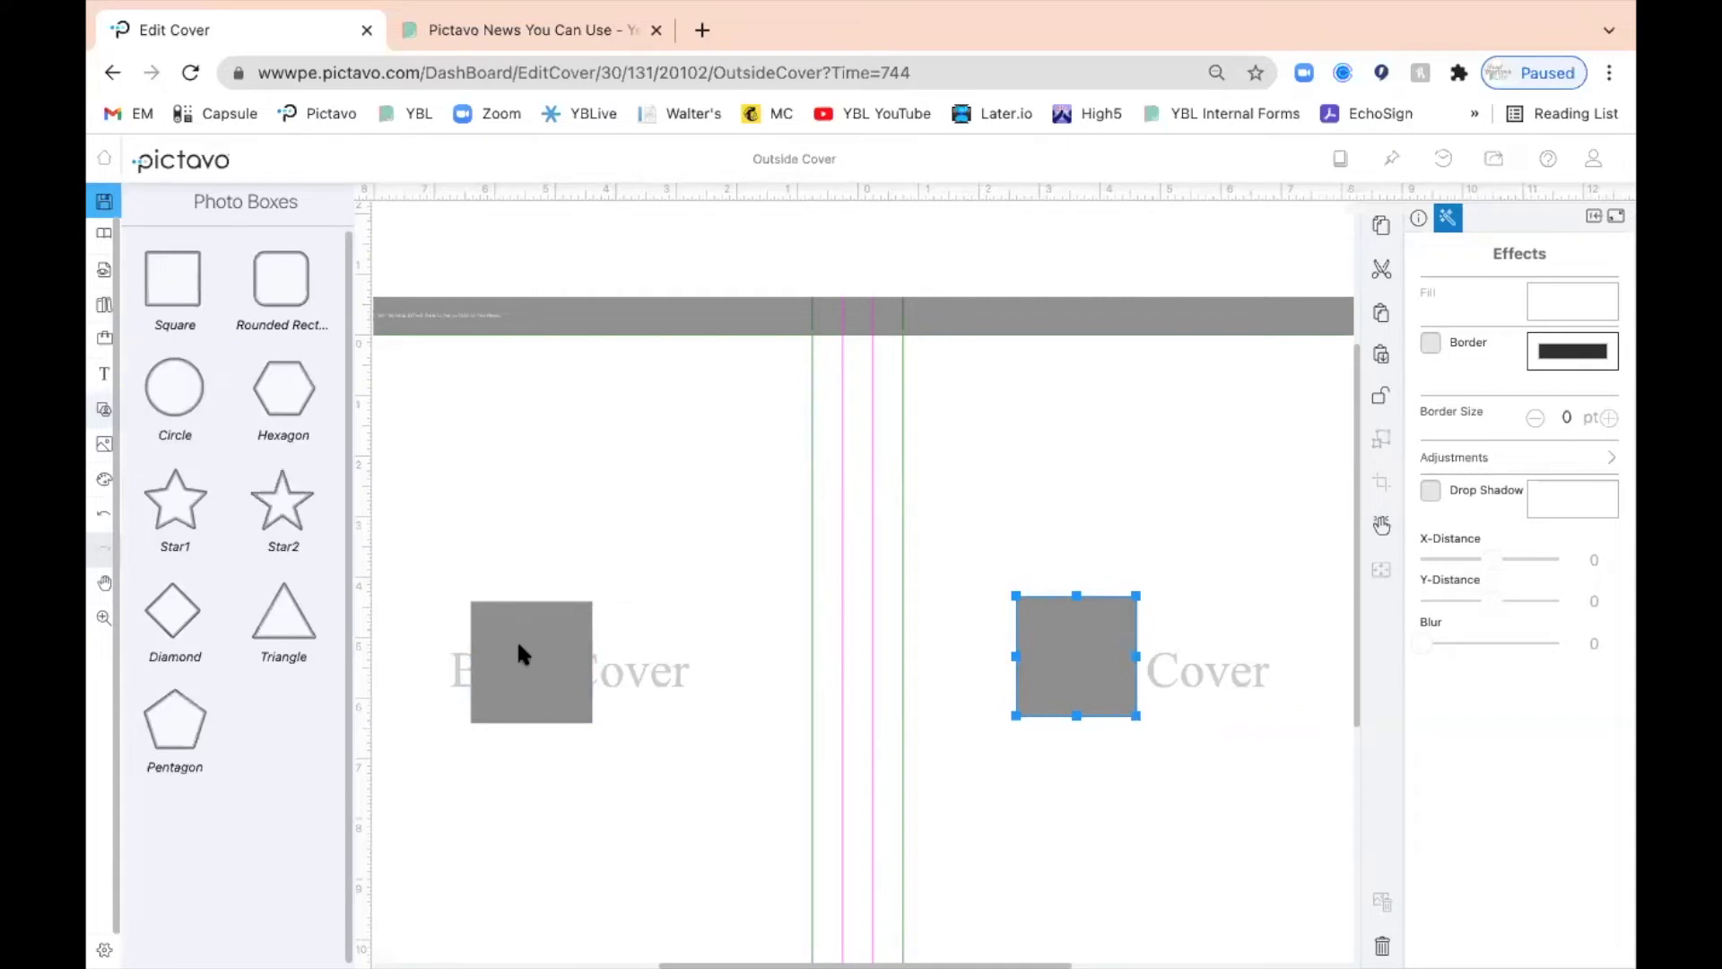
{"action": "left_click_drag", "start_coordinate": [541, 646], "coordinate": [449, 434]}
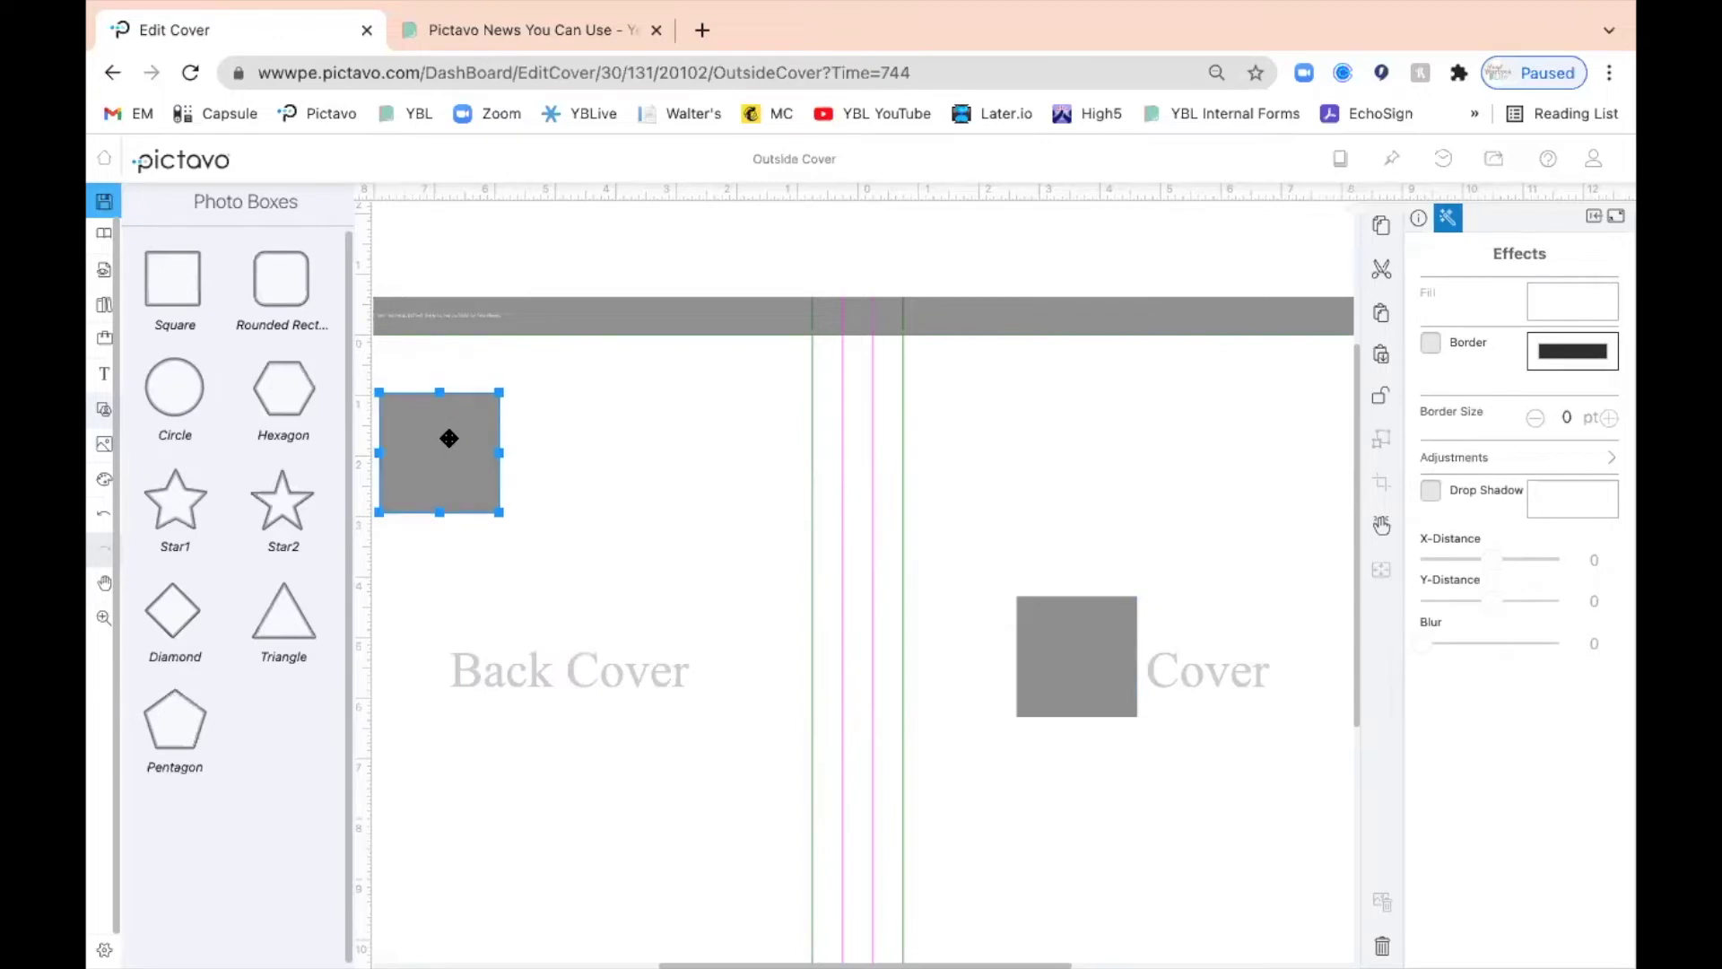
{"action": "left_click_drag", "start_coordinate": [164, 267], "coordinate": [669, 457]}
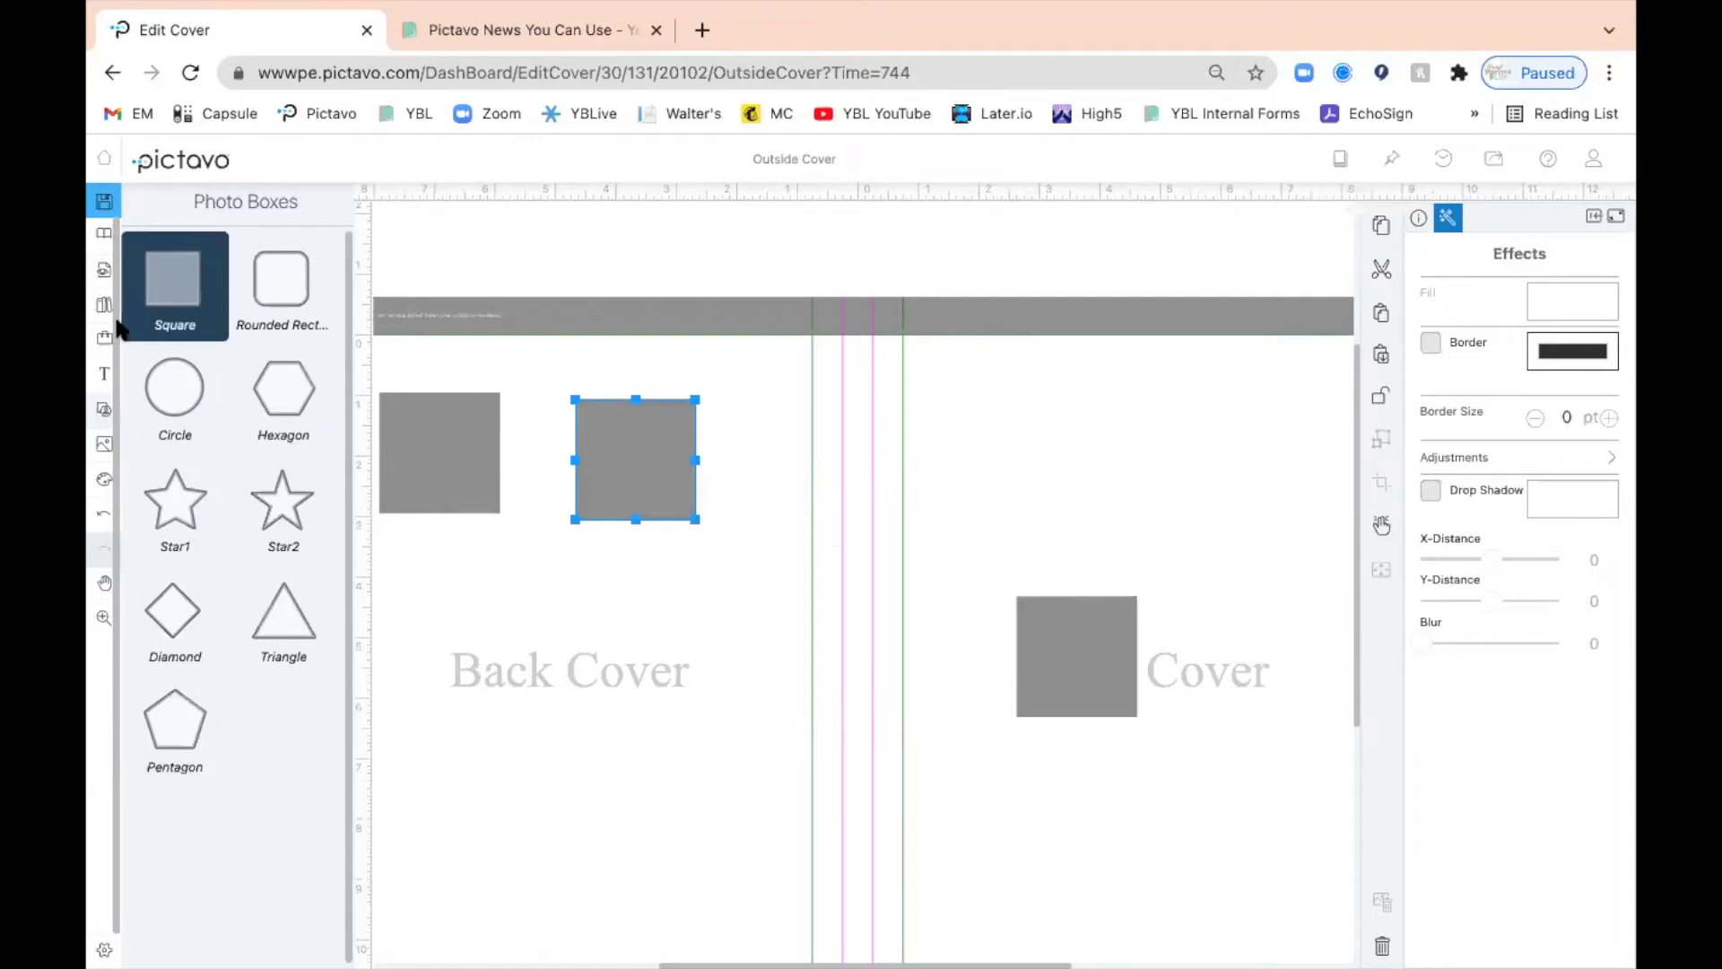
Step: Place the orange and yellow bird artwork from the Cover album into the front cover's photo box
{"action": "left_click", "coordinate": [105, 447]}
{"action": "left_click", "coordinate": [244, 242]}
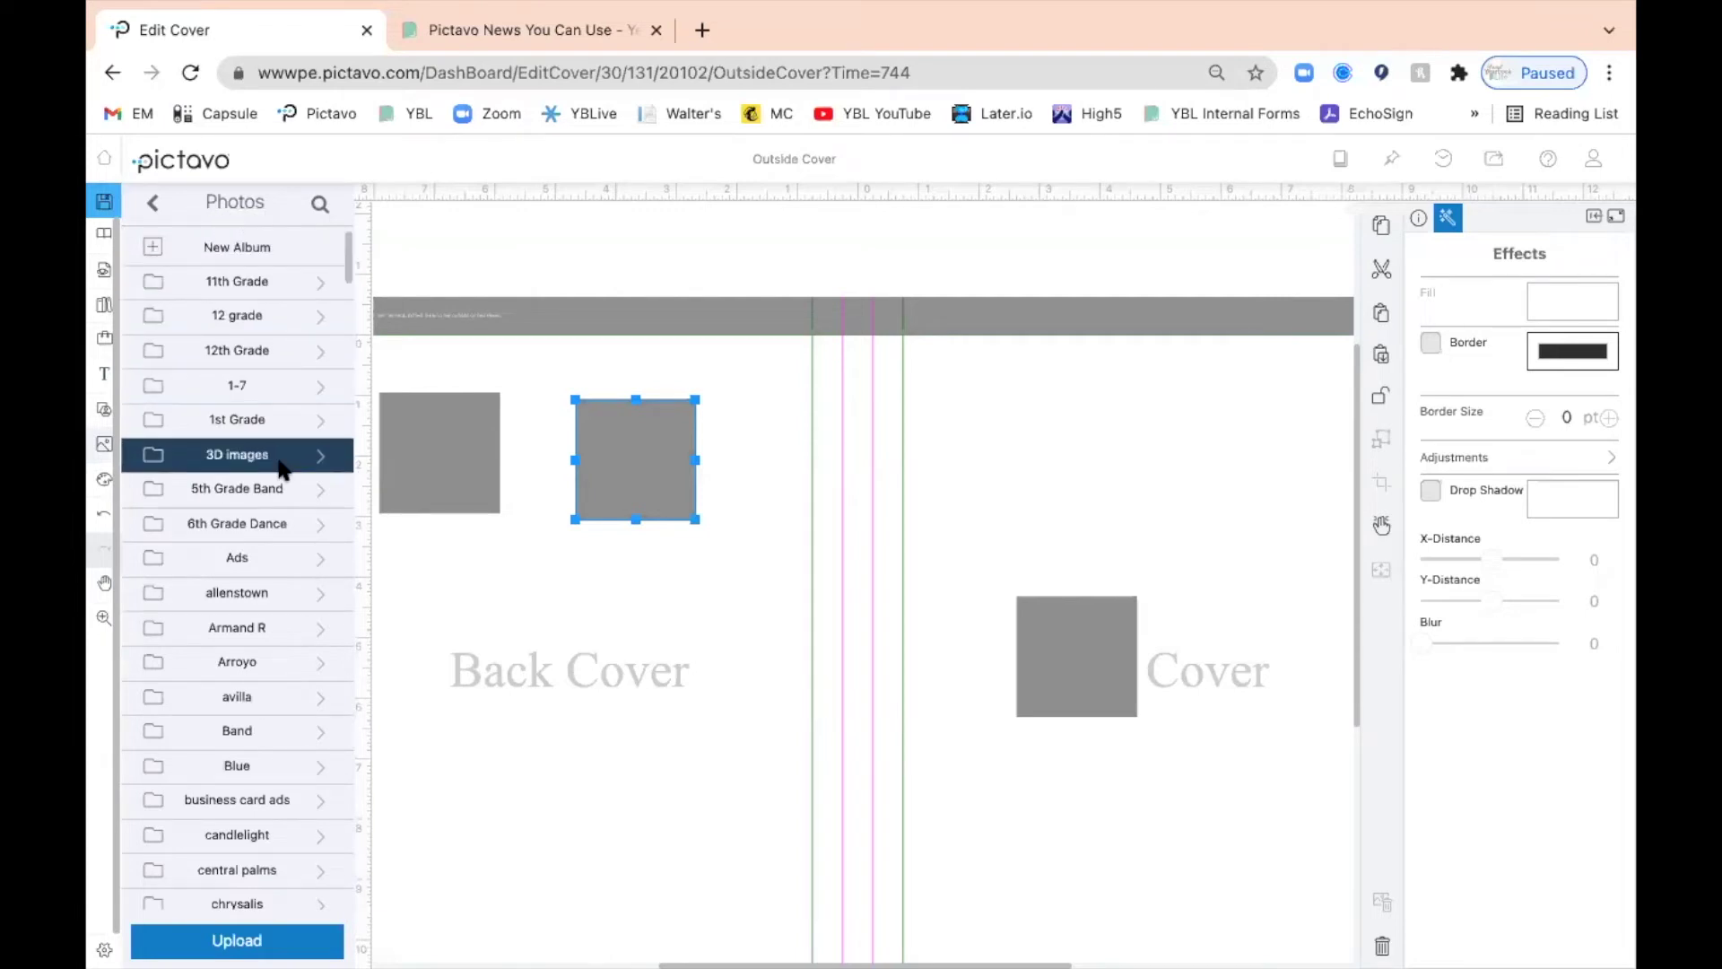
{"action": "scroll", "coordinate": [274, 780], "scroll_direction": "down", "scroll_amount": 3}
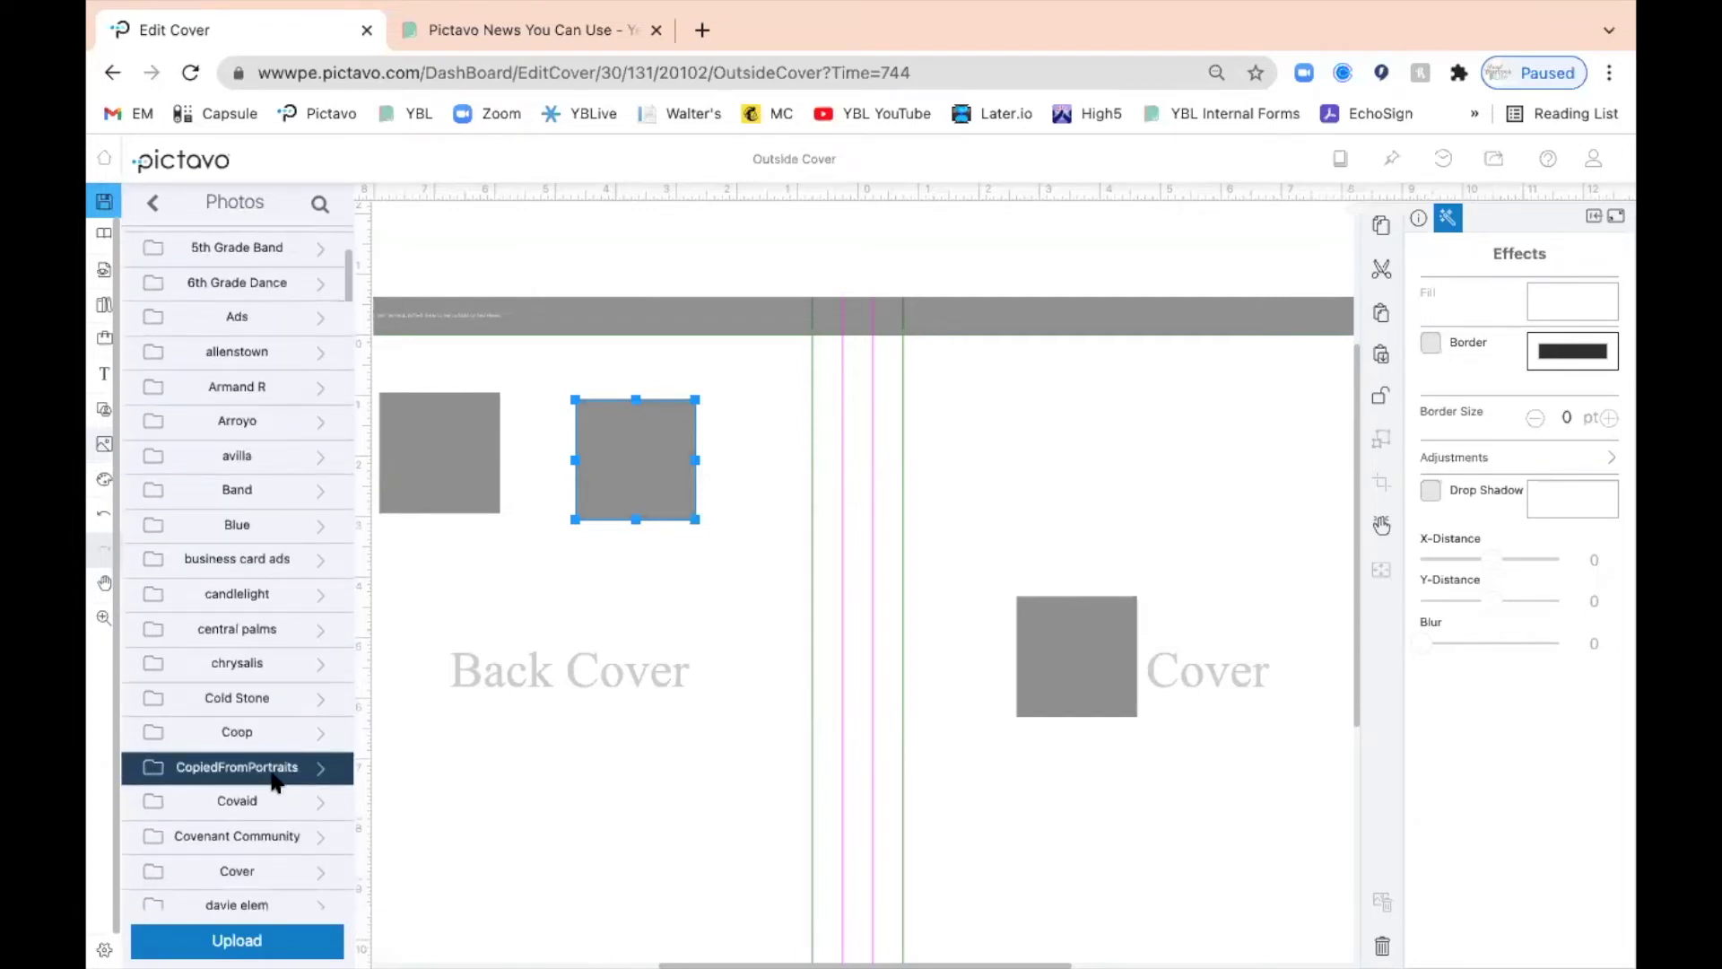
{"action": "left_click", "coordinate": [242, 872]}
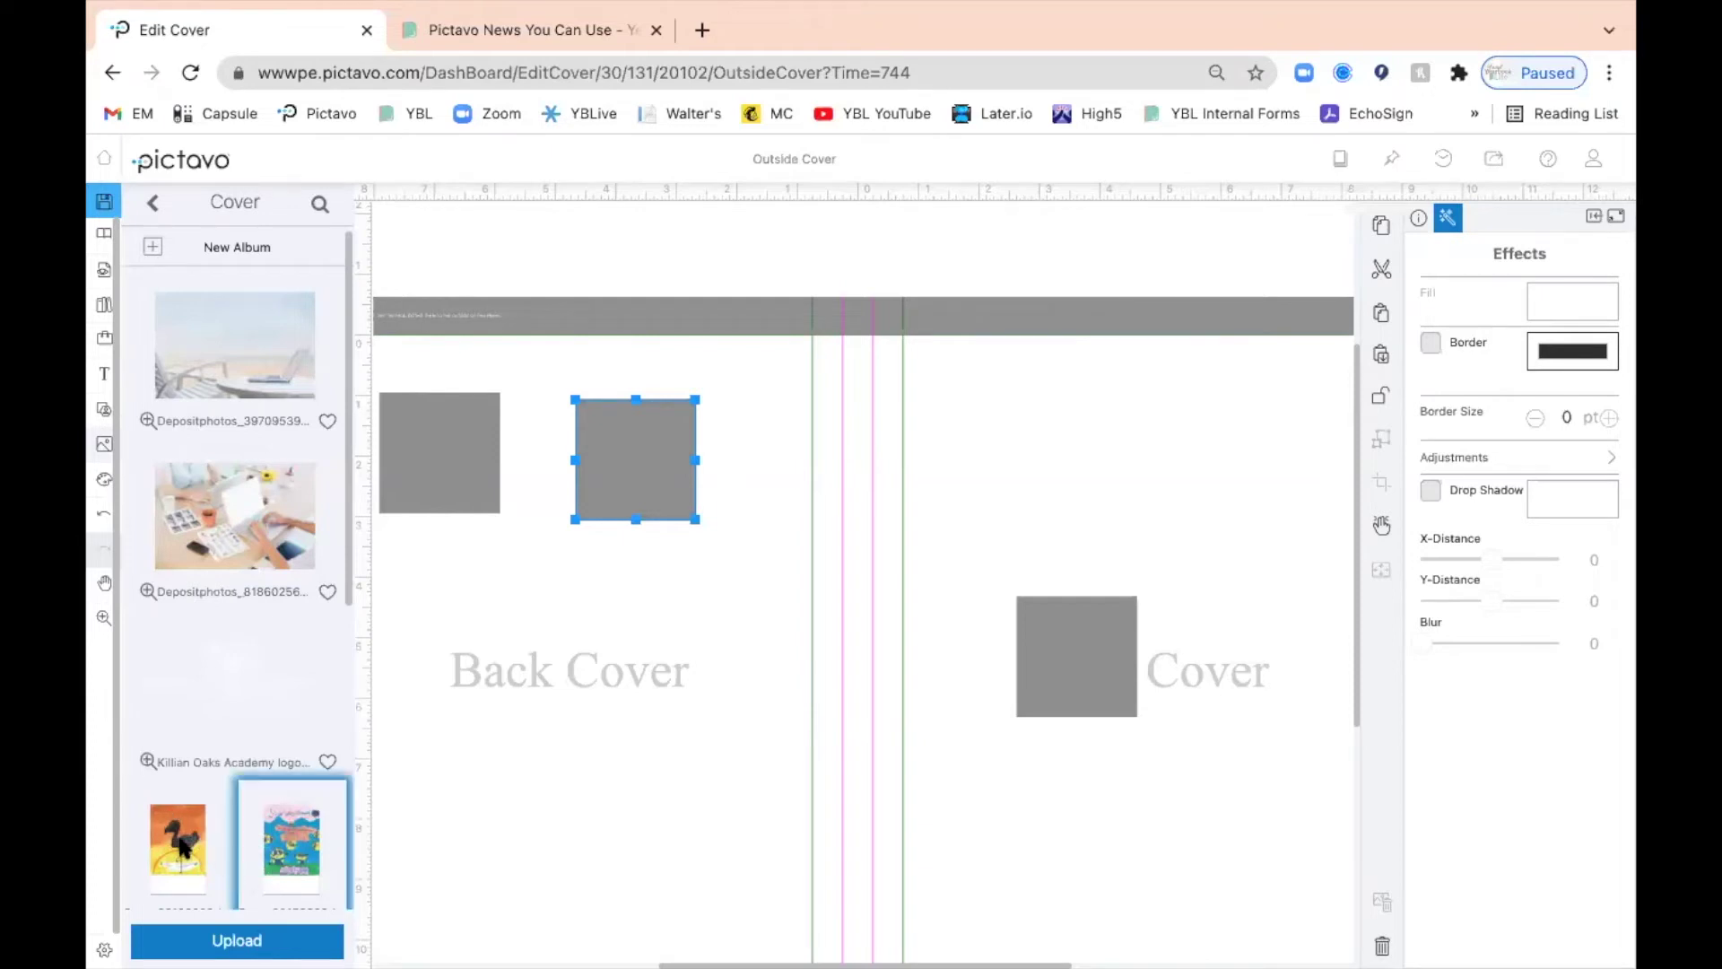
{"action": "left_click_drag", "start_coordinate": [182, 848], "coordinate": [1086, 659]}
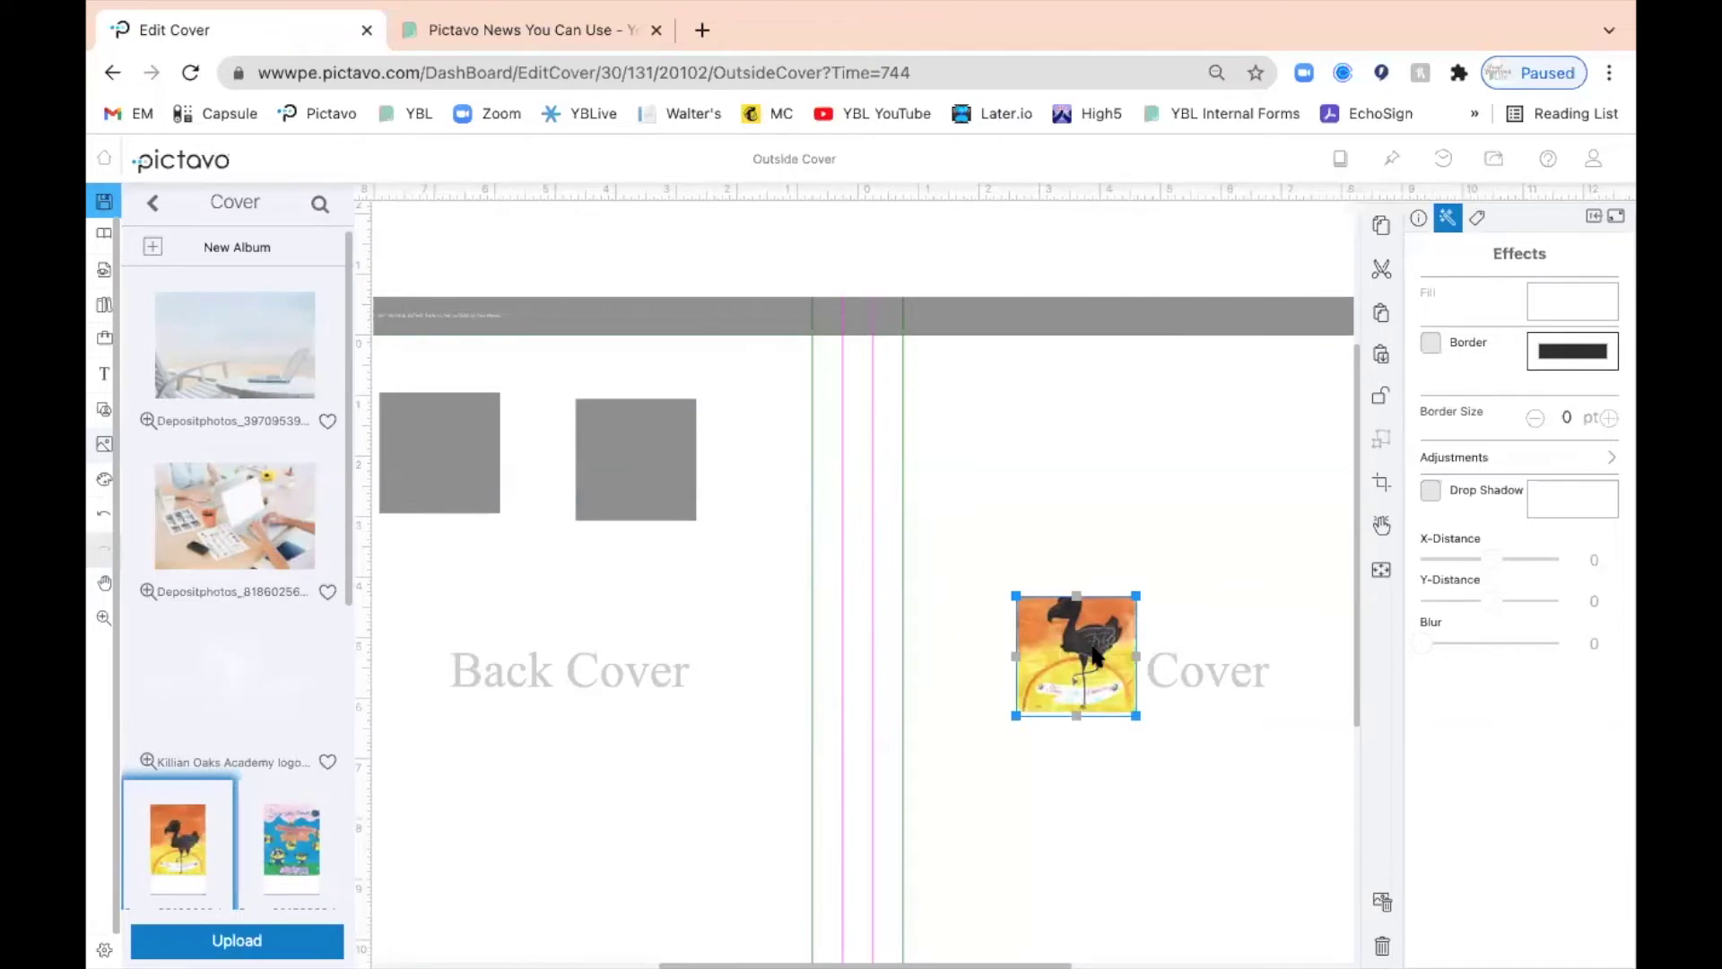
Step: Enlarge the bird artwork in crop mode and extend the crop frame to its full width and top, excluding the white strip below
{"action": "double_click", "coordinate": [1093, 655]}
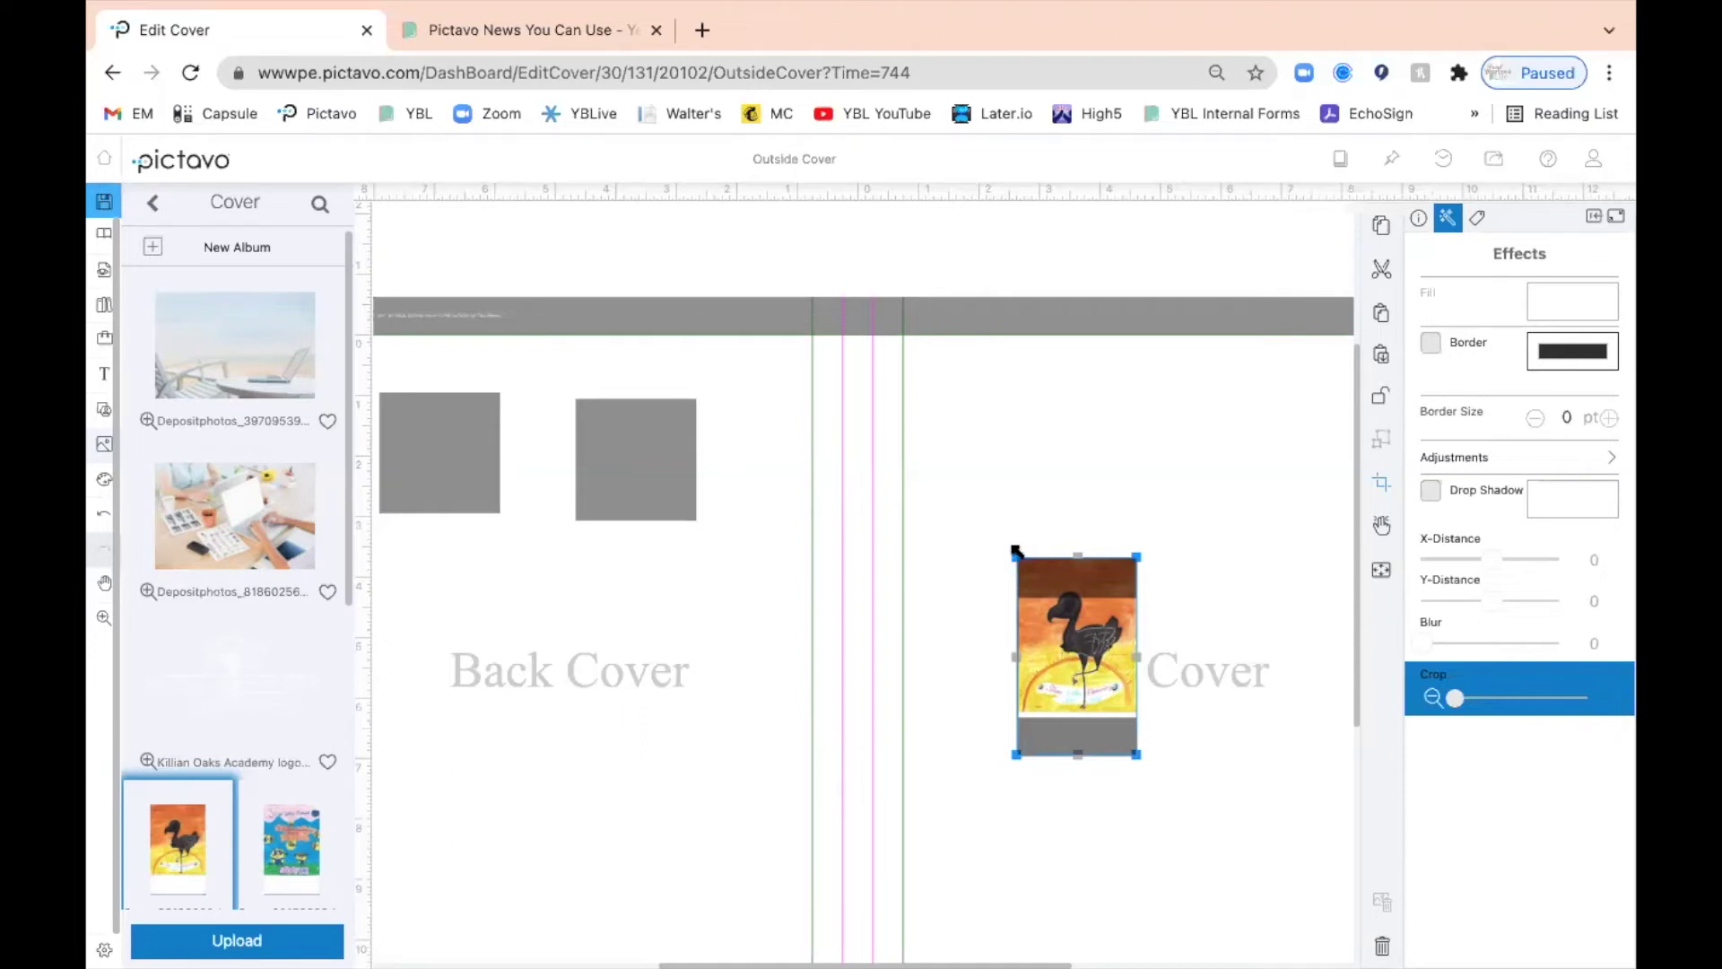
{"action": "mouse_move", "coordinate": [1008, 549]}
{"action": "left_mouse_down"}
{"action": "mouse_move", "coordinate": [980, 499]}
{"action": "mouse_move", "coordinate": [1015, 562]}
{"action": "mouse_move", "coordinate": [984, 511]}
{"action": "mouse_move", "coordinate": [1016, 545]}
{"action": "left_mouse_up"}
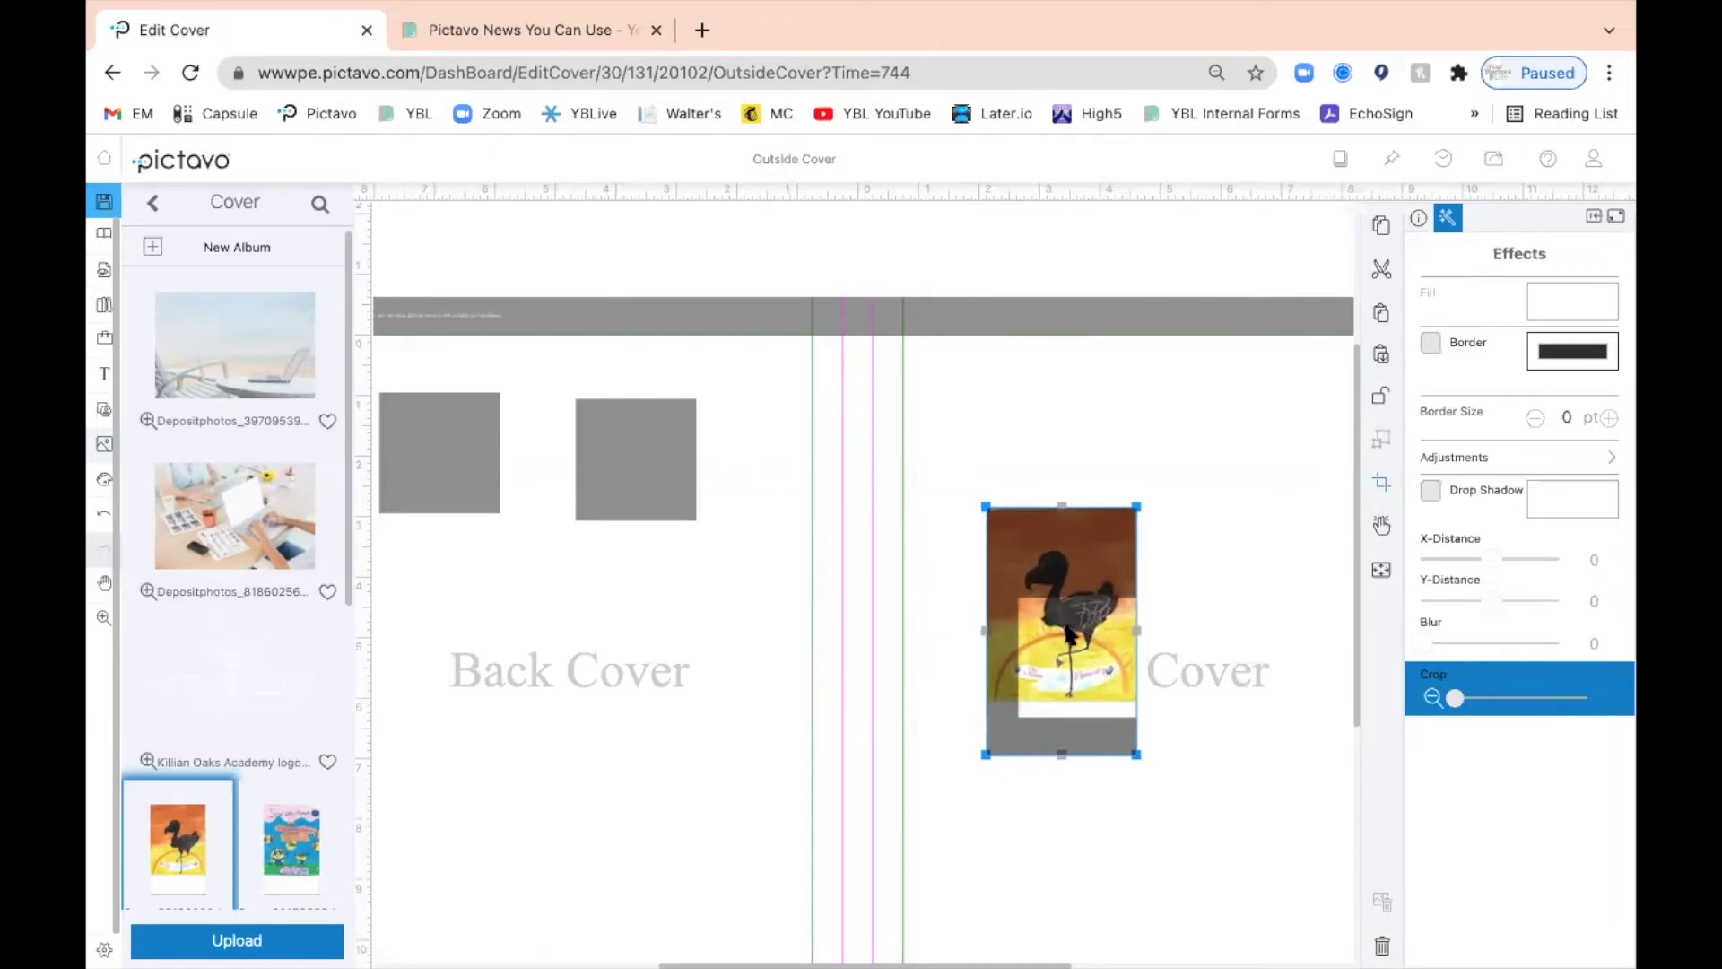
{"action": "left_click", "coordinate": [1073, 652]}
{"action": "left_click_drag", "start_coordinate": [1069, 646], "coordinate": [1041, 637]}
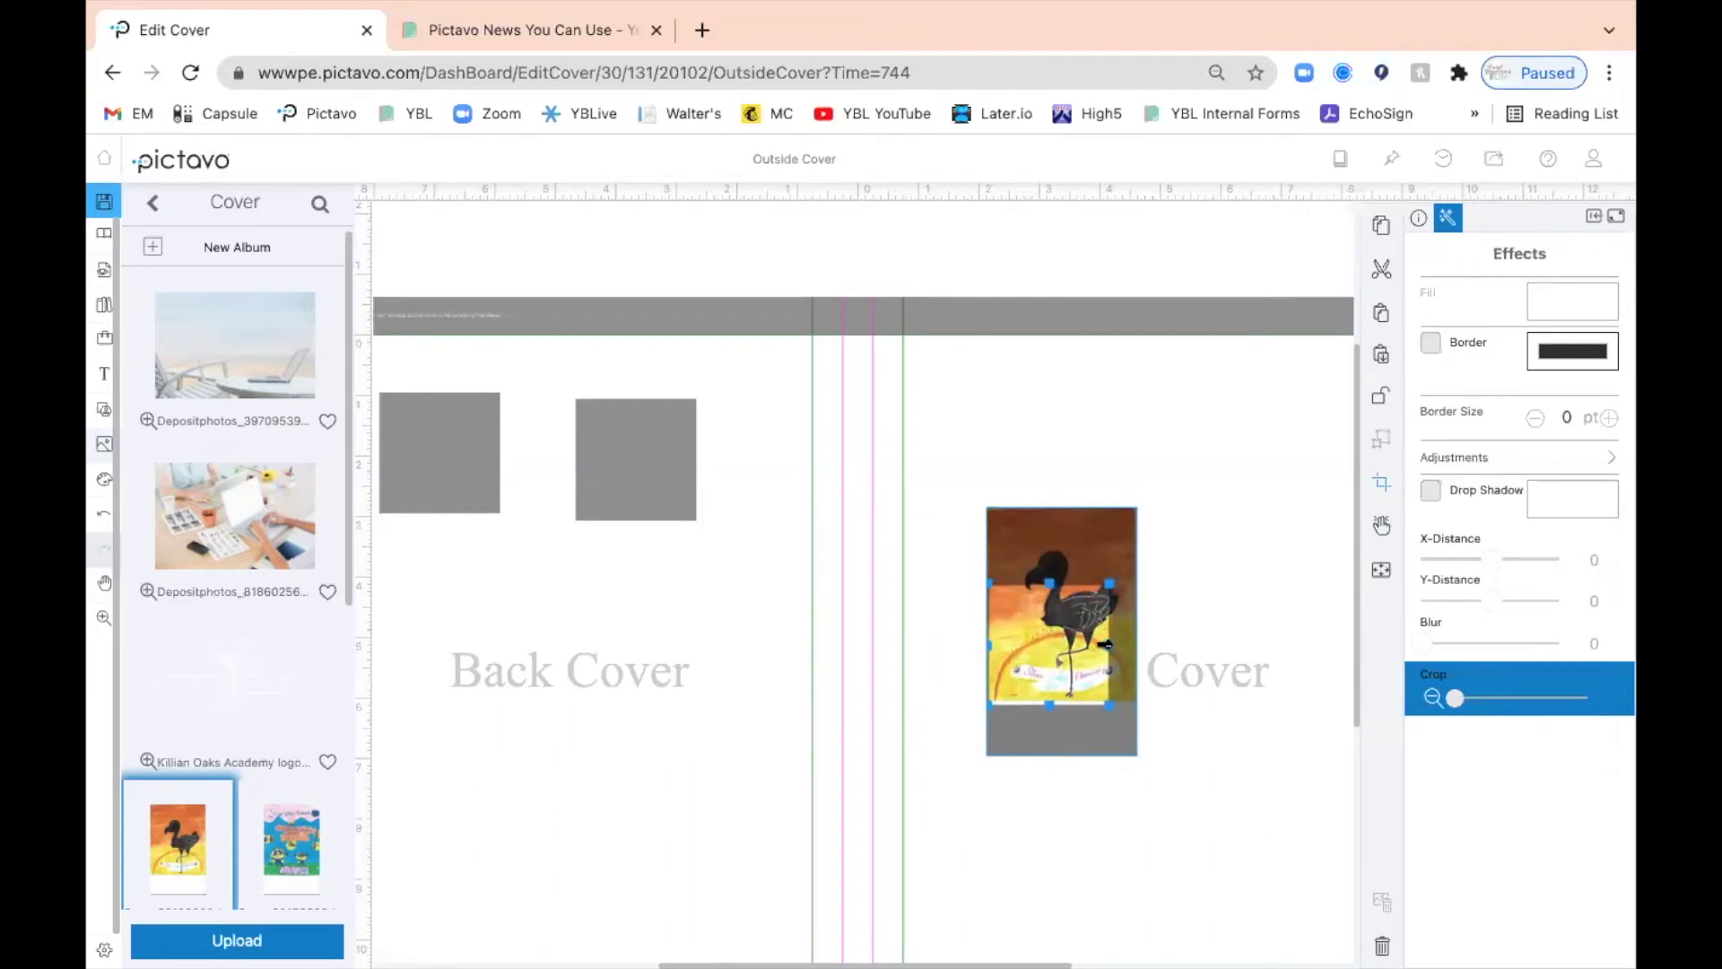
{"action": "left_click_drag", "start_coordinate": [1105, 644], "coordinate": [1134, 633]}
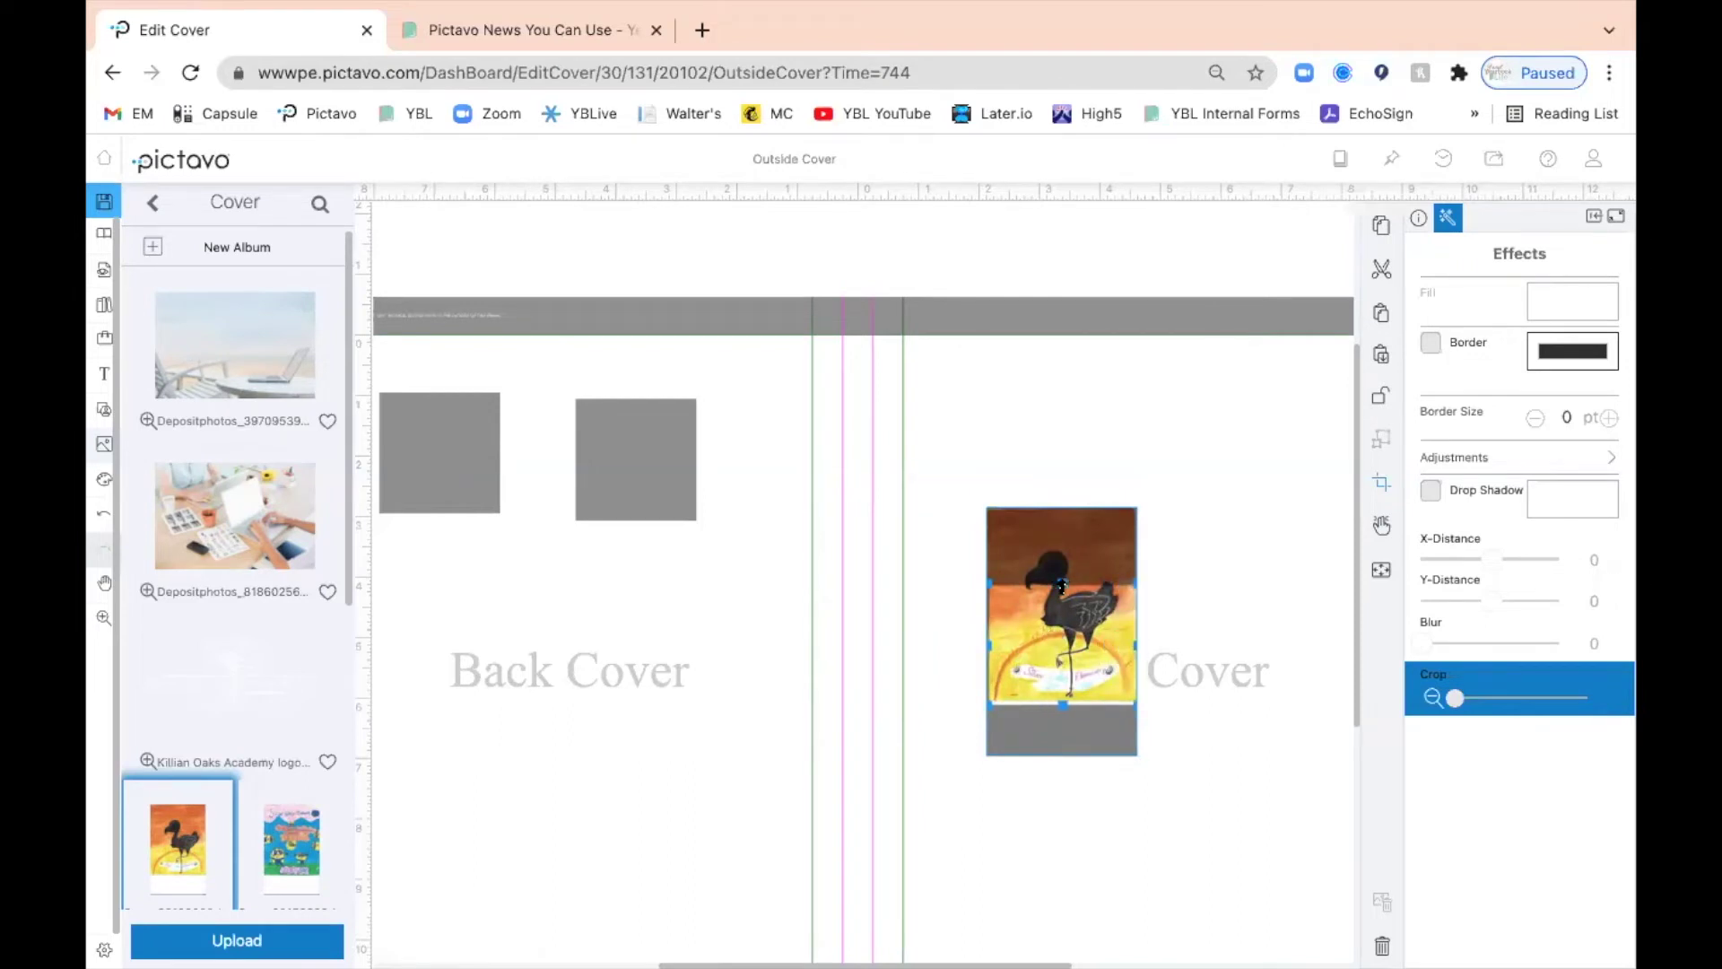
{"action": "left_click_drag", "start_coordinate": [1062, 581], "coordinate": [1055, 513]}
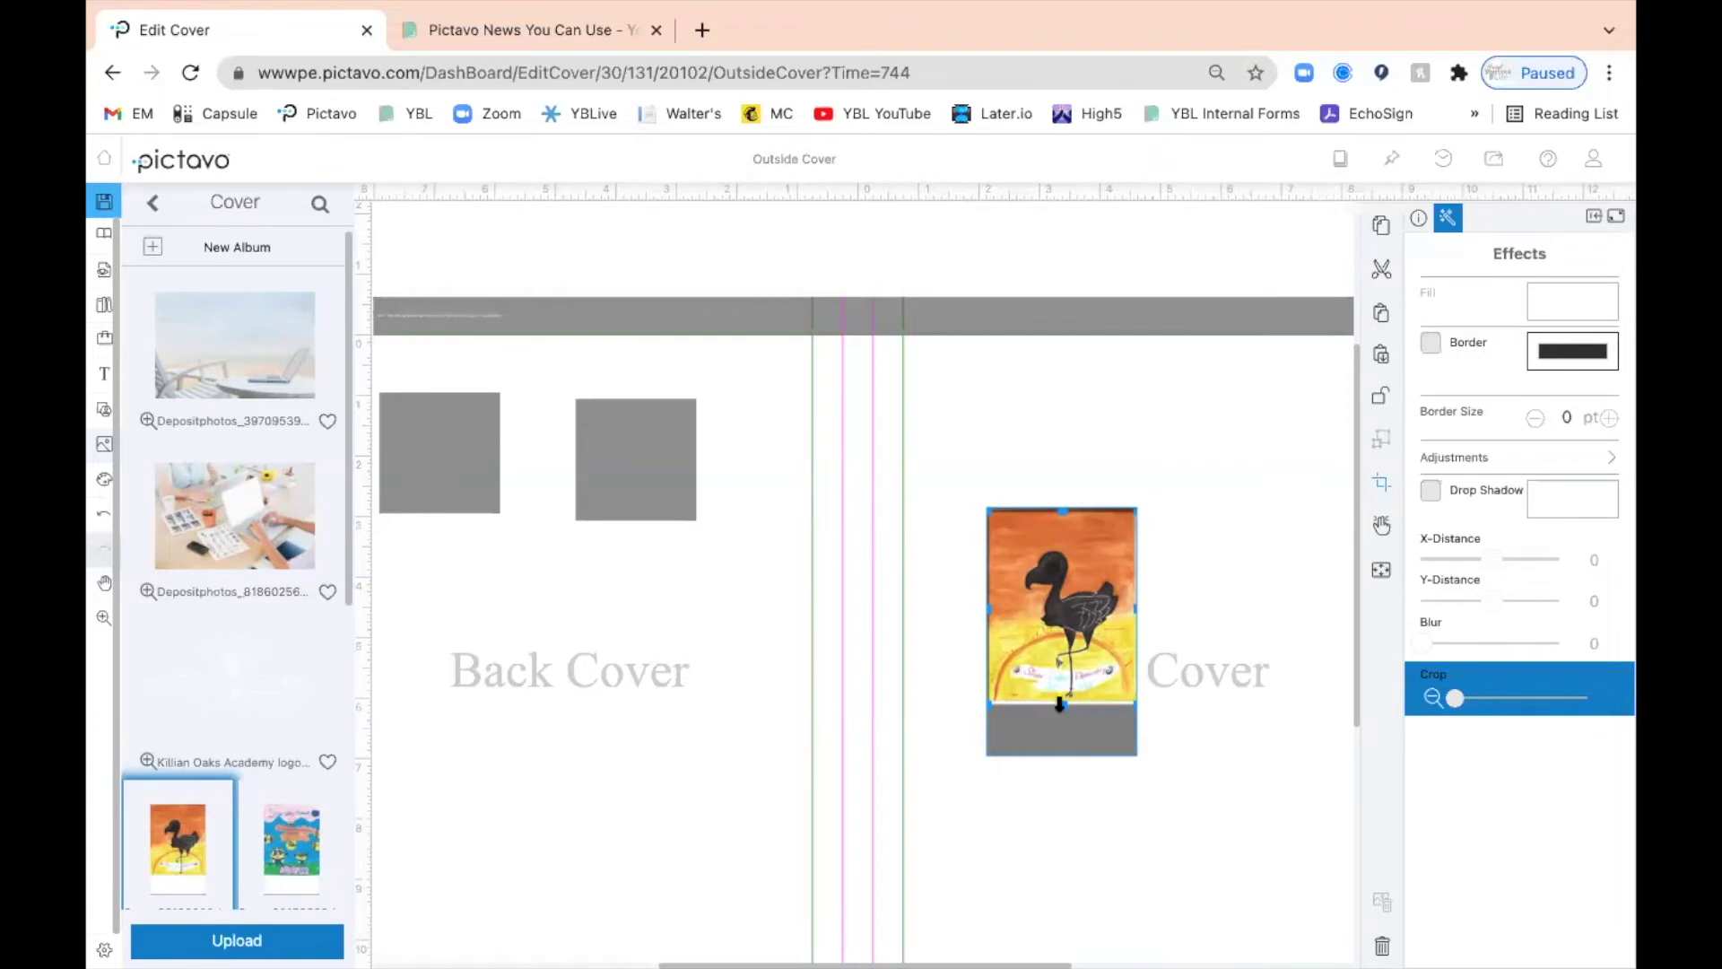
{"action": "left_click_drag", "start_coordinate": [1059, 705], "coordinate": [1060, 700]}
{"action": "left_click", "coordinate": [1206, 553]}
Step: Enlarge the cropped bird artwork and position it against the front cover's spine guide and the cover's top edge
{"action": "left_click", "coordinate": [998, 610]}
{"action": "left_click_drag", "start_coordinate": [980, 507], "coordinate": [898, 369]}
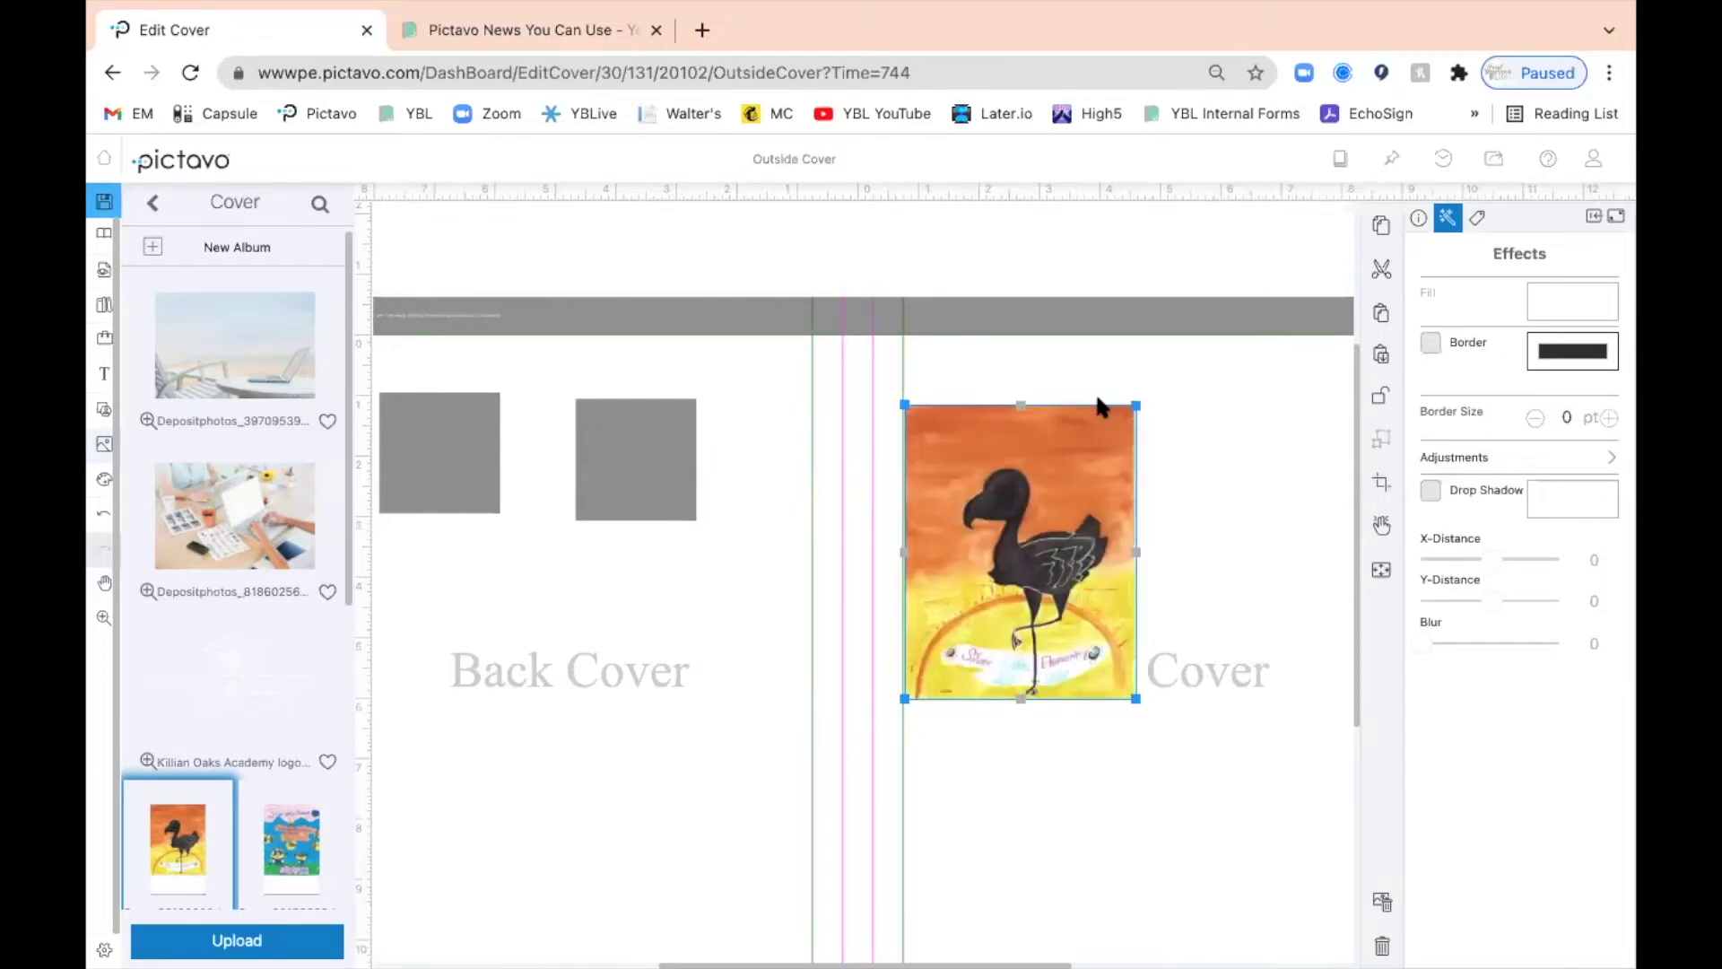
{"action": "left_click_drag", "start_coordinate": [1135, 407], "coordinate": [1302, 391]}
{"action": "left_click_drag", "start_coordinate": [1070, 383], "coordinate": [847, 309]}
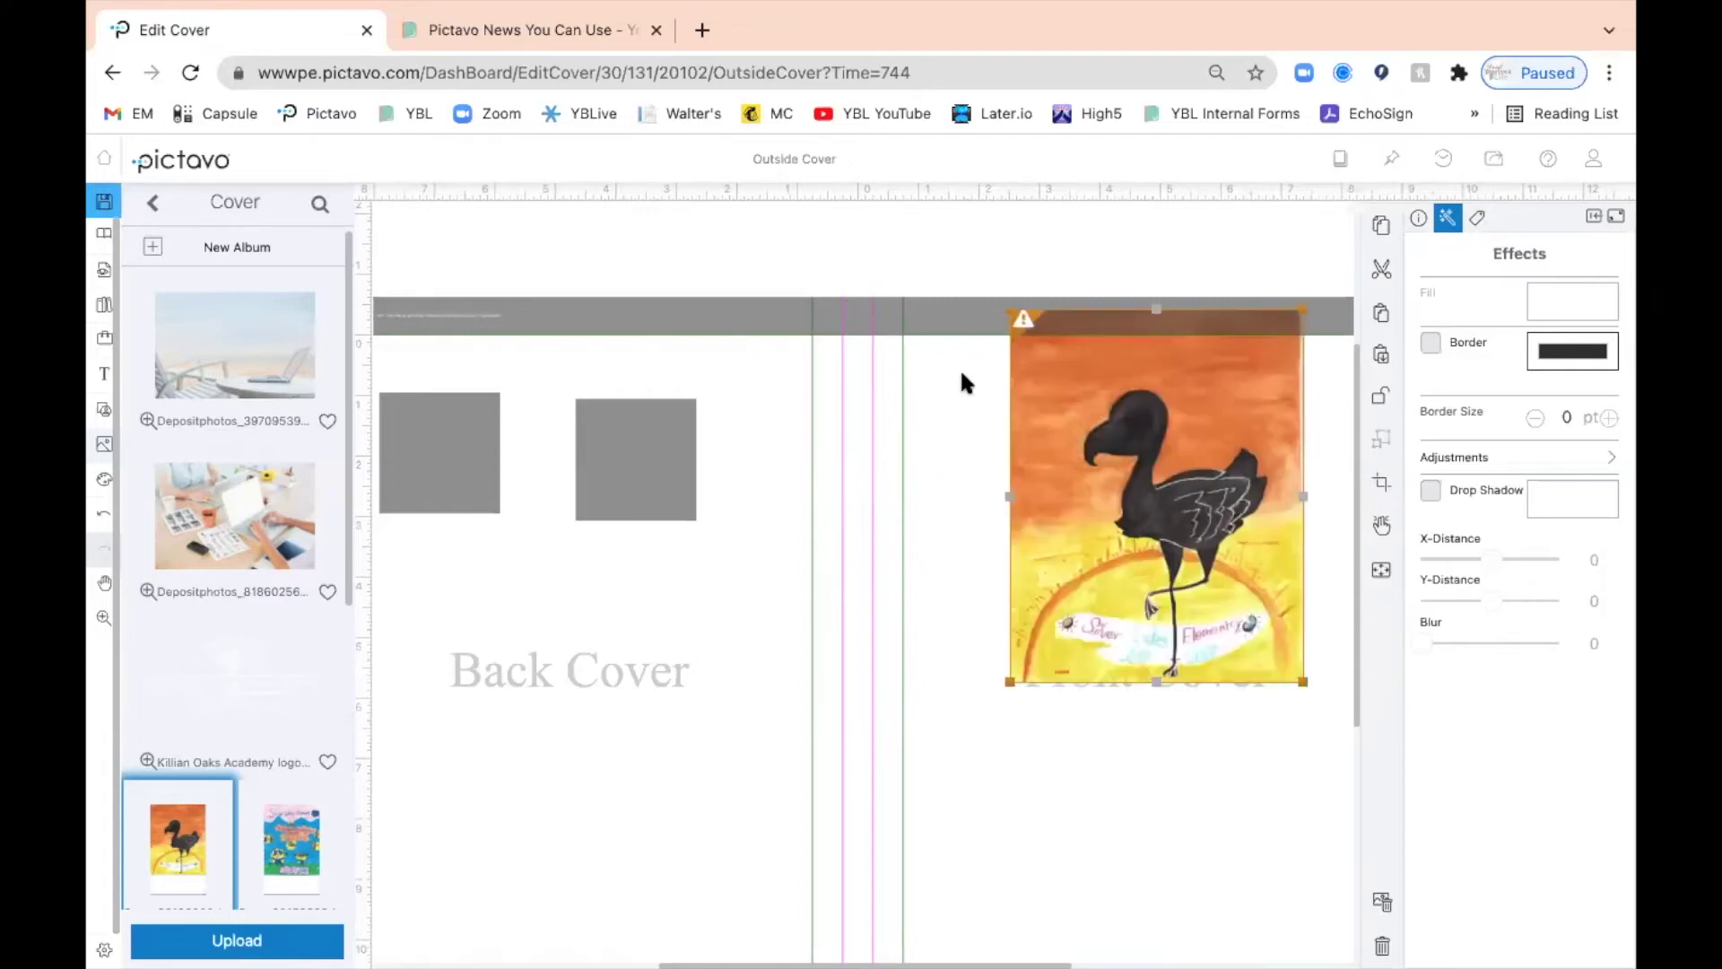
{"action": "left_click_drag", "start_coordinate": [1202, 525], "coordinate": [1020, 512]}
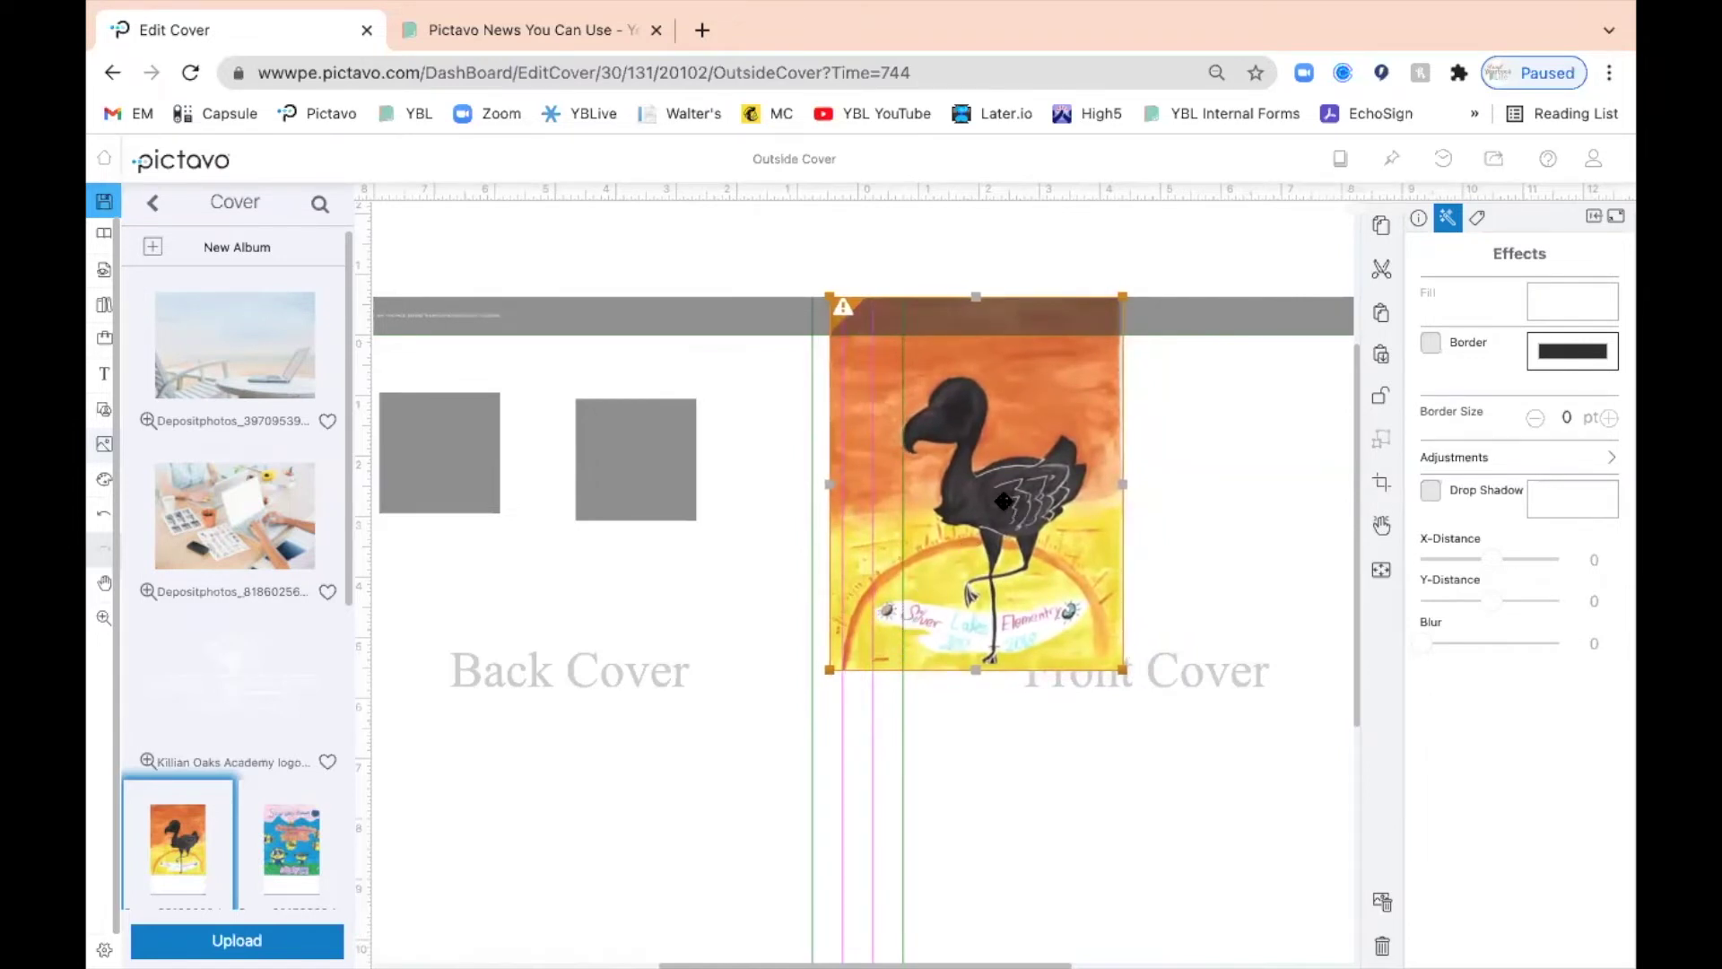
{"action": "left_click_drag", "start_coordinate": [970, 315], "coordinate": [1039, 320]}
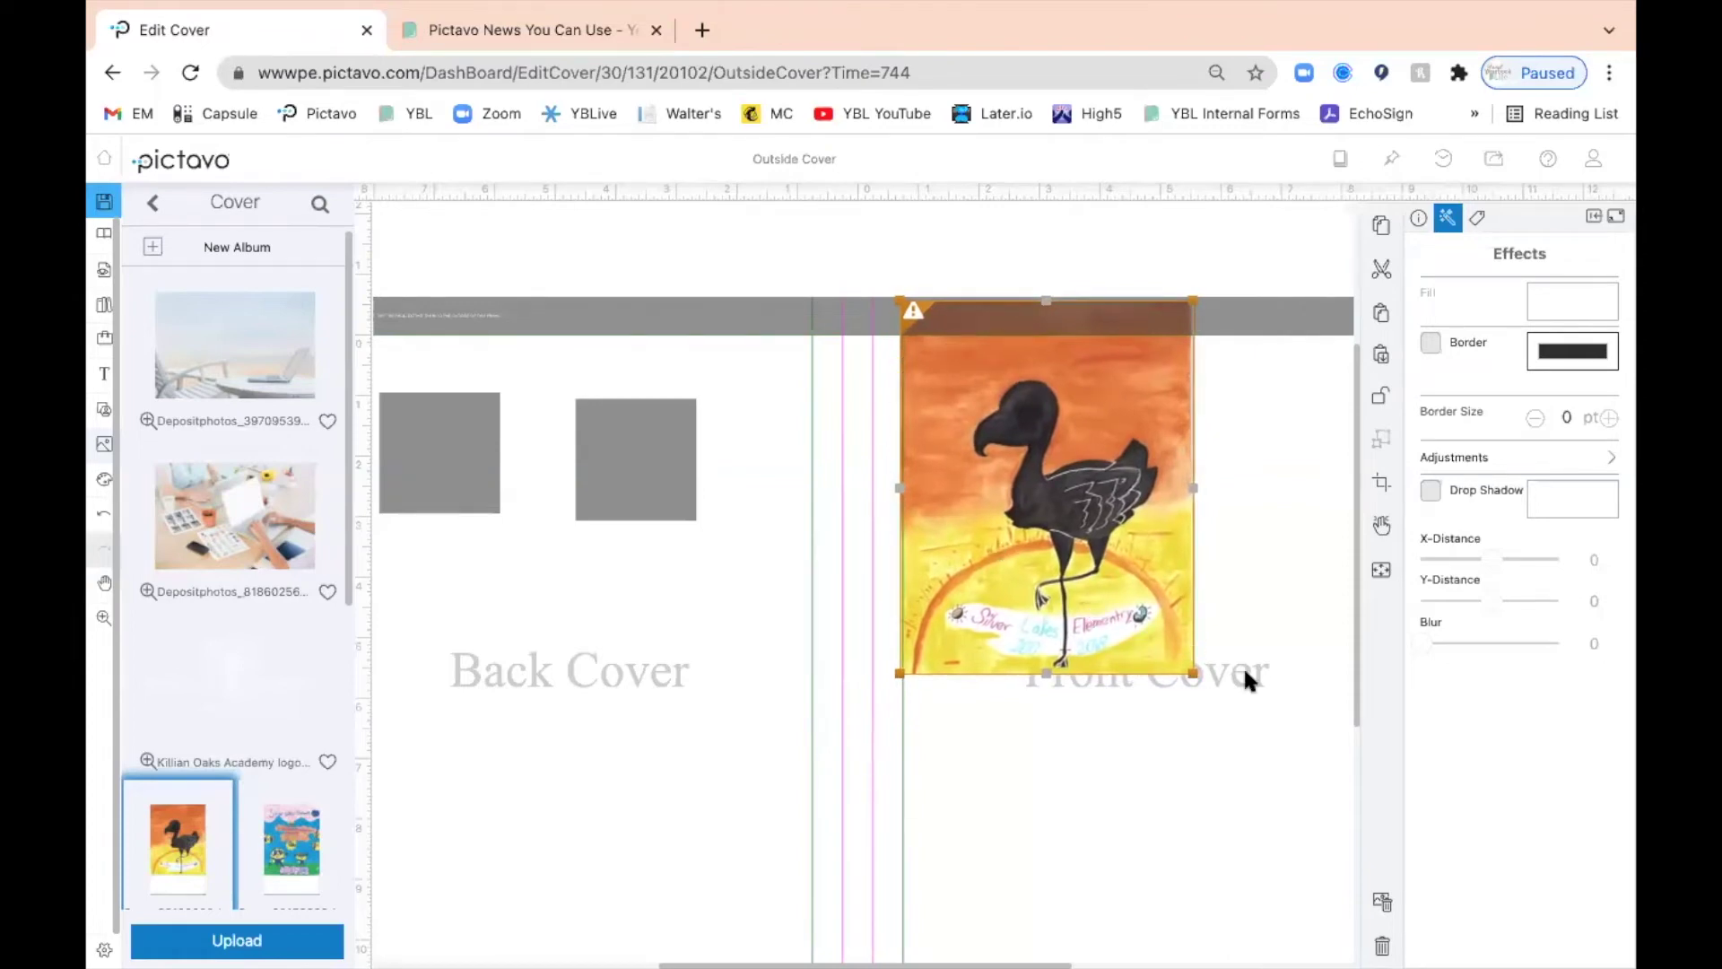
Step: Enlarge the bird artwork across the front cover until it extends past the outer edge and down to the bottom bleed edge
{"action": "scroll", "coordinate": [1243, 665], "scroll_direction": "right", "scroll_amount": 4}
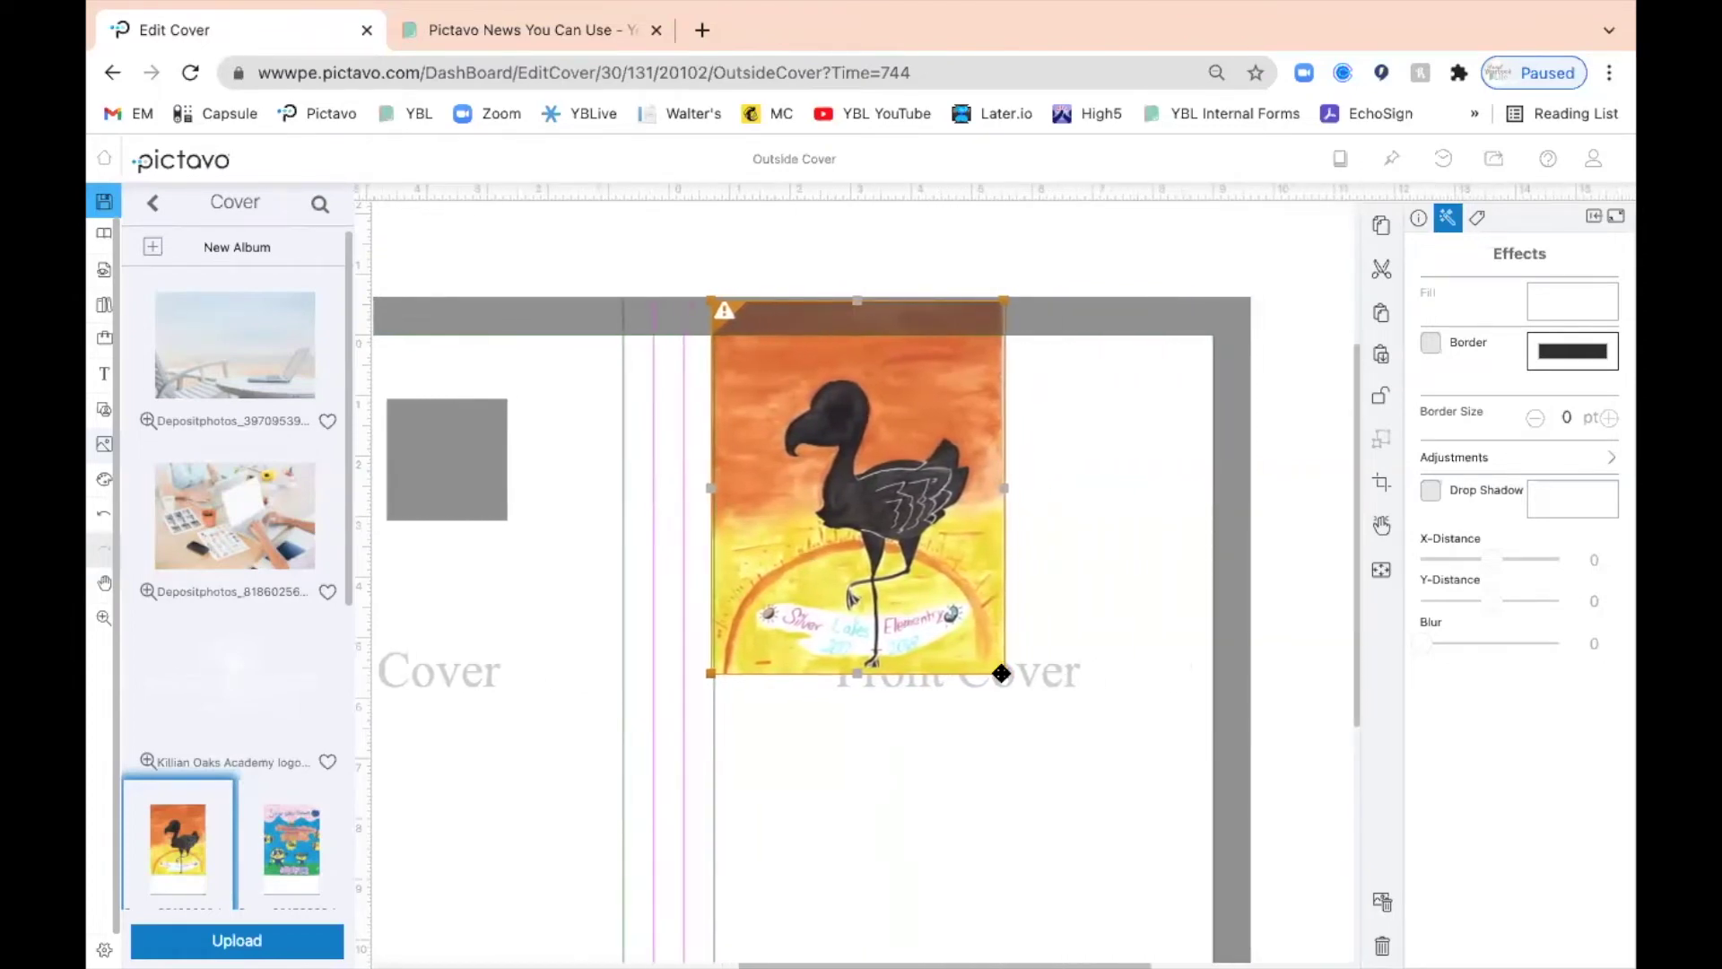
{"action": "left_click_drag", "start_coordinate": [1007, 677], "coordinate": [1260, 948]}
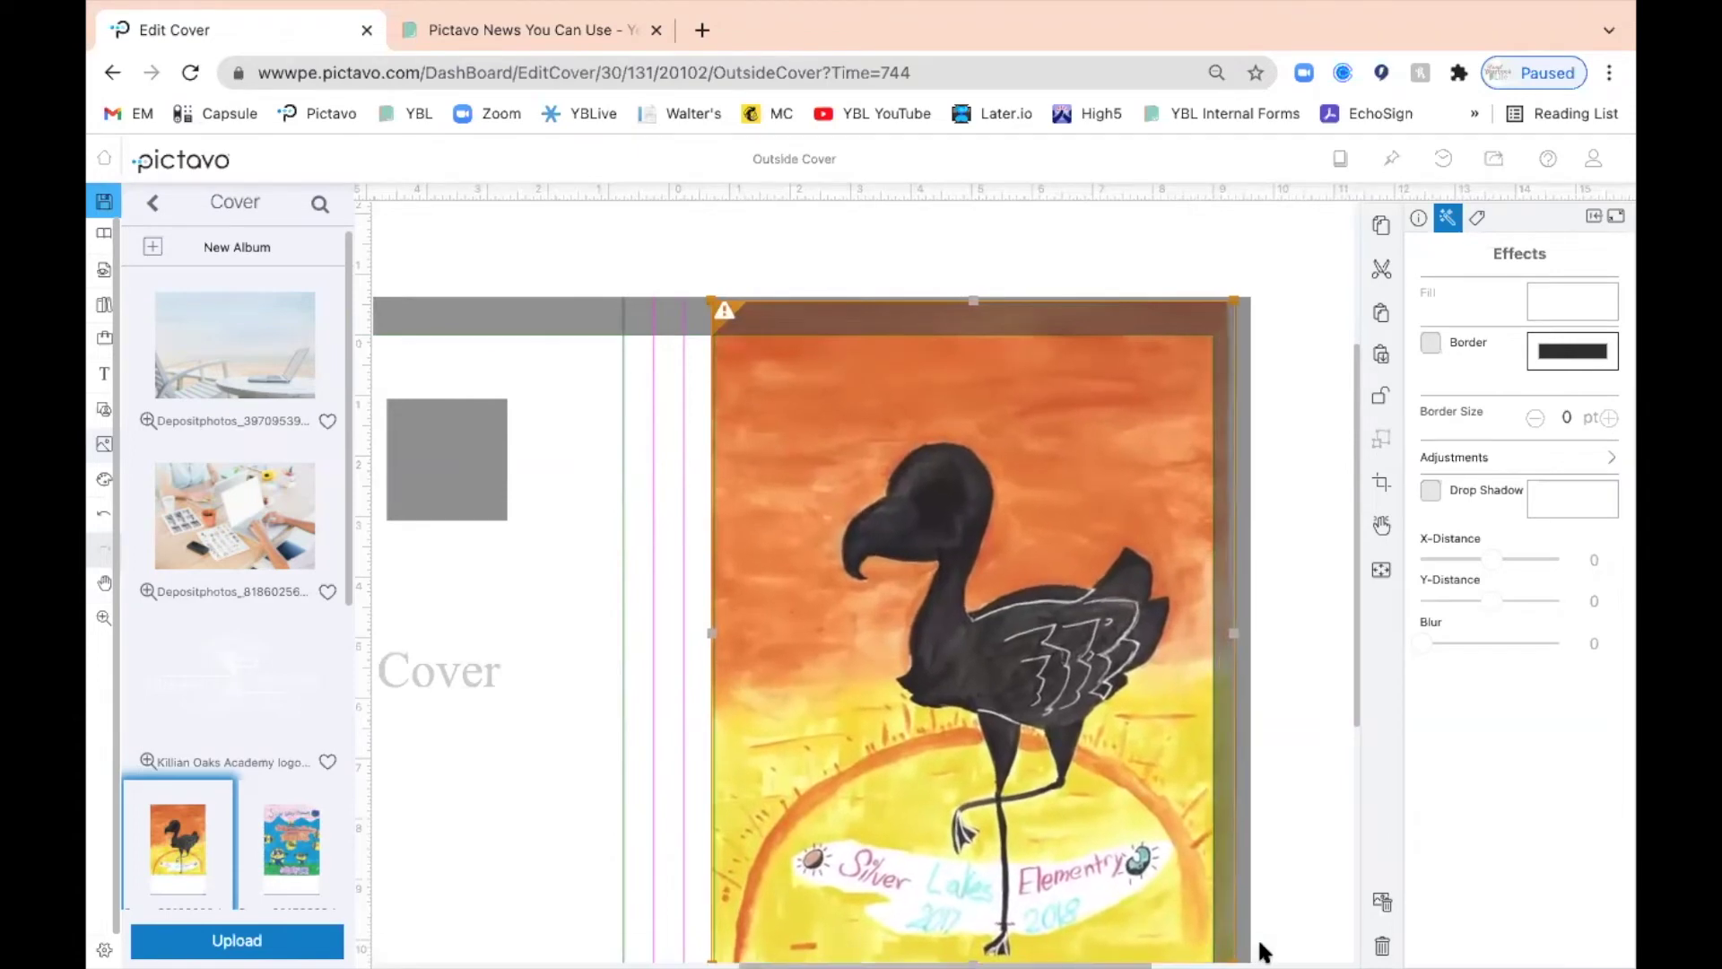
{"action": "scroll", "coordinate": [1180, 619], "scroll_direction": "down", "scroll_amount": 3}
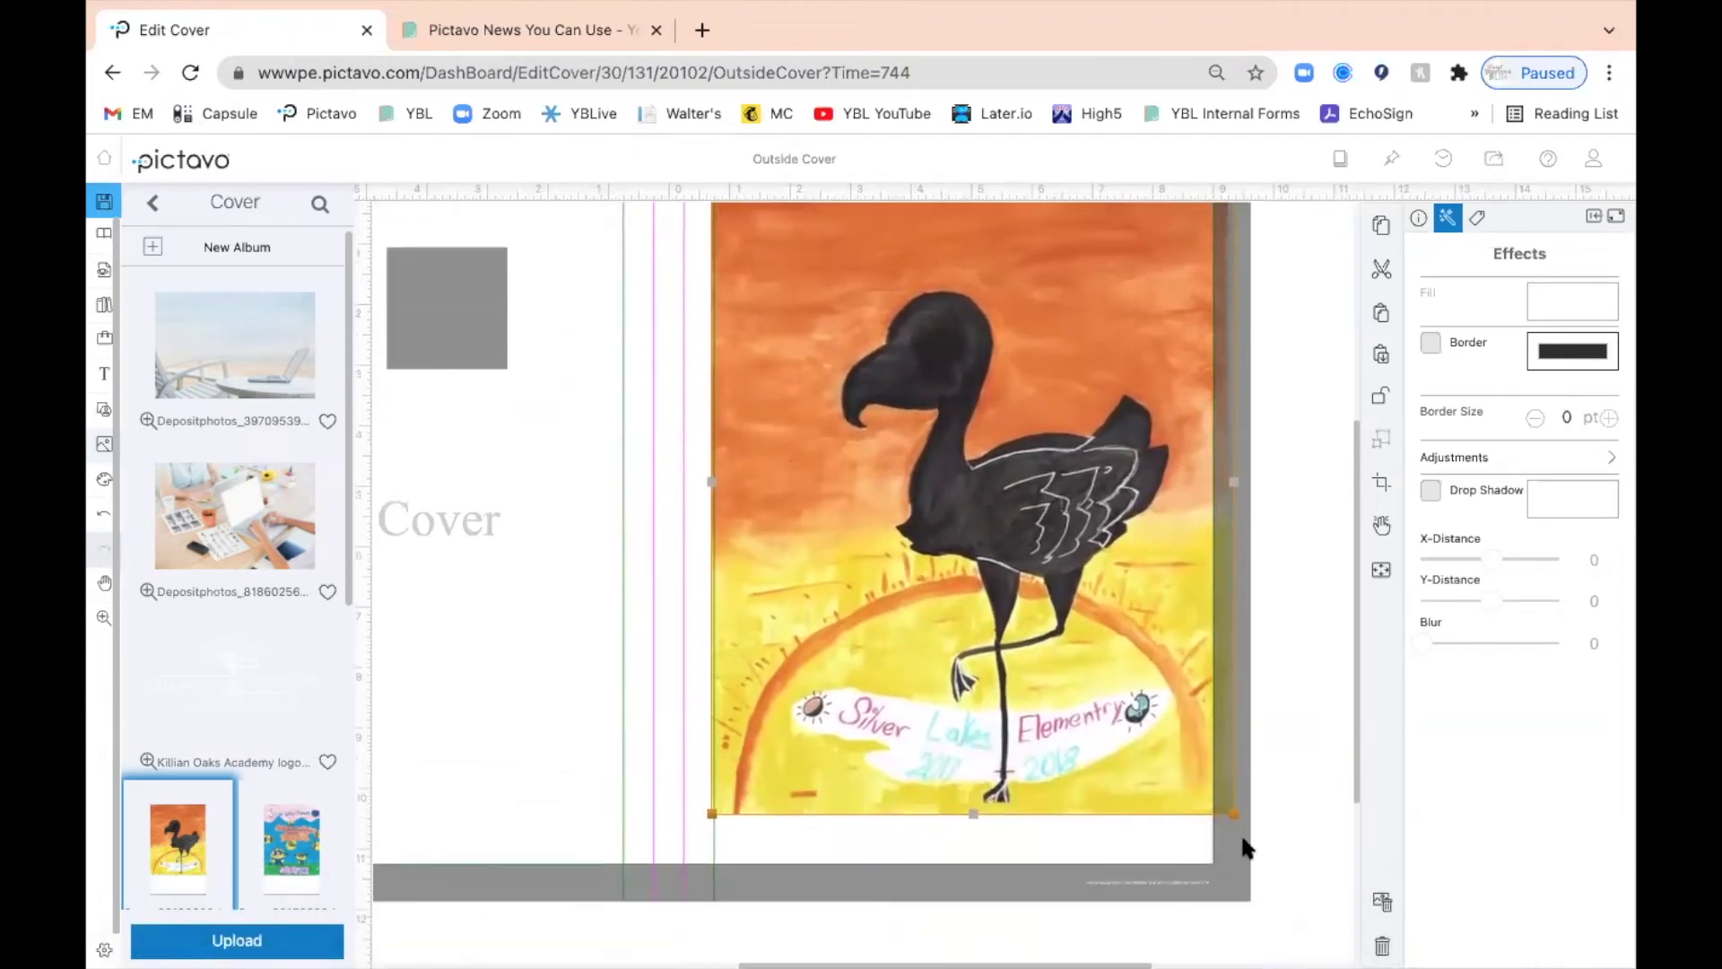
{"action": "left_click_drag", "start_coordinate": [1246, 832], "coordinate": [1205, 791]}
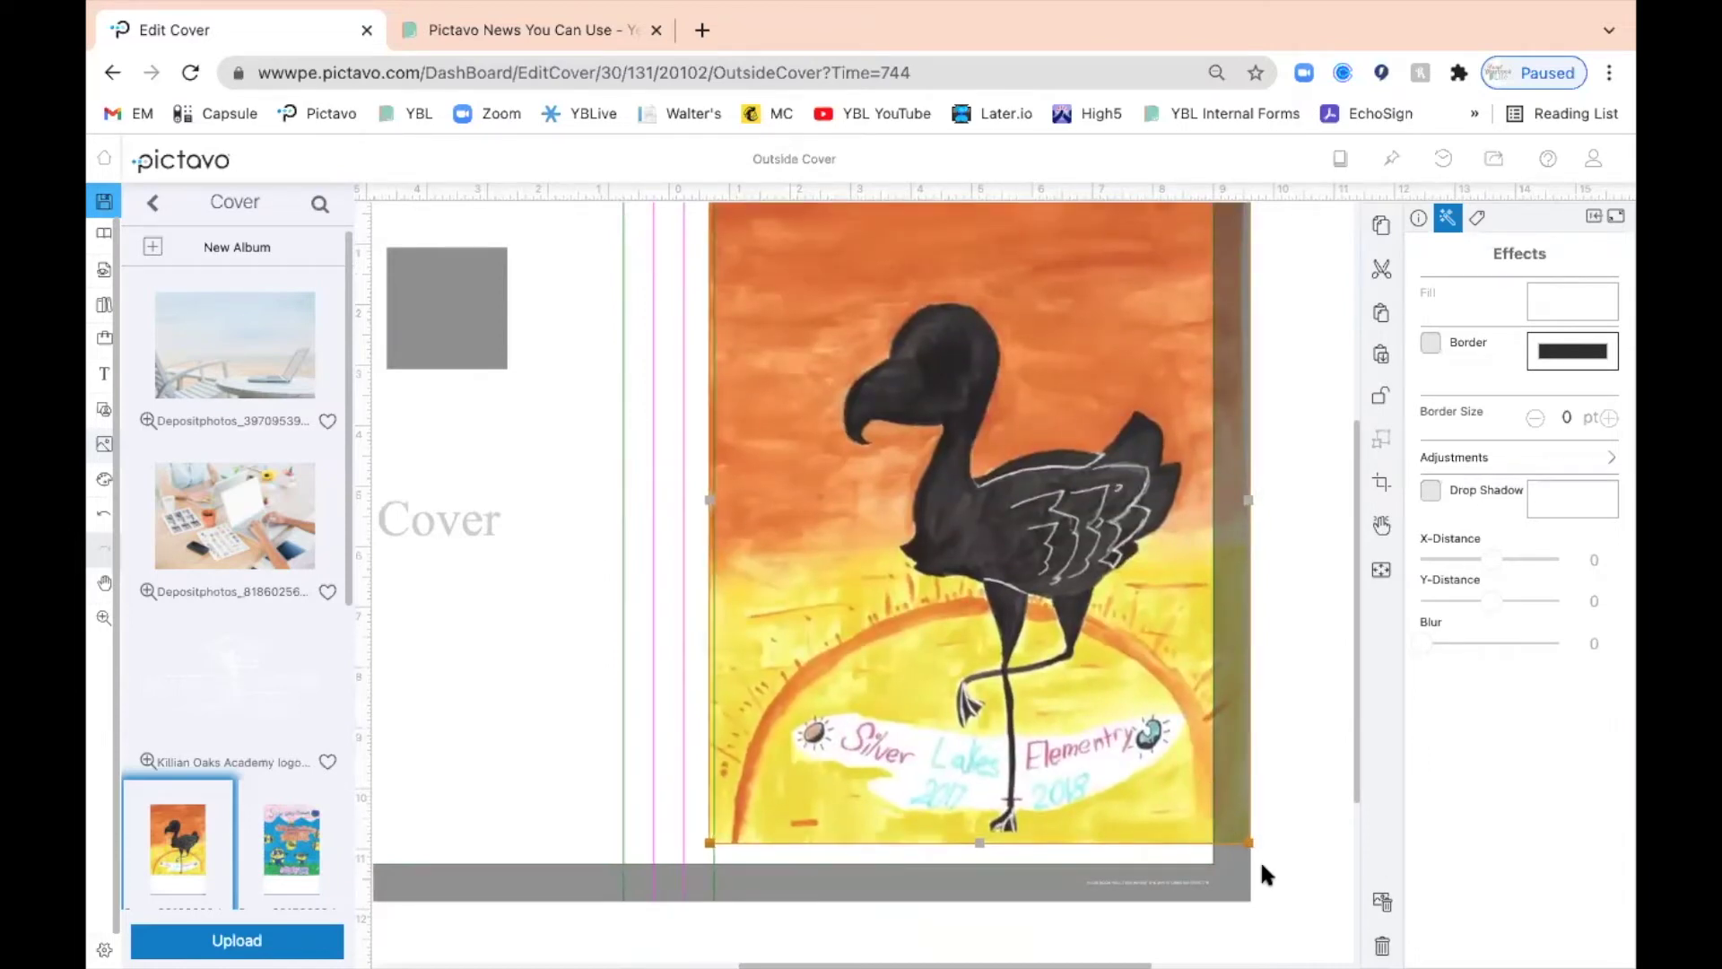
{"action": "mouse_move", "coordinate": [1248, 843]}
{"action": "left_mouse_down"}
{"action": "mouse_move", "coordinate": [1283, 873]}
{"action": "mouse_move", "coordinate": [1242, 845]}
{"action": "left_mouse_up"}
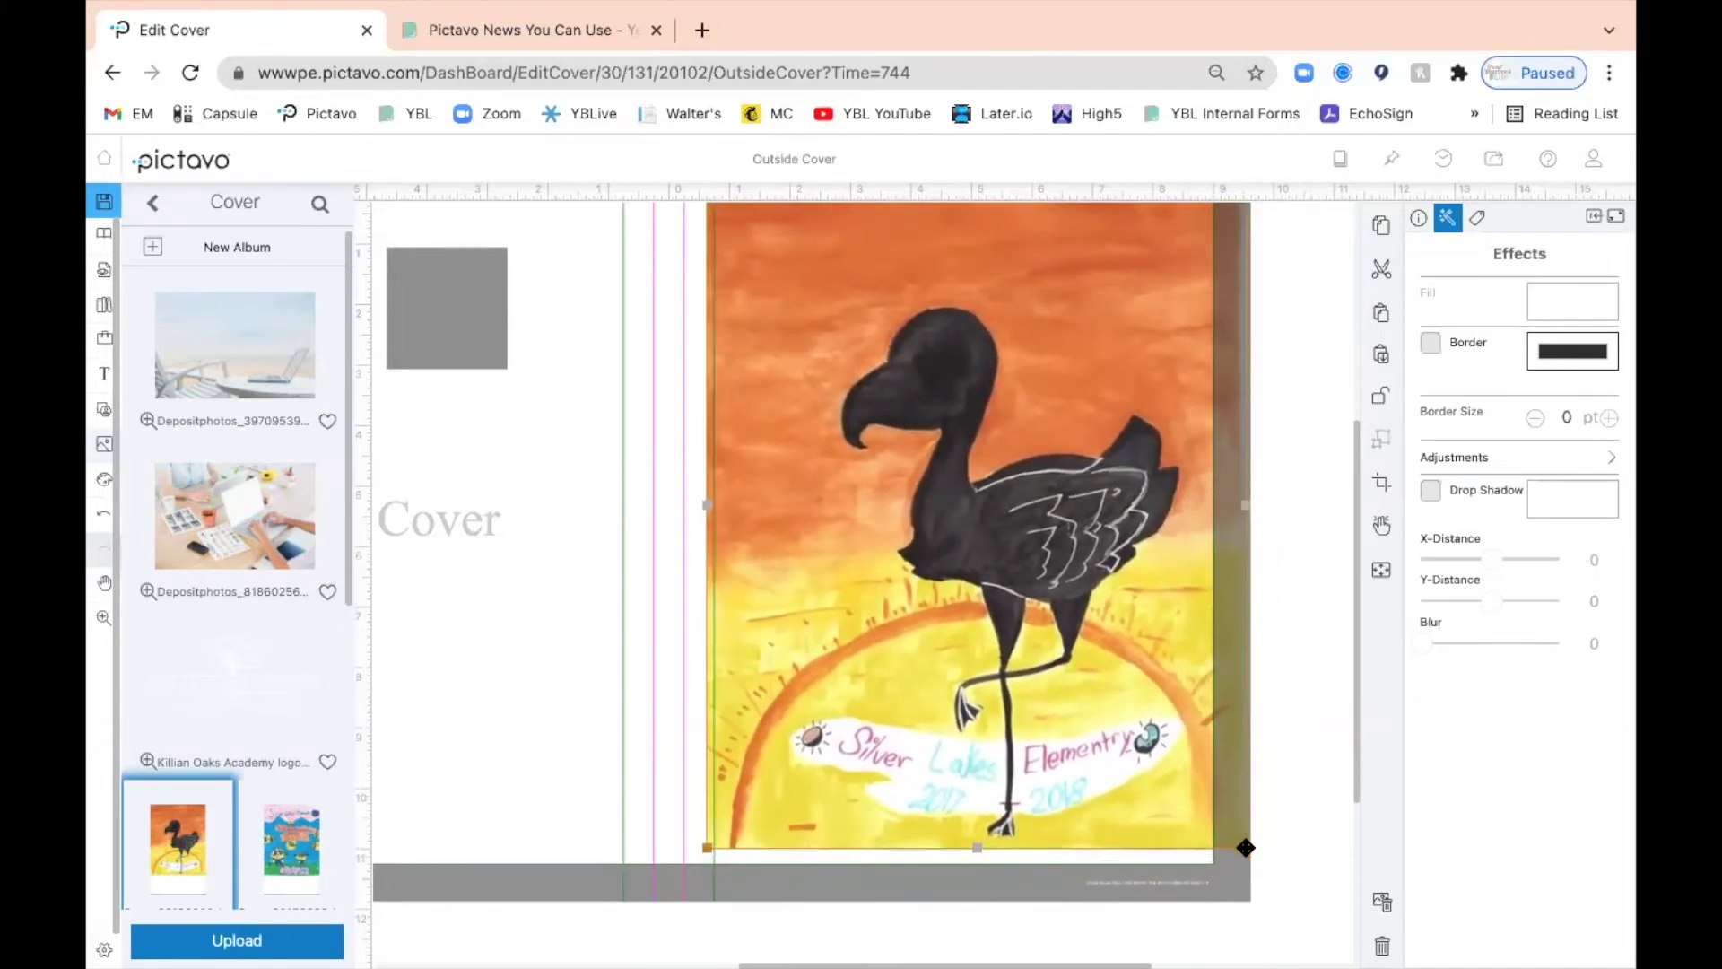
{"action": "left_click_drag", "start_coordinate": [1263, 854], "coordinate": [1321, 900]}
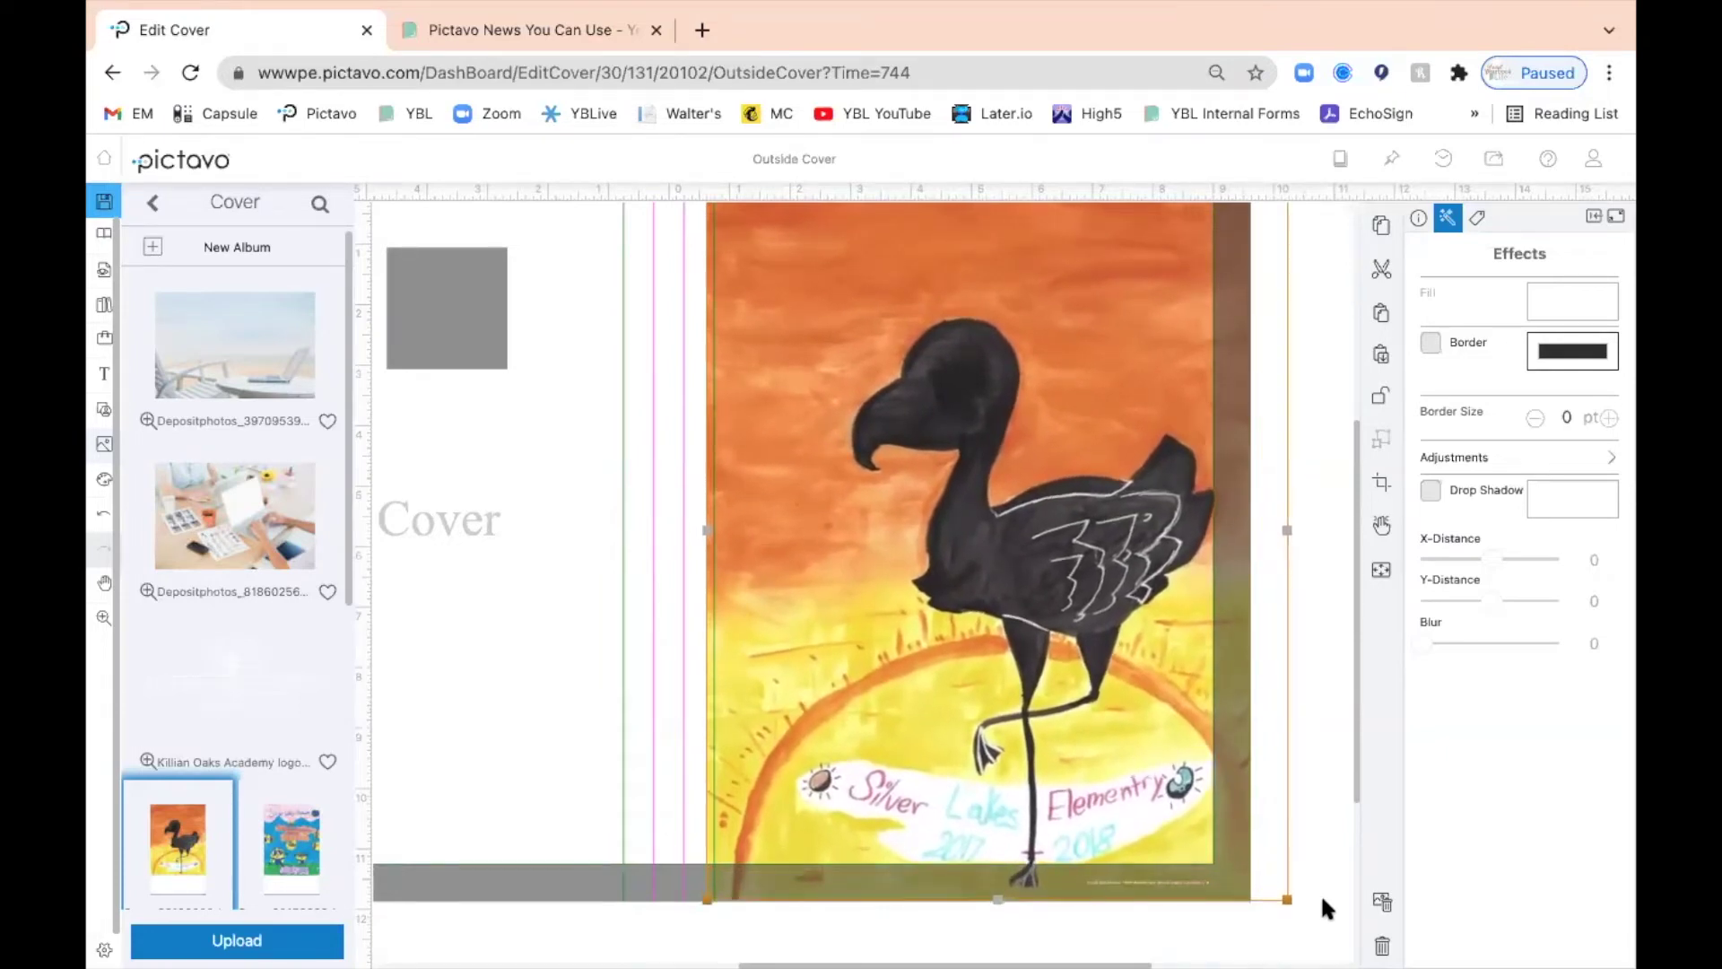
Step: Shift the bird artwork toward the spine to align with the outer bleed edge, and enlarge it up to the top bleed edge
{"action": "left_click_drag", "start_coordinate": [1228, 501], "coordinate": [1192, 506]}
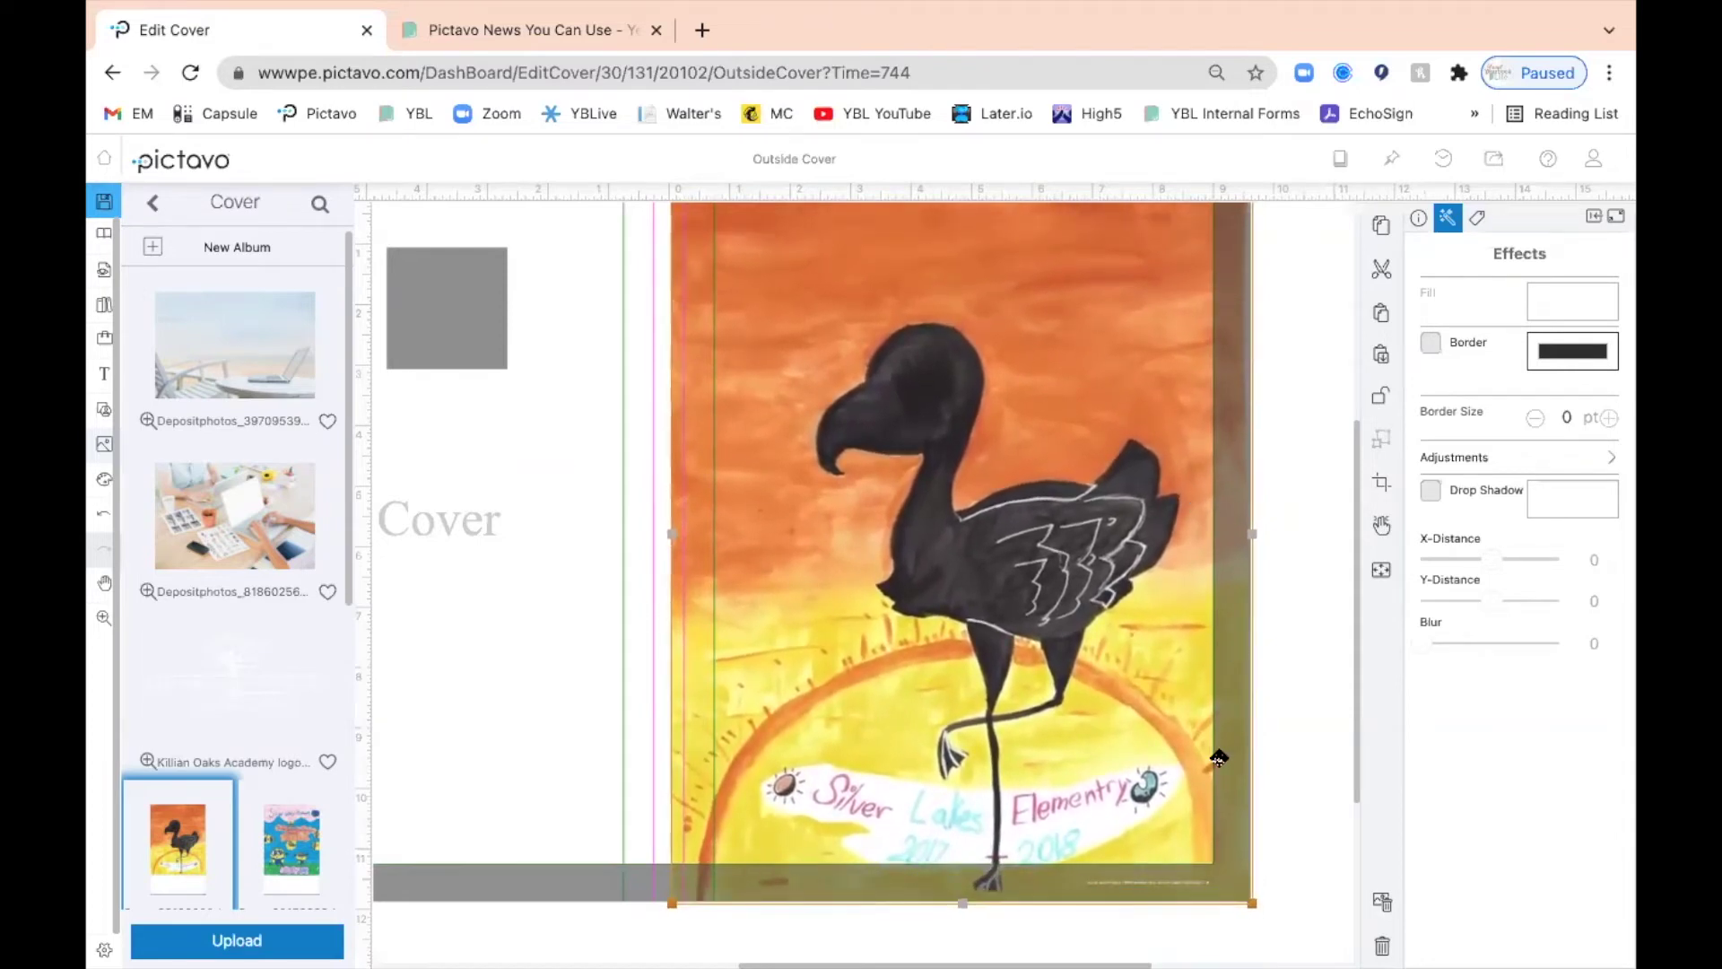
{"action": "scroll", "coordinate": [1207, 342], "scroll_direction": "up", "scroll_amount": 3}
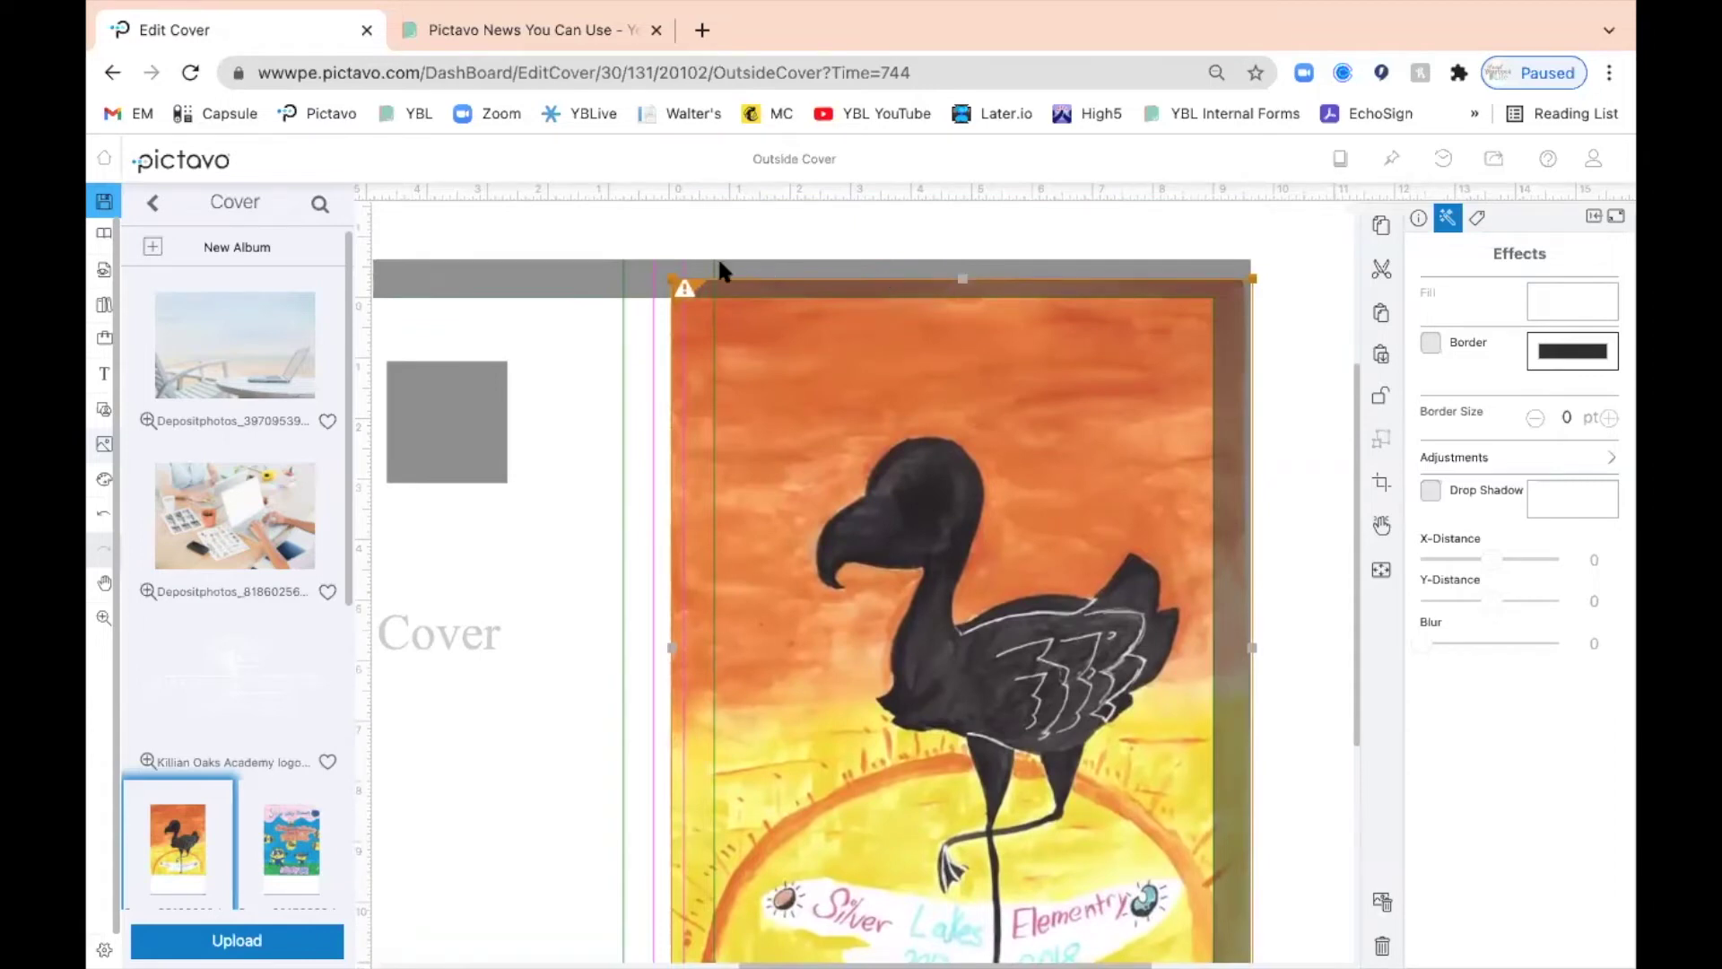
{"action": "left_click_drag", "start_coordinate": [669, 274], "coordinate": [661, 254]}
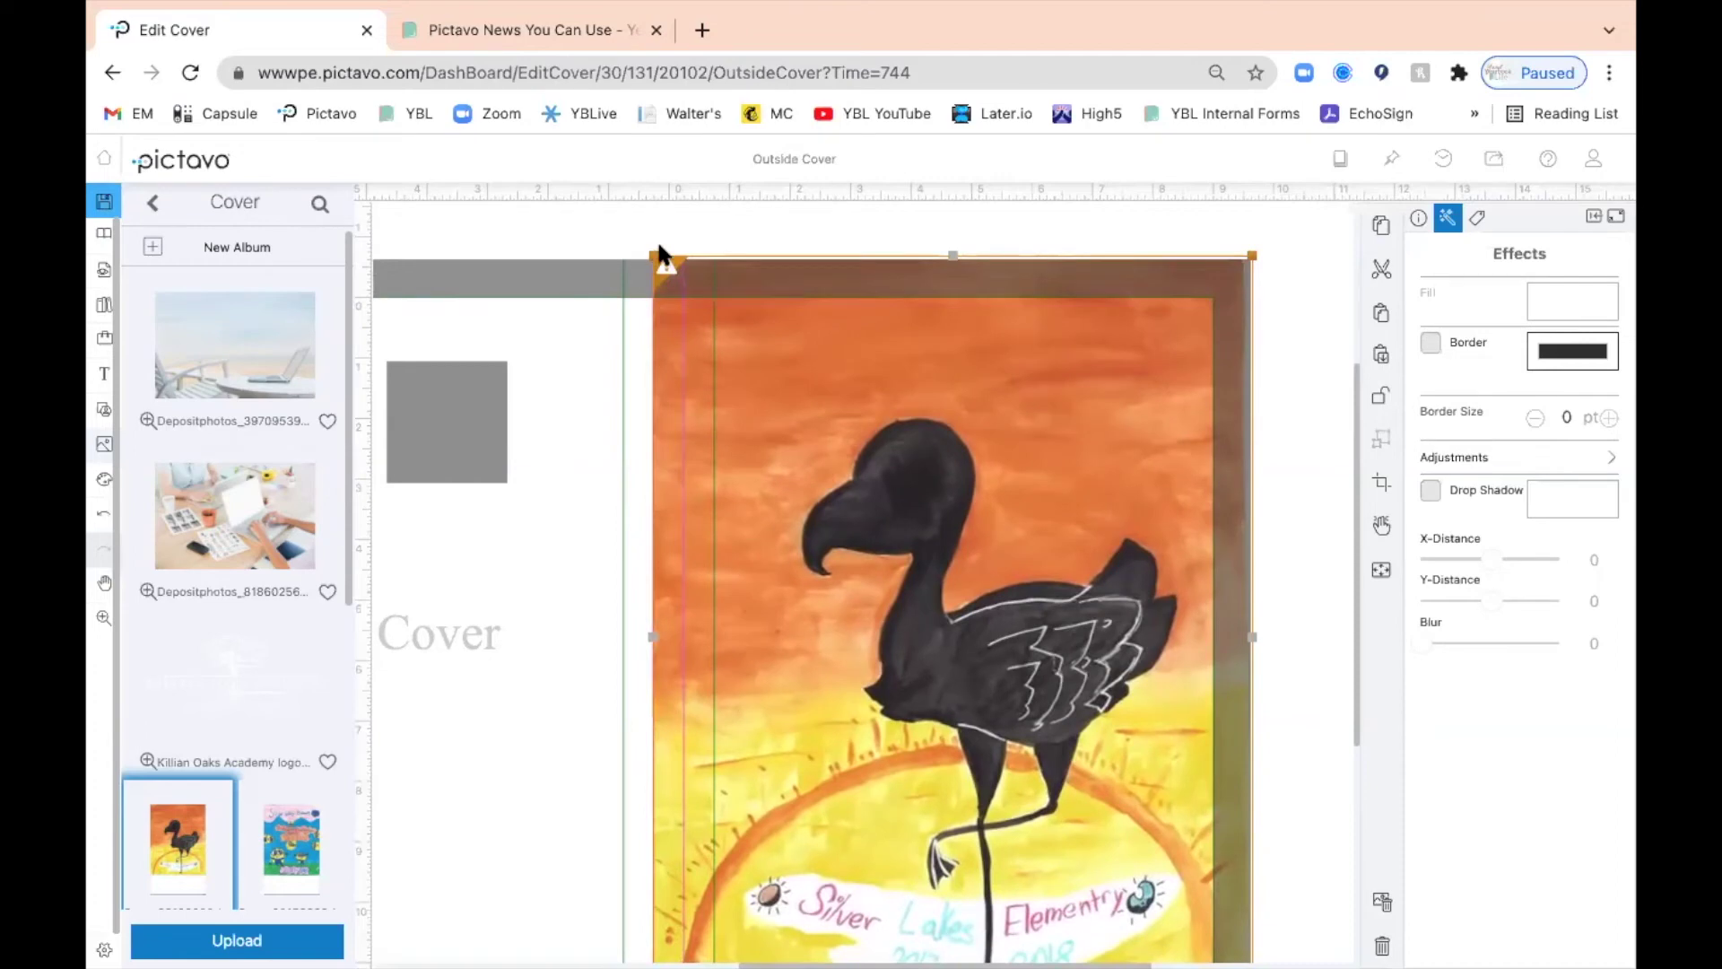
{"action": "left_click_drag", "start_coordinate": [955, 353], "coordinate": [959, 353]}
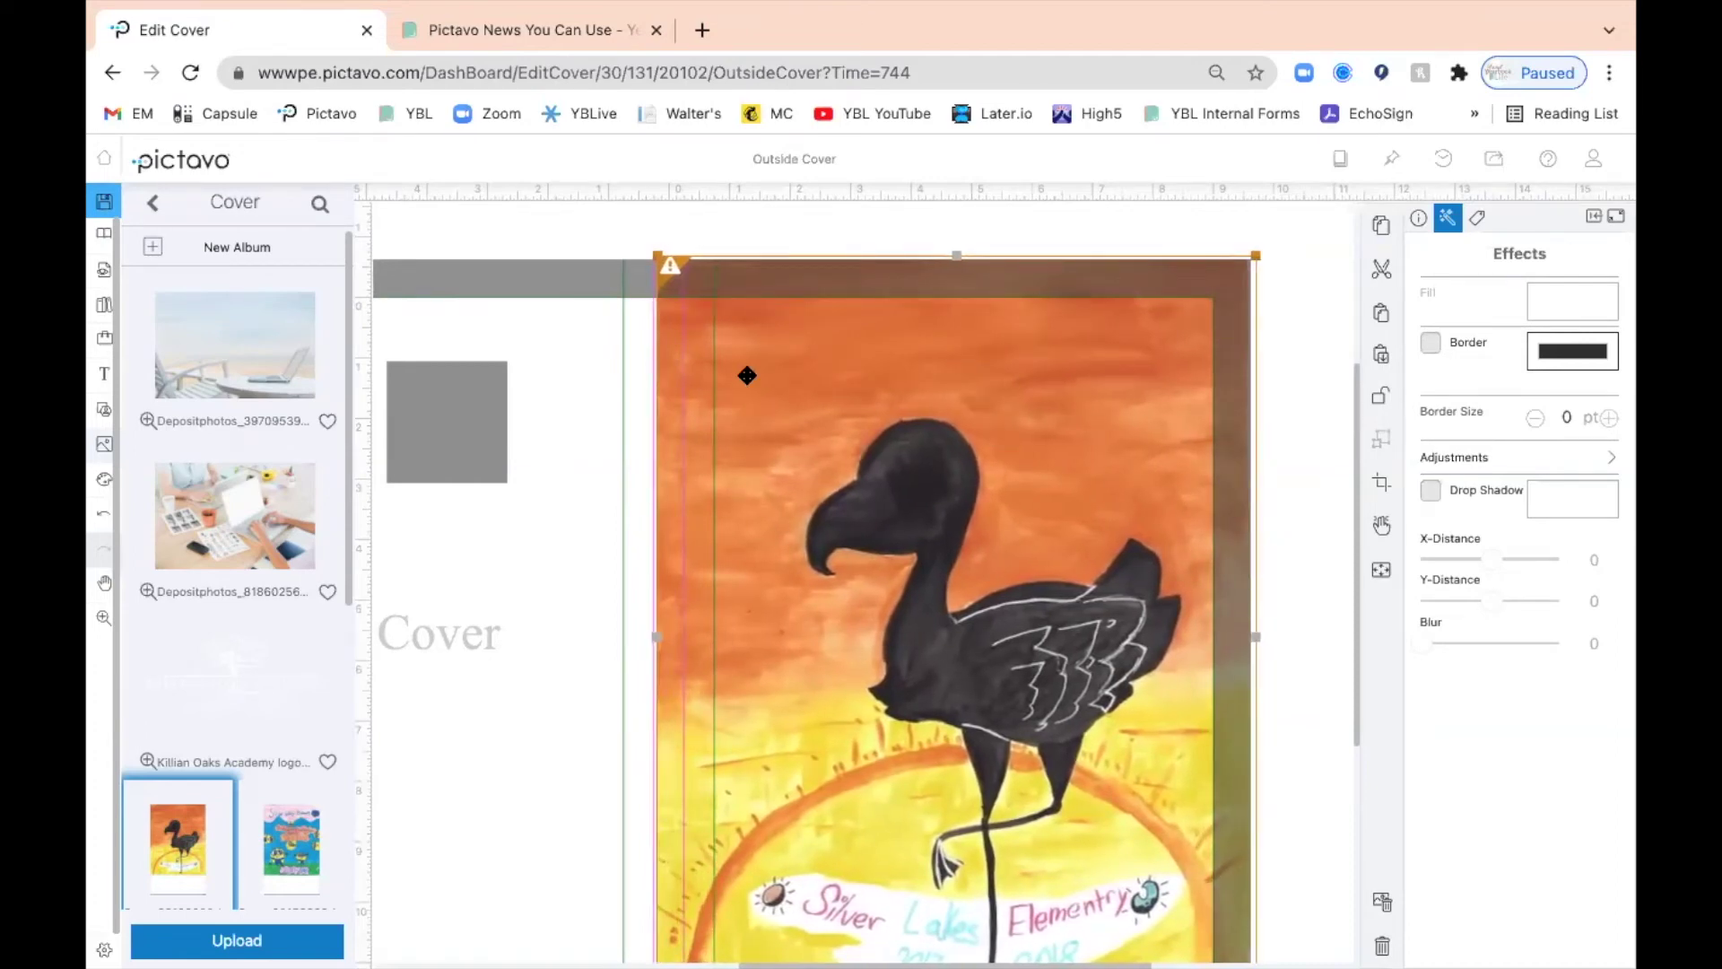
Step: Crop the bird artwork's spine-side edge back to the pink spine guide nearest the front cover
{"action": "double_click", "coordinate": [900, 606]}
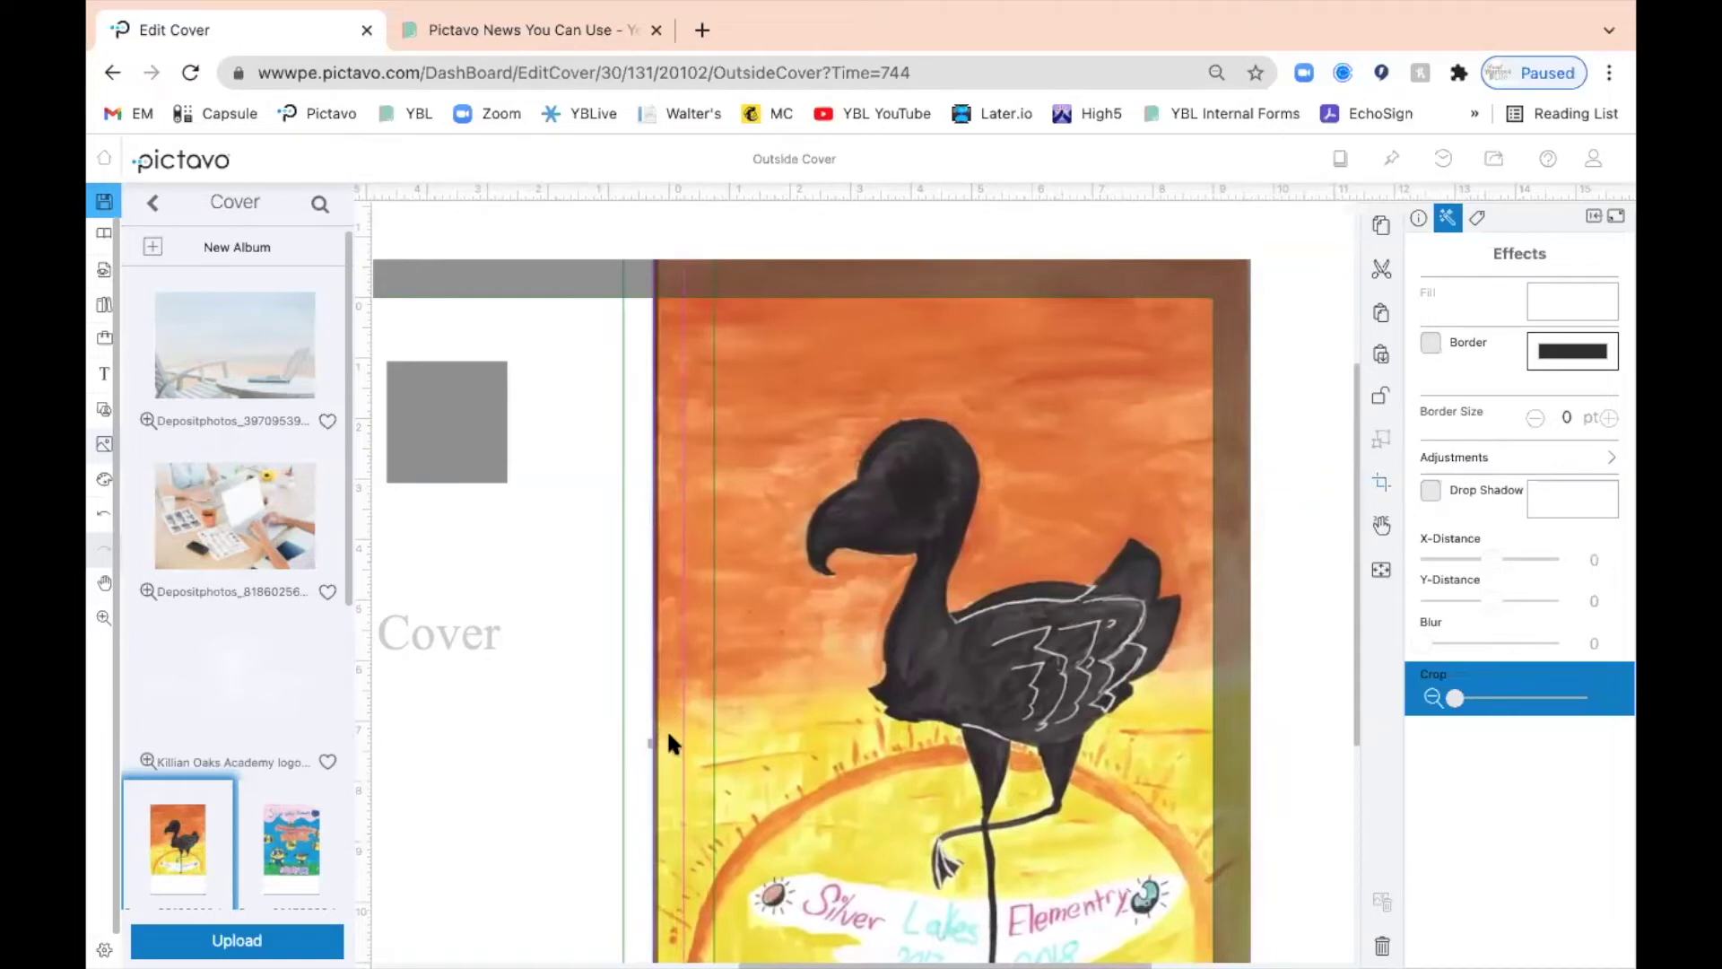
{"action": "mouse_move", "coordinate": [653, 638]}
{"action": "left_mouse_down"}
{"action": "mouse_move", "coordinate": [701, 637]}
{"action": "mouse_move", "coordinate": [685, 638]}
{"action": "left_mouse_up"}
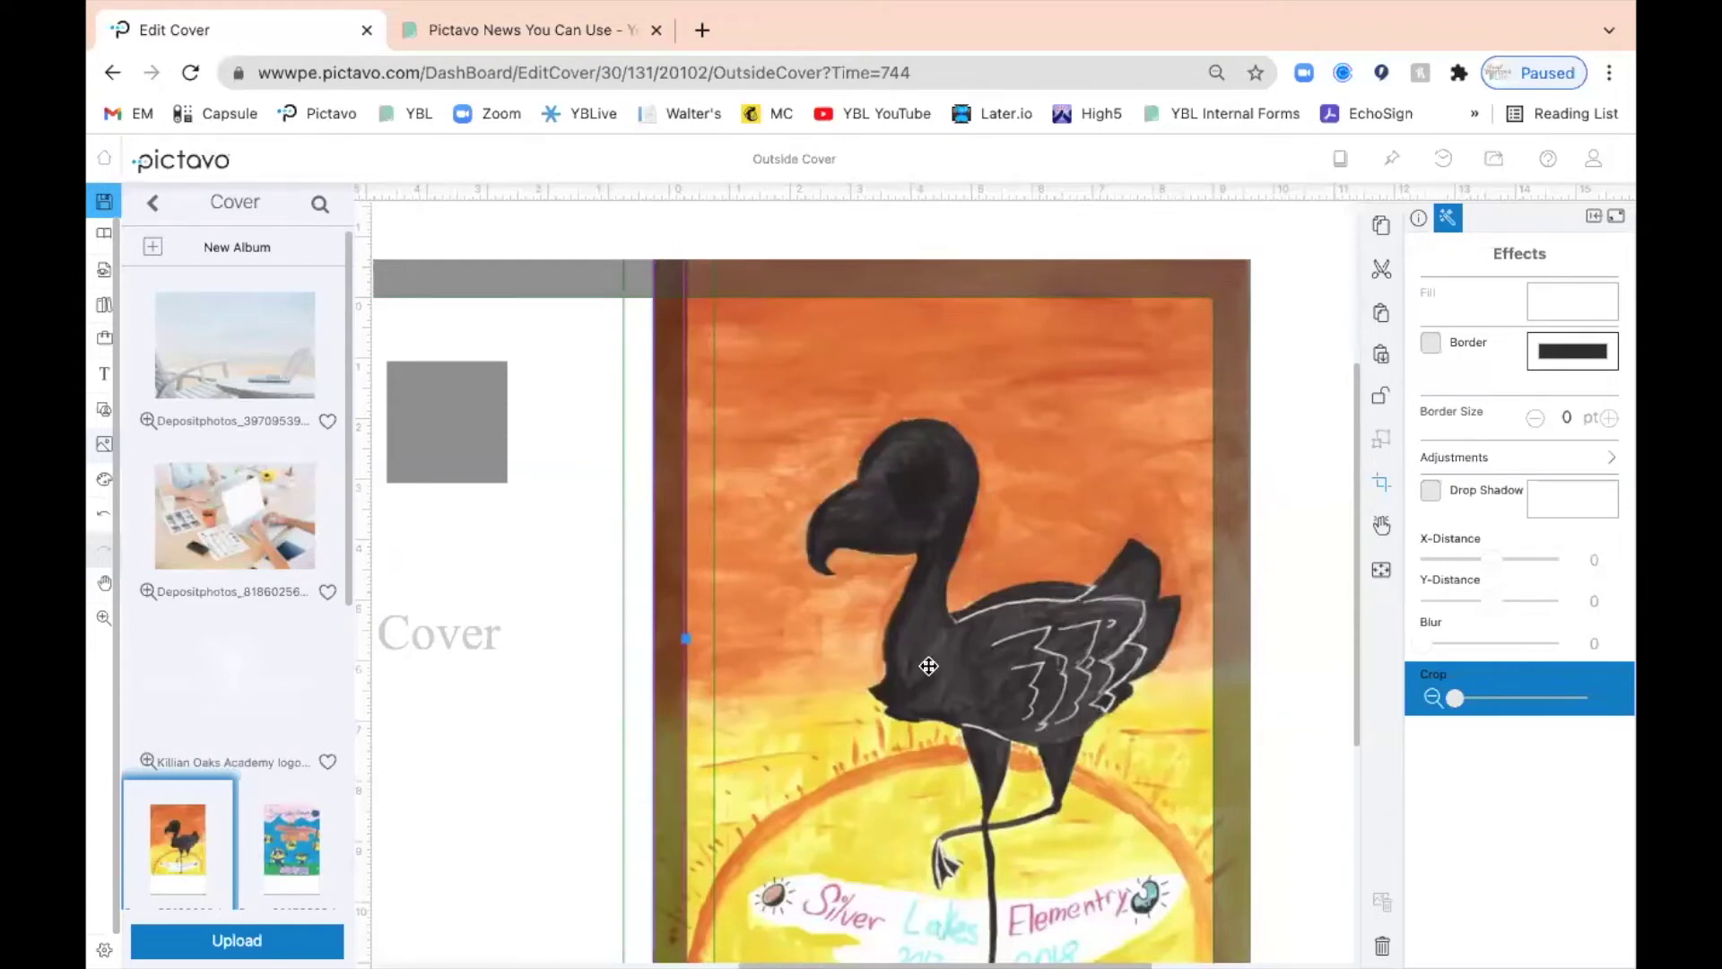
{"action": "left_click", "coordinate": [564, 530]}
Step: Shrink the bird artwork and reposition it to fit inside the front cover's green guides, clear of the grey bleed area
{"action": "scroll", "coordinate": [981, 637], "scroll_direction": "down", "scroll_amount": 3}
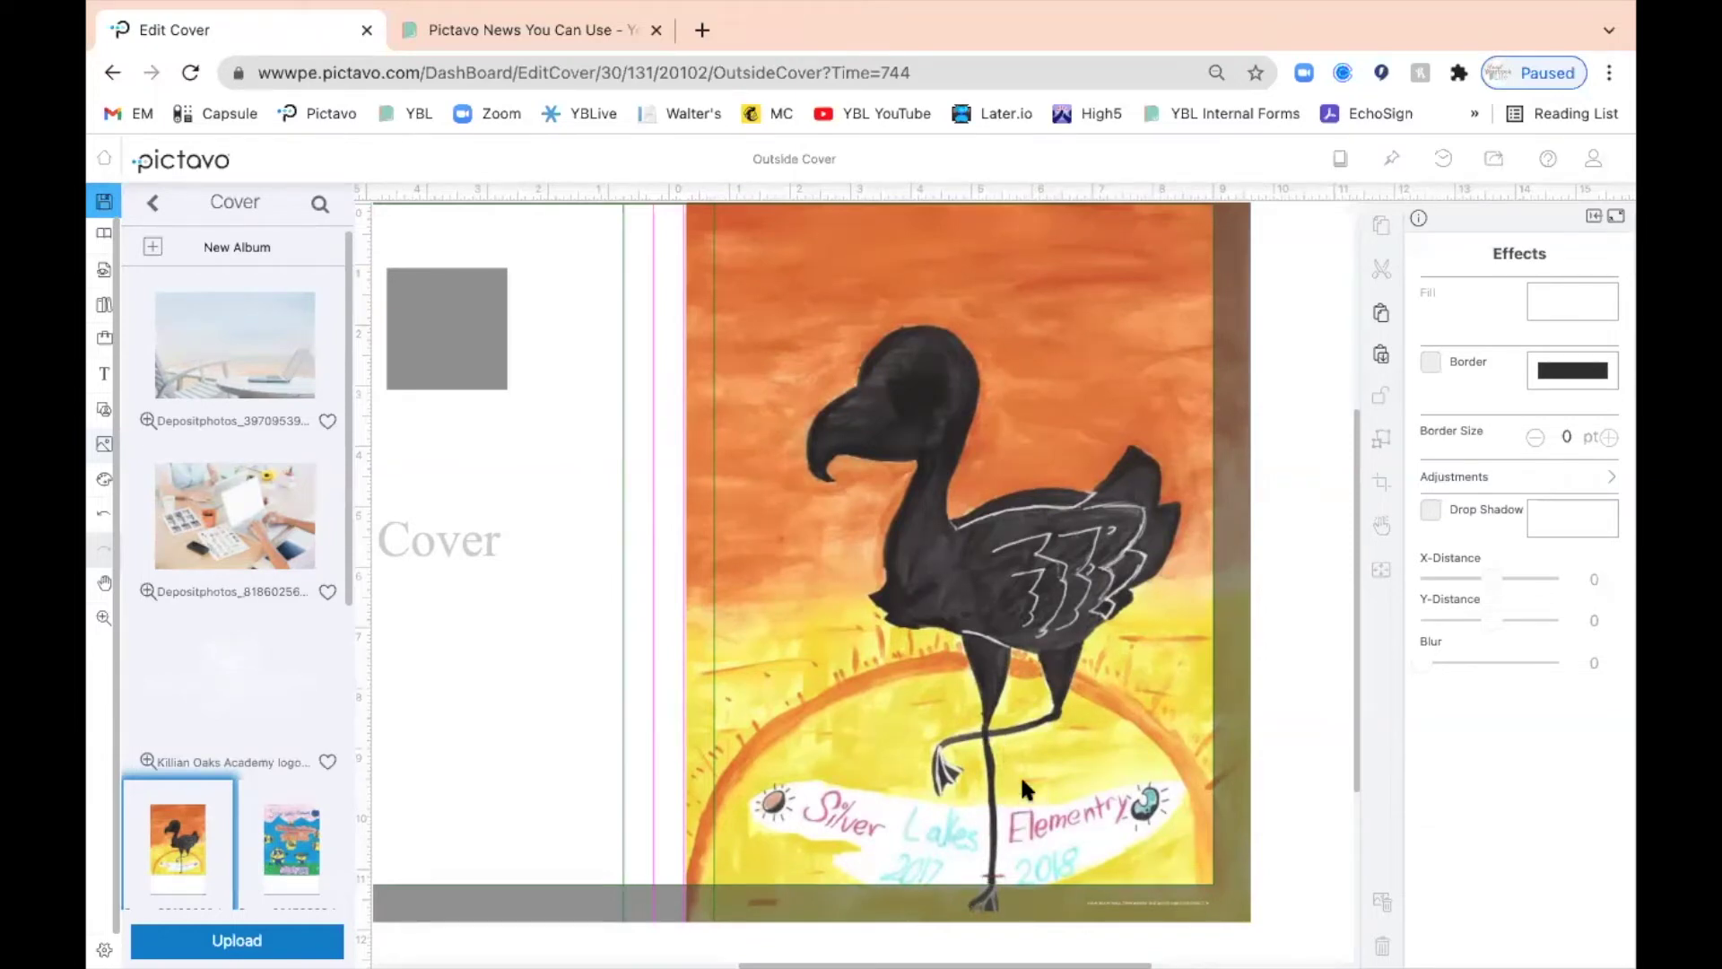
{"action": "left_click", "coordinate": [727, 869]}
{"action": "left_click_drag", "start_coordinate": [686, 920], "coordinate": [734, 848]}
{"action": "left_click_drag", "start_coordinate": [1054, 767], "coordinate": [1042, 794]}
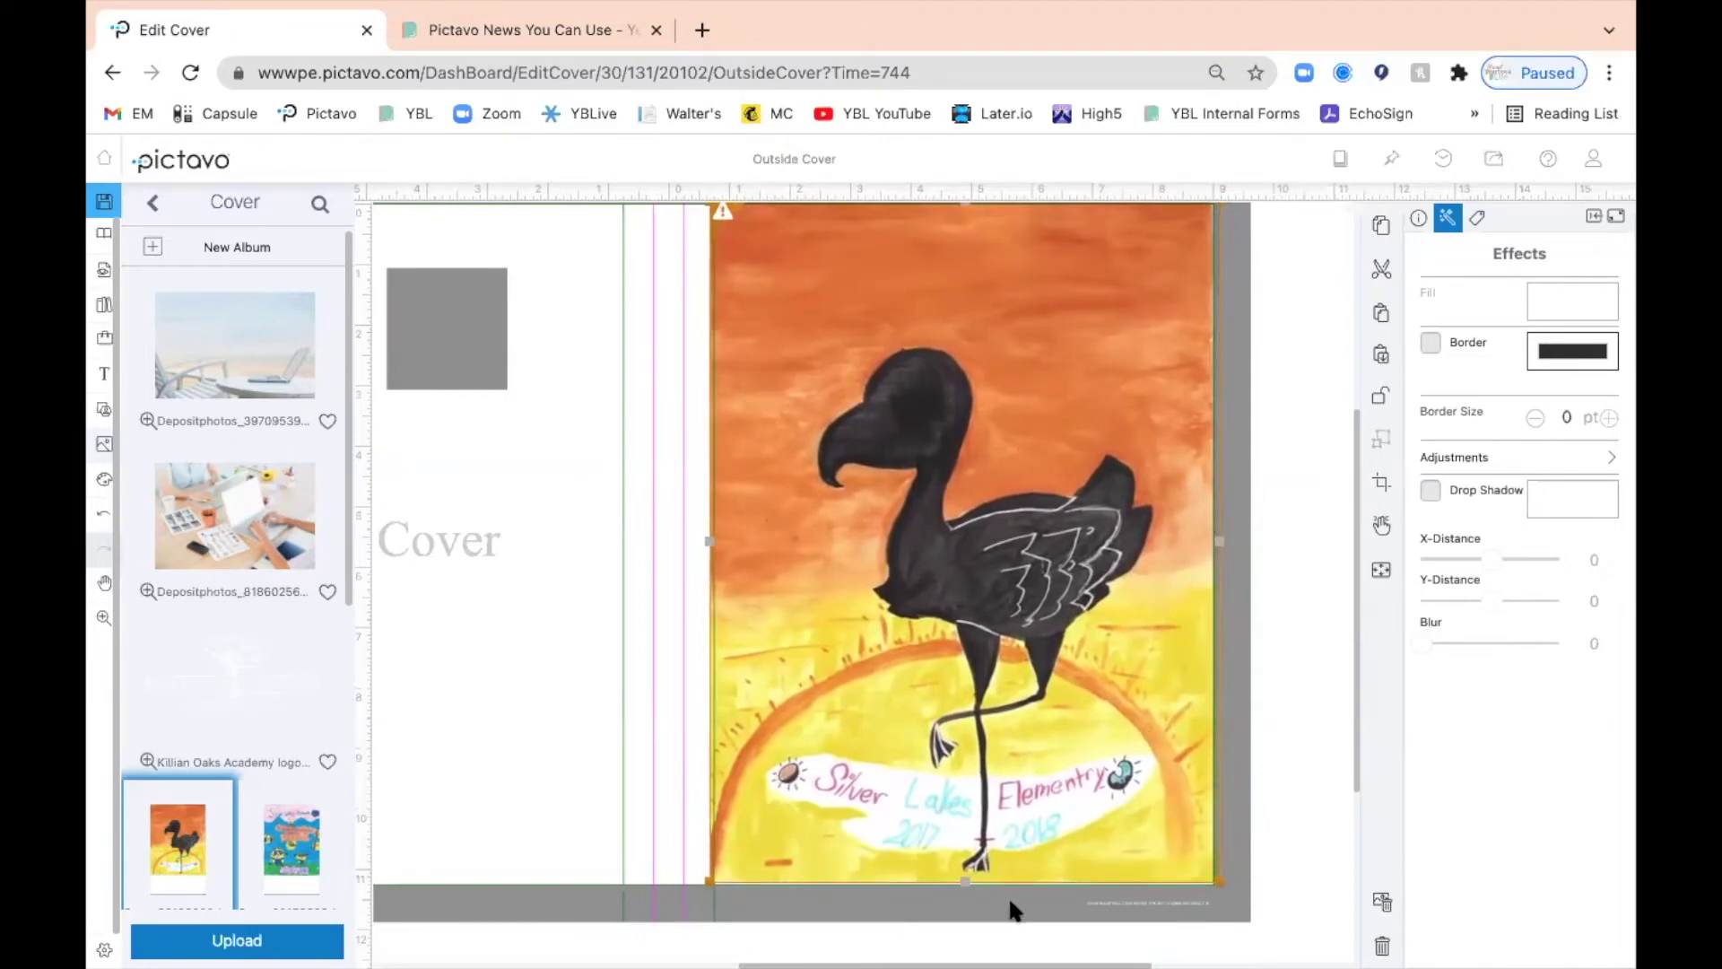
{"action": "left_click", "coordinate": [667, 283]}
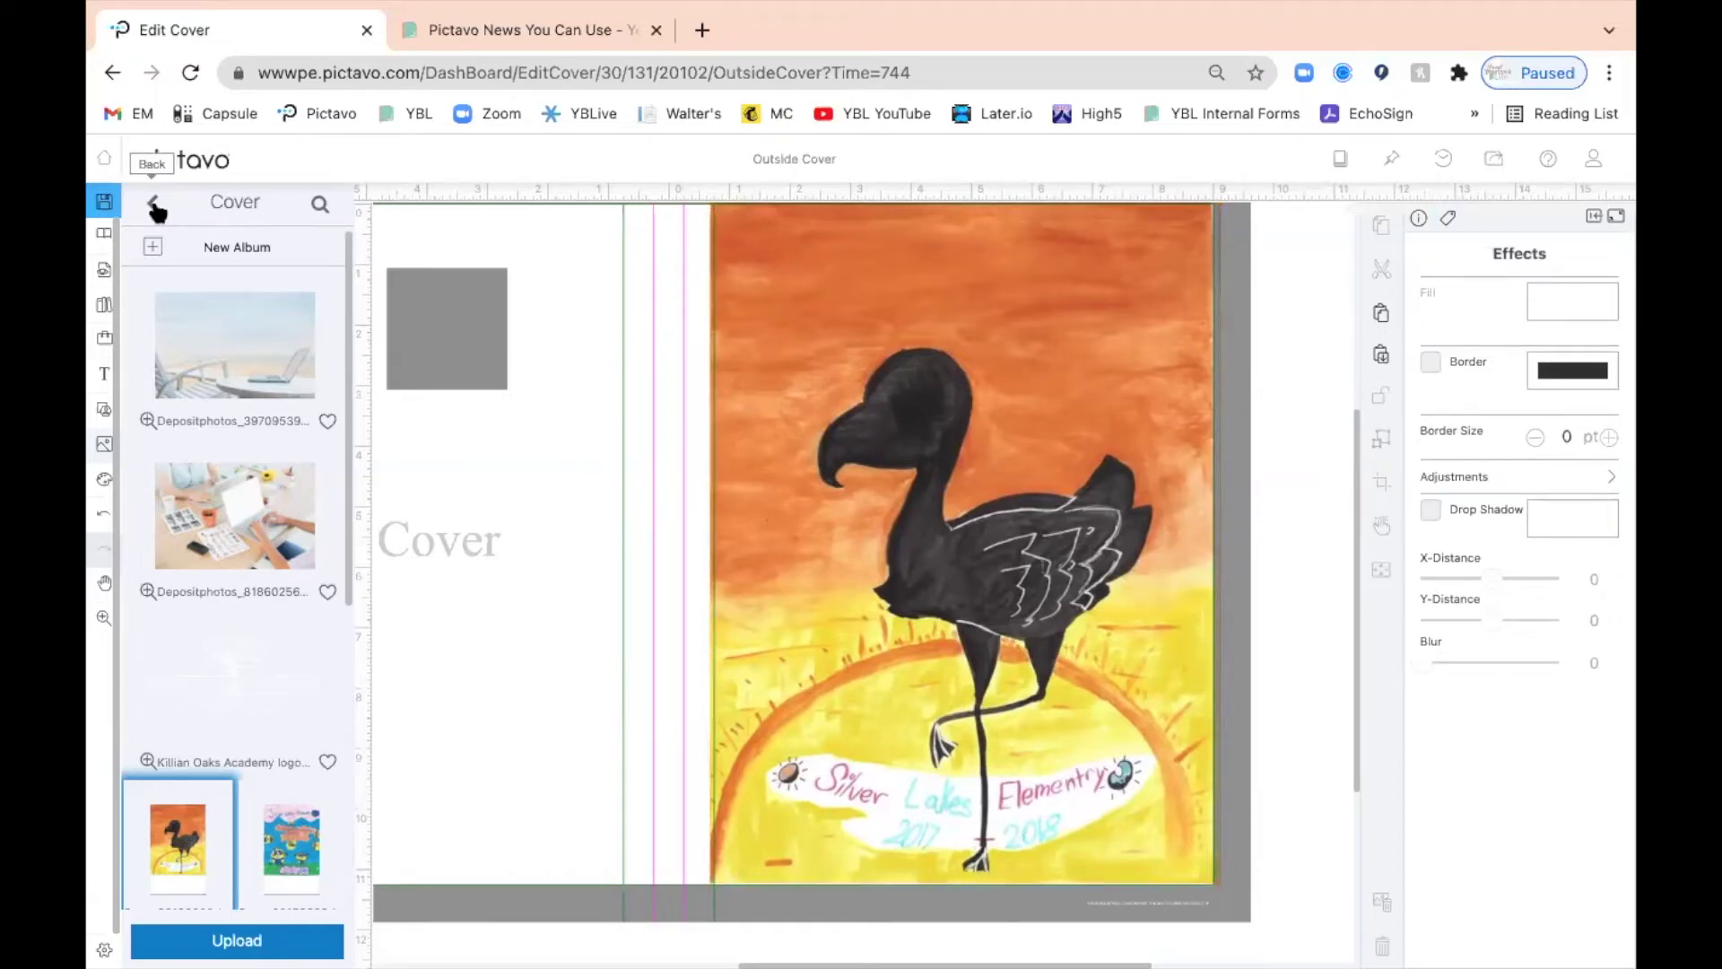
Step: Browse the custom cover designs in the Basics collection for a background
{"action": "left_click", "coordinate": [105, 310]}
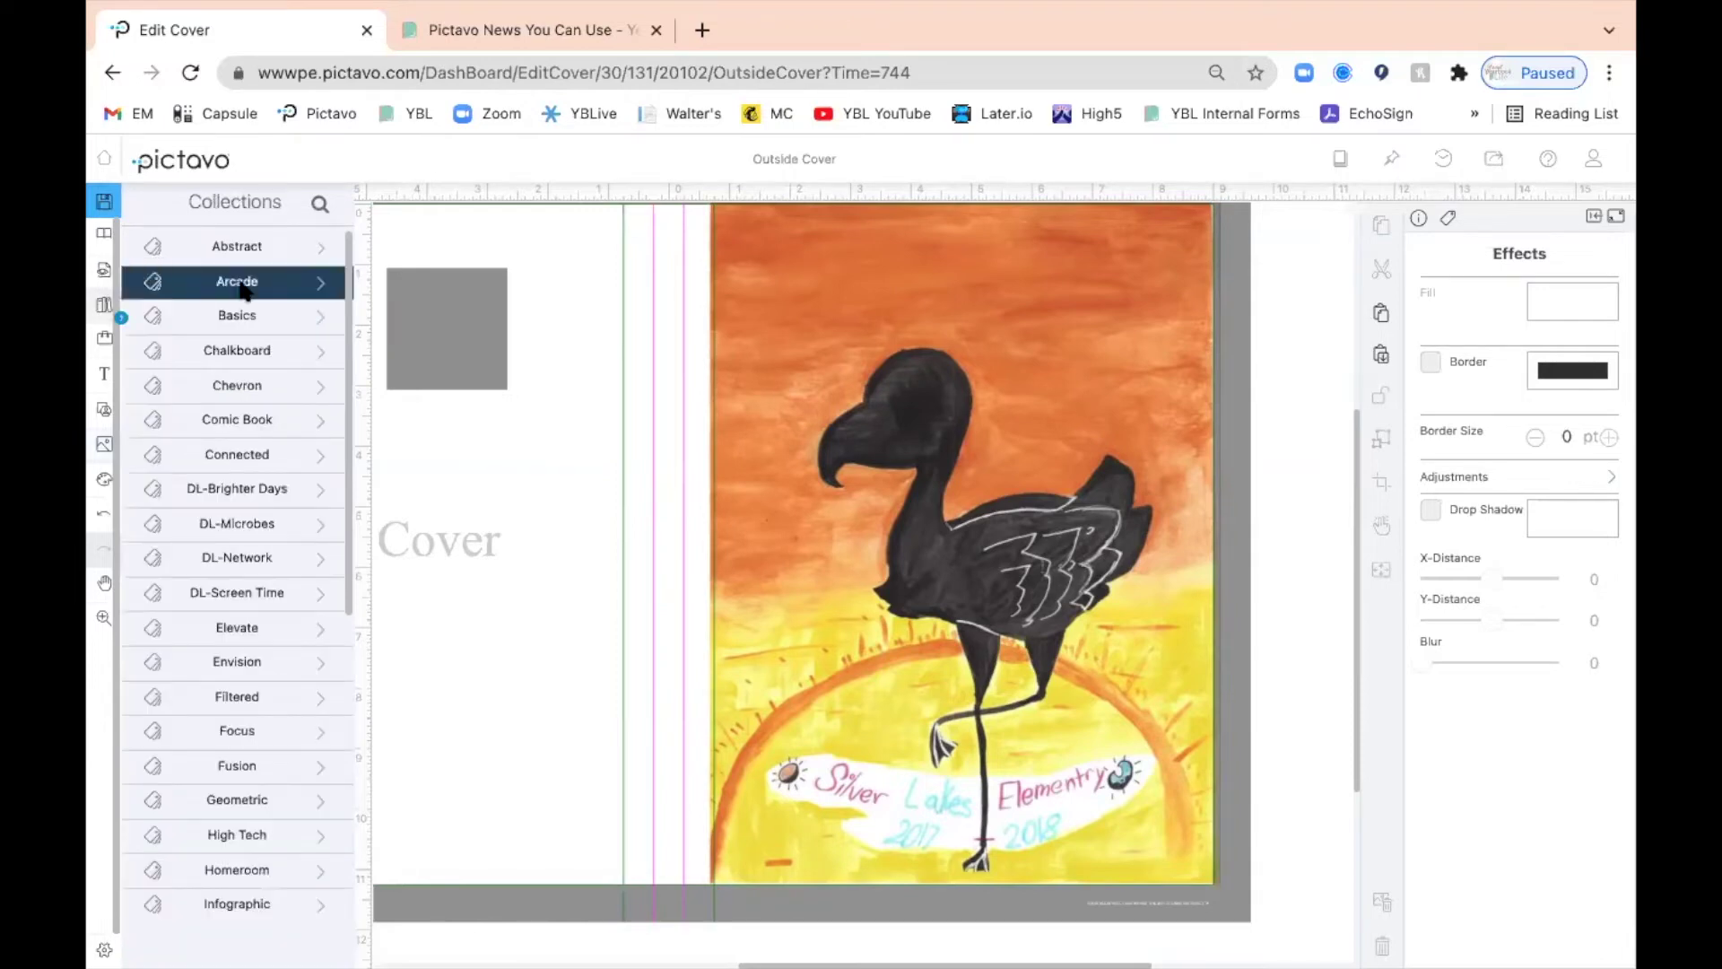
{"action": "left_click", "coordinate": [240, 315]}
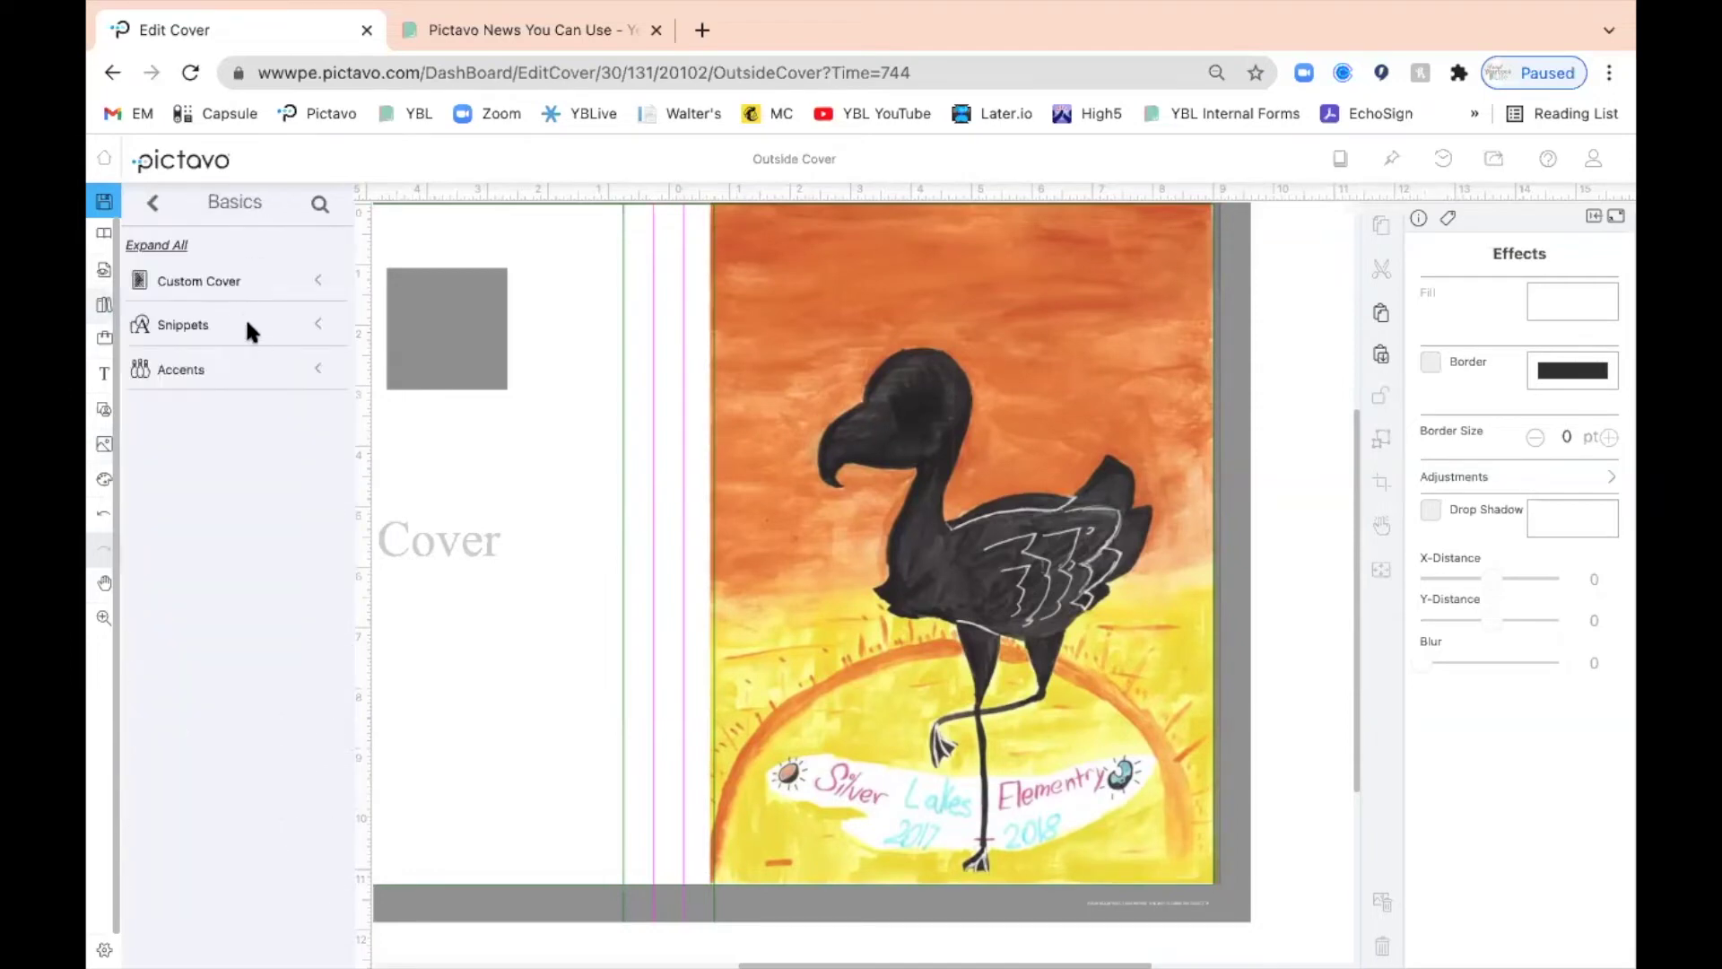
{"action": "left_click", "coordinate": [235, 283]}
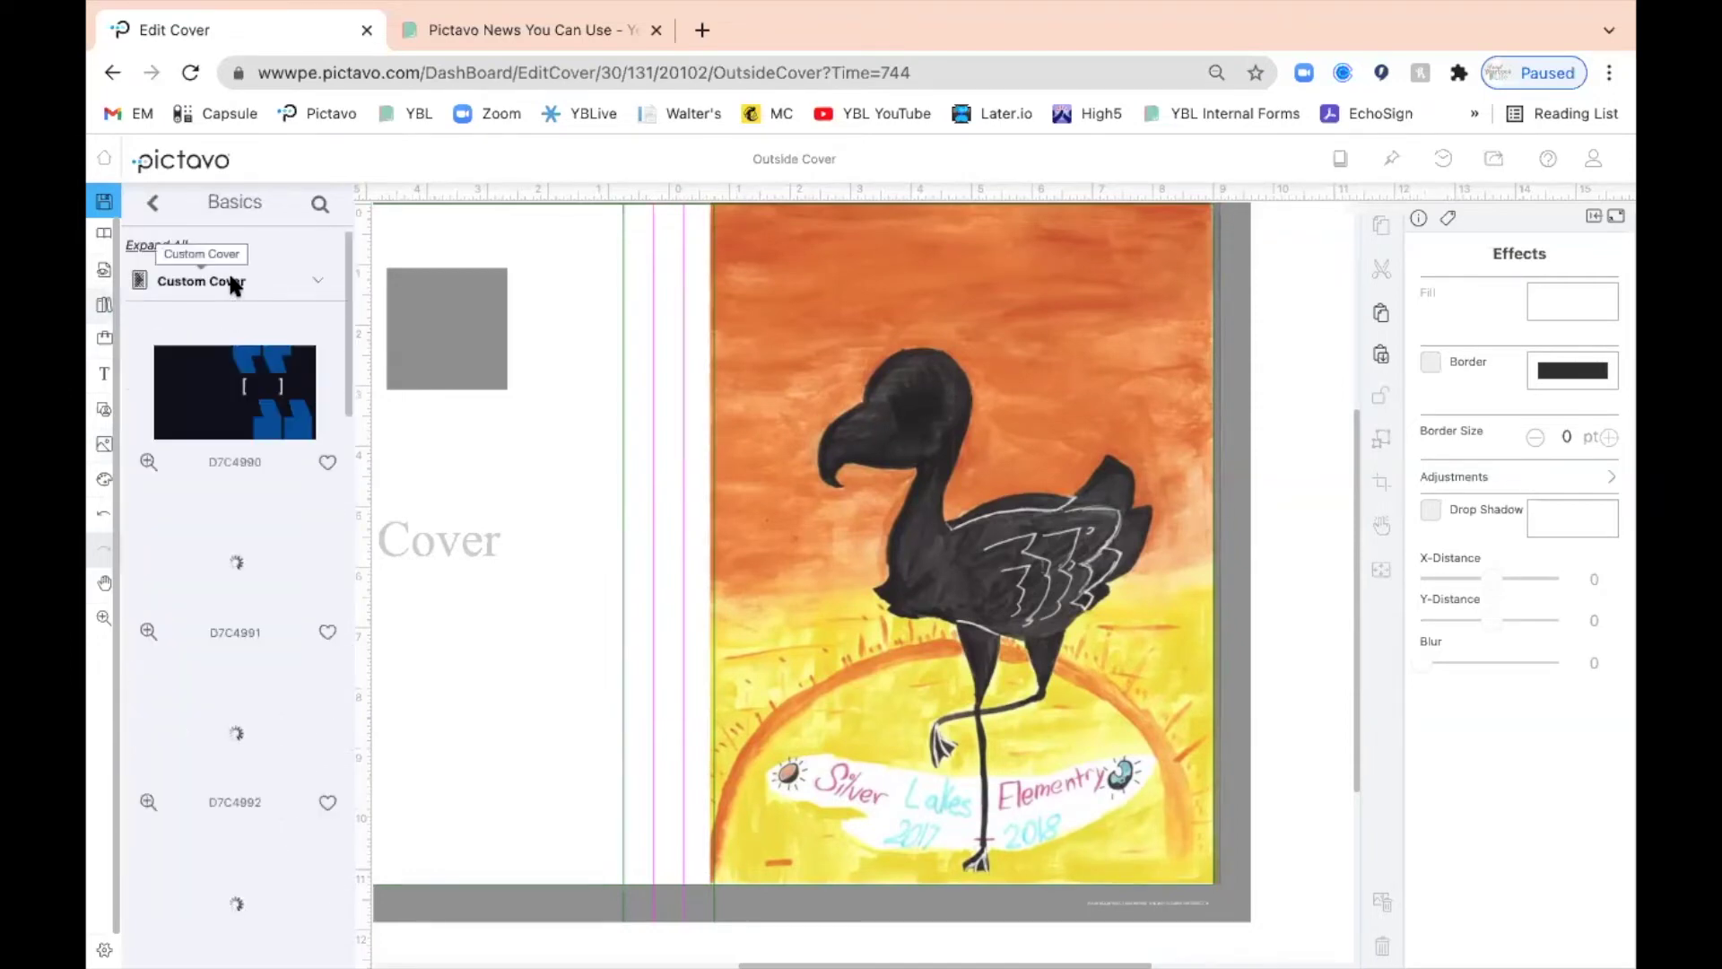
{"action": "scroll", "coordinate": [261, 588], "scroll_direction": "down", "scroll_amount": 10}
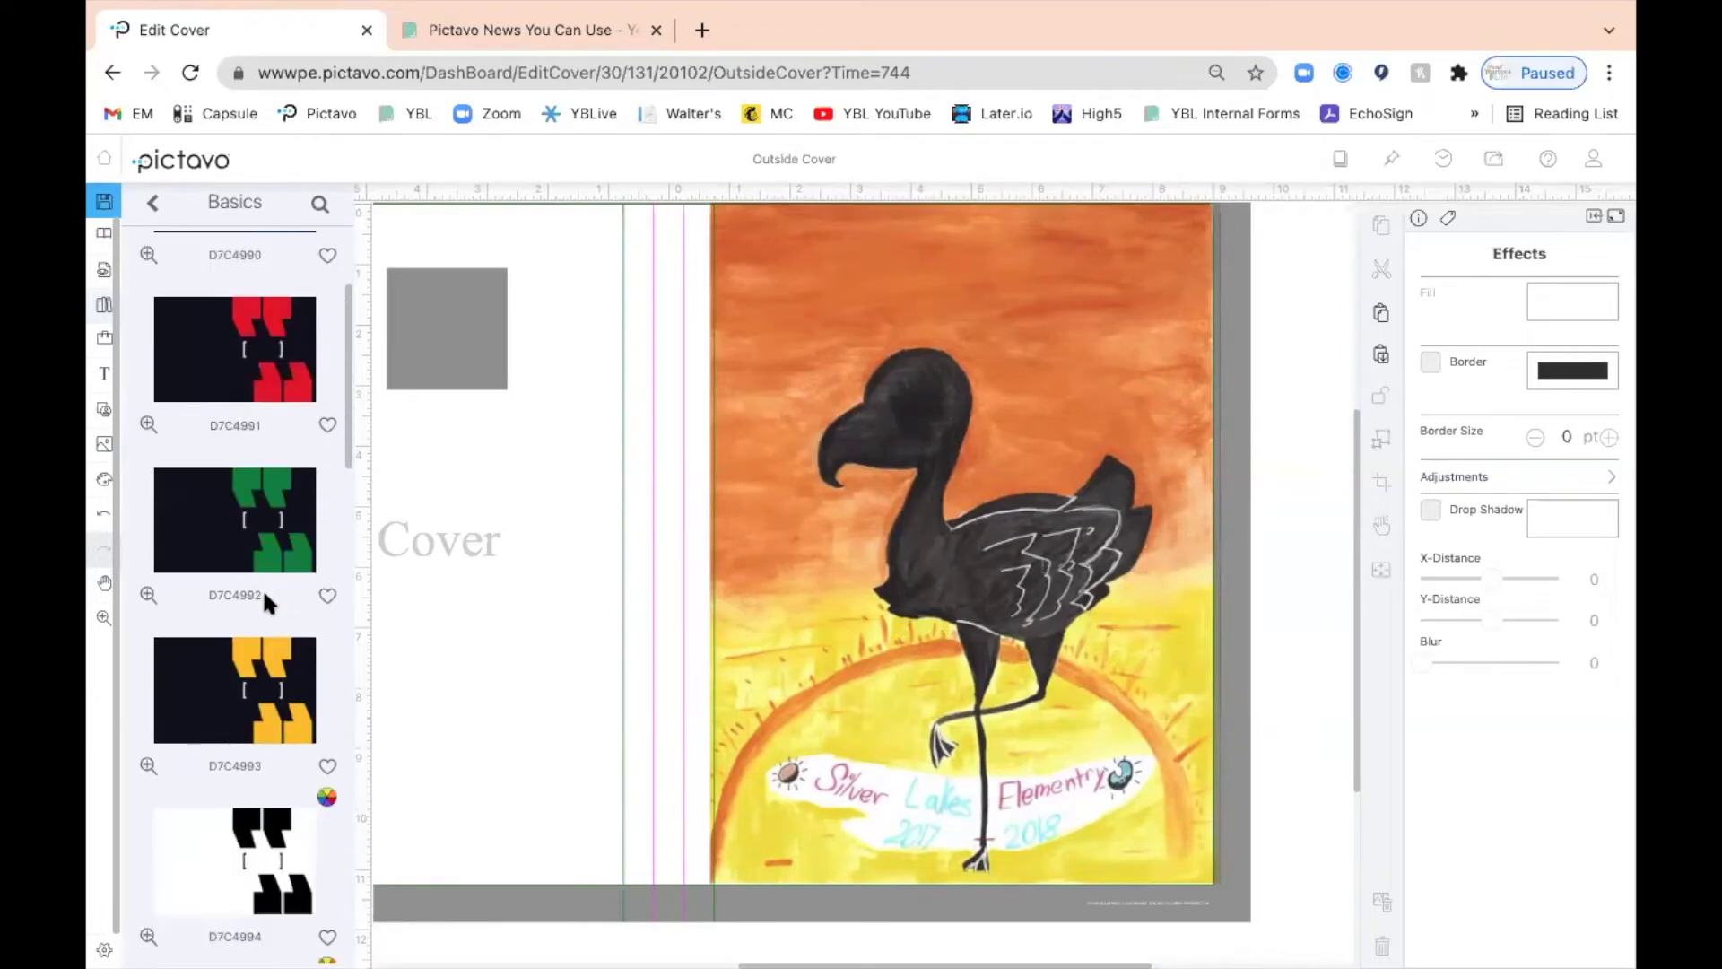
{"action": "scroll", "coordinate": [262, 588], "scroll_direction": "down", "scroll_amount": 6}
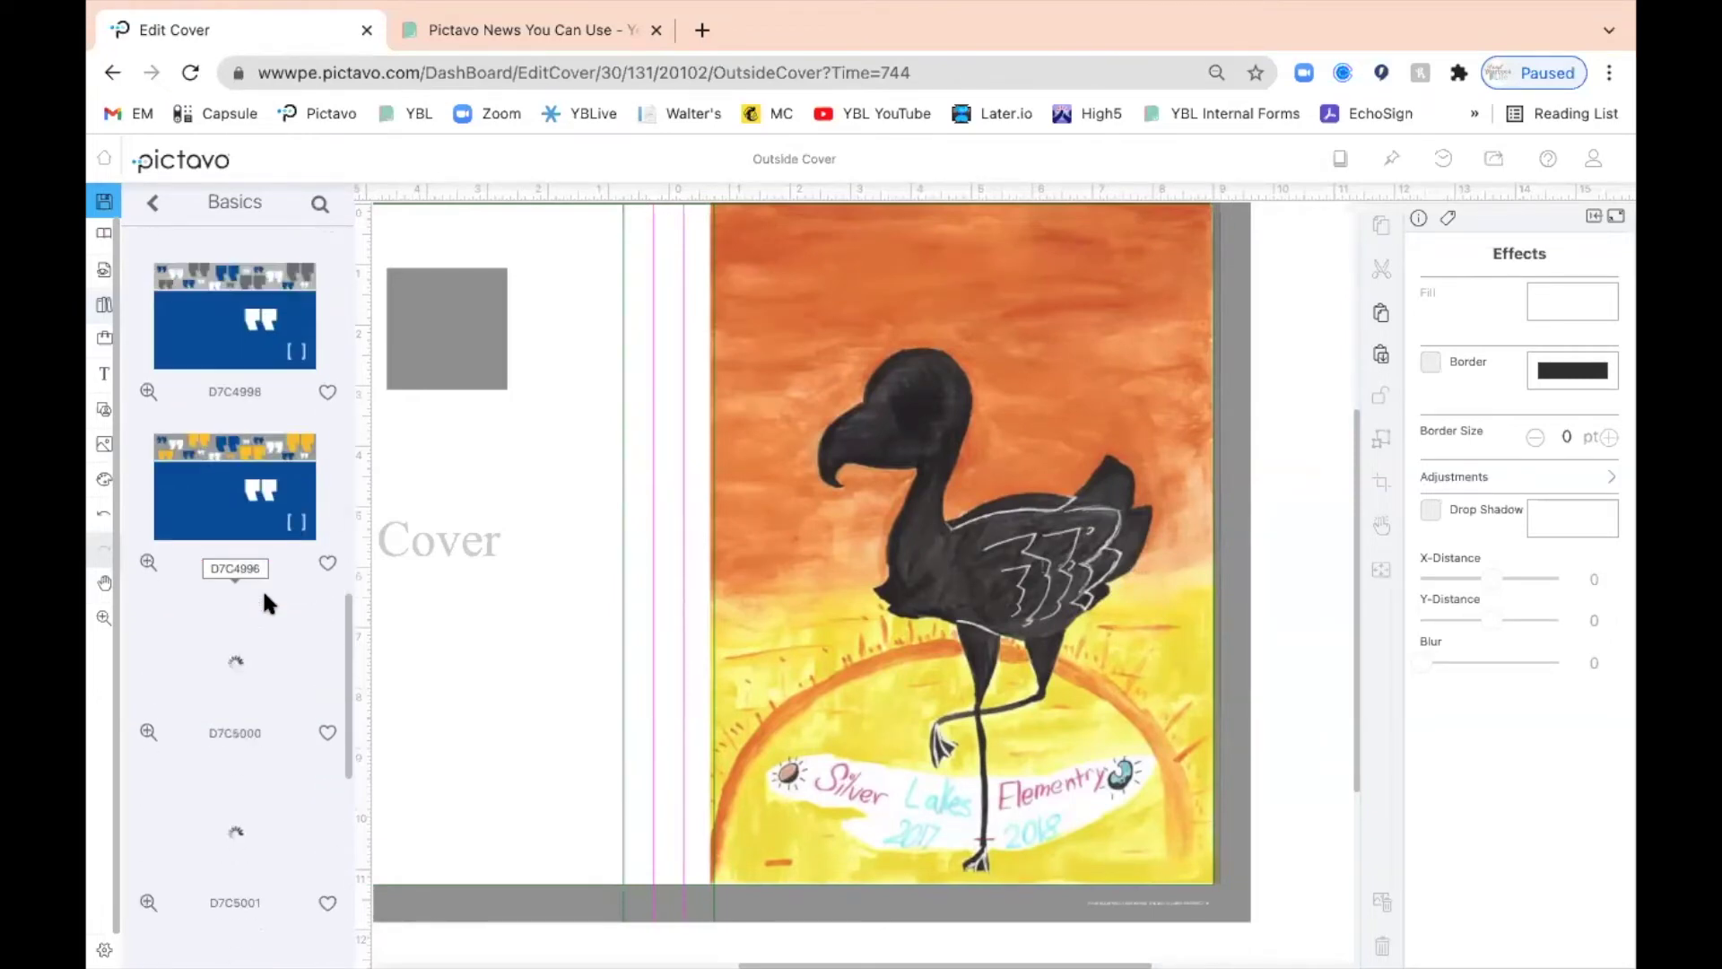
{"action": "scroll", "coordinate": [262, 588], "scroll_direction": "down", "scroll_amount": 5}
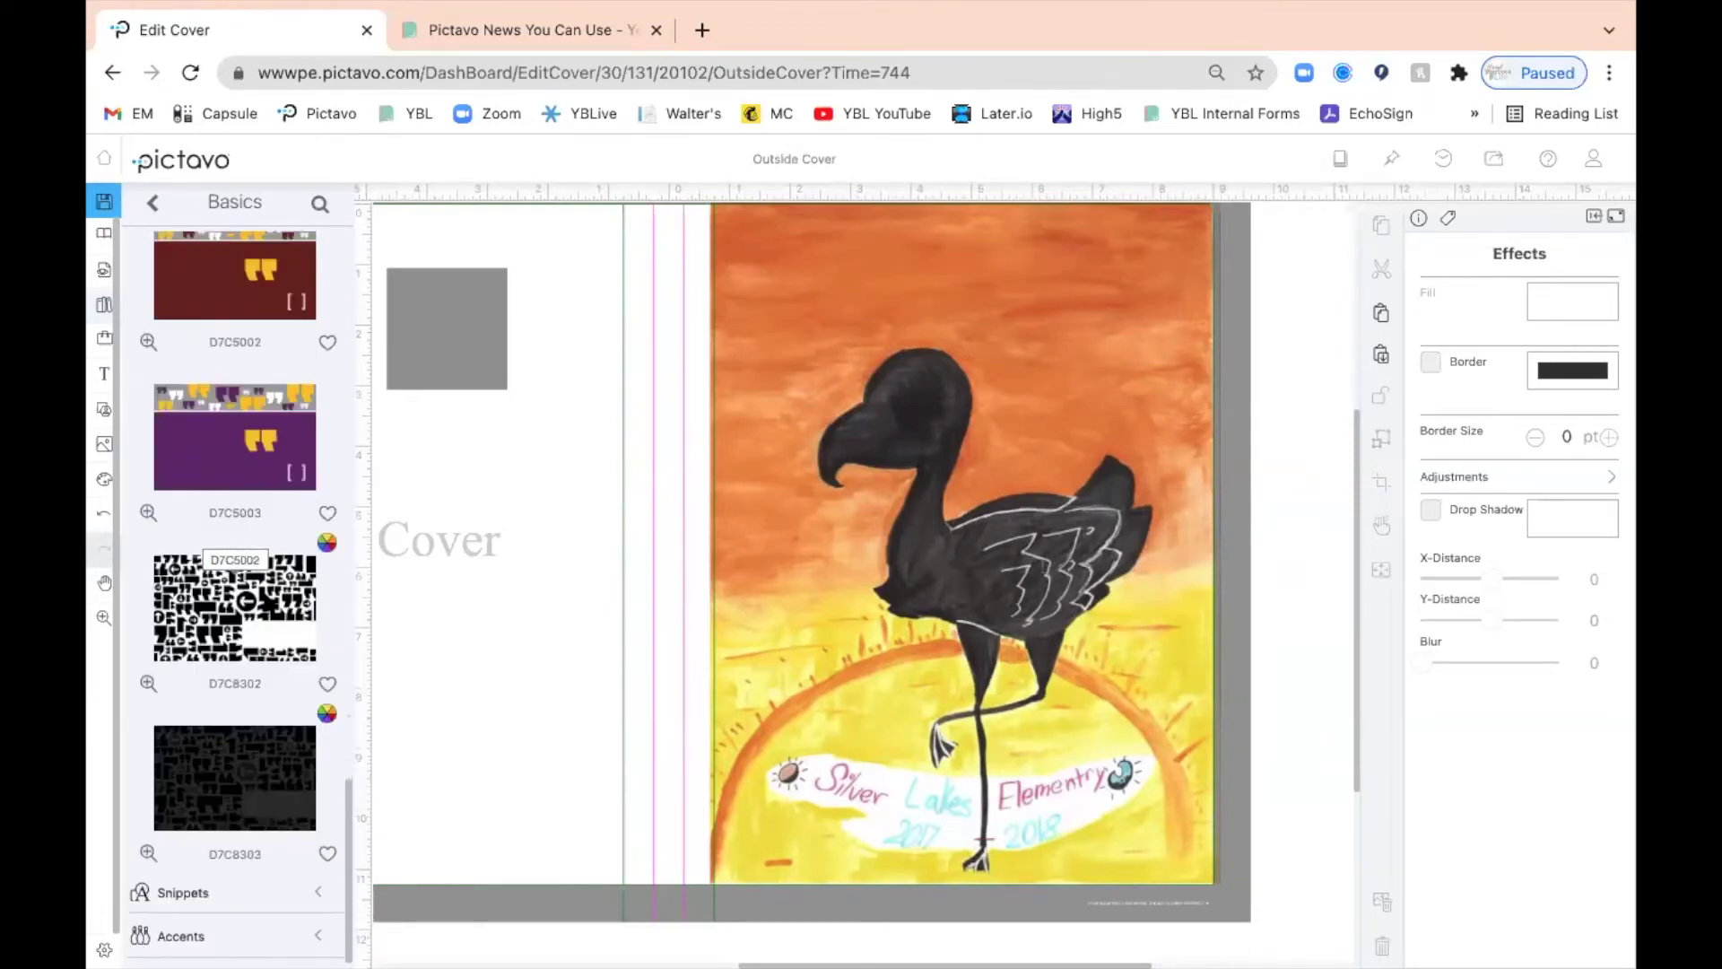
{"action": "scroll", "coordinate": [262, 588], "scroll_direction": "up", "scroll_amount": 8}
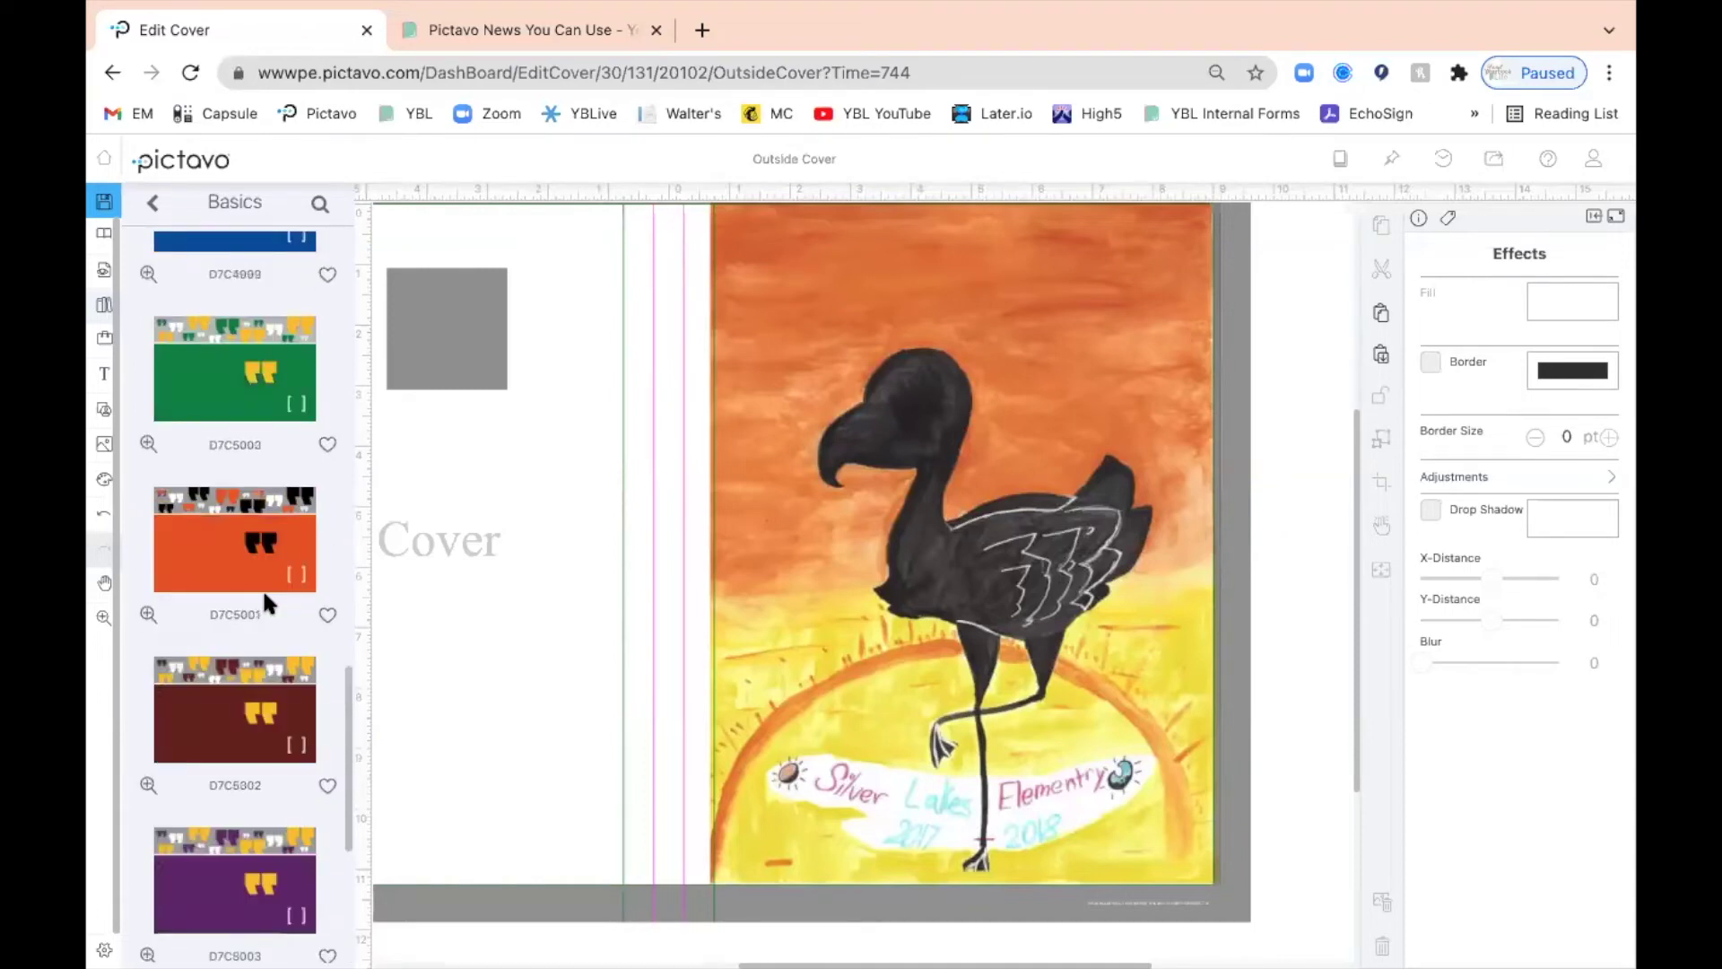
Step: Search the collections for "solid", then clear the search and return to the Basics custom covers
{"action": "left_click", "coordinate": [319, 199]}
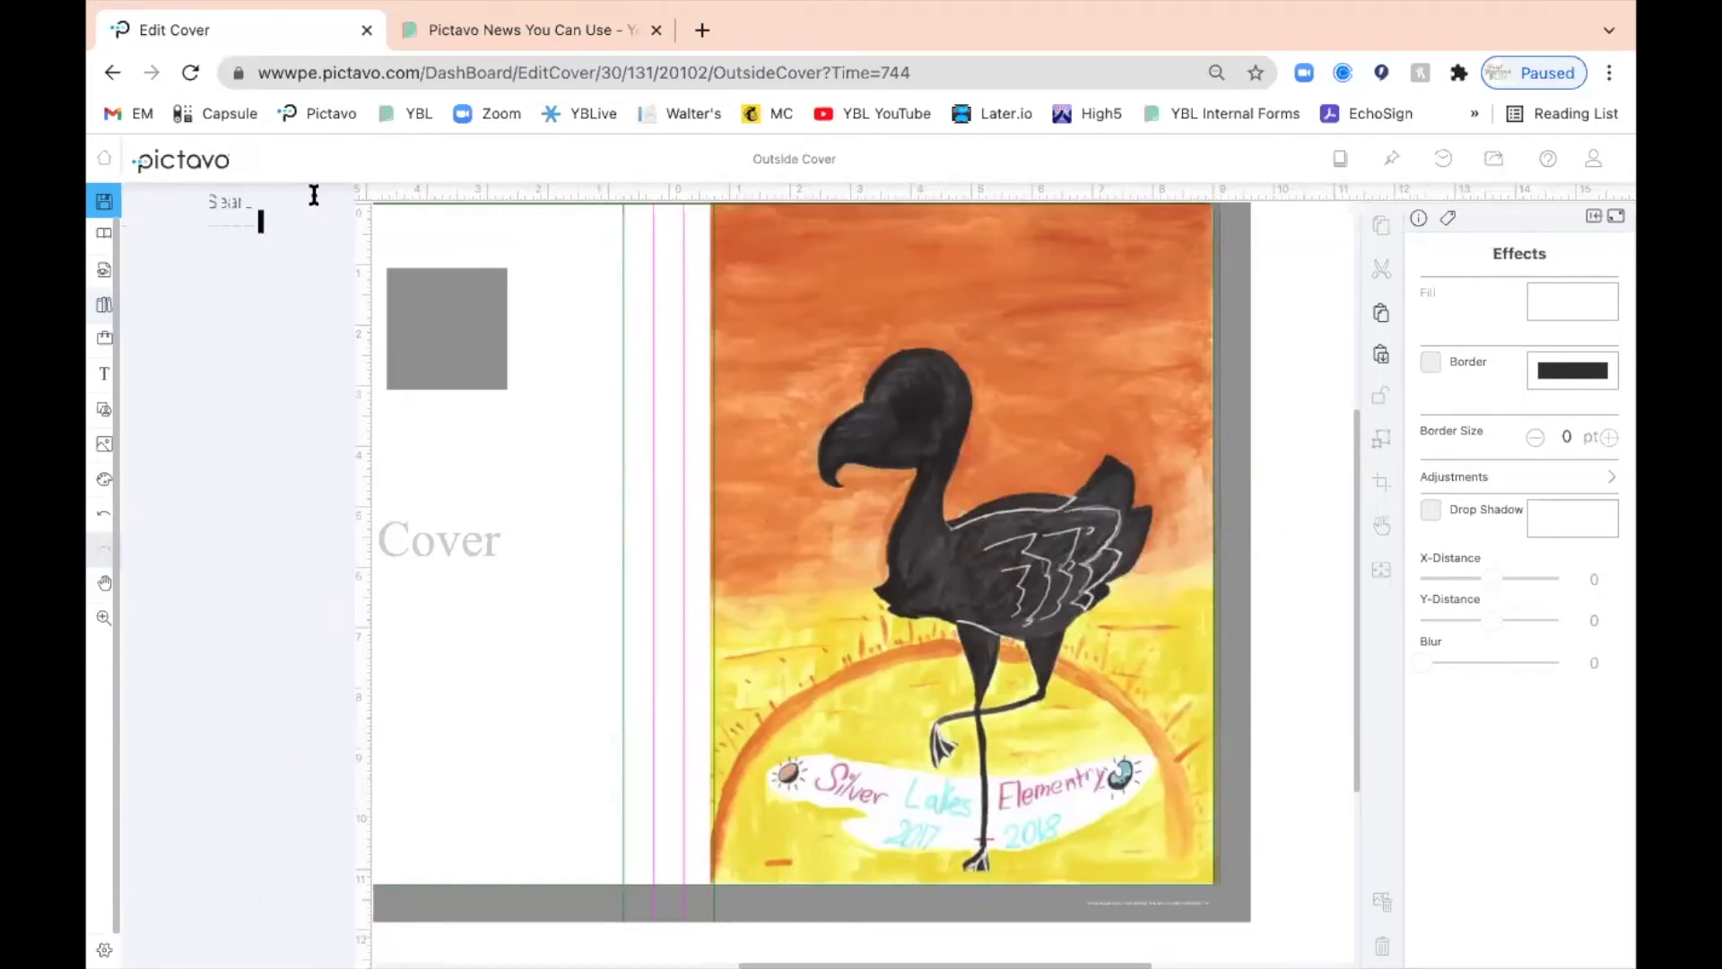
{"action": "type", "text": "olid"}
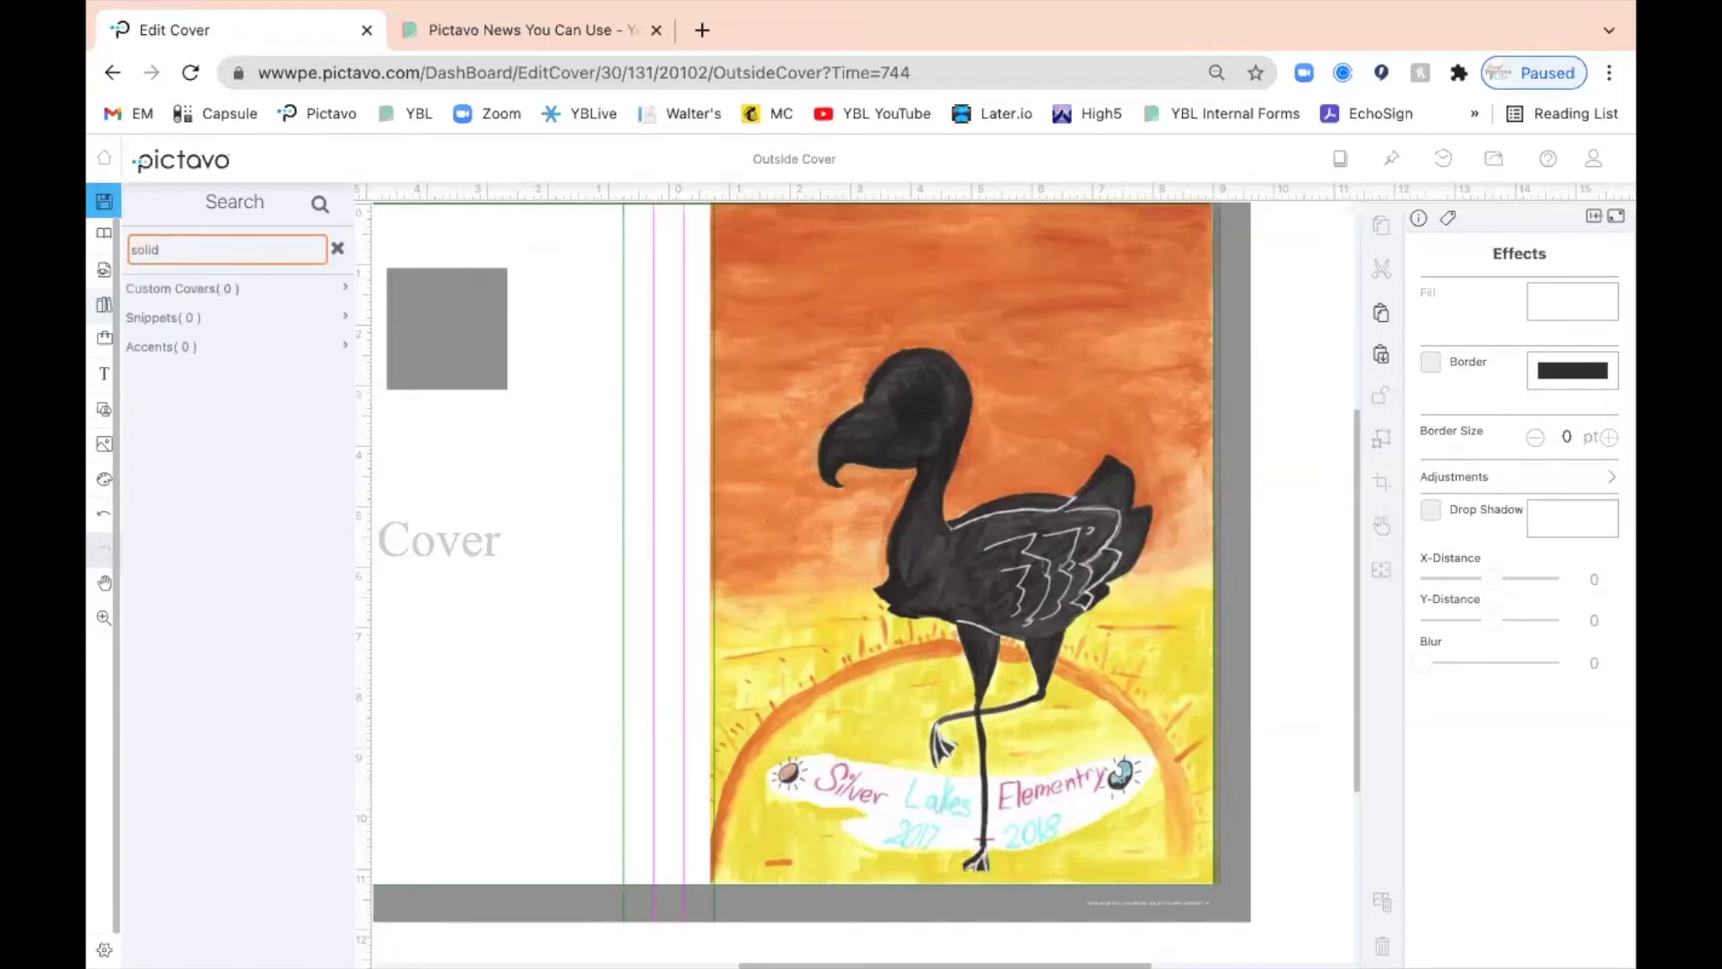
{"action": "double_click", "coordinate": [146, 250]}
{"action": "left_click", "coordinate": [333, 249]}
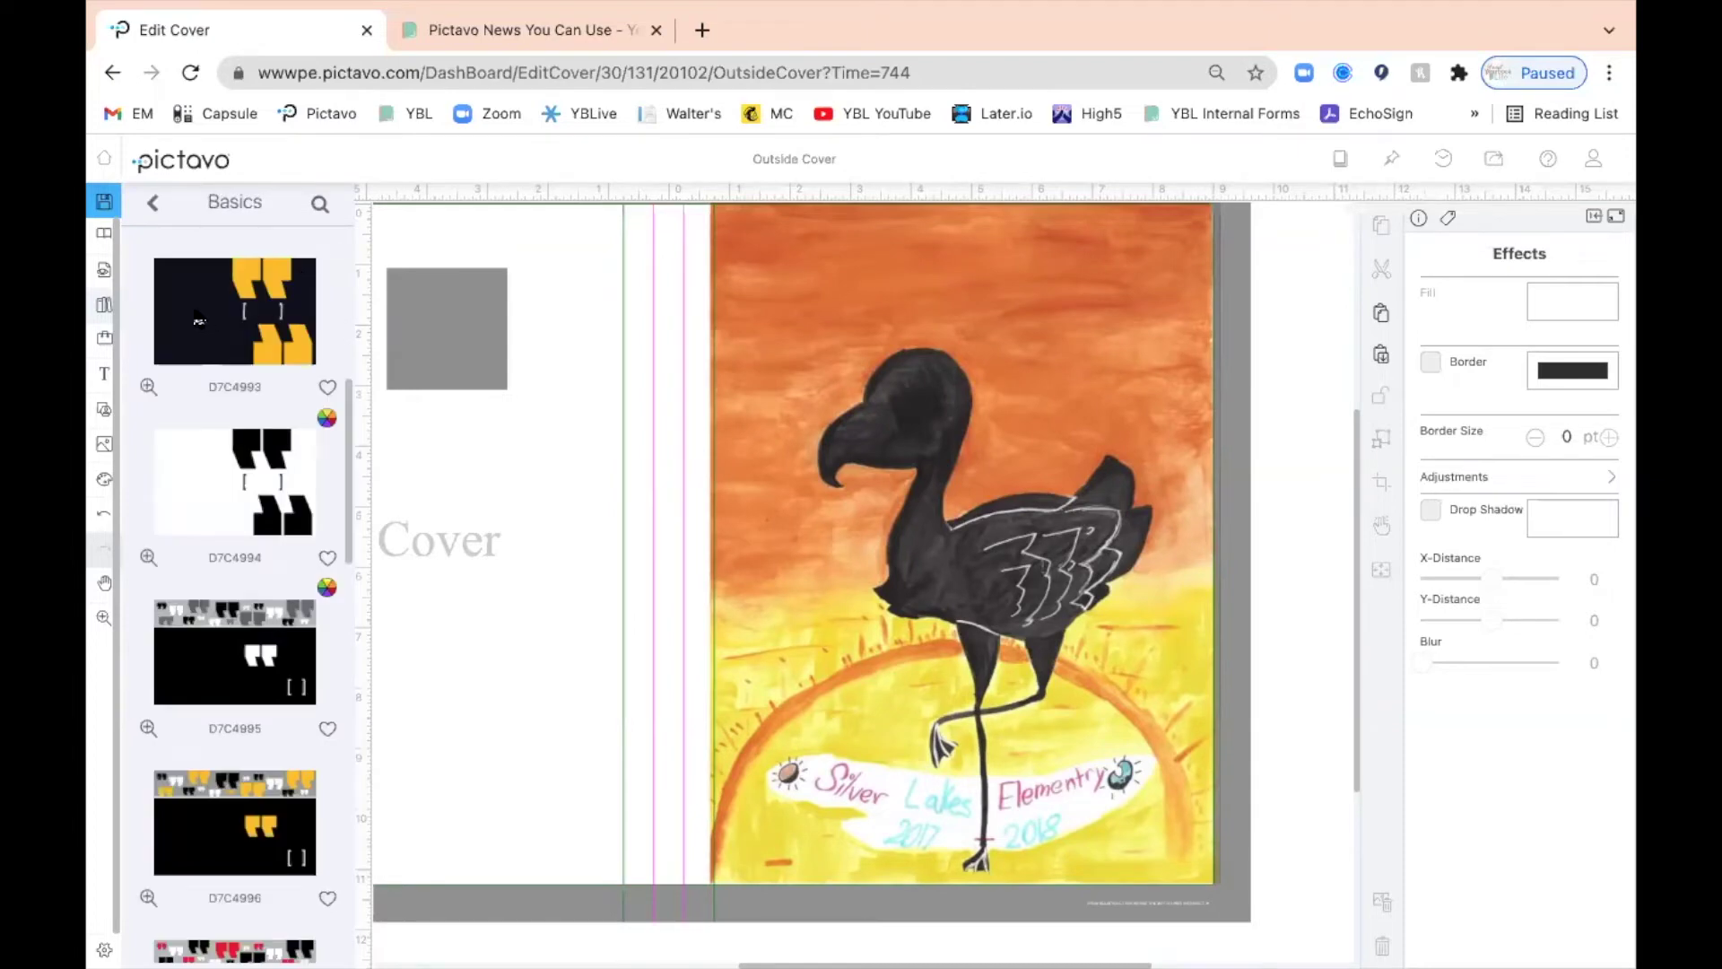
Step: Apply the dark custom cover with yellow quotation marks, D7C4993, as the background, and check it around the artwork and back cover
{"action": "left_click_drag", "start_coordinate": [199, 321], "coordinate": [517, 489]}
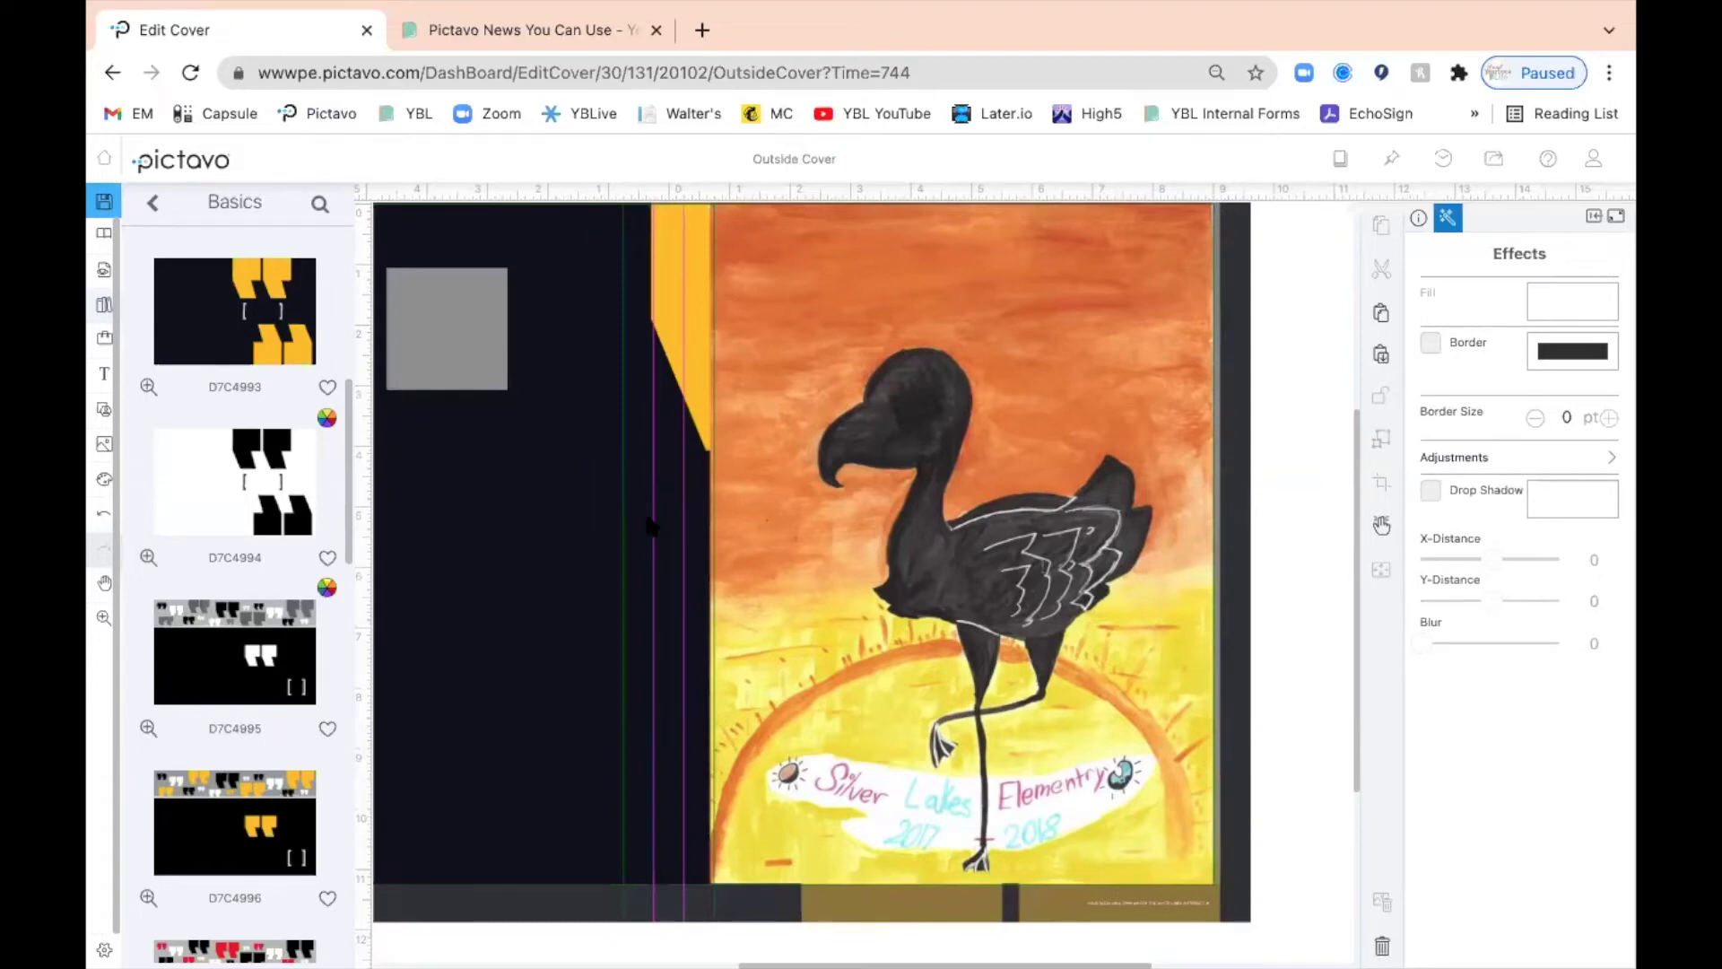
{"action": "scroll", "coordinate": [649, 524], "scroll_direction": "up", "scroll_amount": 2}
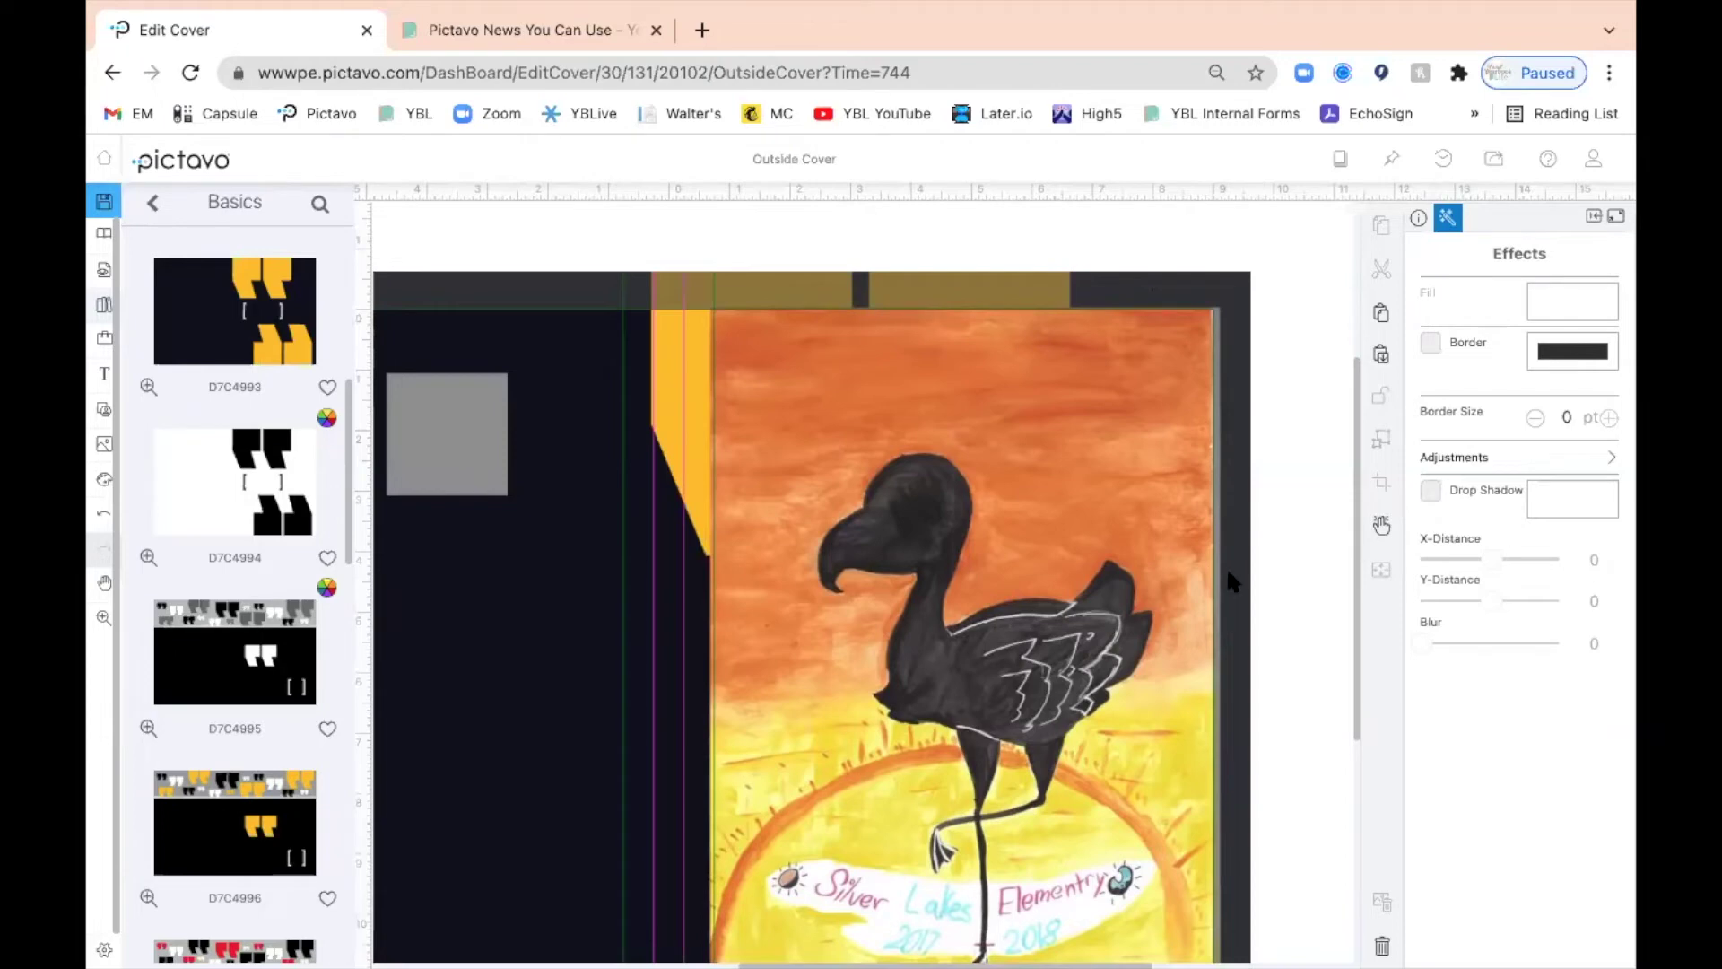
{"action": "scroll", "coordinate": [1218, 873], "scroll_direction": "down", "scroll_amount": 1}
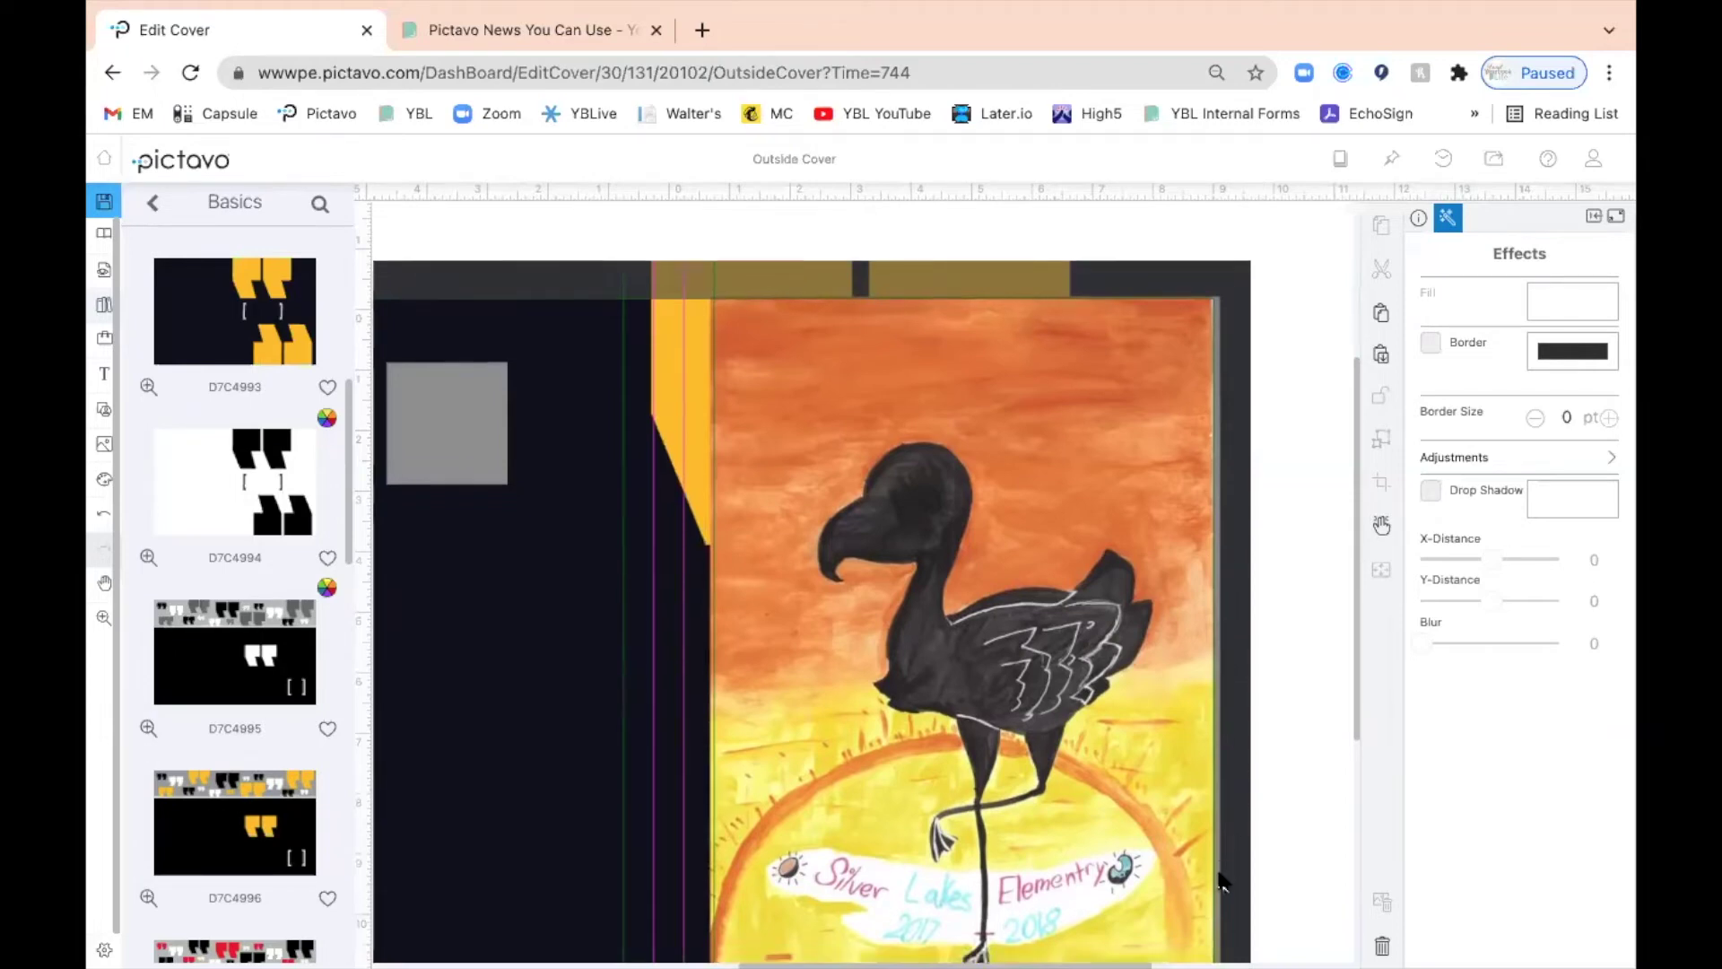
{"action": "scroll", "coordinate": [1220, 874], "scroll_direction": "down", "scroll_amount": 1}
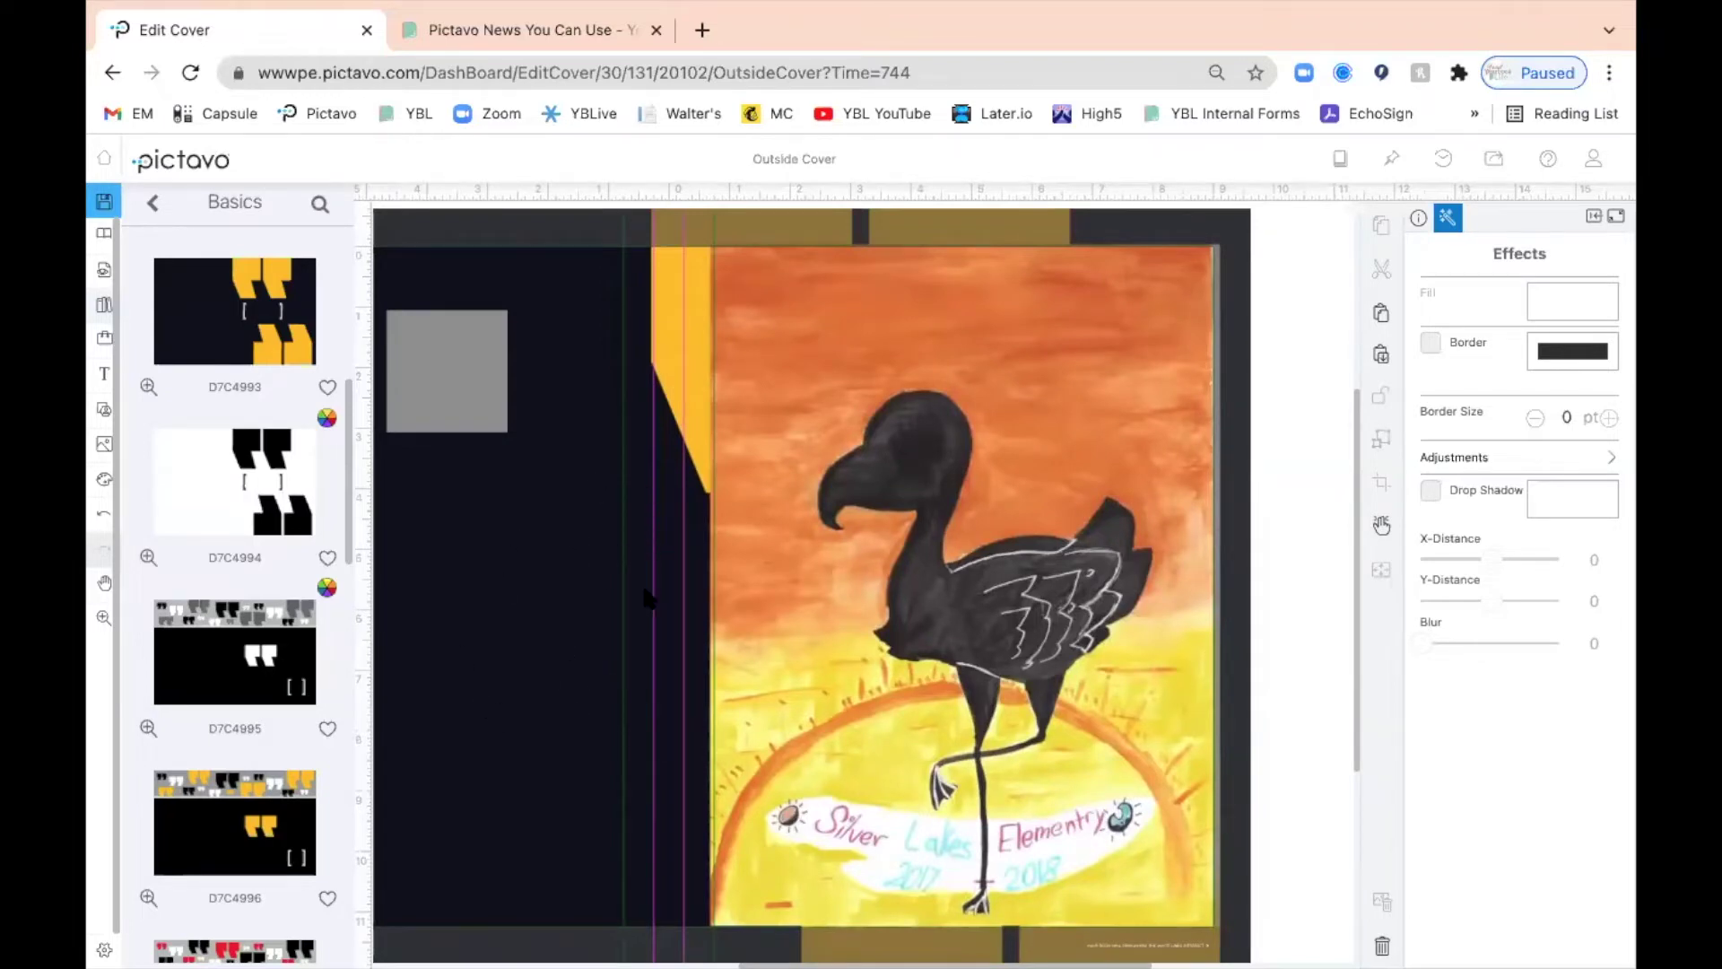
{"action": "scroll", "coordinate": [646, 592], "scroll_direction": "left", "scroll_amount": 5}
{"action": "scroll", "coordinate": [645, 592], "scroll_direction": "left", "scroll_amount": 2}
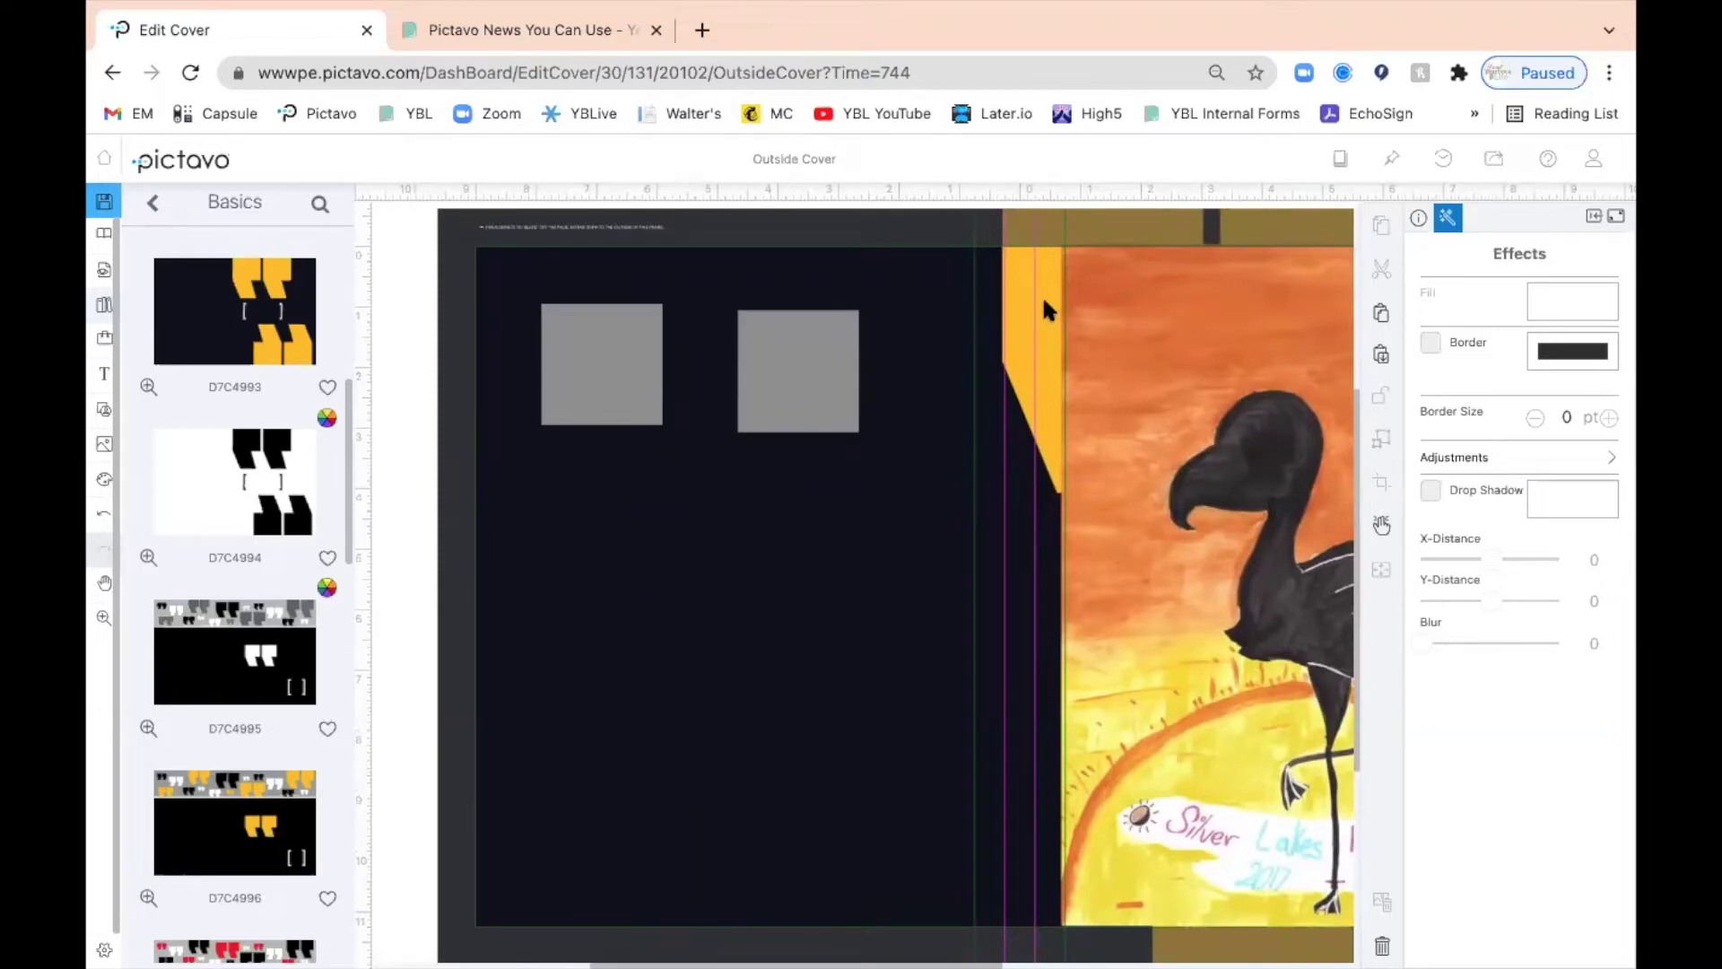
Step: Add a black 11 pt border to the bird artwork on the front cover
{"action": "scroll", "coordinate": [1165, 482], "scroll_direction": "right", "scroll_amount": 5}
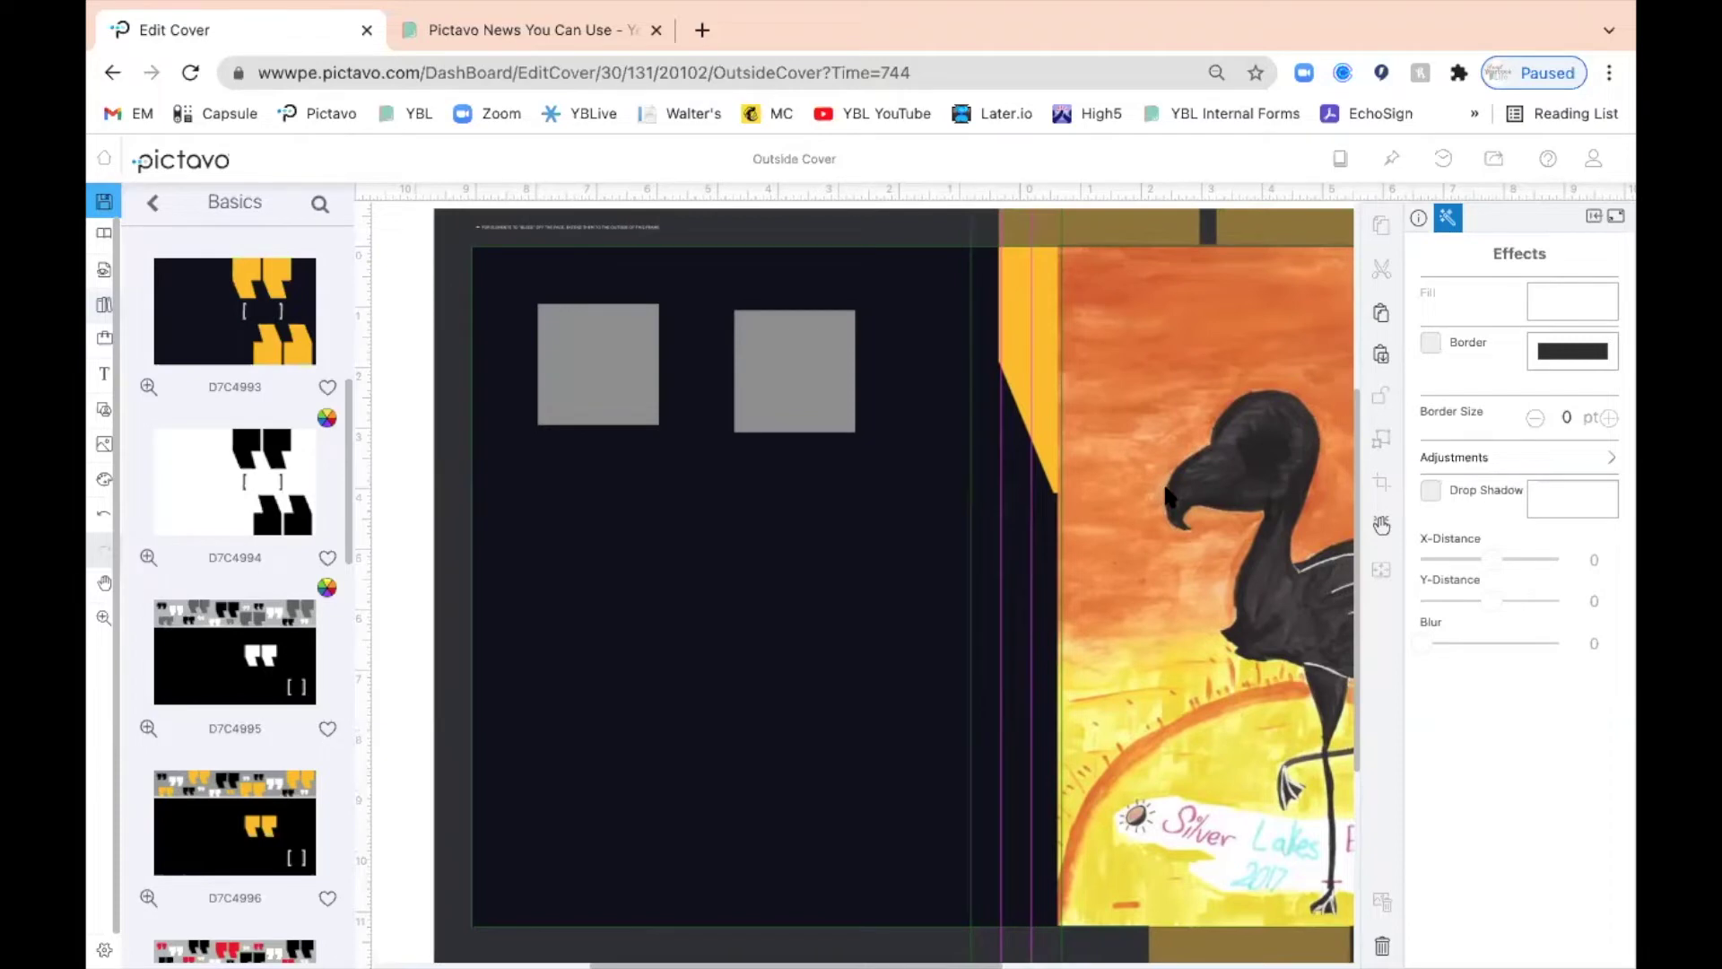
{"action": "left_click", "coordinate": [1042, 475]}
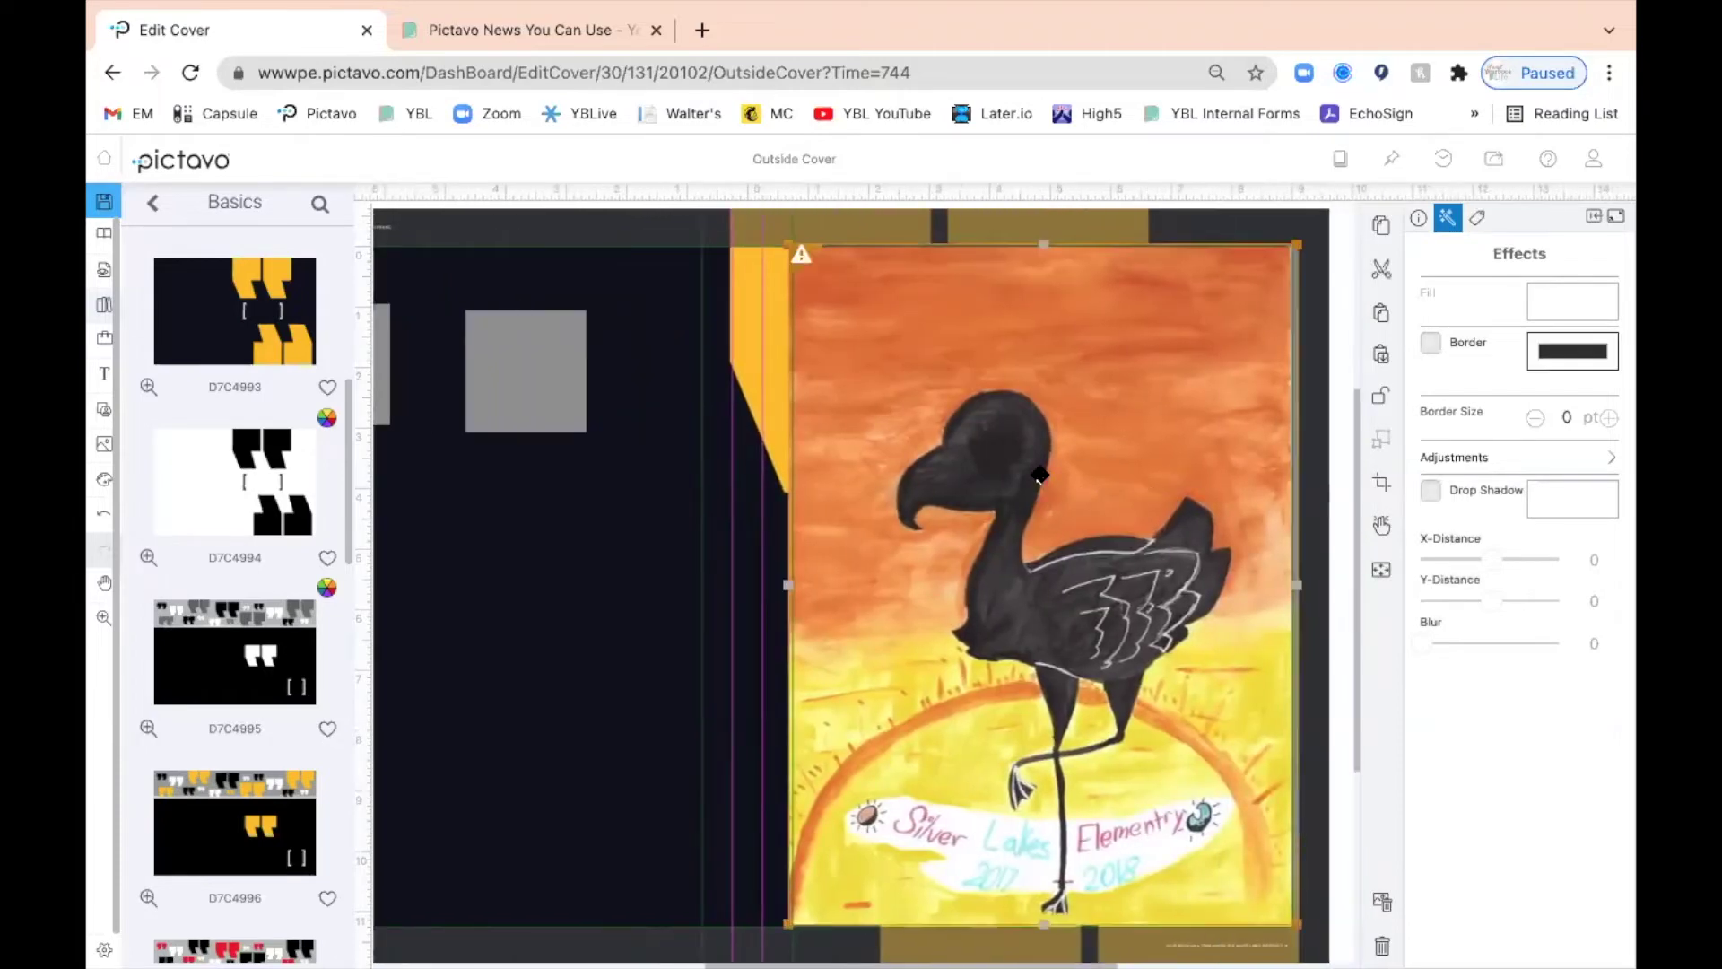
{"action": "left_click", "coordinate": [1432, 343]}
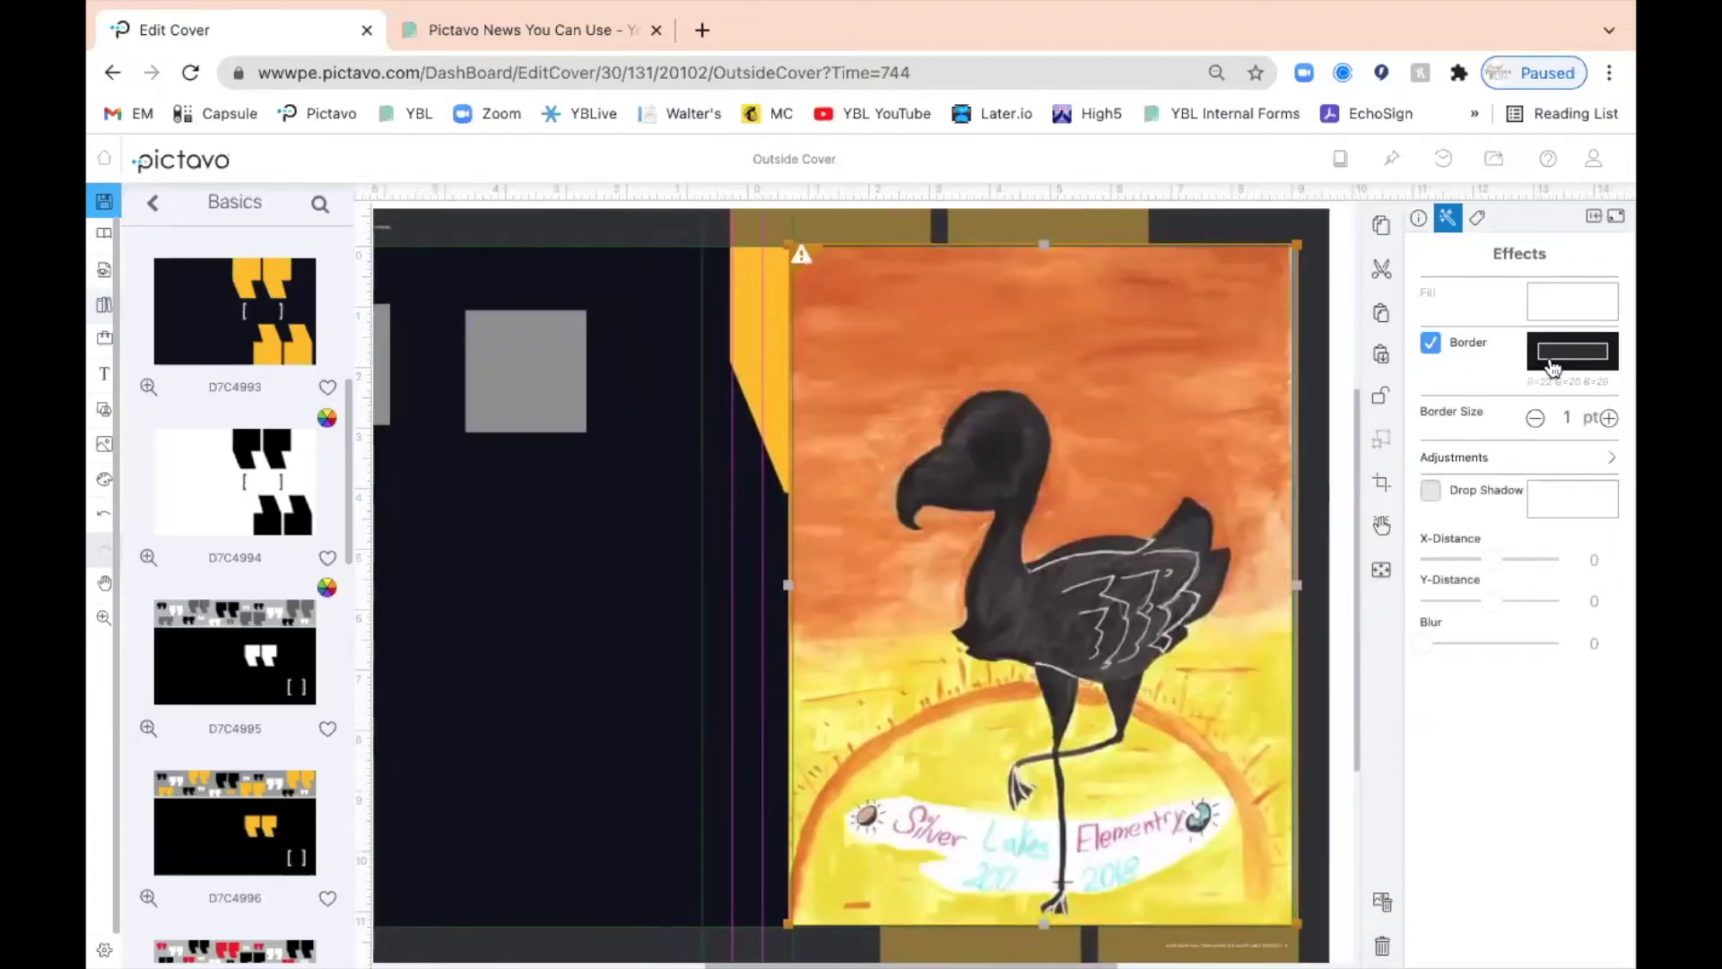
{"action": "left_click", "coordinate": [1570, 359]}
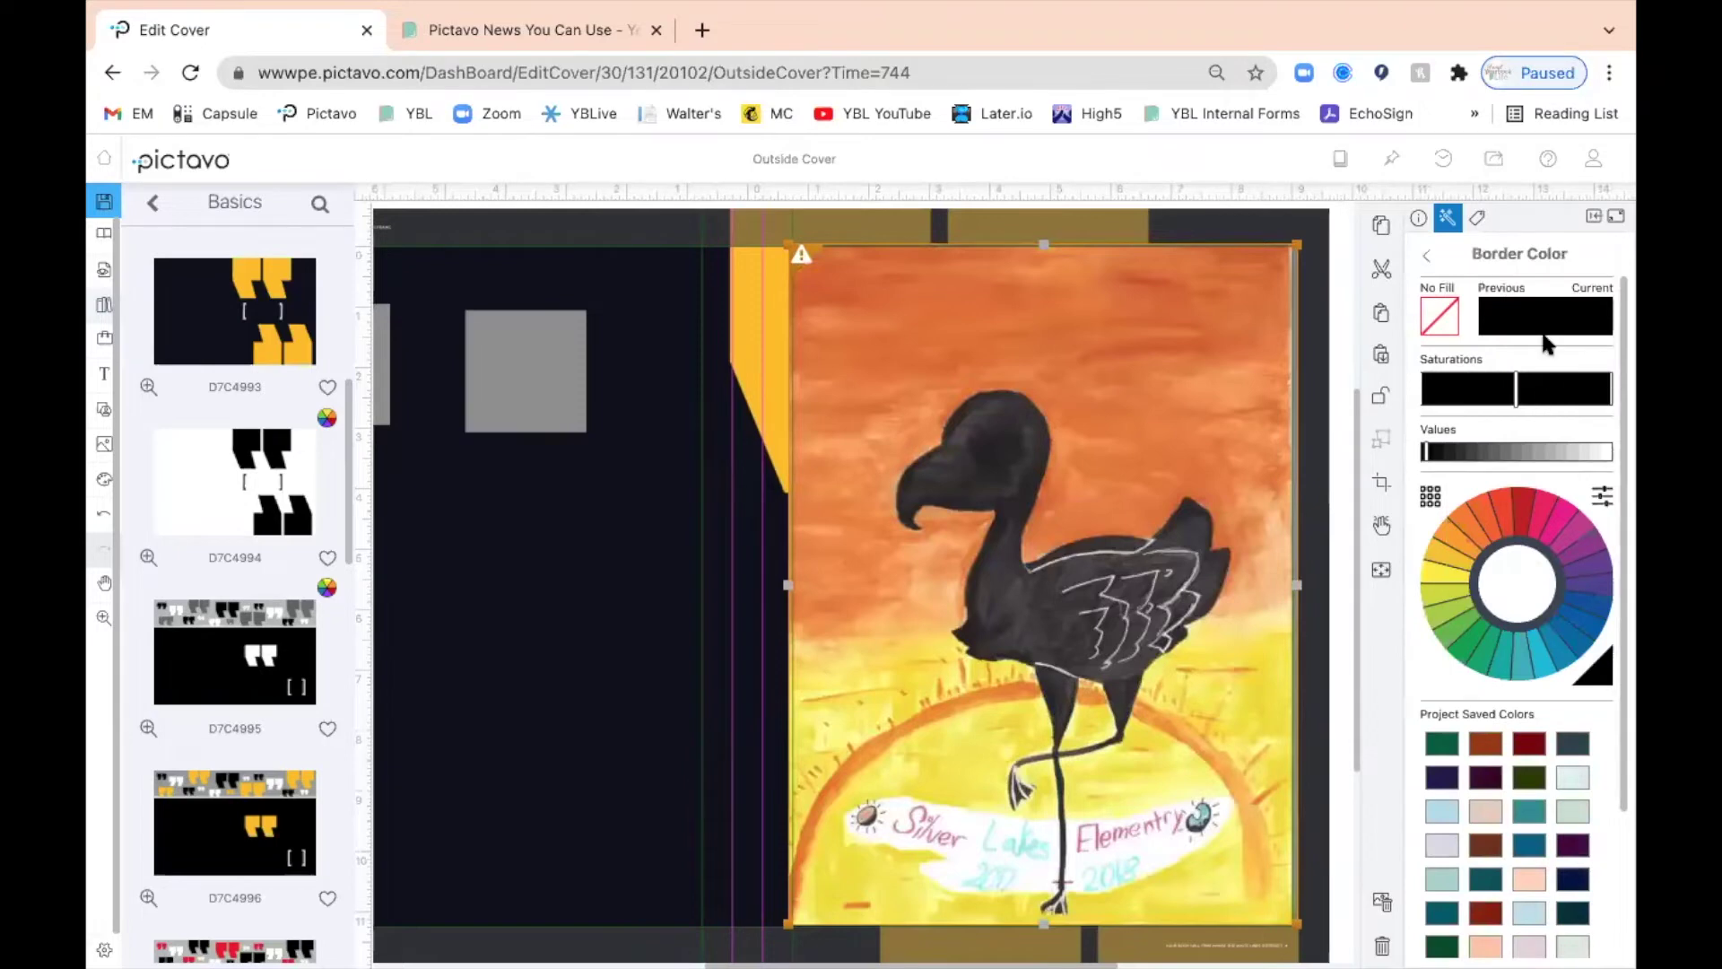
{"action": "left_click", "coordinate": [1425, 255]}
{"action": "left_click", "coordinate": [1607, 418]}
{"action": "left_click", "coordinate": [1608, 418]}
{"action": "left_click", "coordinate": [1608, 418]}
{"action": "left_click", "coordinate": [1608, 418]}
{"action": "left_click", "coordinate": [1608, 417]}
{"action": "left_click", "coordinate": [1608, 418]}
{"action": "left_click", "coordinate": [1608, 418]}
{"action": "left_click", "coordinate": [1608, 418]}
{"action": "left_click", "coordinate": [1608, 418]}
{"action": "left_click", "coordinate": [1608, 418]}
{"action": "left_click", "coordinate": [662, 328]}
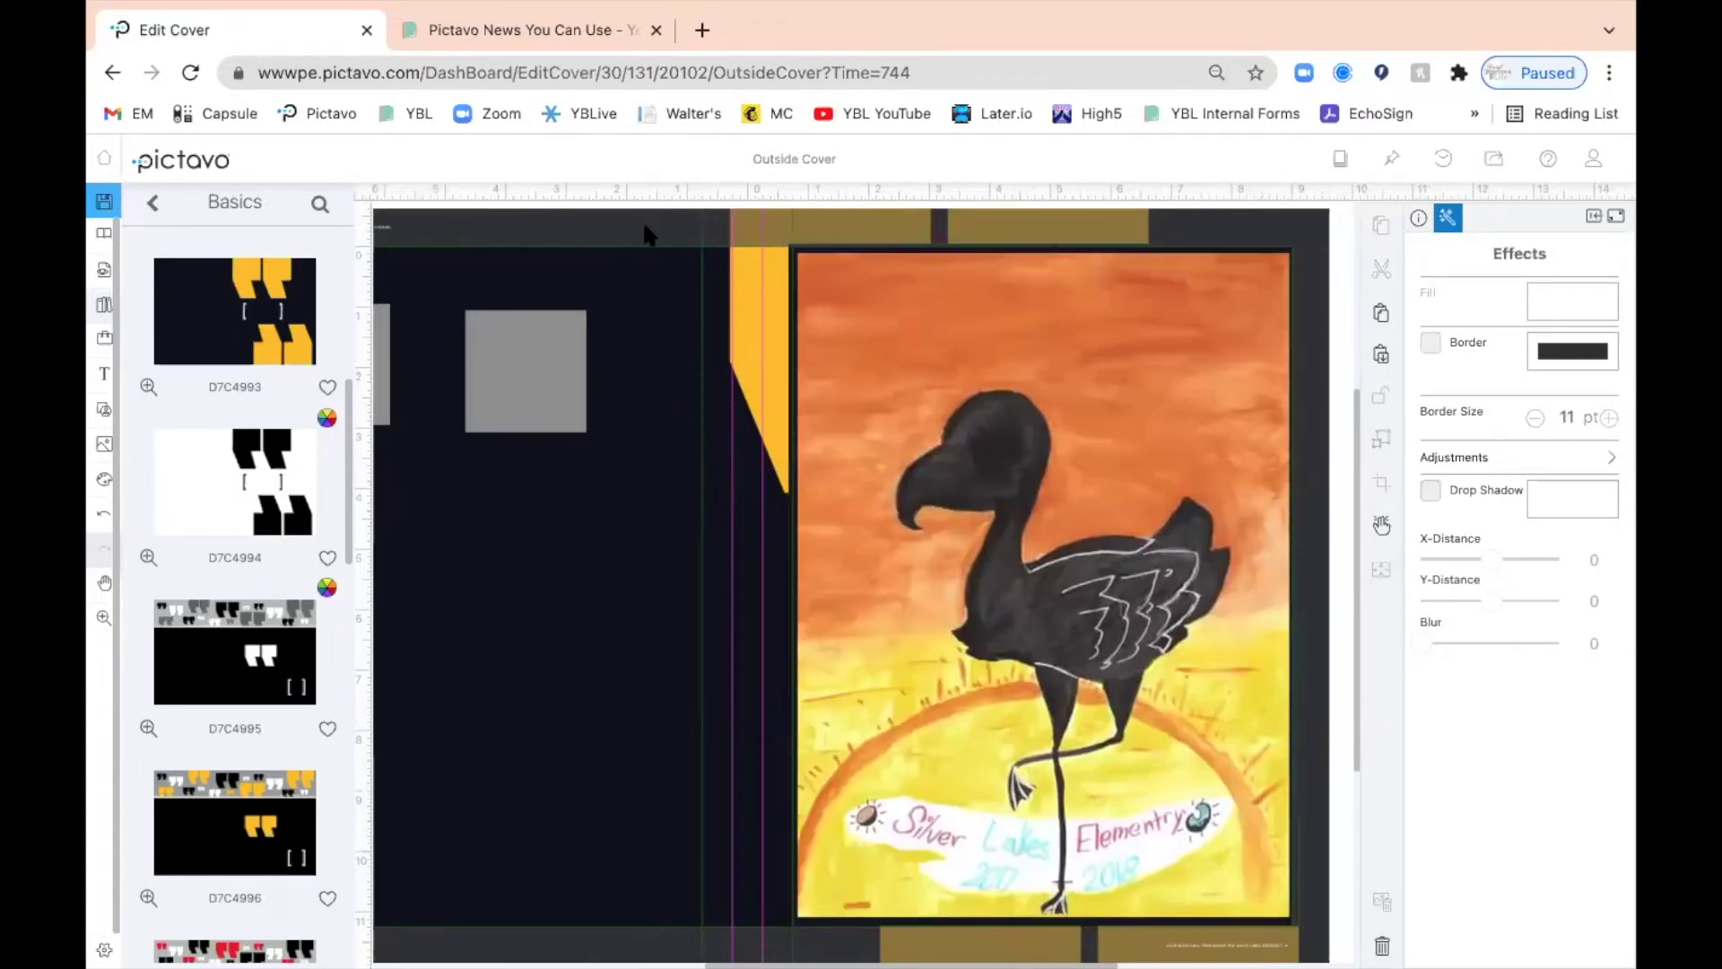
Step: Delete the dark quotation-mark background and add a subhead reading "Yearbooks" to the back cover
{"action": "left_click", "coordinate": [1384, 946]}
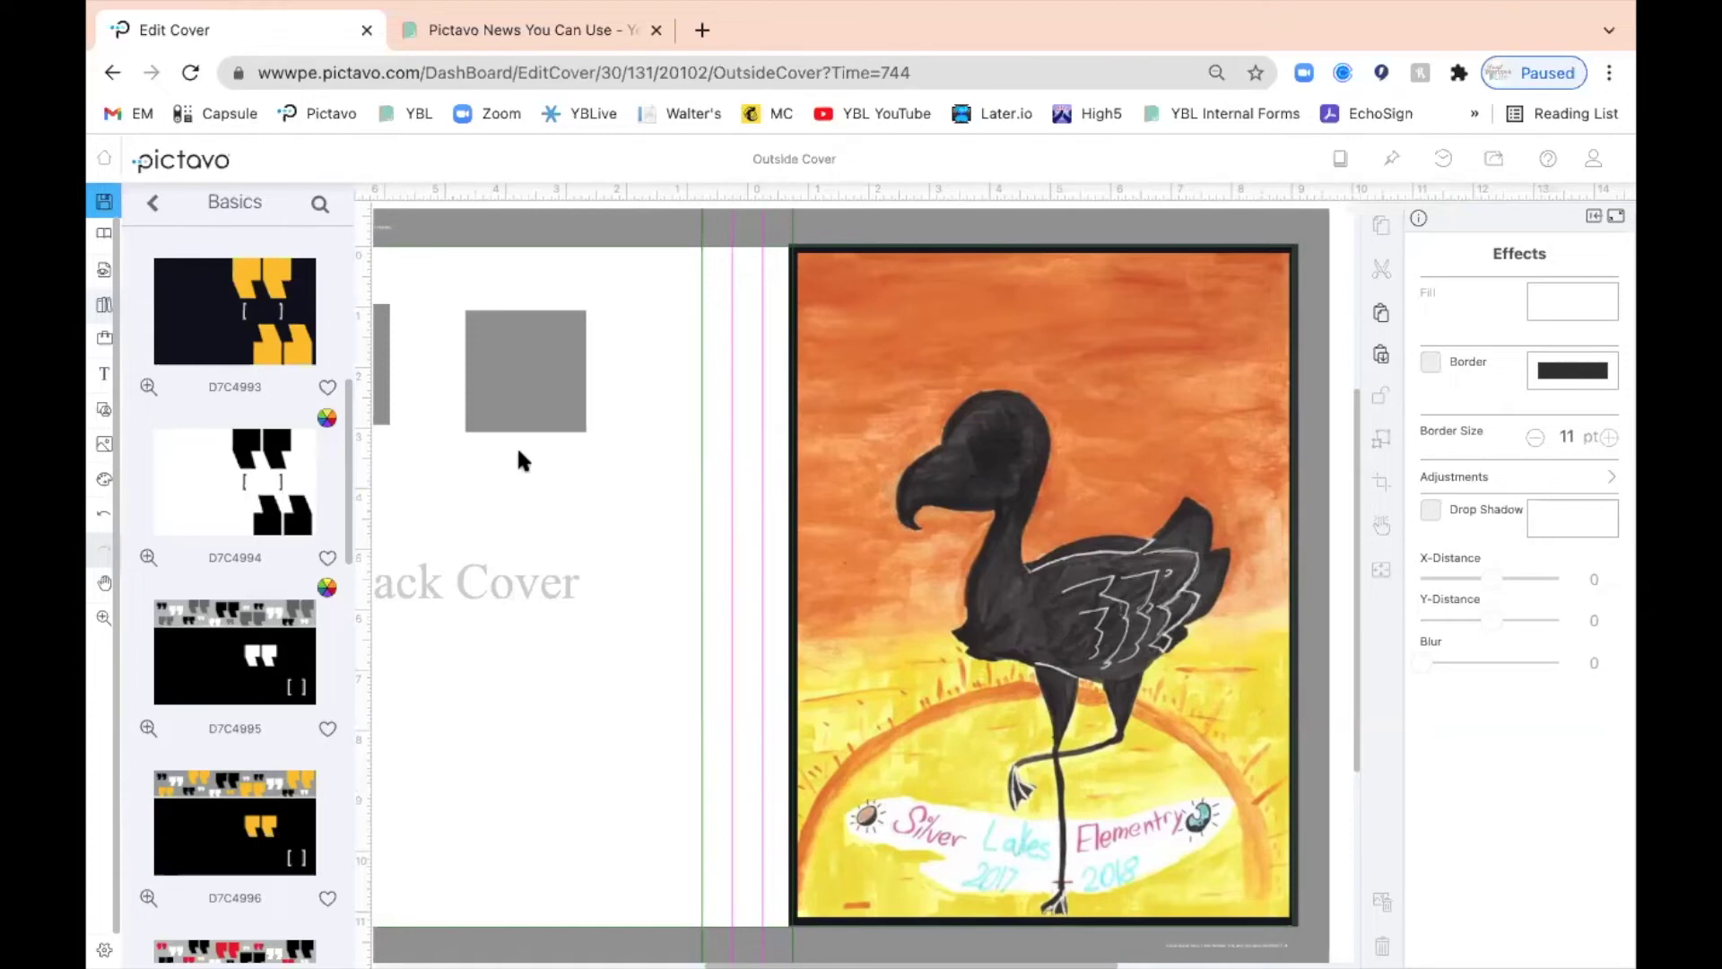
{"action": "left_click", "coordinate": [104, 376]}
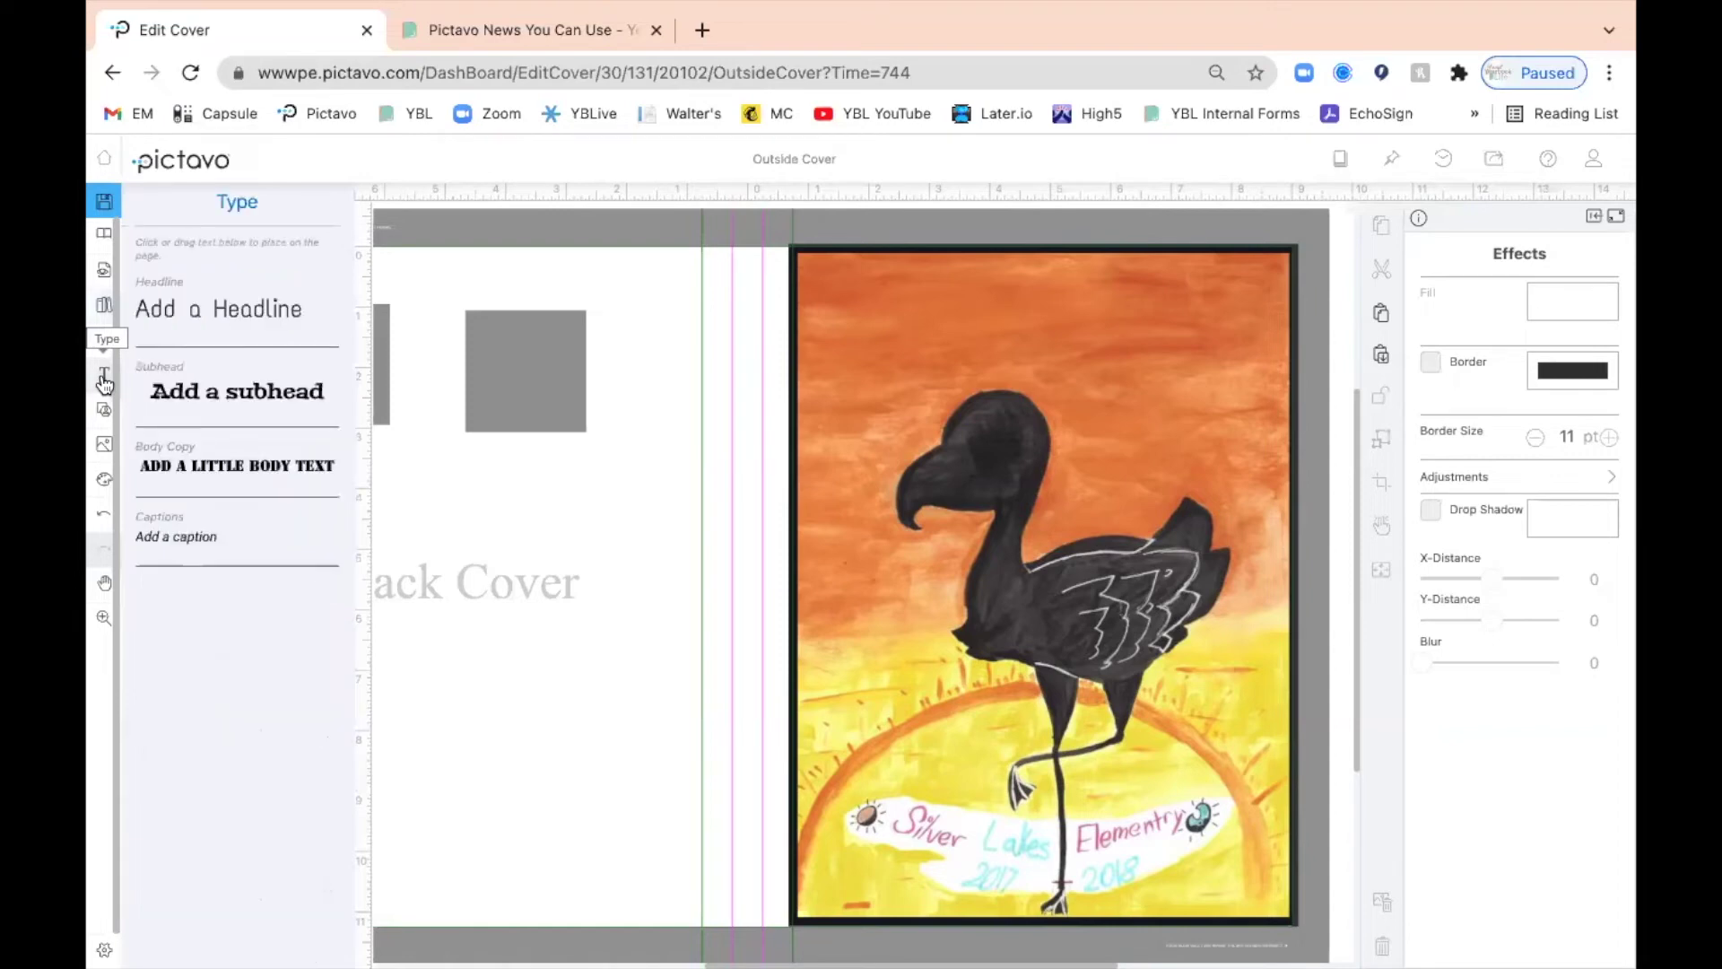
{"action": "left_click", "coordinate": [212, 400]}
{"action": "left_click_drag", "start_coordinate": [430, 512], "coordinate": [587, 535]}
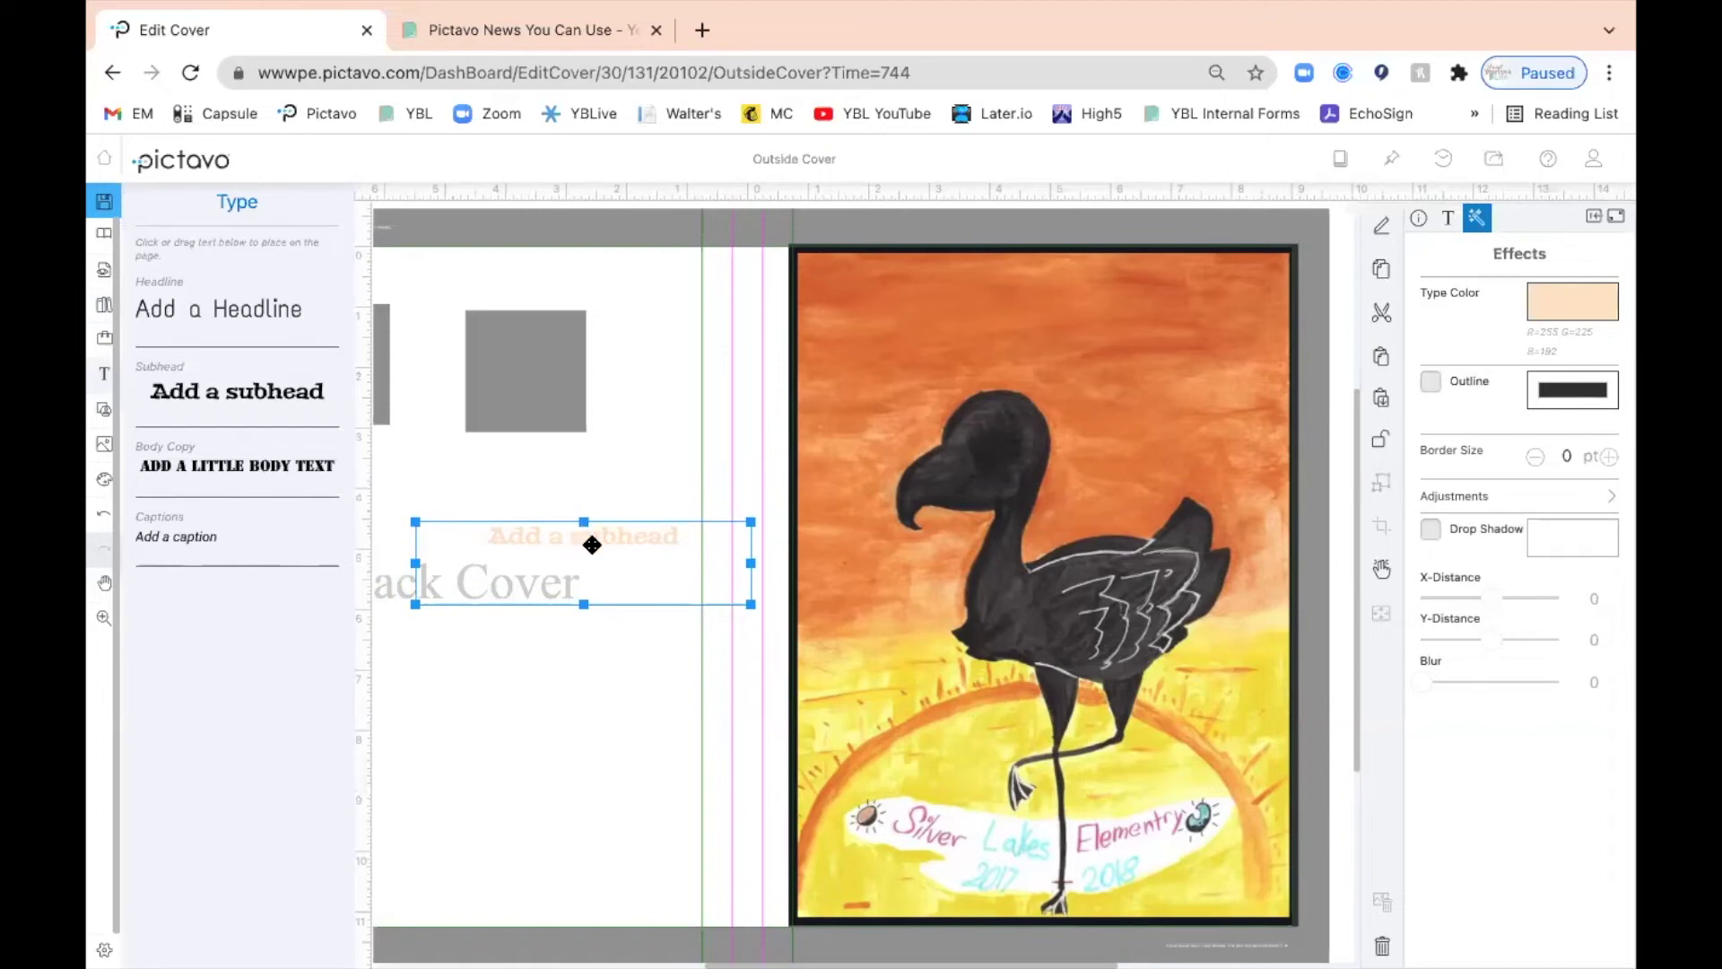
{"action": "double_click", "coordinate": [611, 543]}
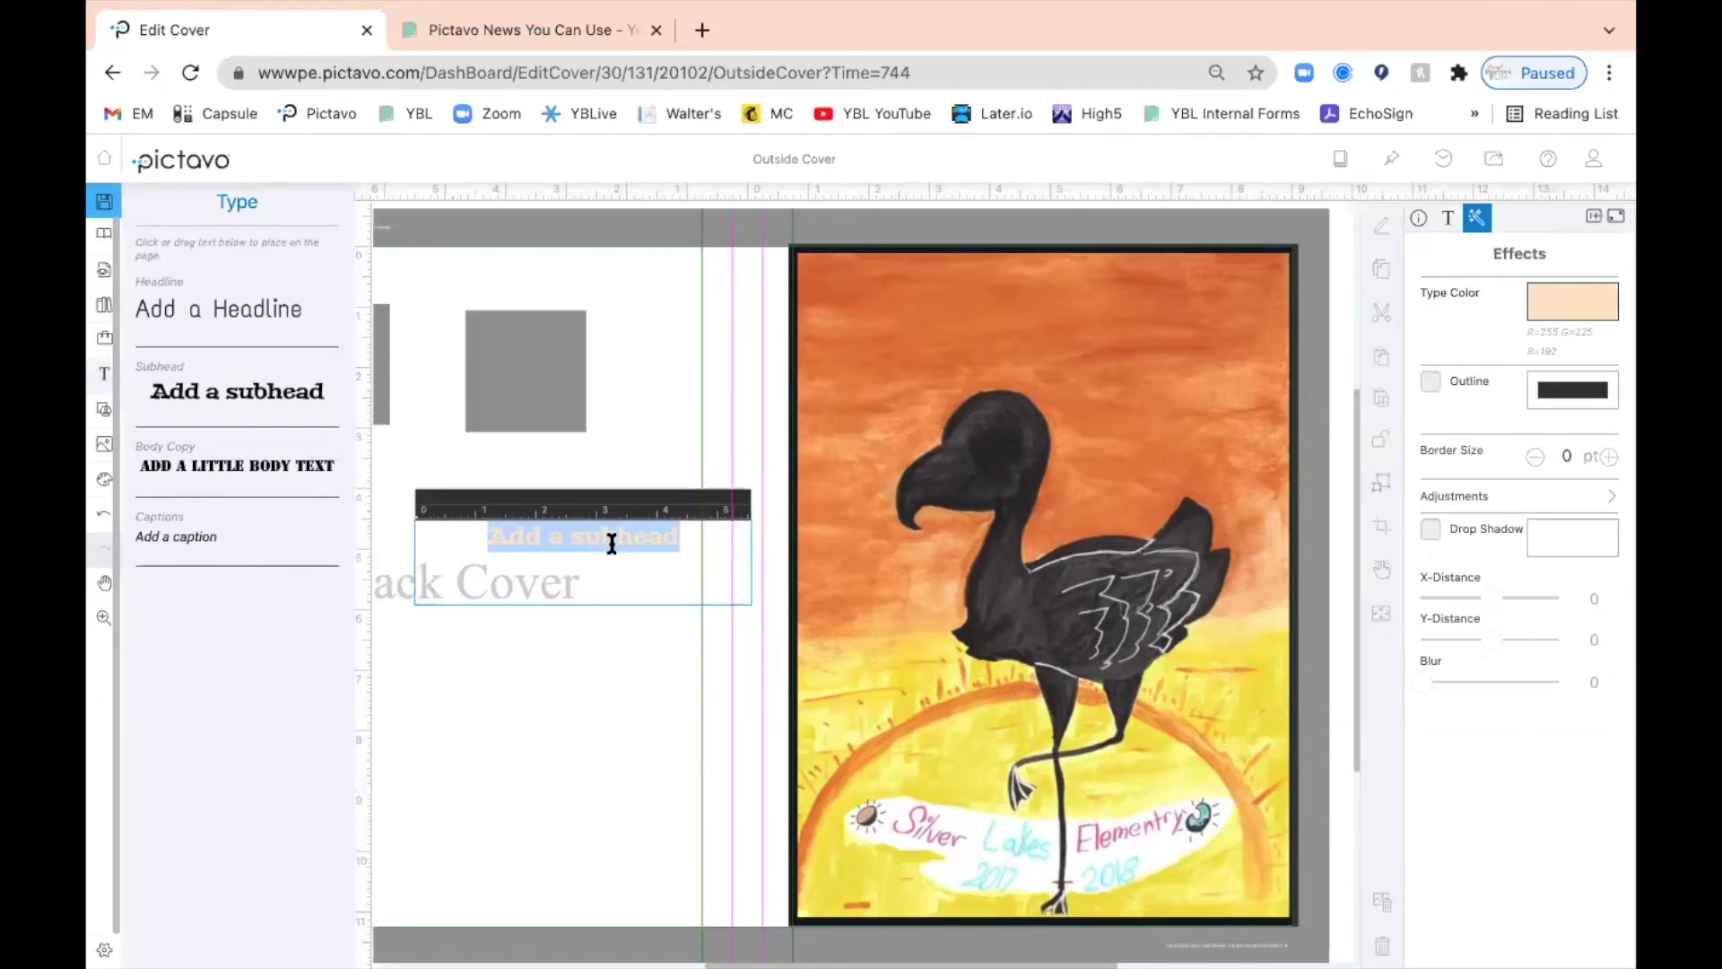
{"action": "type", "text": "Yearbooks"}
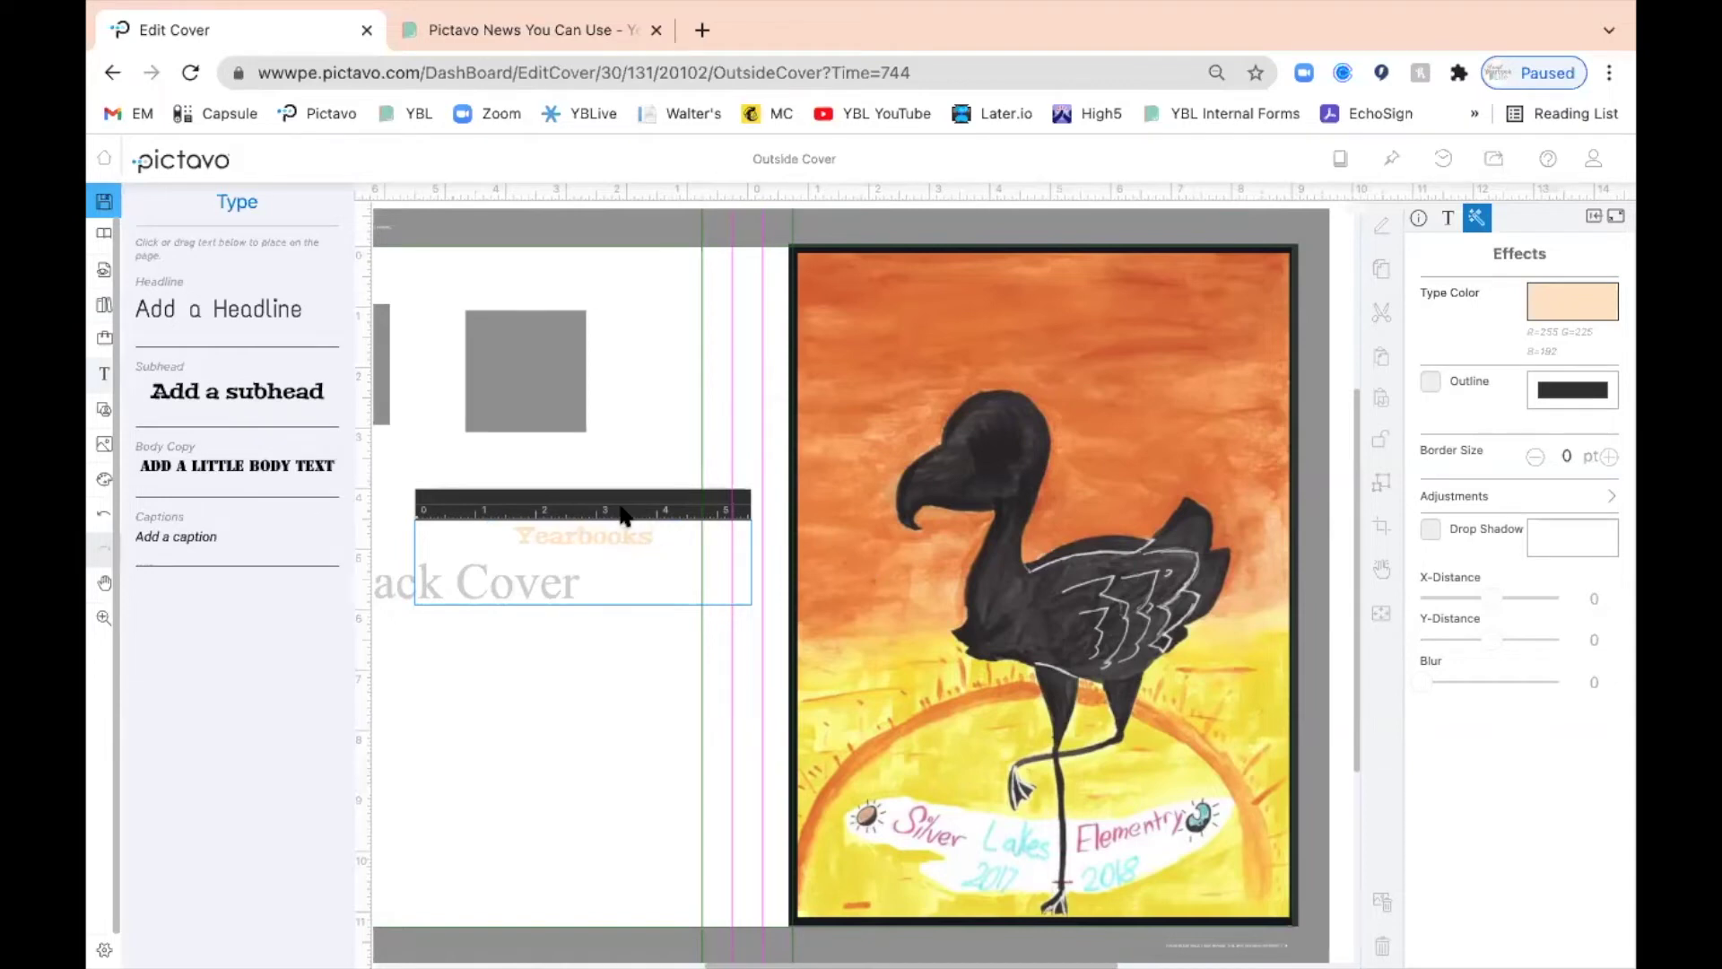
Step: Change the type color of the "Yearbooks" subhead to orange
{"action": "double_click", "coordinate": [570, 534]}
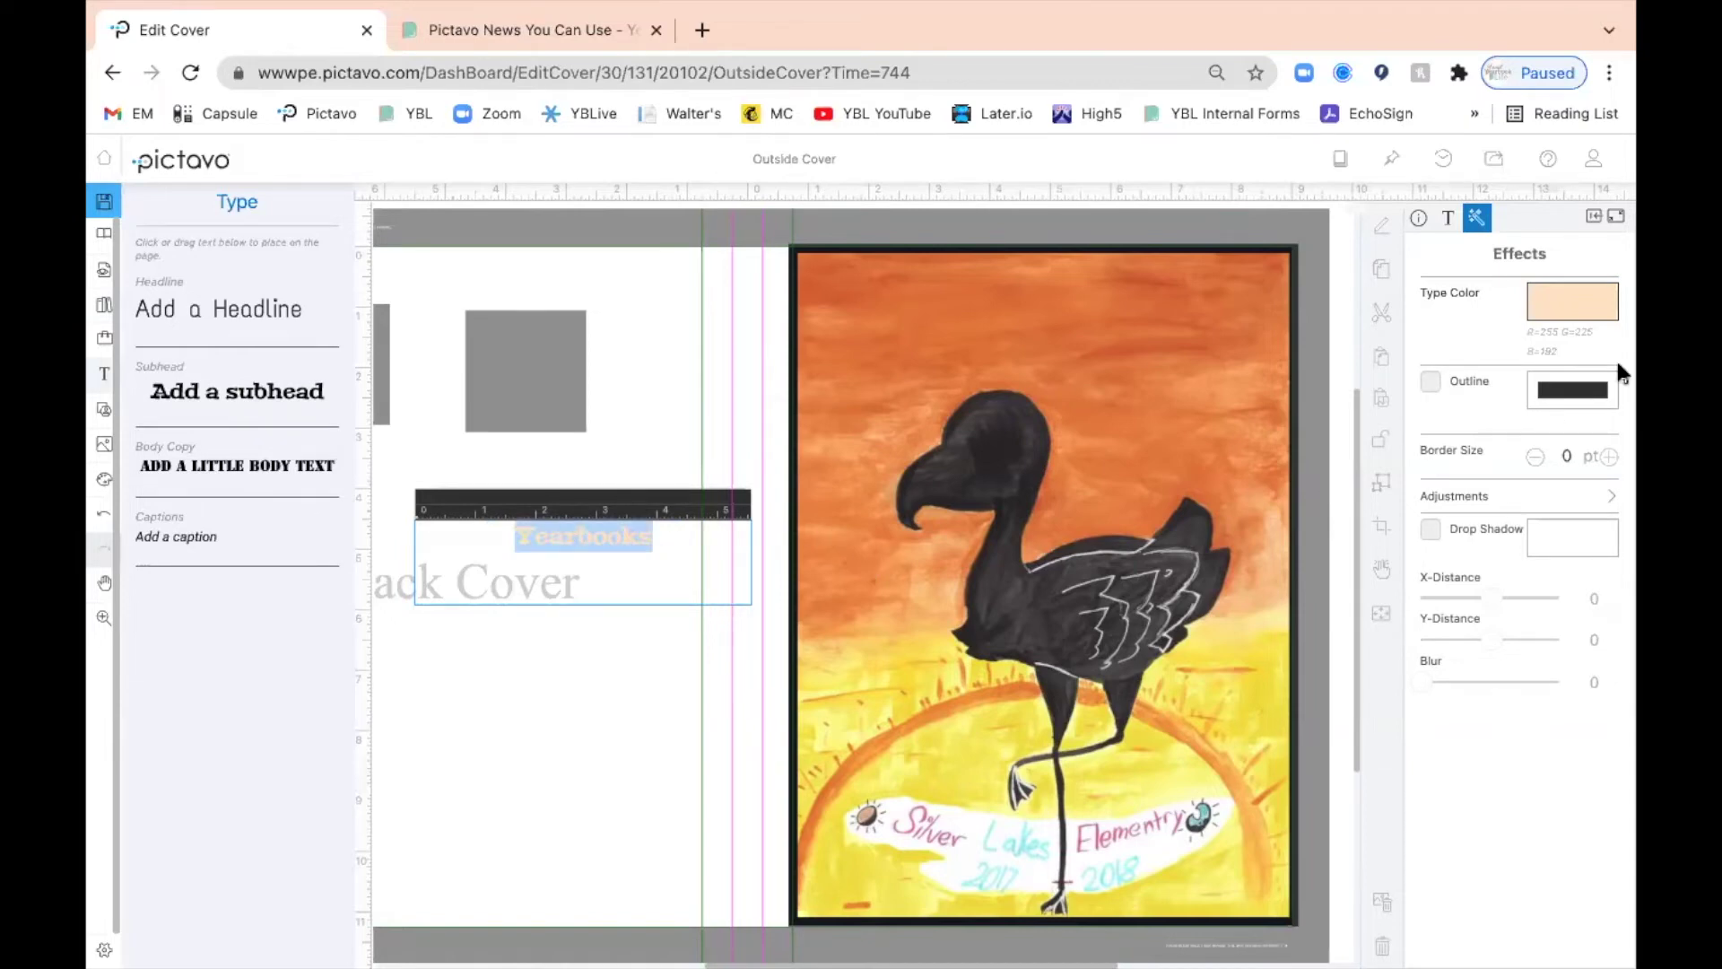
{"action": "left_click", "coordinate": [1570, 294]}
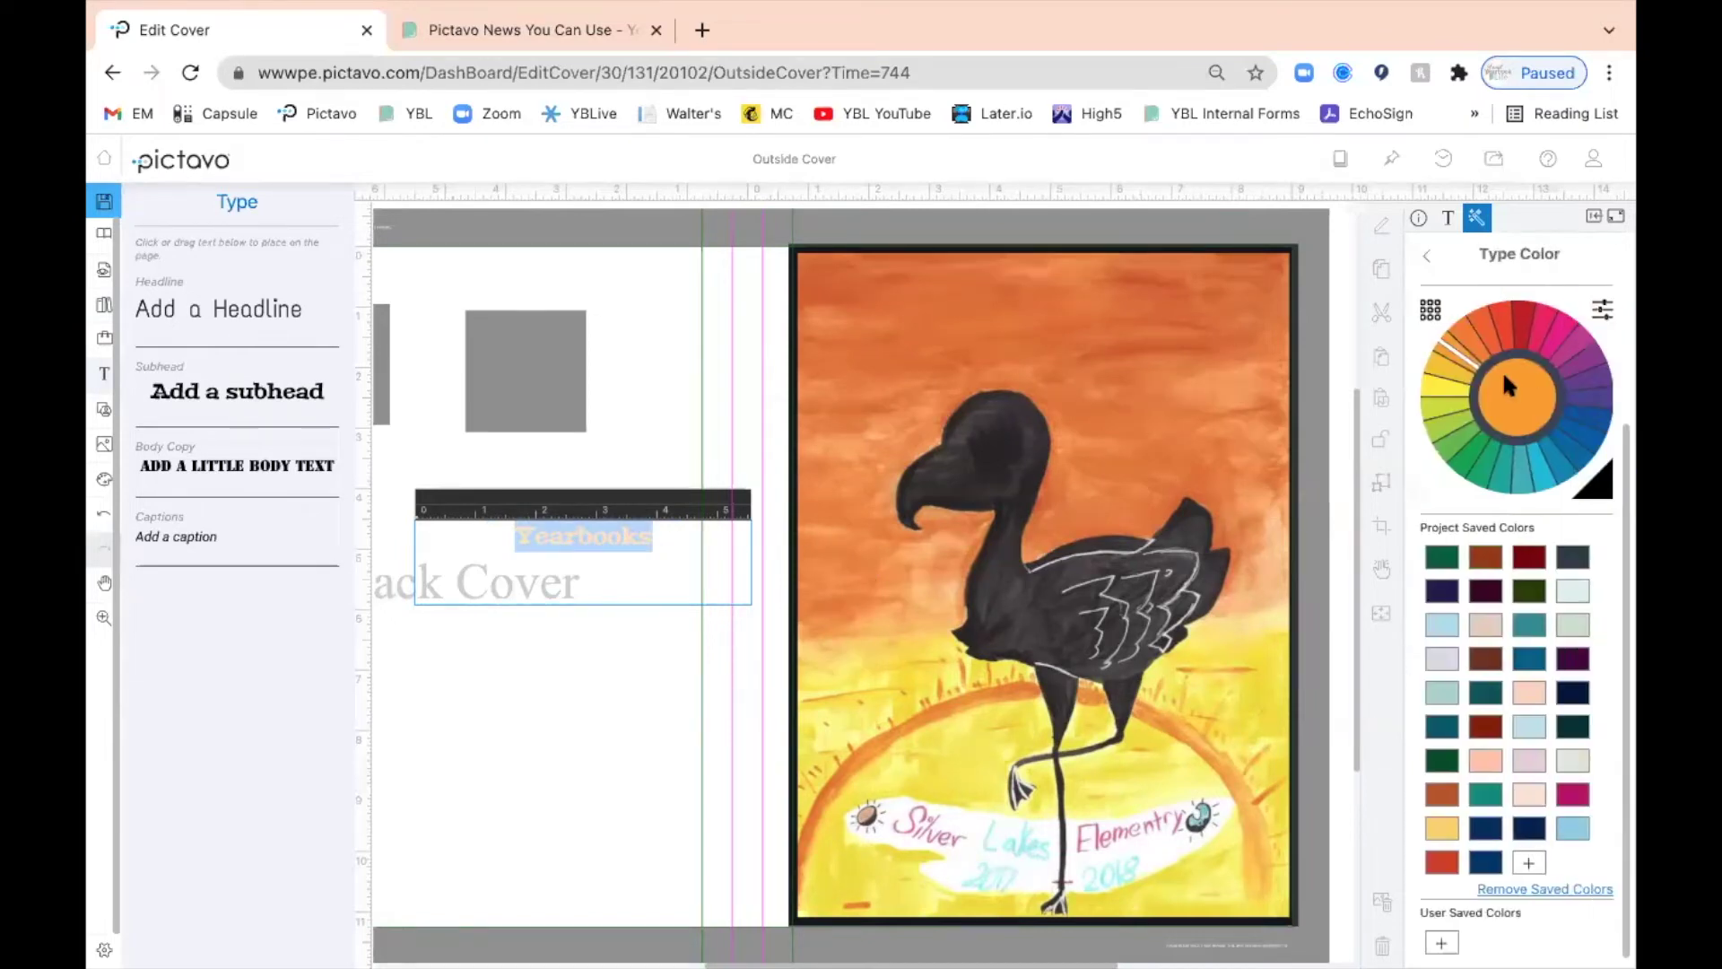
{"action": "left_click", "coordinate": [1466, 331]}
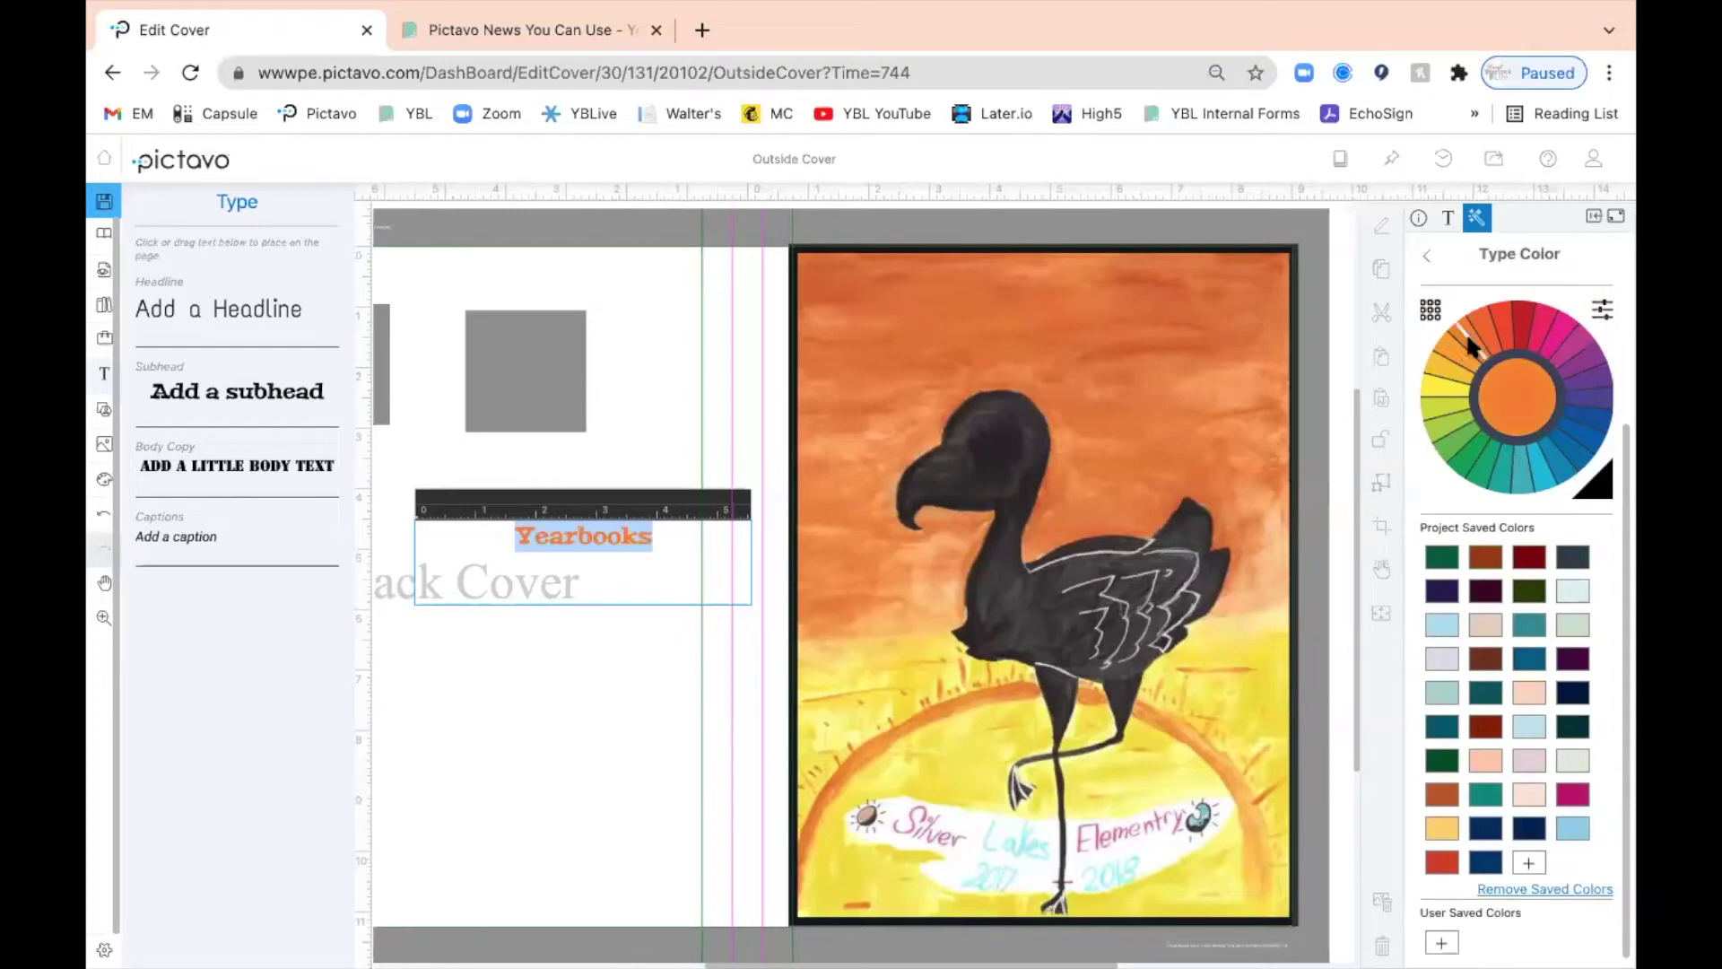
{"action": "left_click", "coordinate": [658, 443]}
Step: Rotate the "Yearbooks" text box to 90° so the text reads down the cover
{"action": "left_click", "coordinate": [617, 534]}
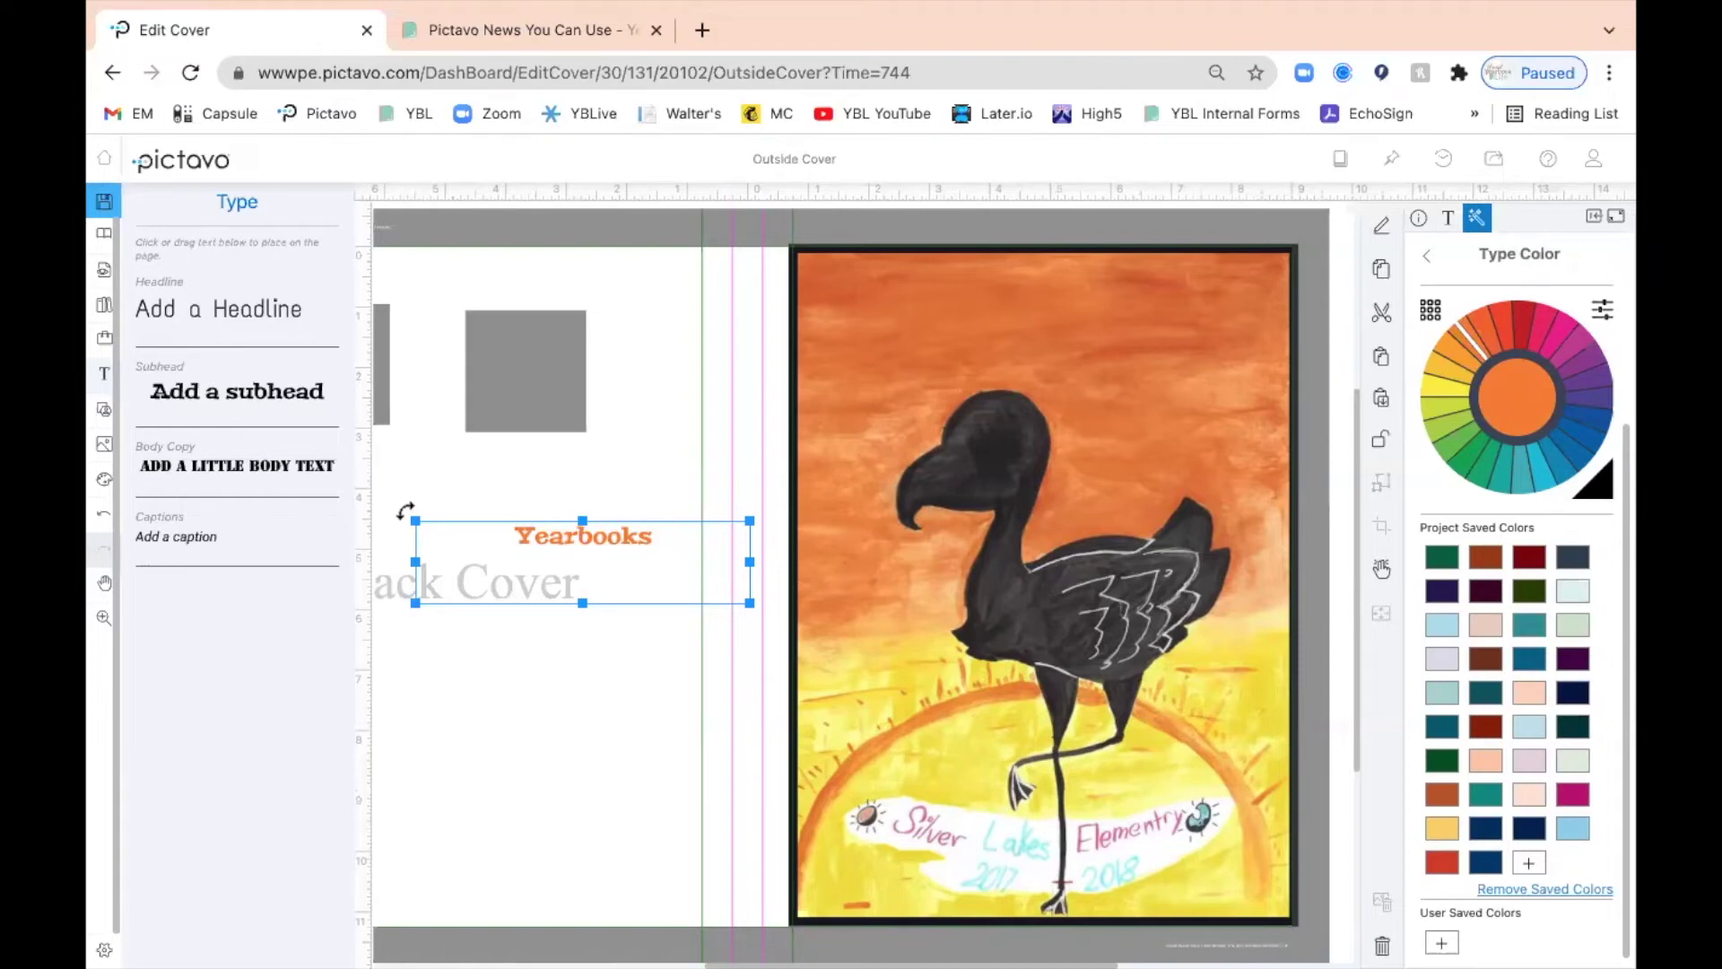
{"action": "left_click_drag", "start_coordinate": [406, 510], "coordinate": [611, 458]}
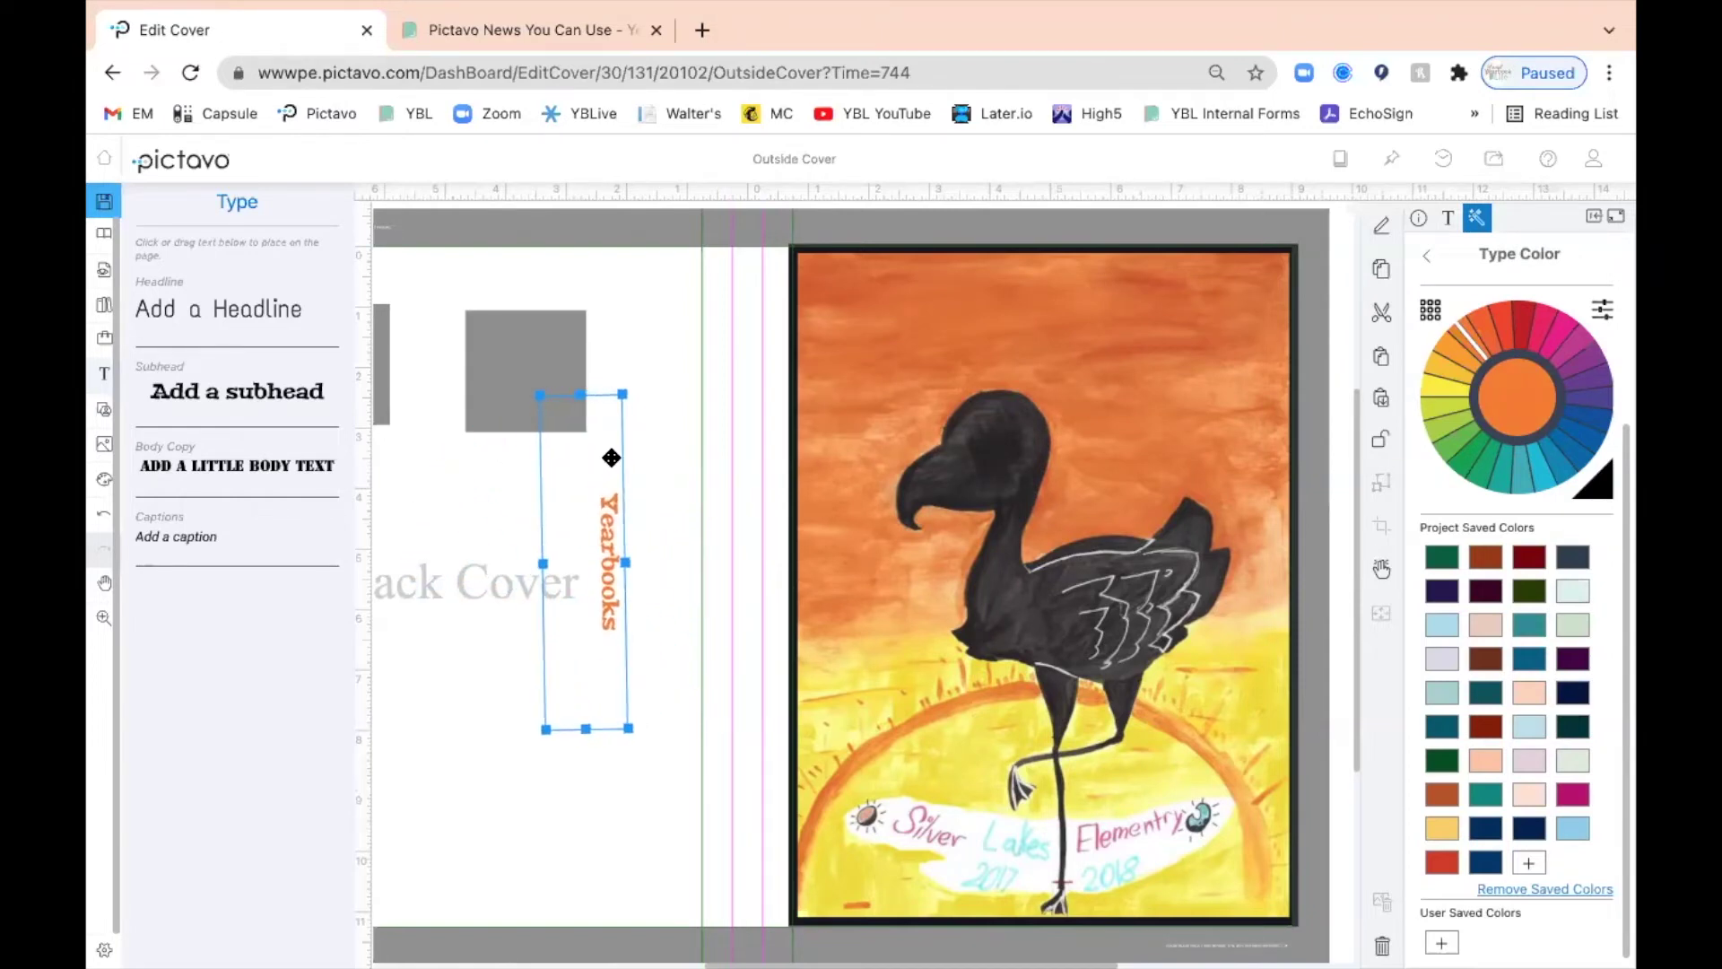
{"action": "left_click", "coordinate": [1418, 219]}
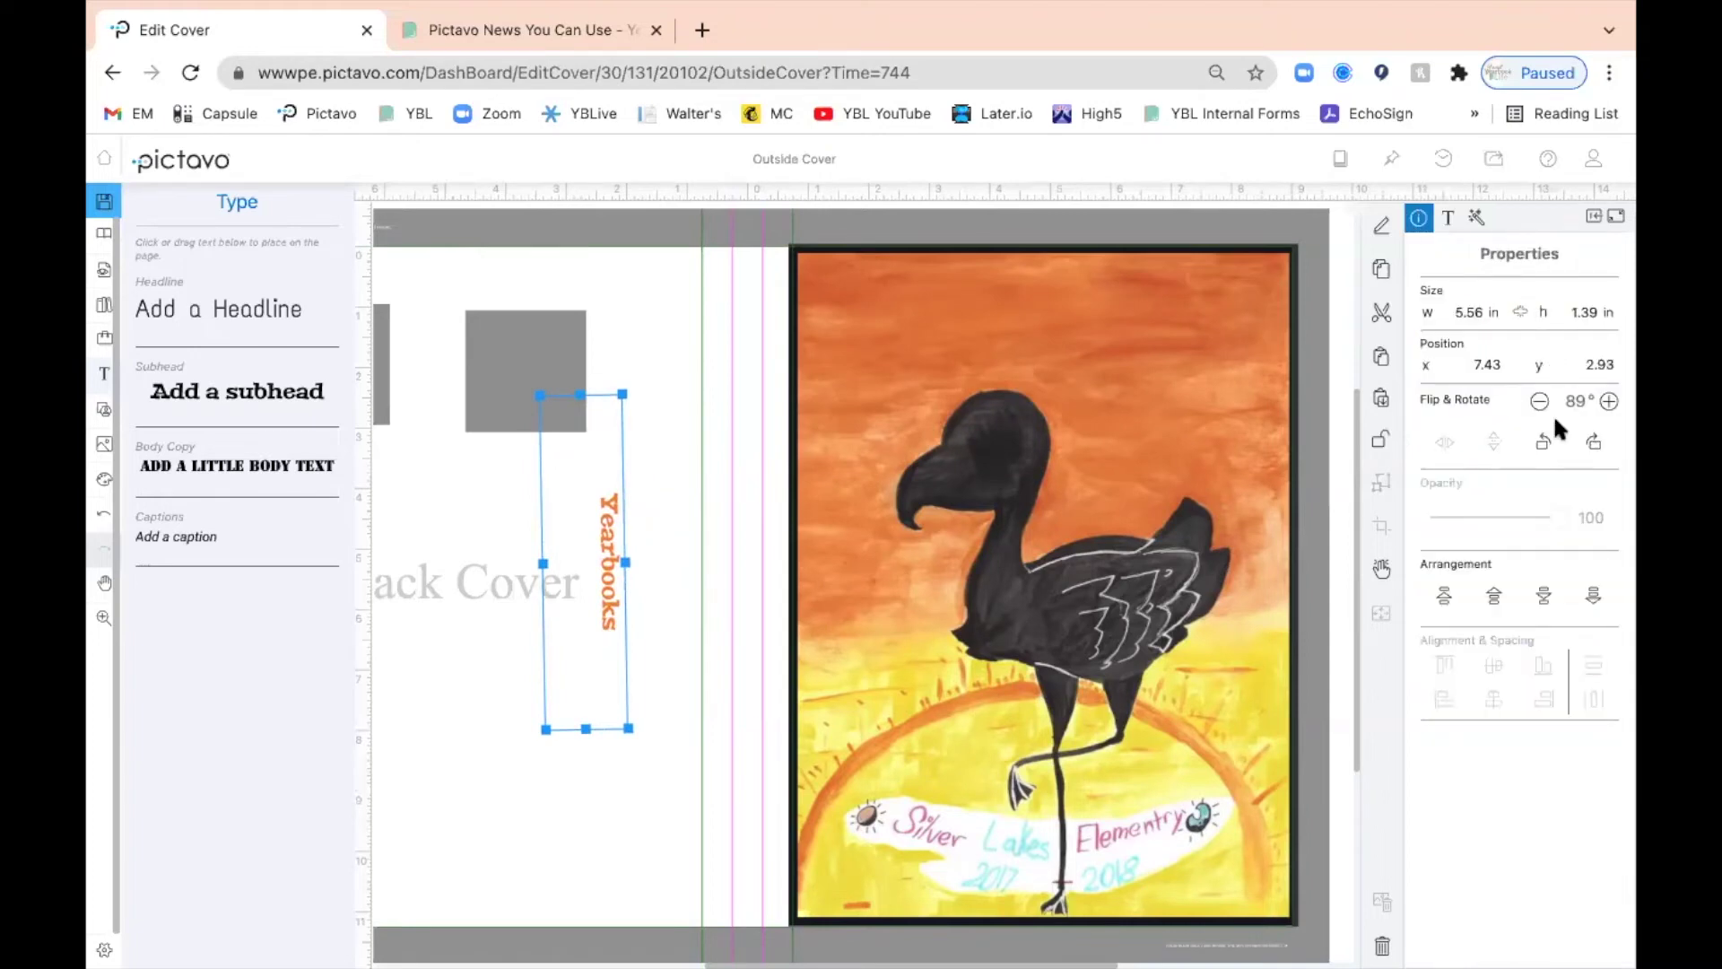
{"action": "left_click", "coordinate": [1610, 402]}
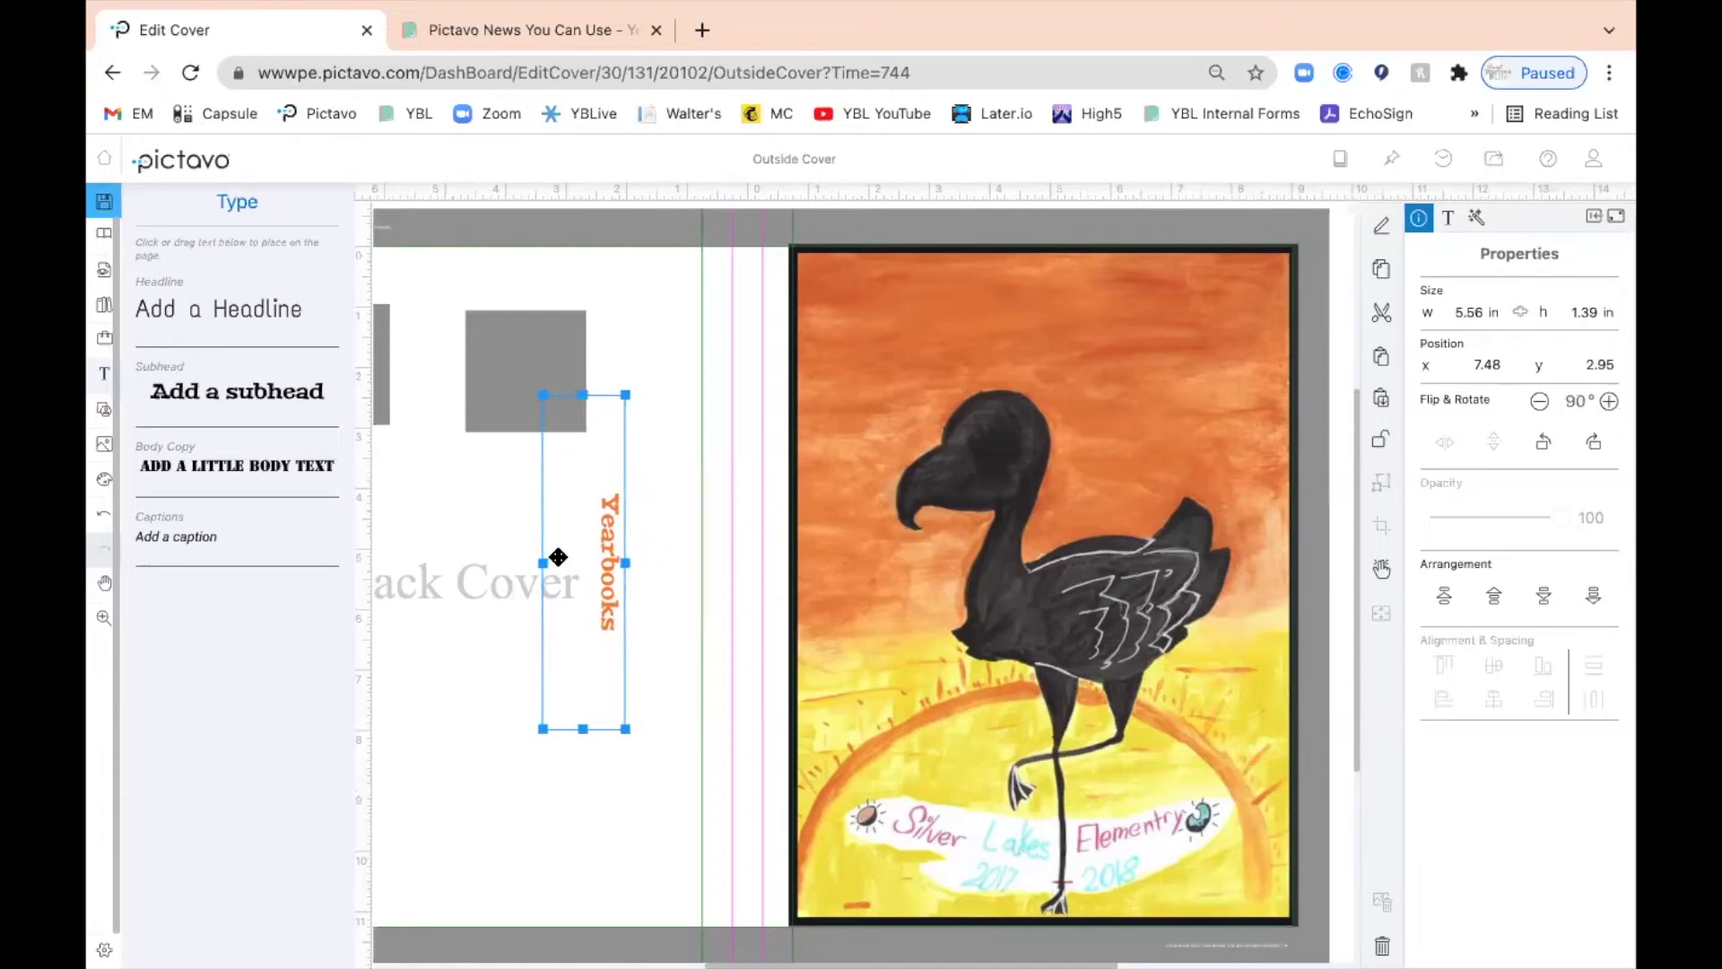
Step: Move the rotated text box onto the spine and stretch it over the full cover height, to about 11.24 in
{"action": "left_click_drag", "start_coordinate": [581, 567], "coordinate": [711, 576]}
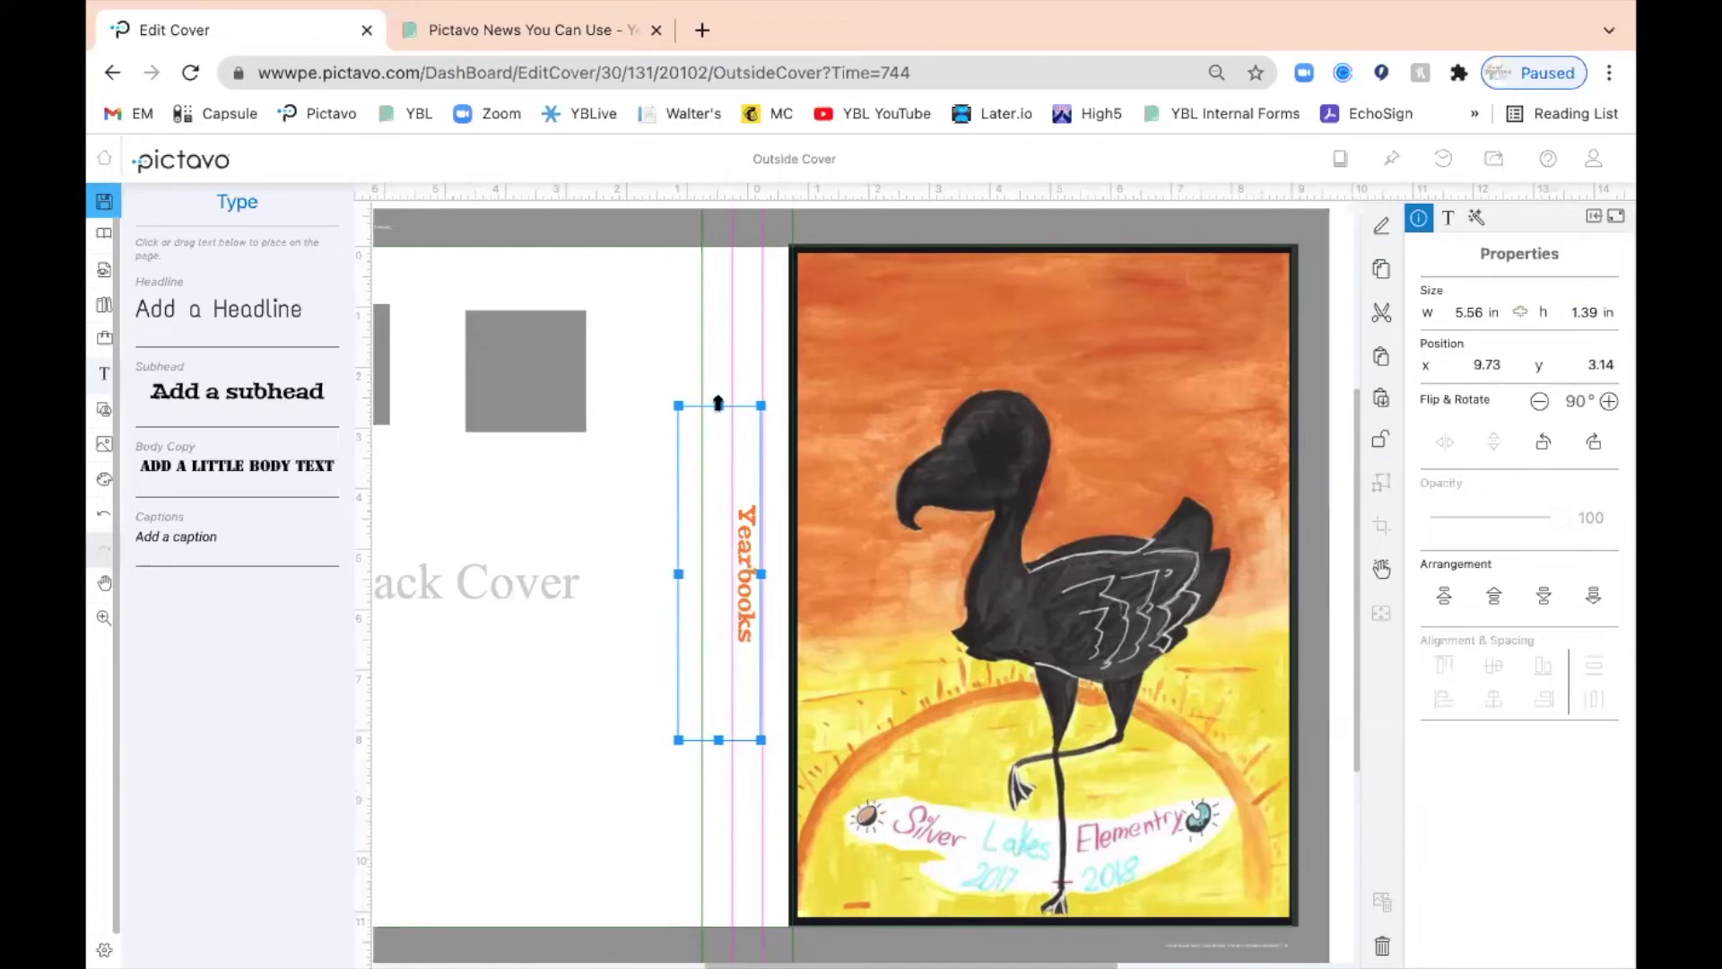
{"action": "left_click_drag", "start_coordinate": [718, 403], "coordinate": [720, 247]}
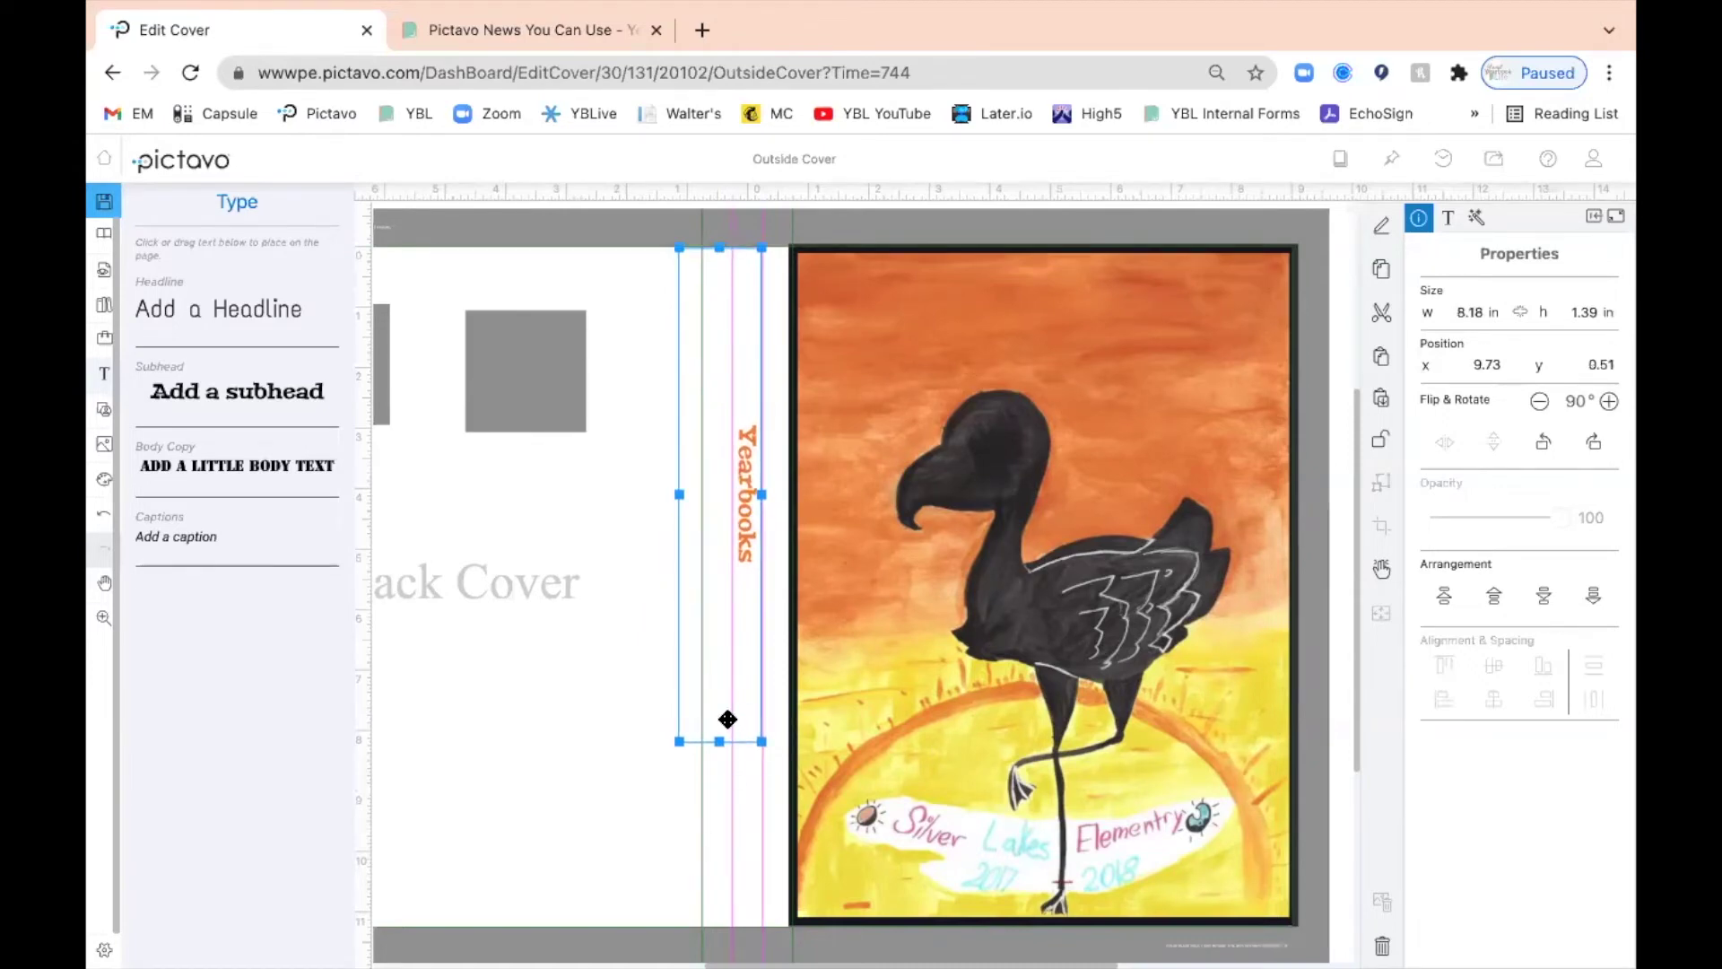
{"action": "left_click_drag", "start_coordinate": [720, 738], "coordinate": [706, 924]}
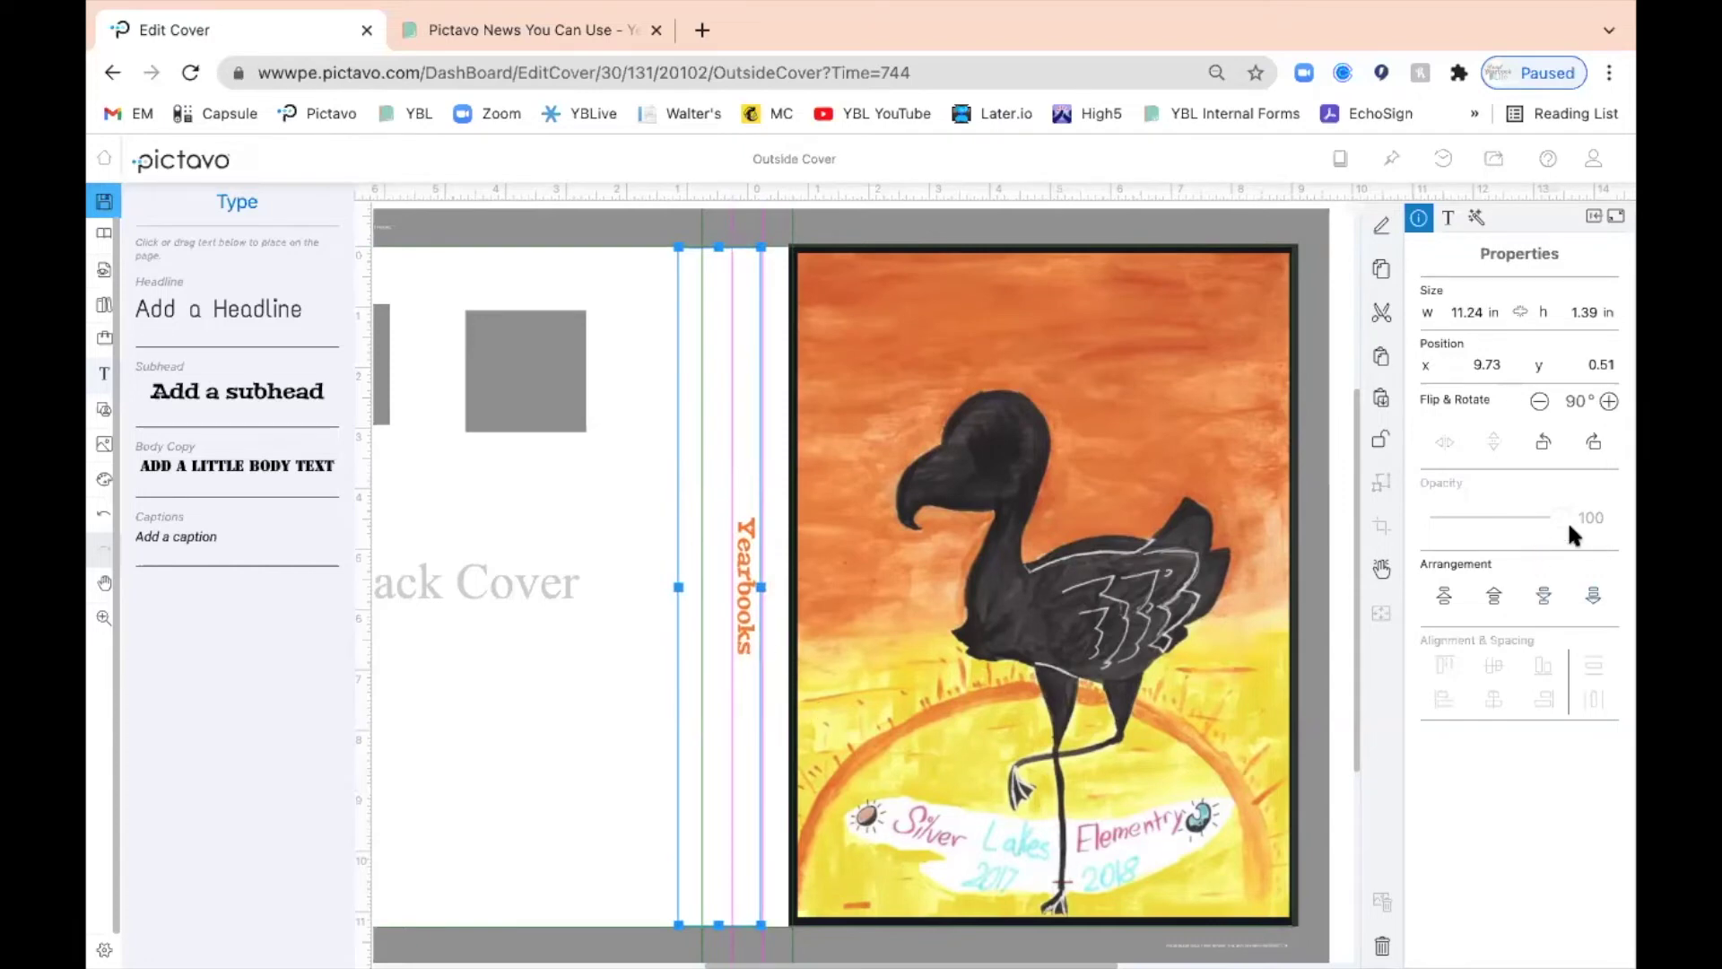
Step: Try left and right alignment on the spine text, then set it back to centered
{"action": "left_click", "coordinate": [1448, 219]}
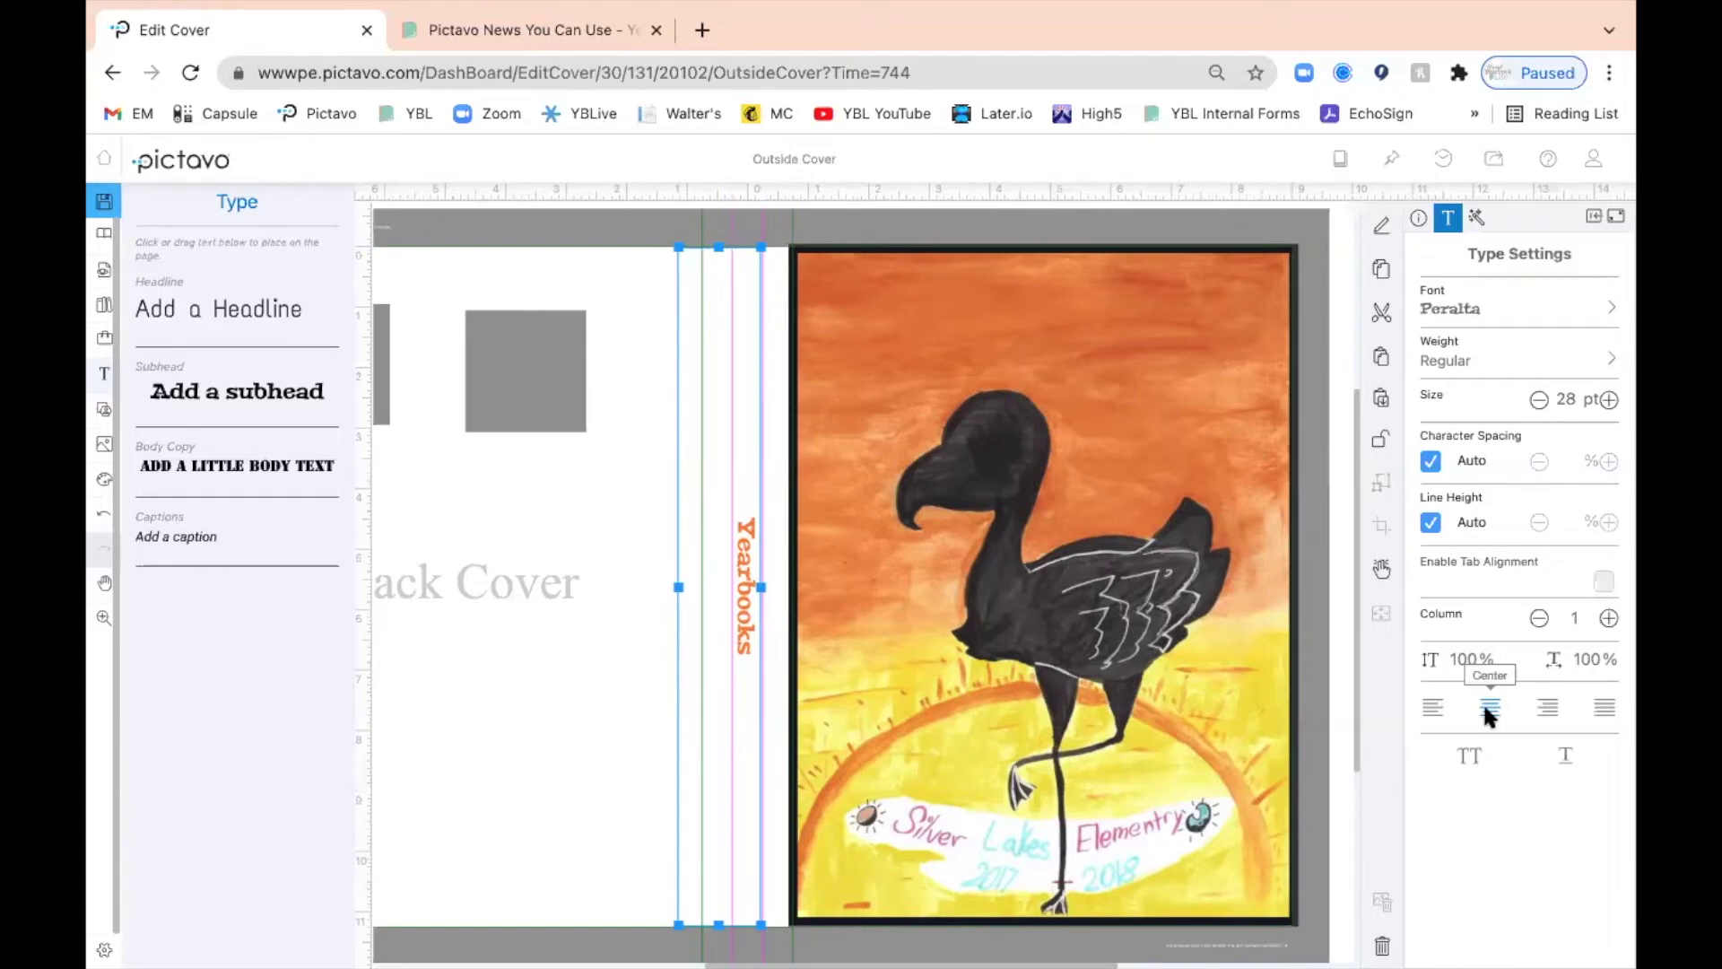
{"action": "left_click", "coordinate": [1432, 713]}
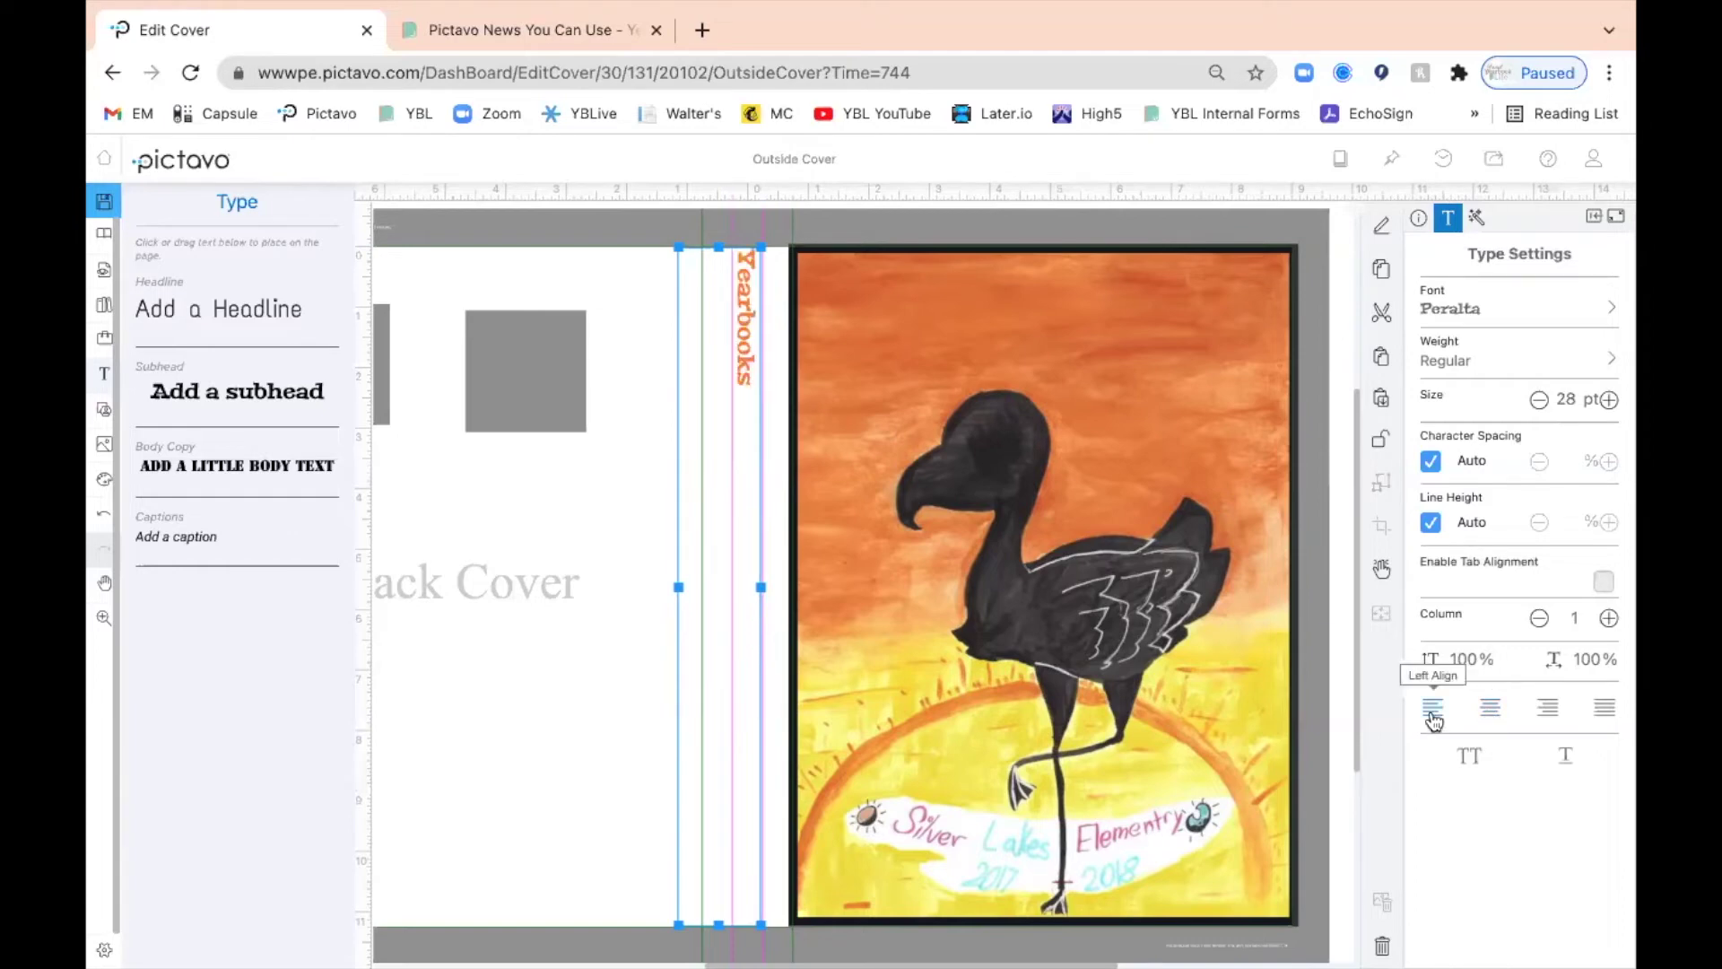
{"action": "left_click", "coordinate": [1546, 713]}
{"action": "left_click", "coordinate": [1485, 713]}
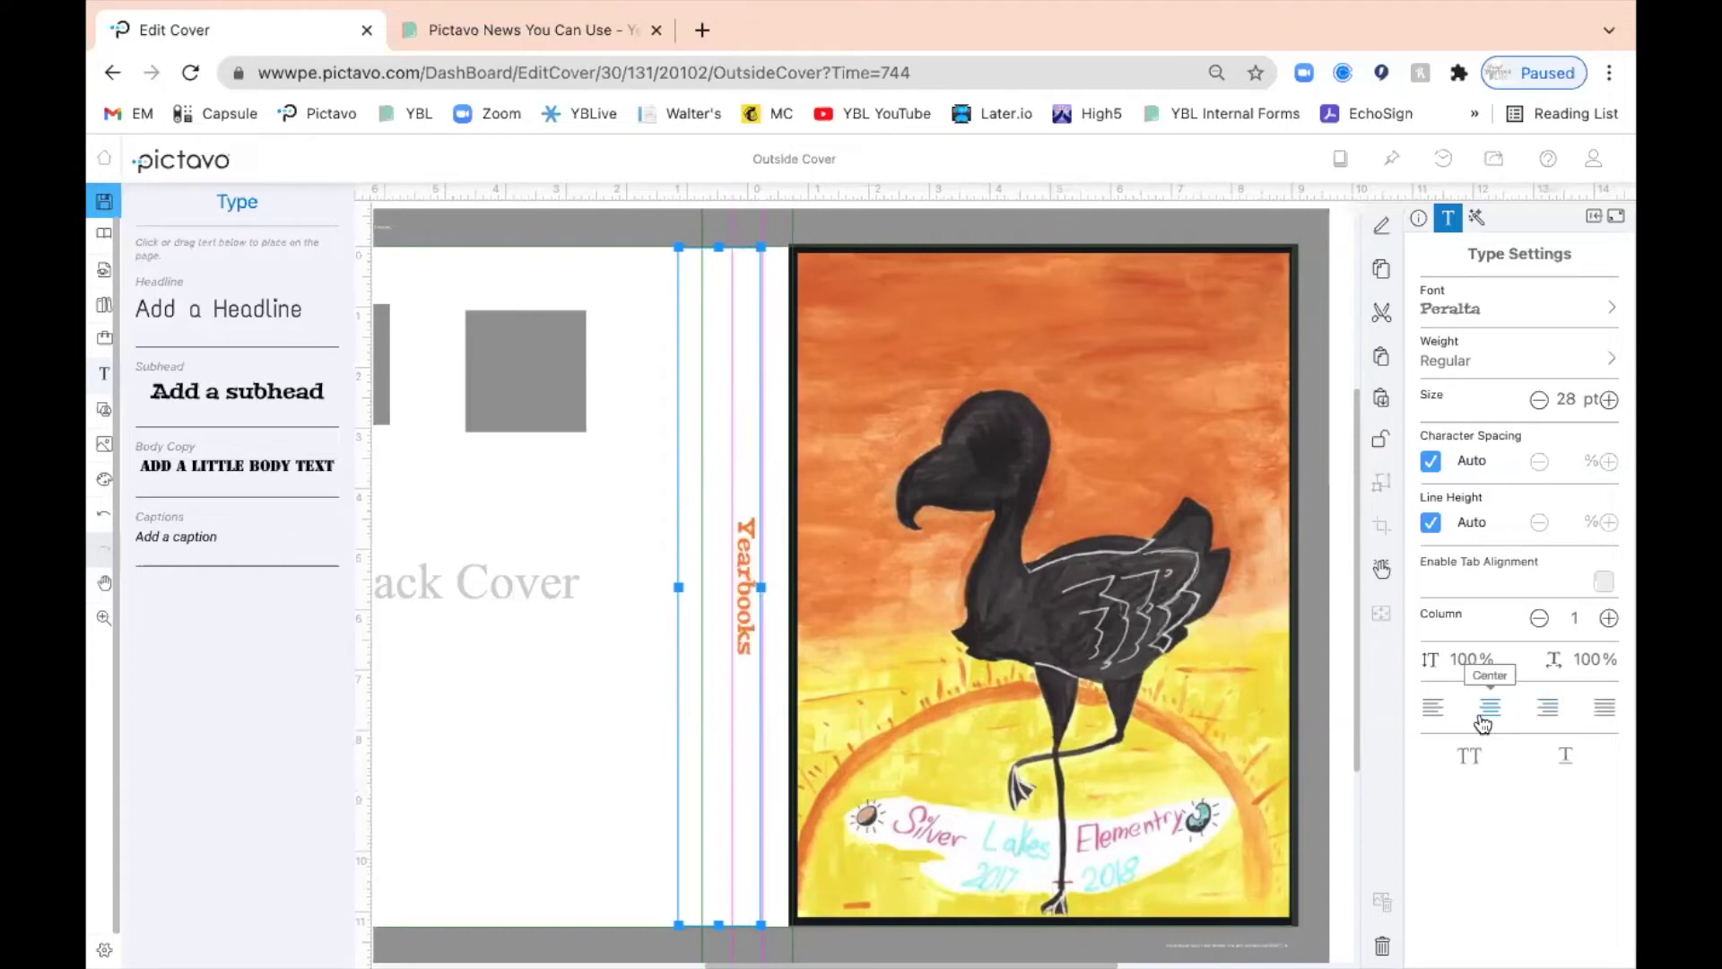
Step: Extend the spine text with a period, a wide gap and "2021-2021" after "Yearbooks"
{"action": "double_click", "coordinate": [747, 592]}
{"action": "left_click", "coordinate": [736, 673]}
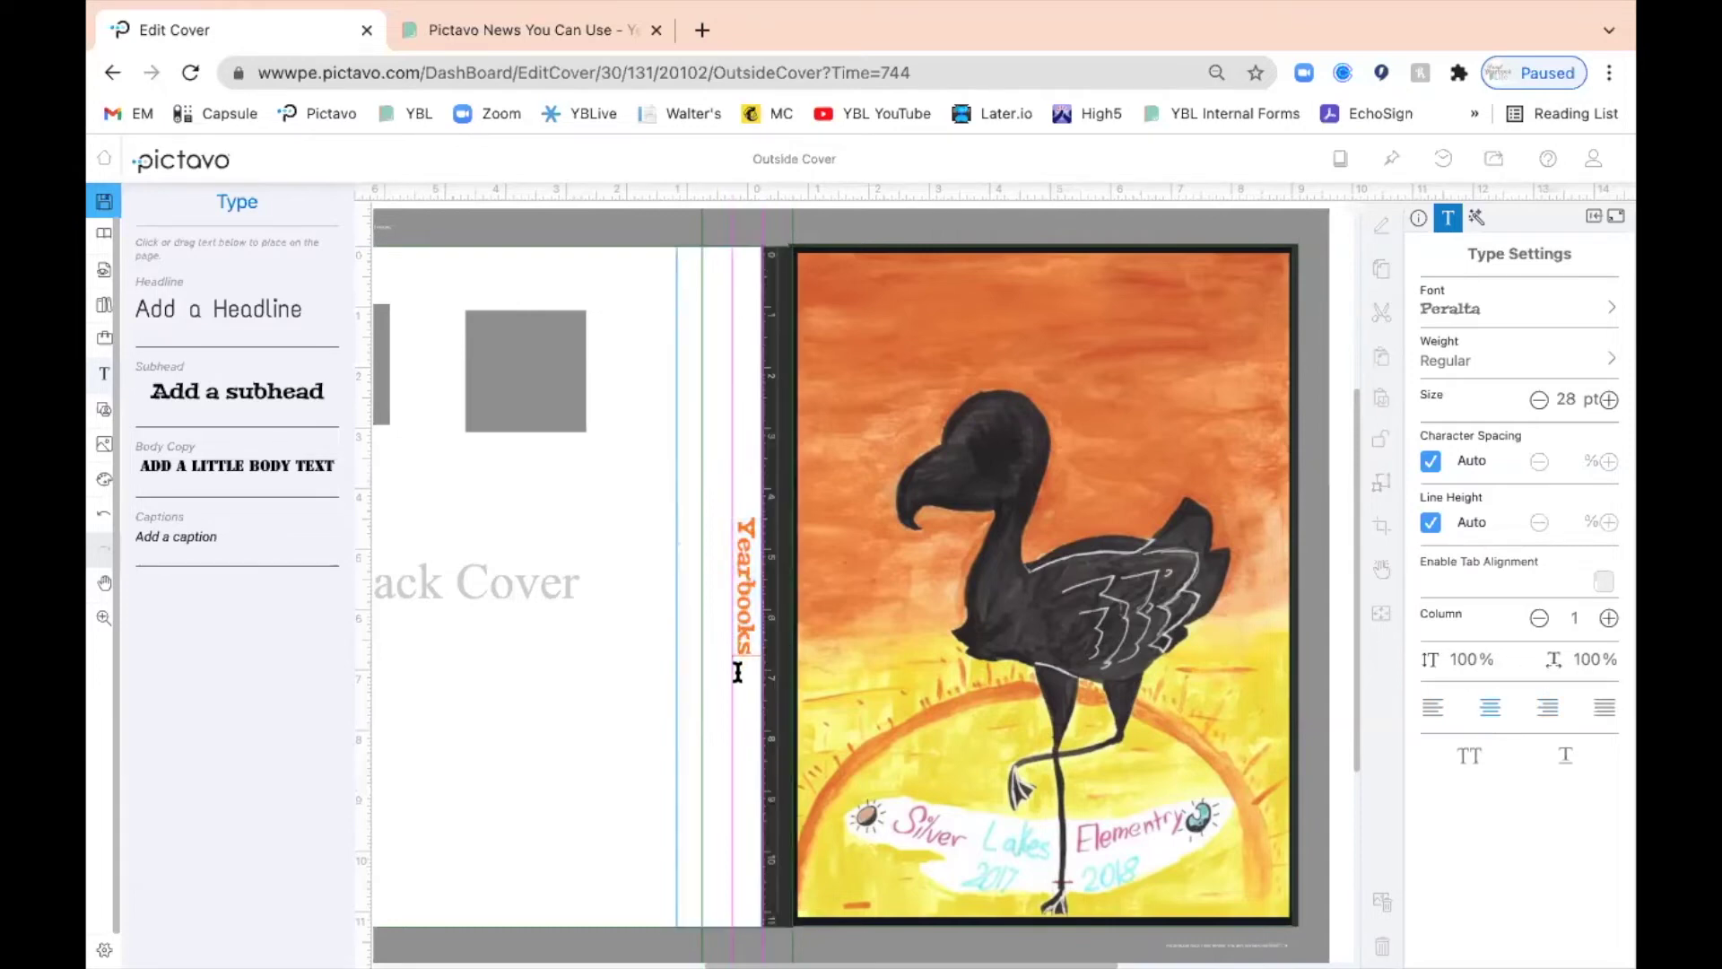
{"action": "type", "text": "."}
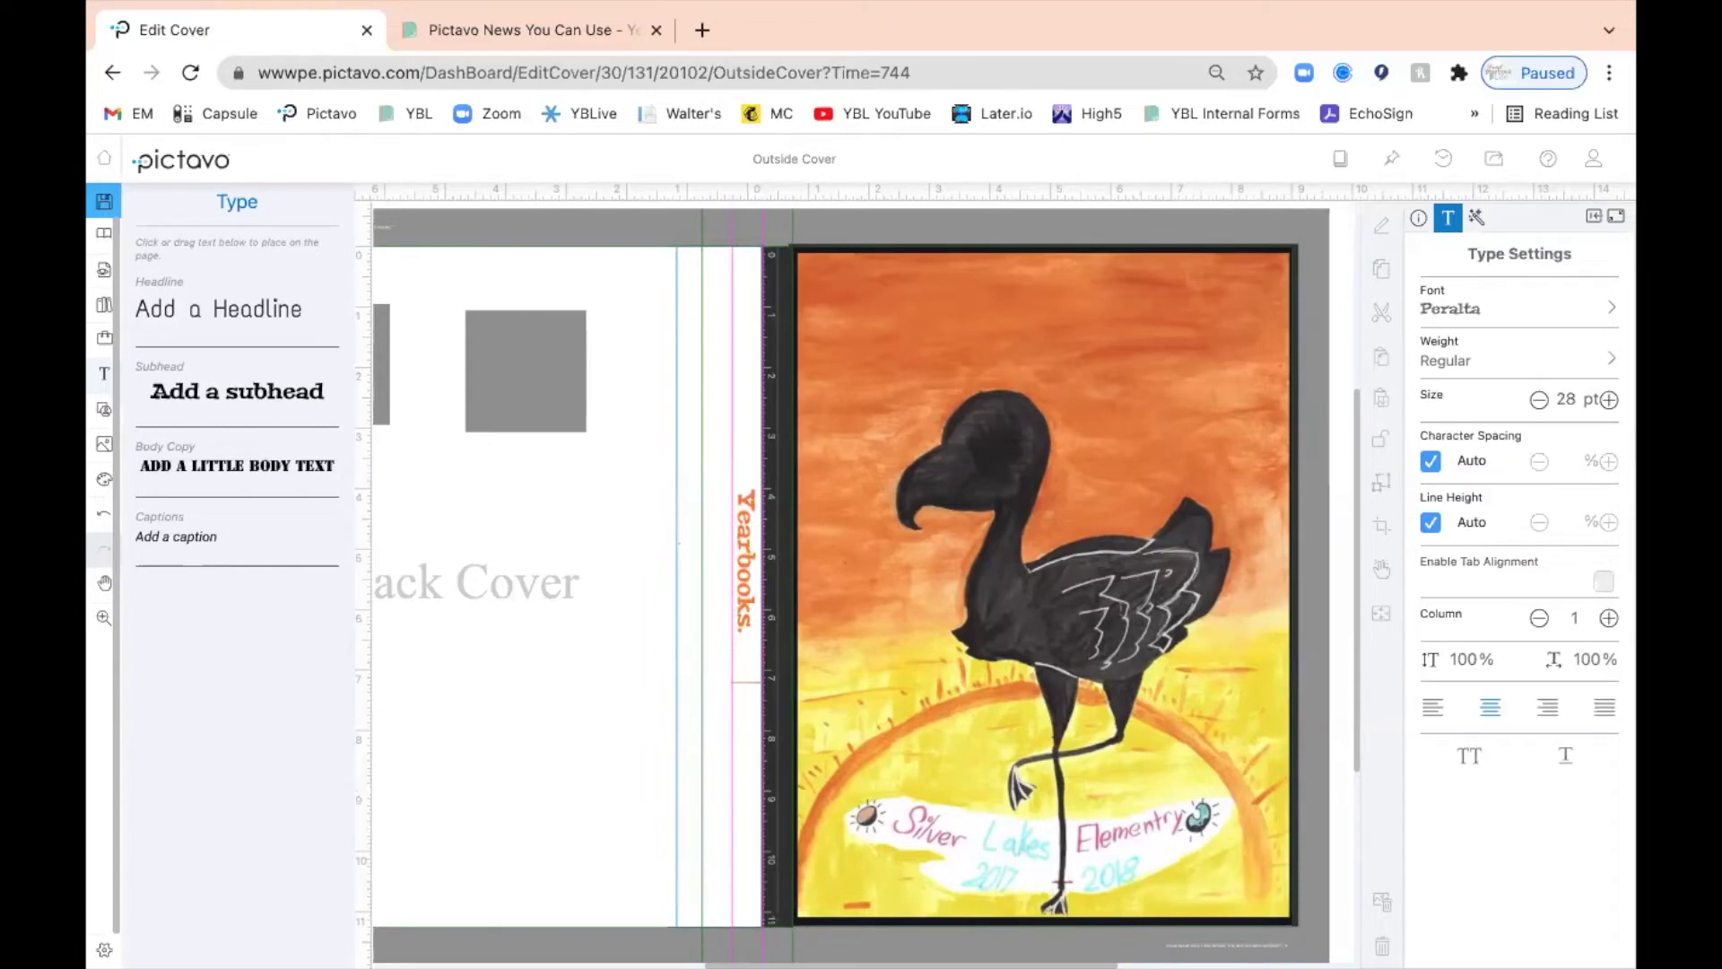
{"action": "type", "text": " 20"}
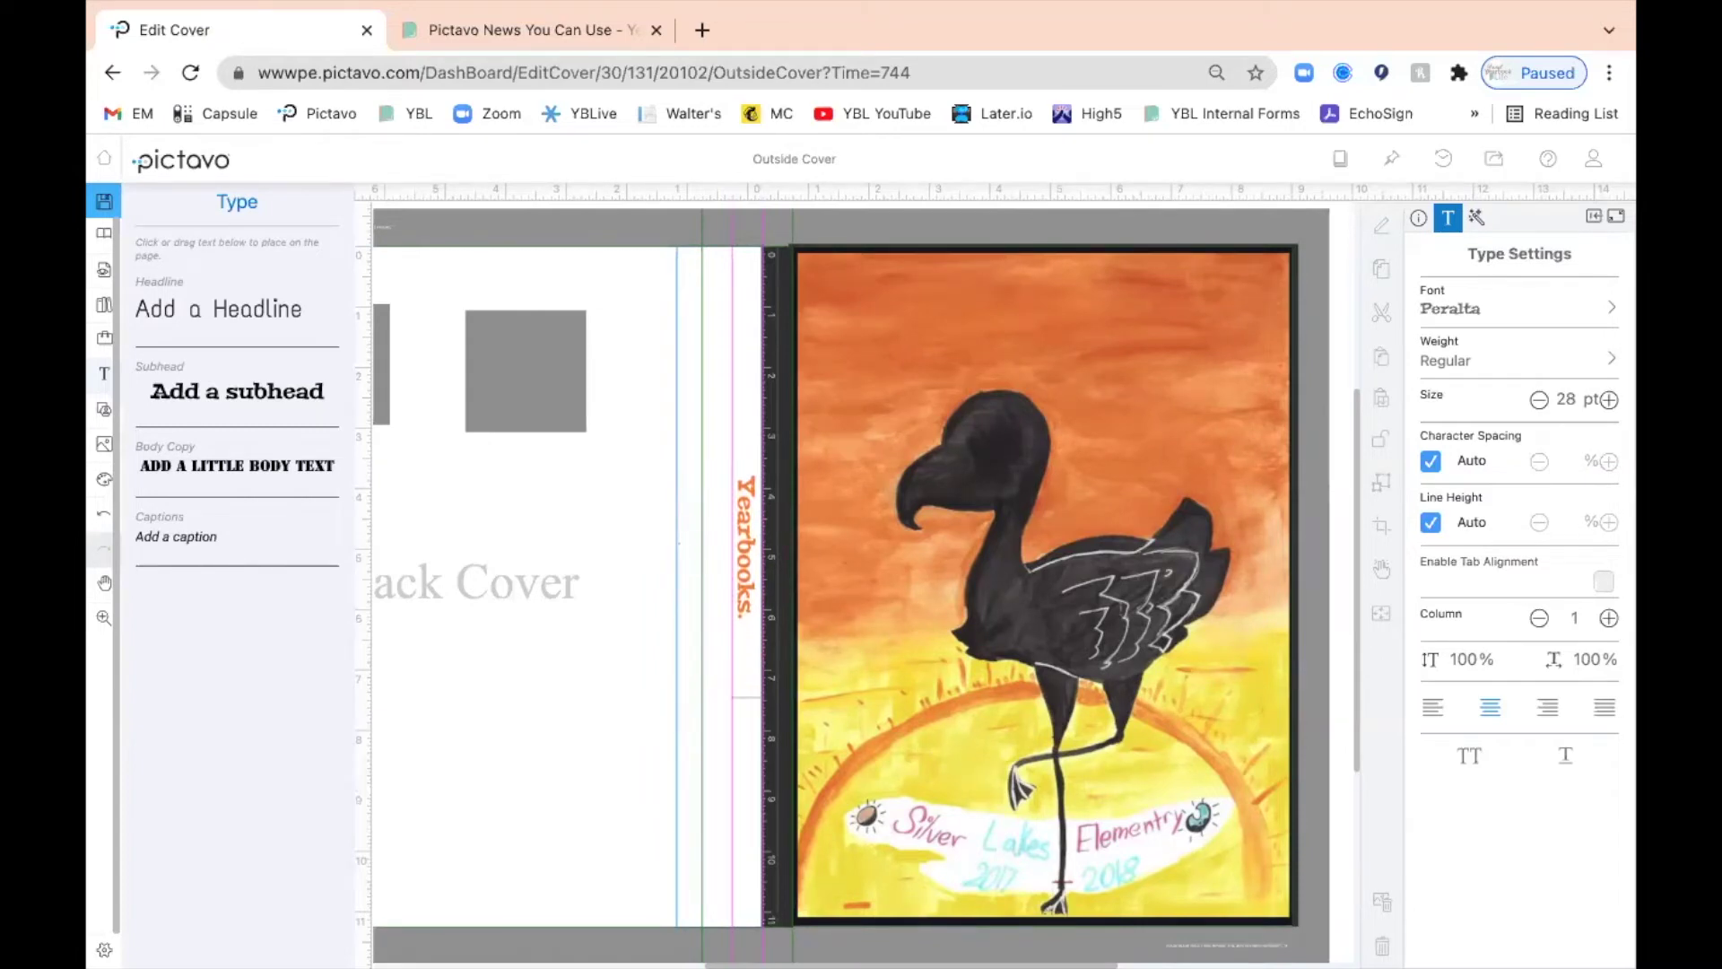
{"action": "type", "text": "21-20"}
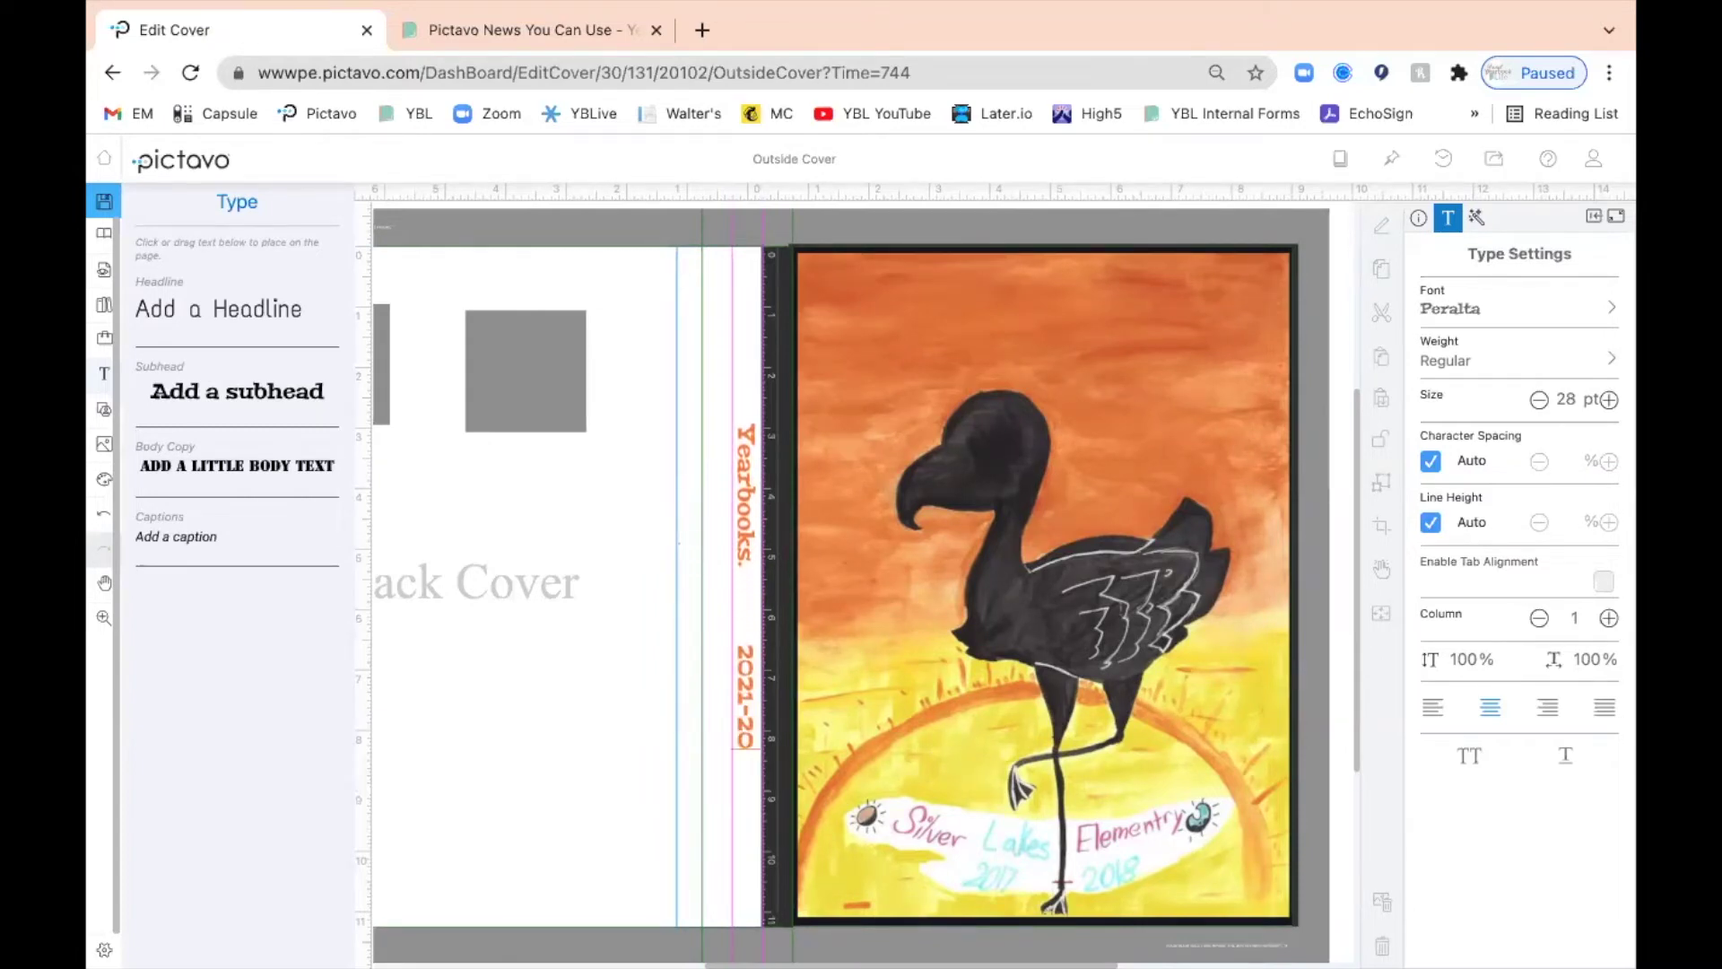
{"action": "type", "text": "21"}
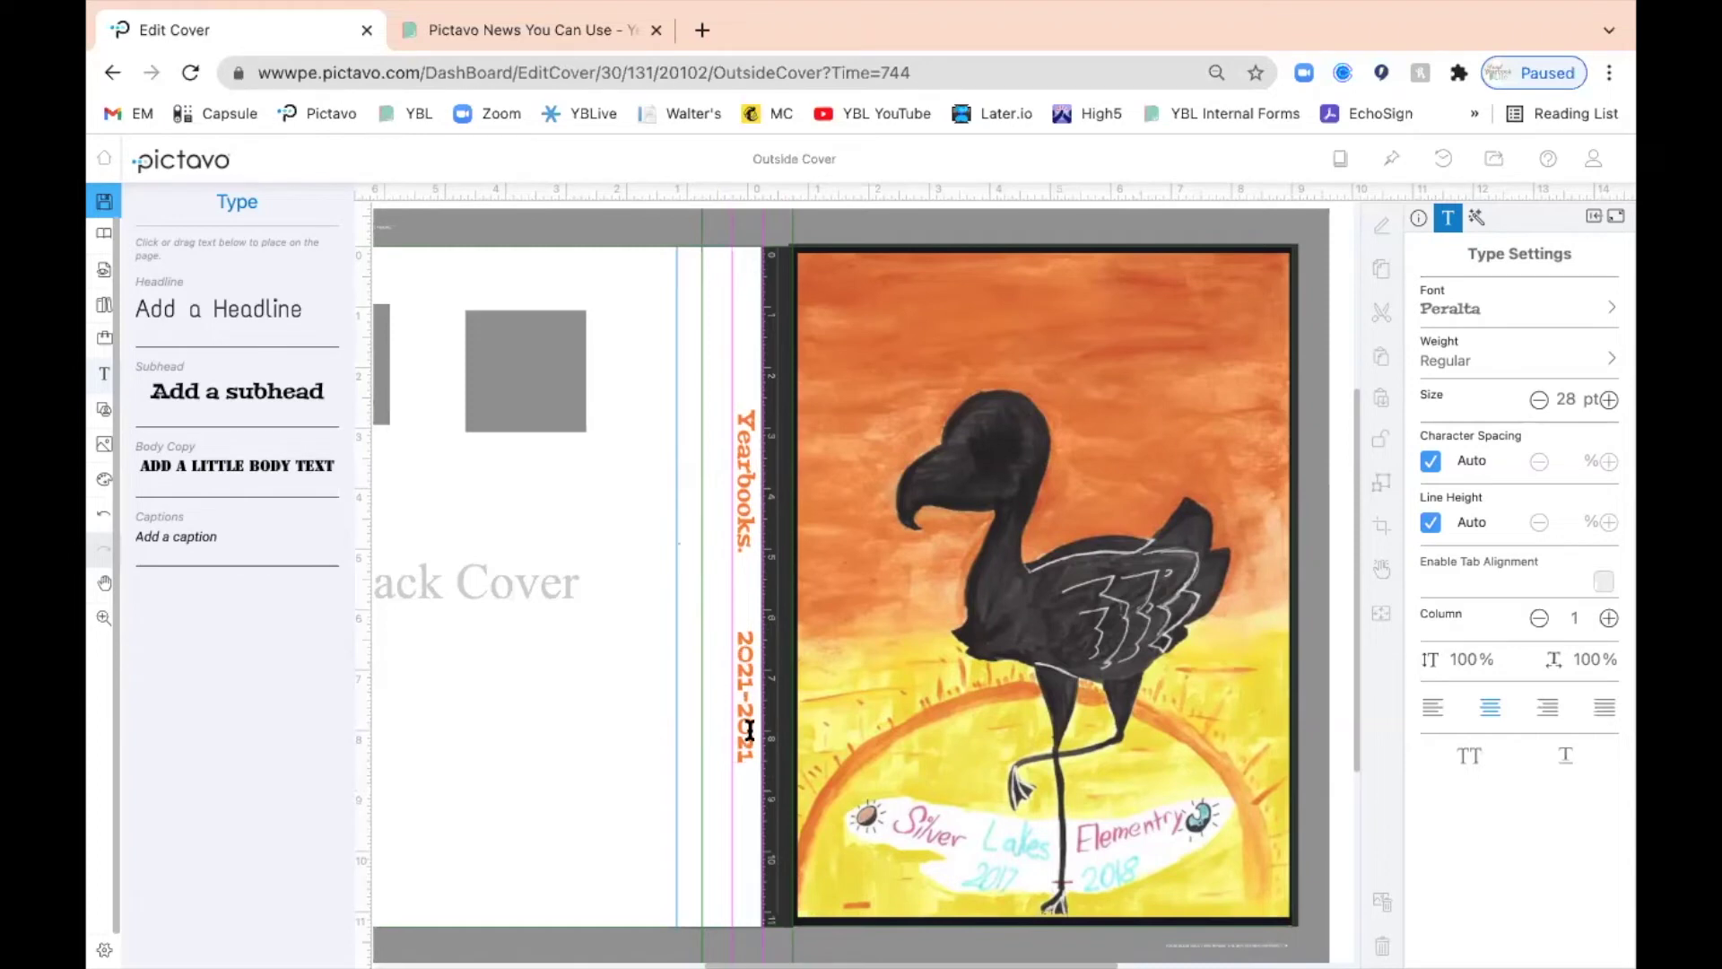
Step: Nudge the spine text box slightly to the right between the pink spine lines and save the cover
{"action": "left_click", "coordinate": [610, 463]}
{"action": "left_click", "coordinate": [747, 450]}
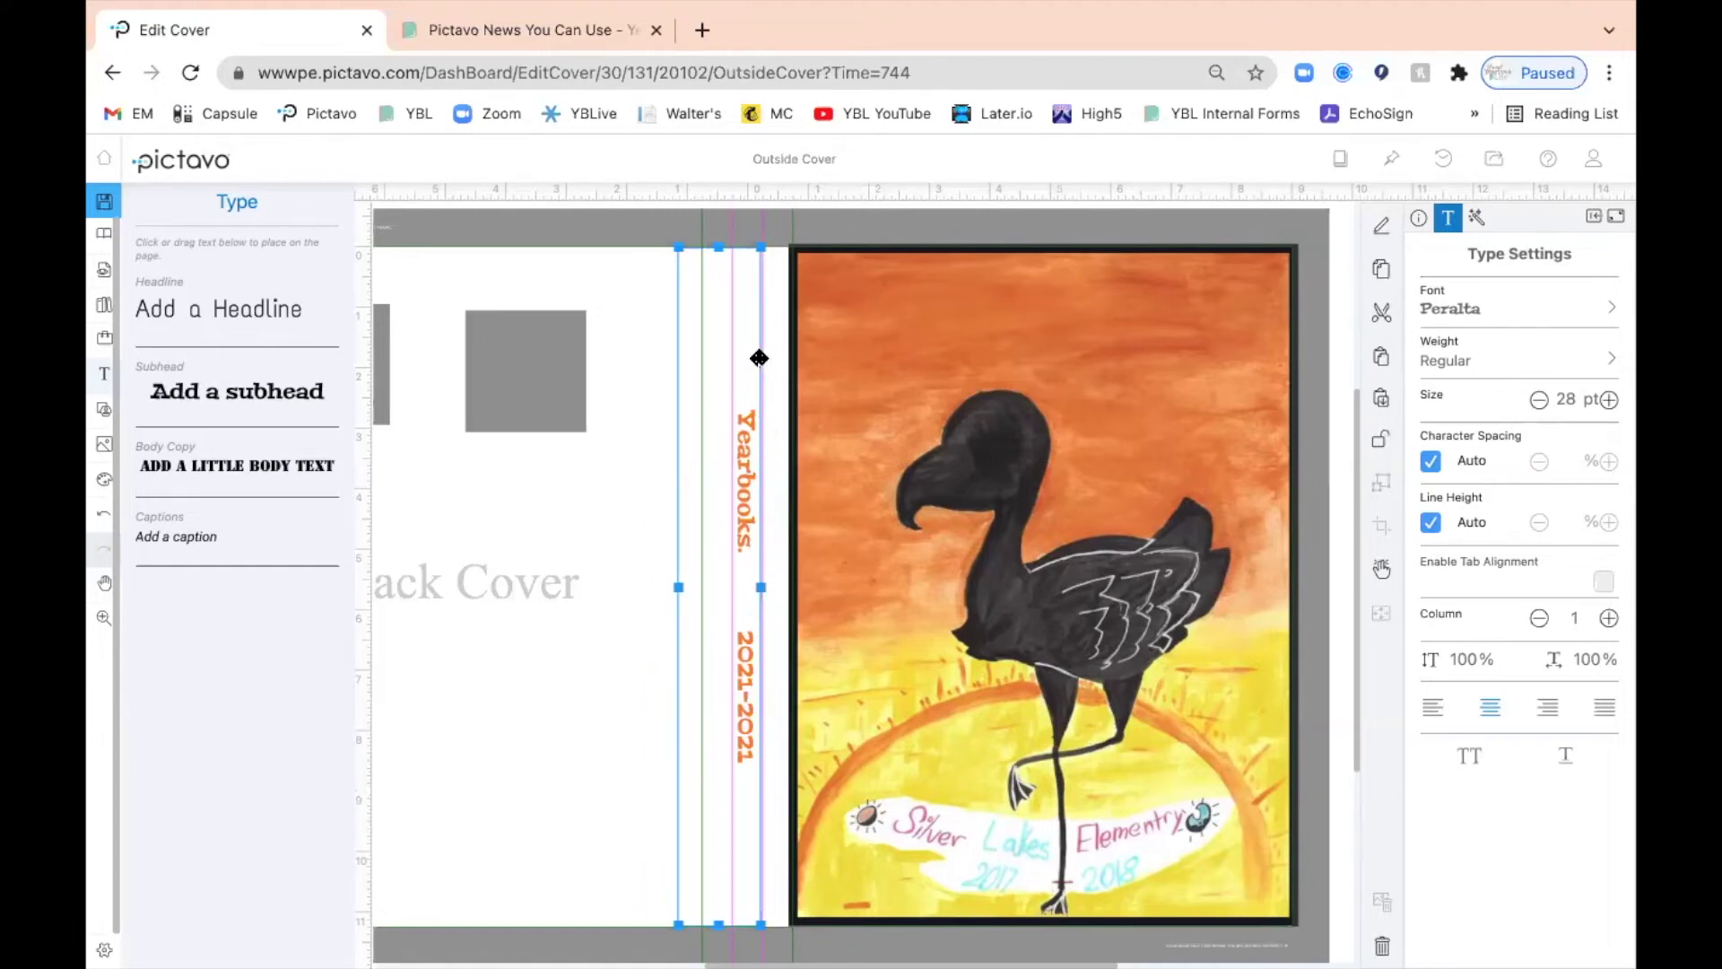
{"action": "key", "text": "Right"}
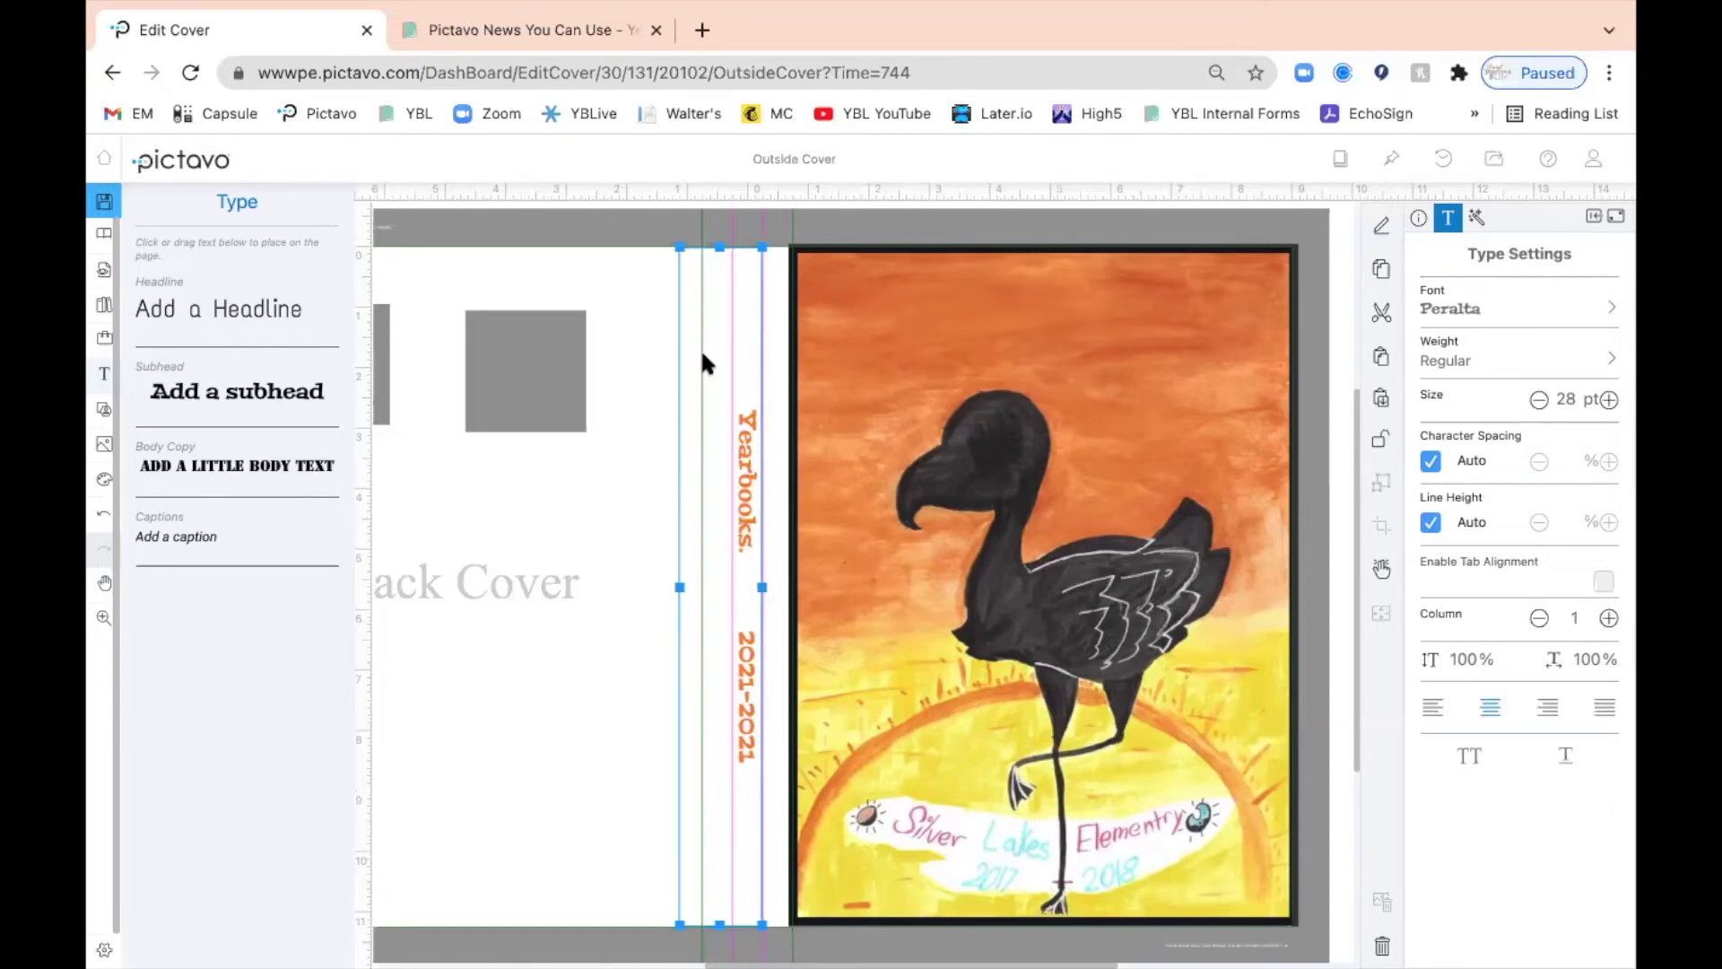
{"action": "left_click", "coordinate": [571, 592]}
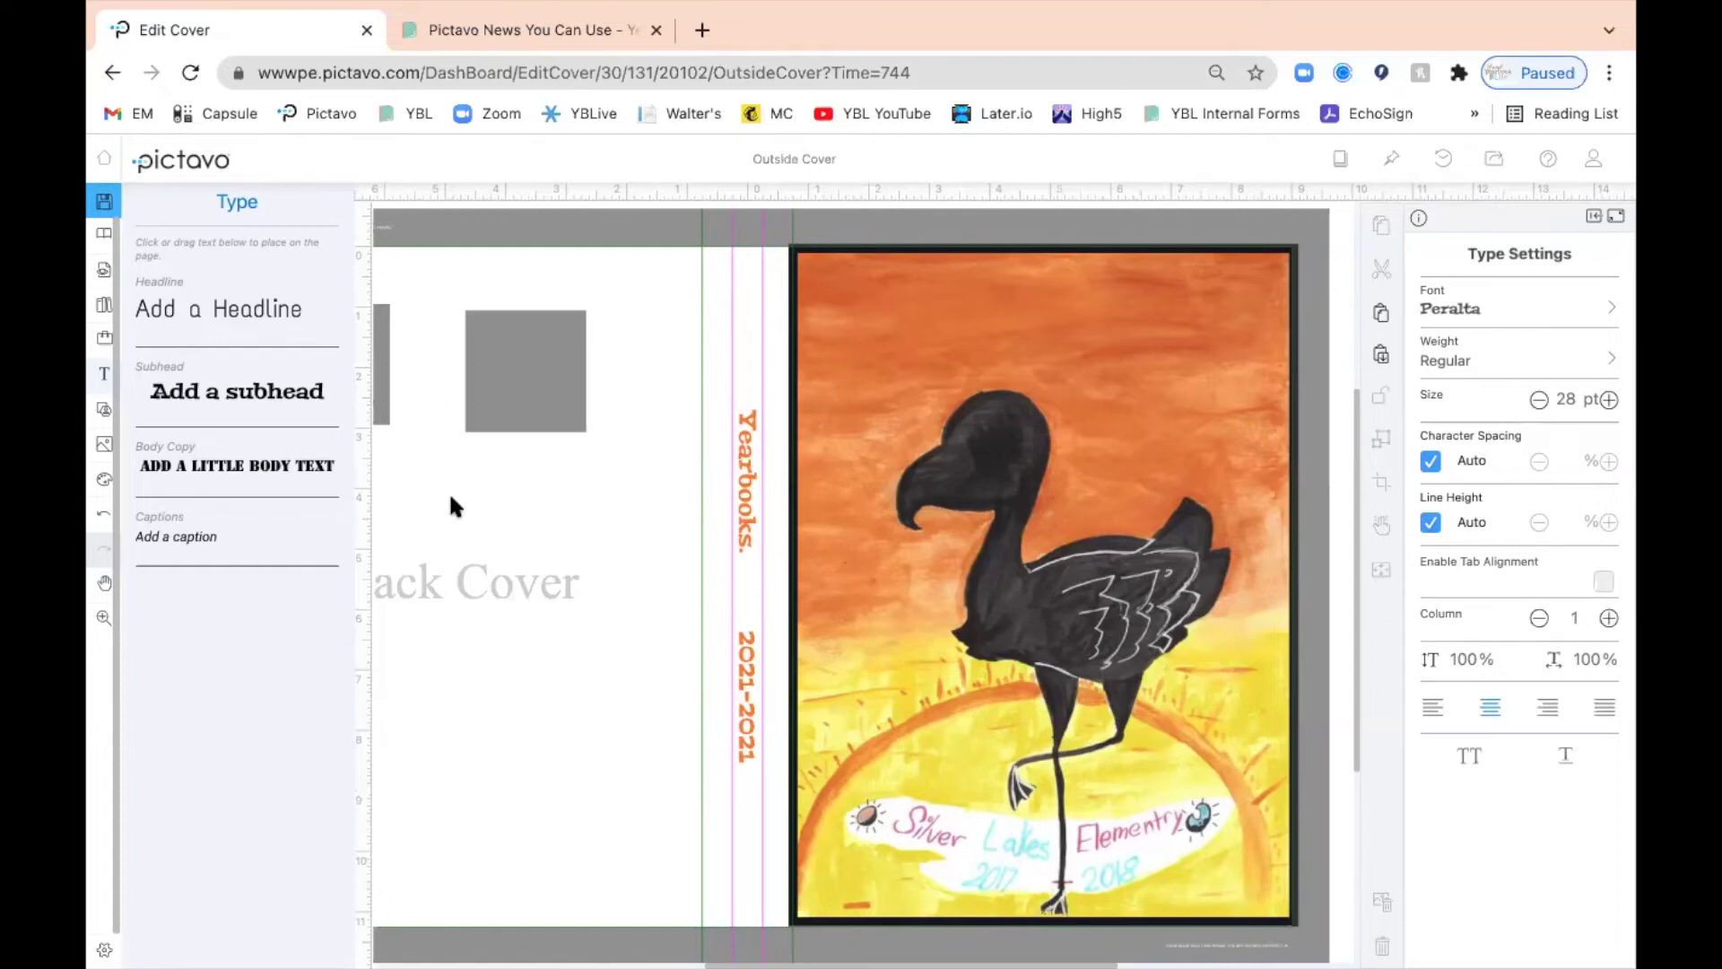
{"action": "left_click", "coordinate": [104, 203]}
{"action": "key", "text": "XF86AudioLowerVolume"}
{"action": "scroll", "coordinate": [1189, 461], "scroll_direction": "up", "scroll_amount": 1}
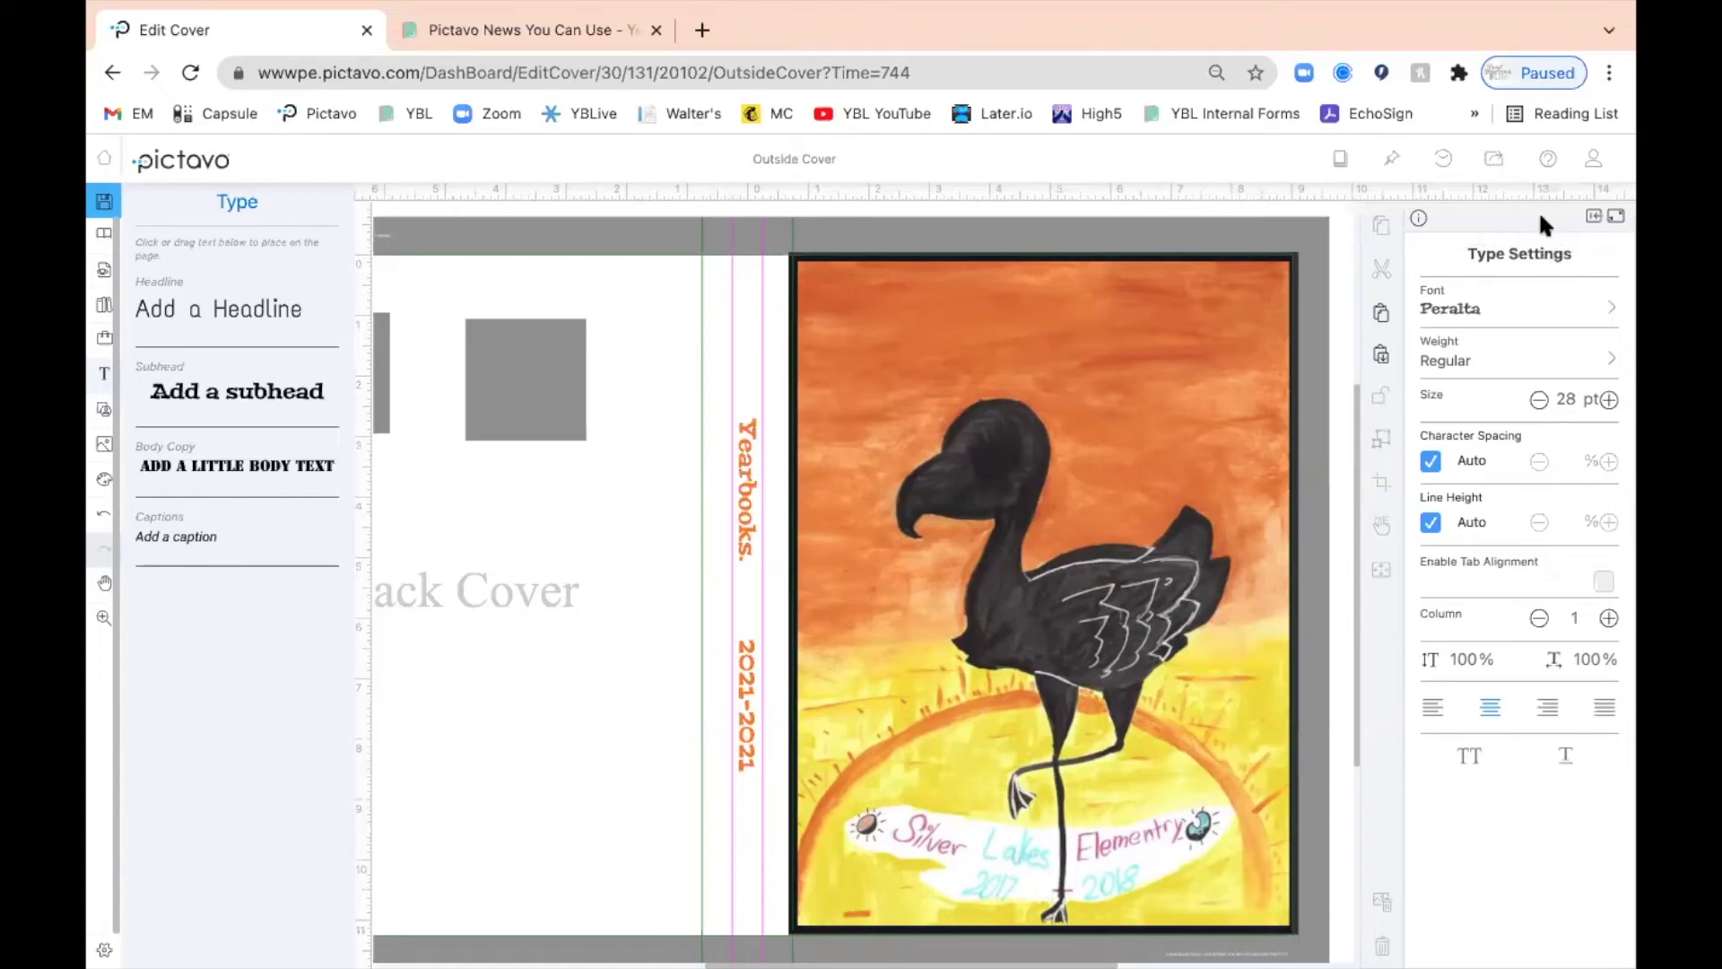
Step: Open the Pictavo Help site and search it for "cover size"
{"action": "left_click", "coordinate": [1546, 157]}
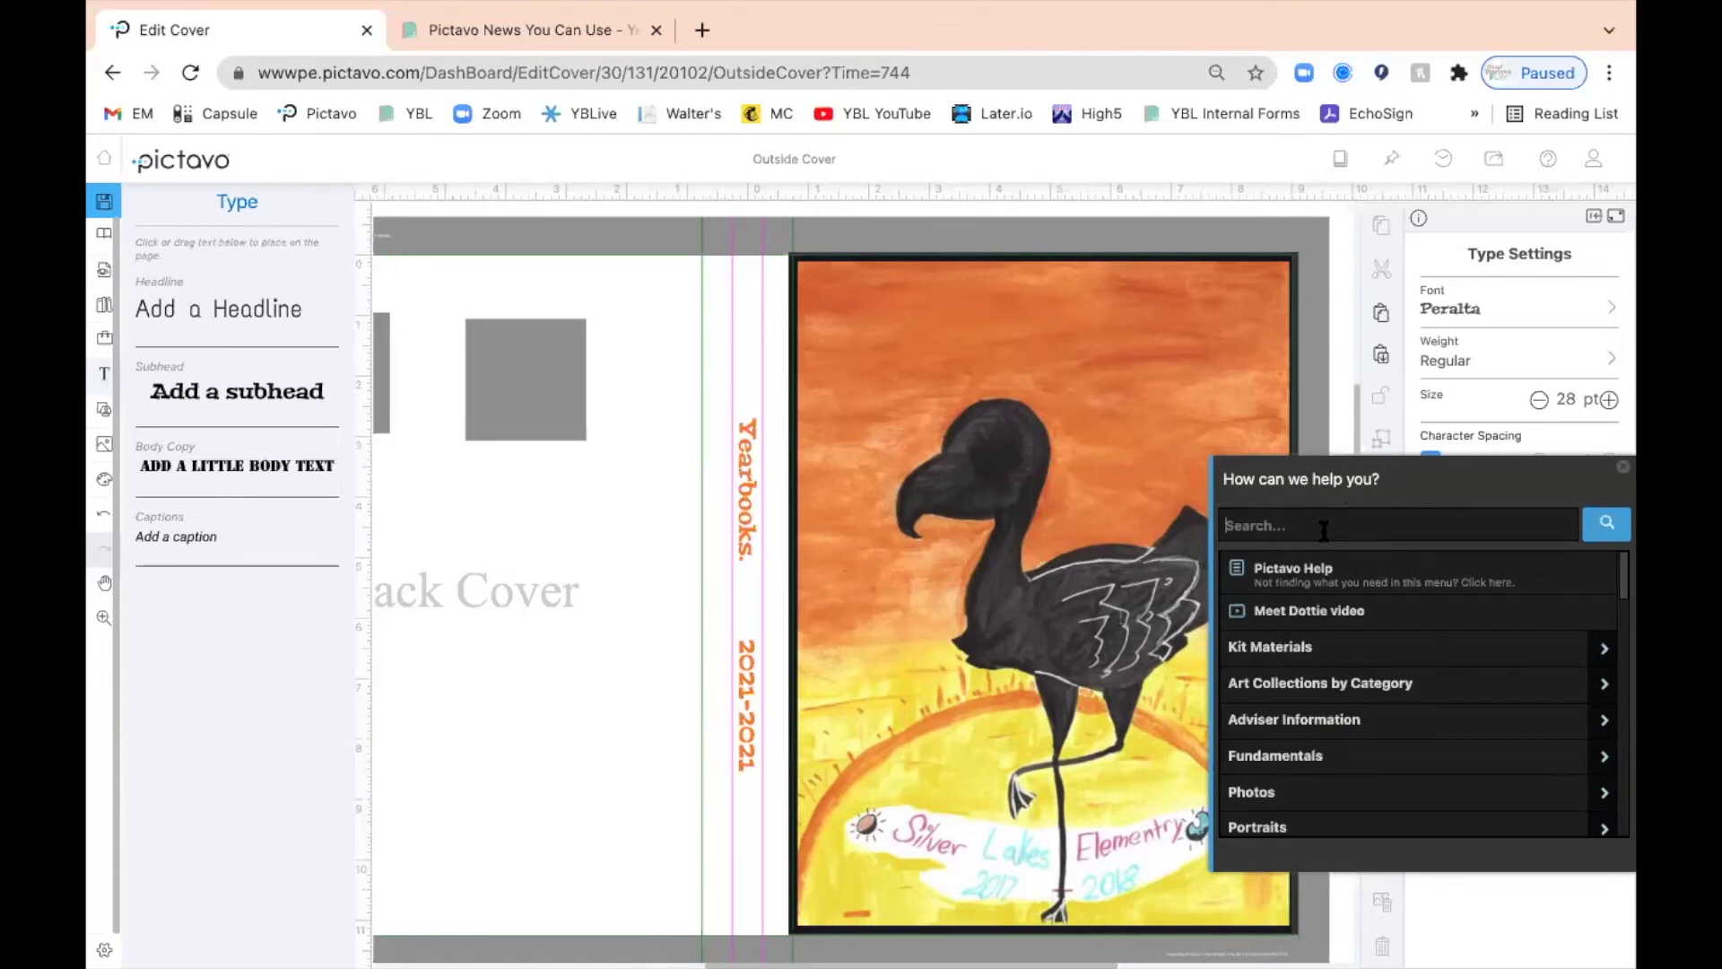
{"action": "left_click", "coordinate": [1296, 570]}
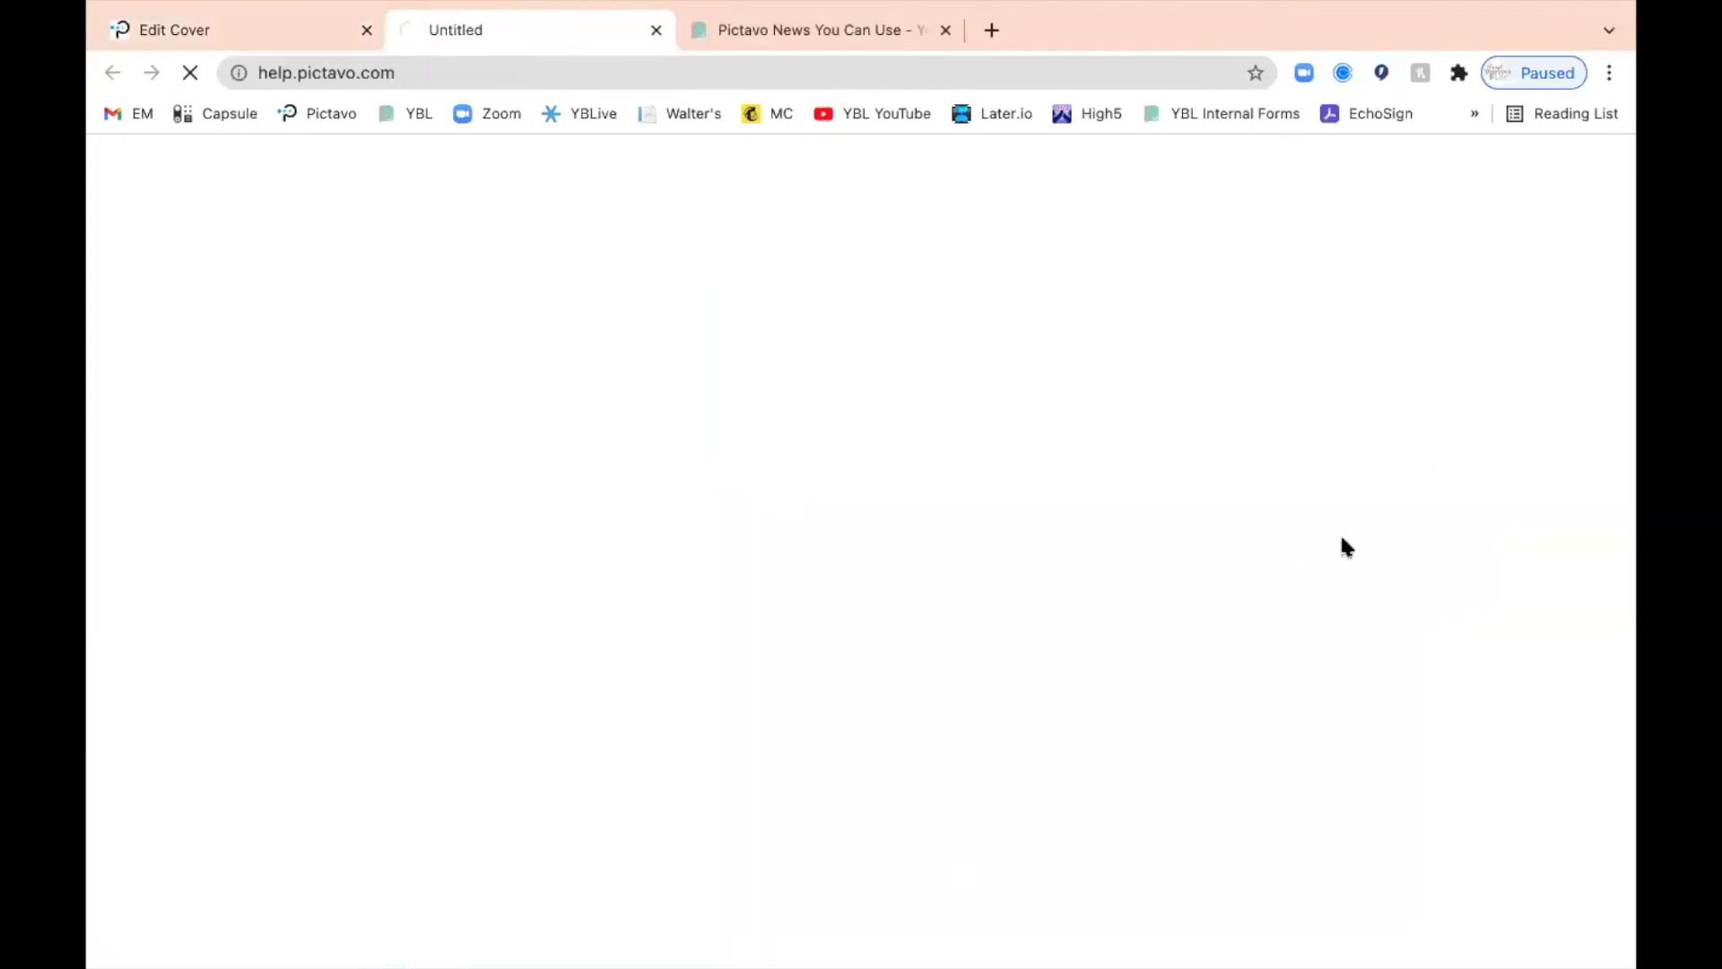
{"action": "left_click", "coordinate": [1441, 166]}
{"action": "type", "text": "cover size"}
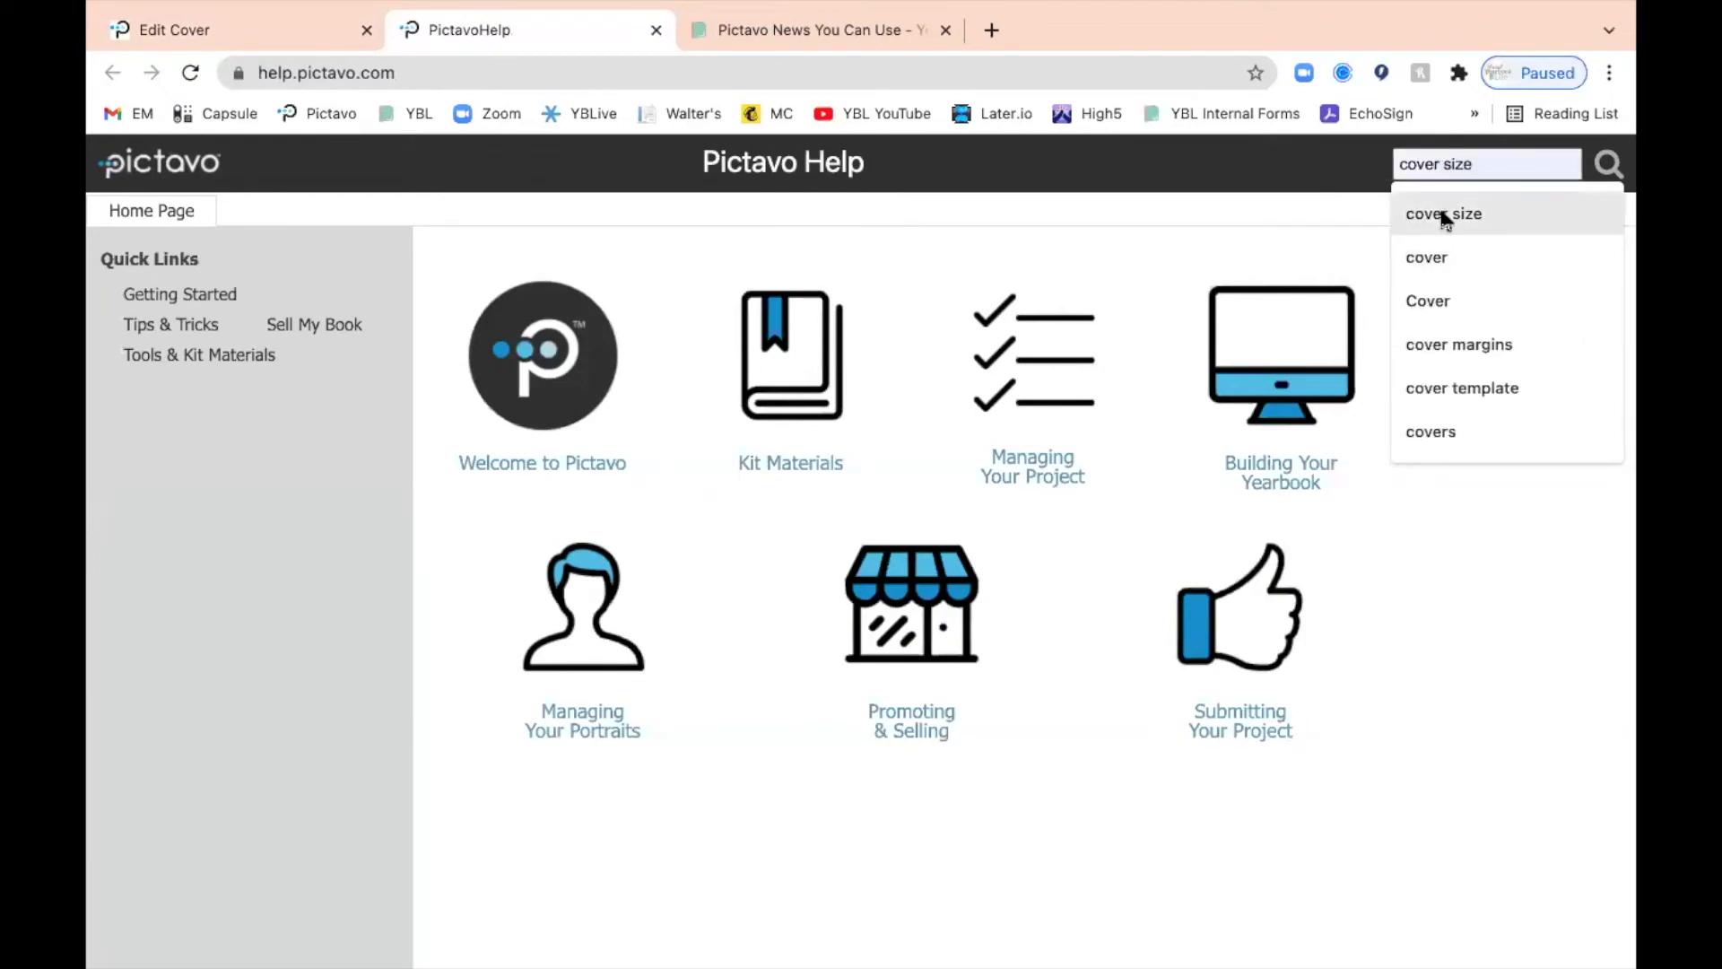
{"action": "left_click", "coordinate": [1444, 215]}
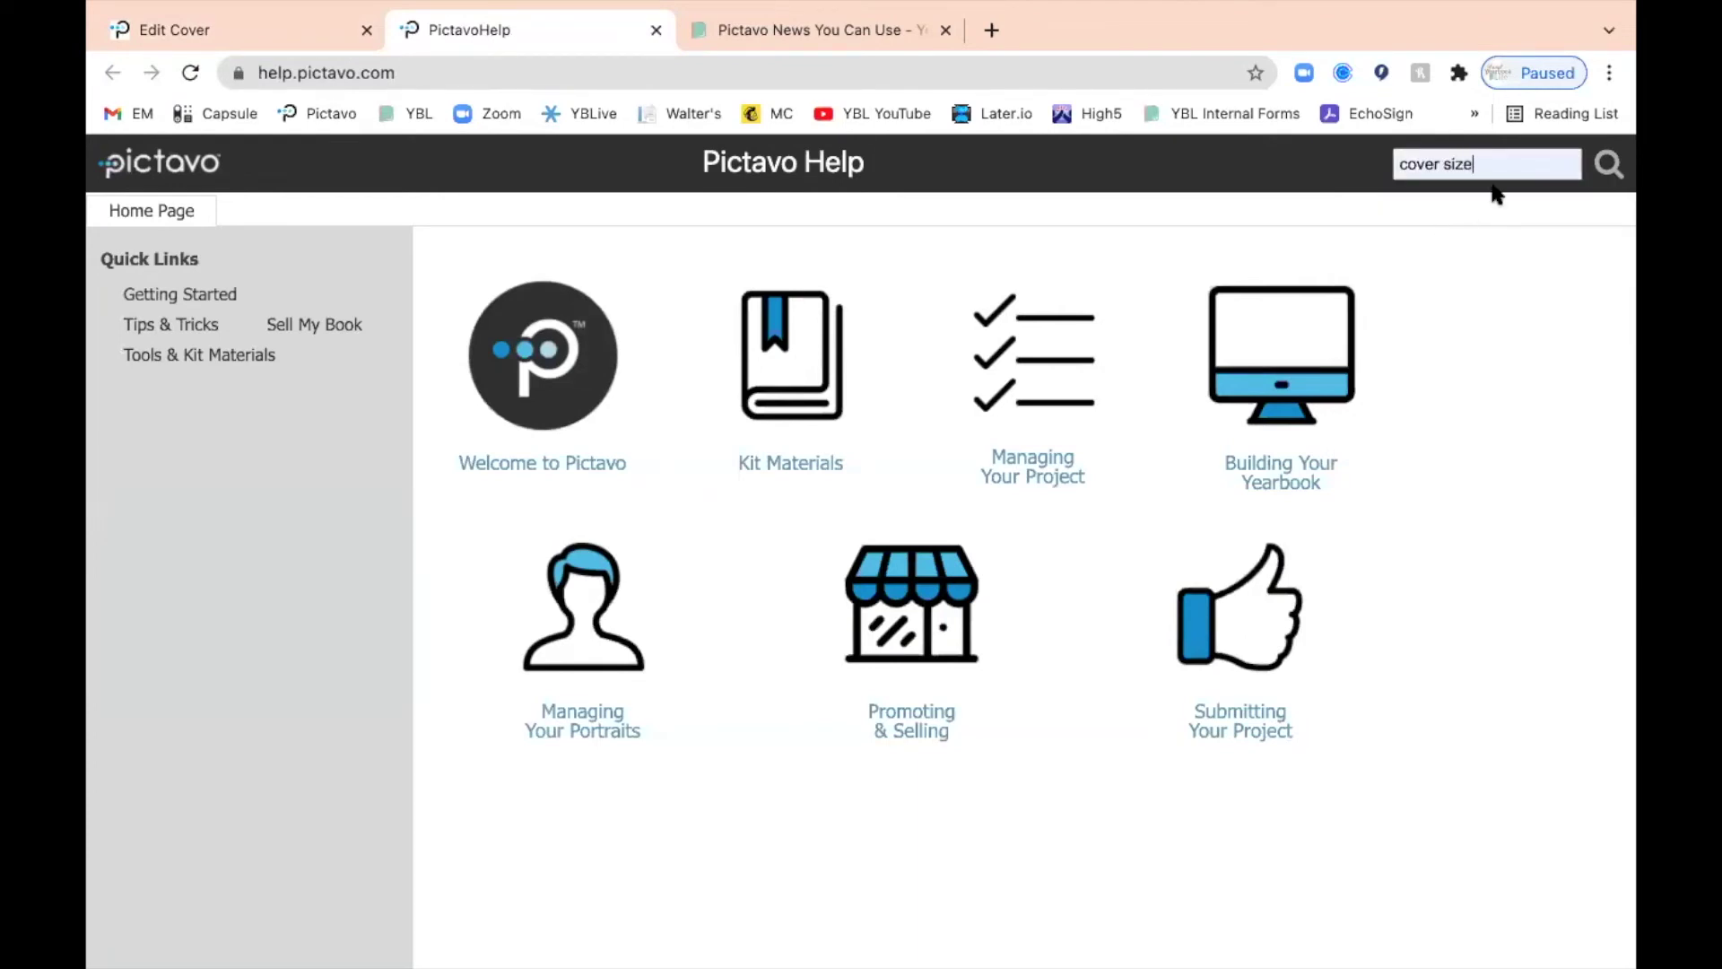
{"action": "key", "text": "Return"}
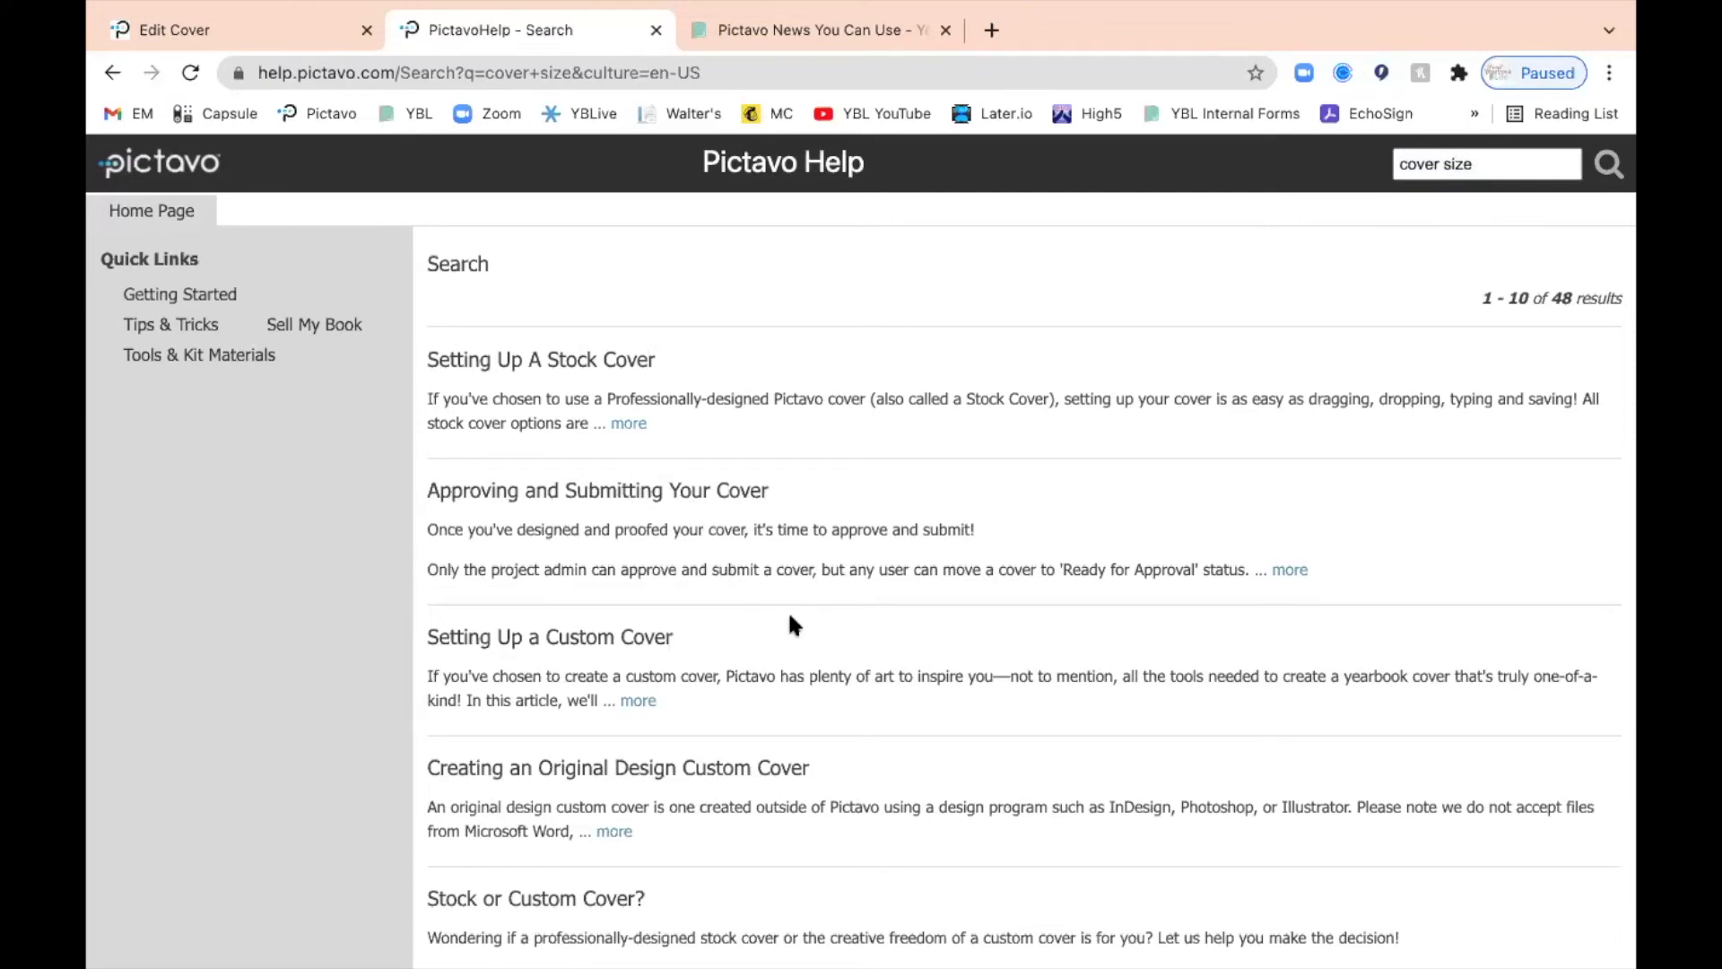
Step: Open the "Setting Up a Custom Cover" help article and its linked custom covers virtual guide
{"action": "scroll", "coordinate": [788, 609], "scroll_direction": "down", "scroll_amount": 2}
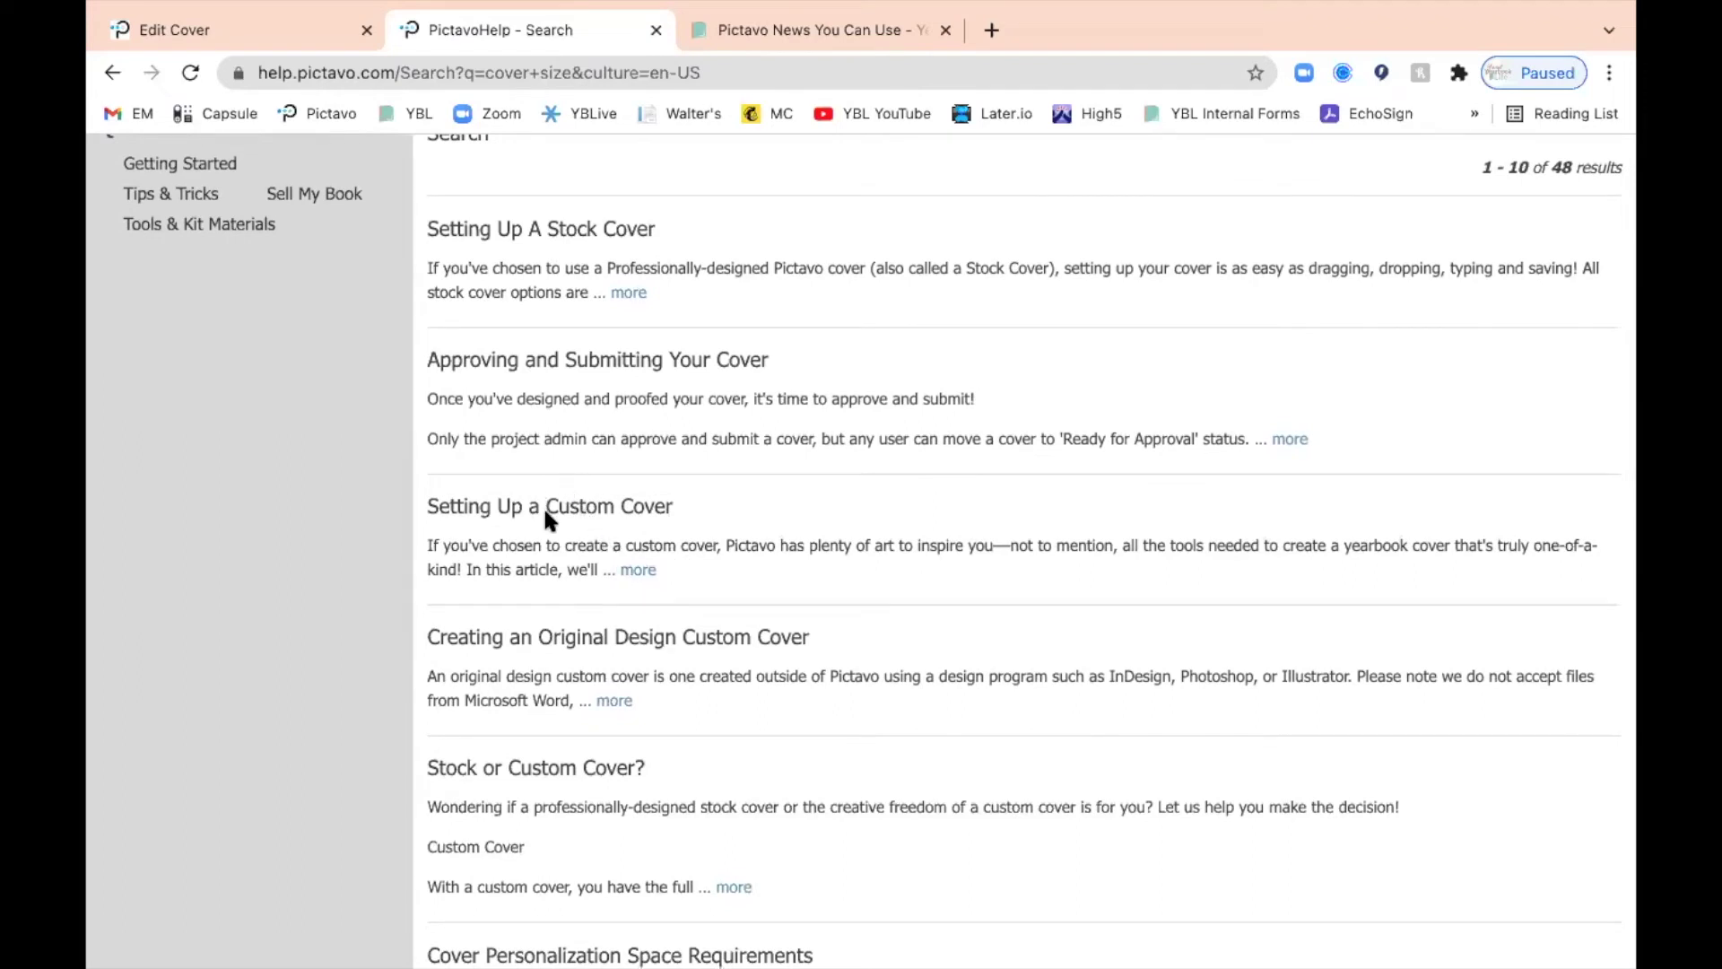
{"action": "left_click", "coordinate": [545, 513]}
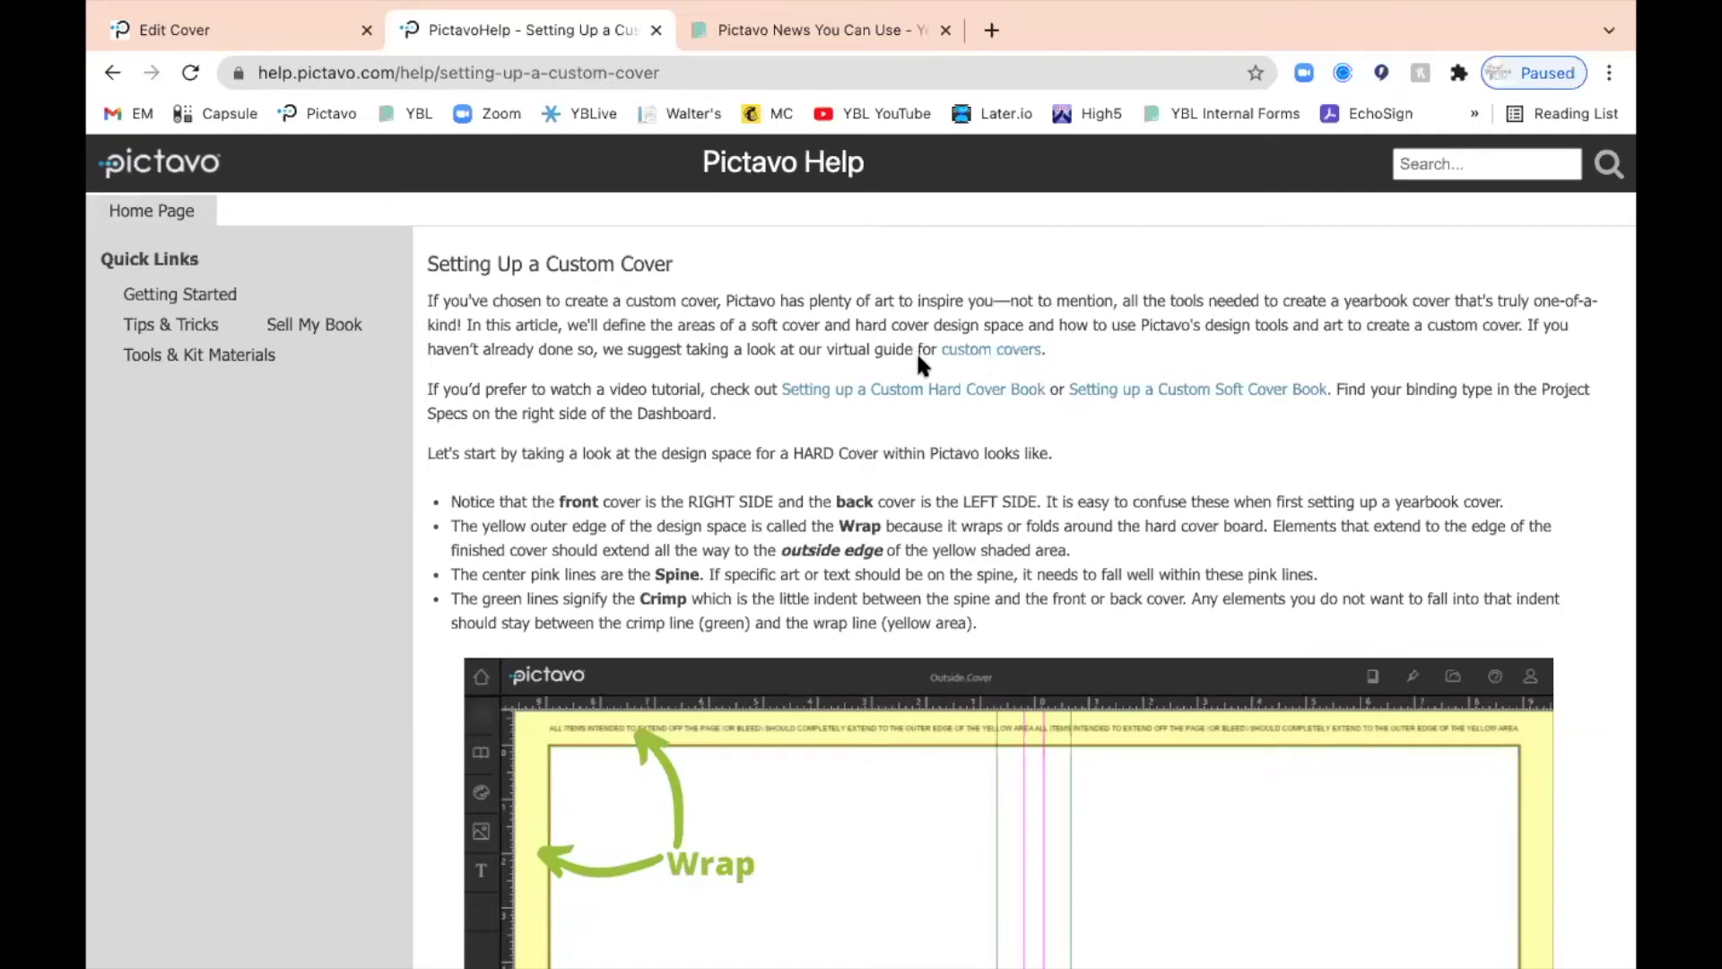
{"action": "left_click", "coordinate": [986, 351]}
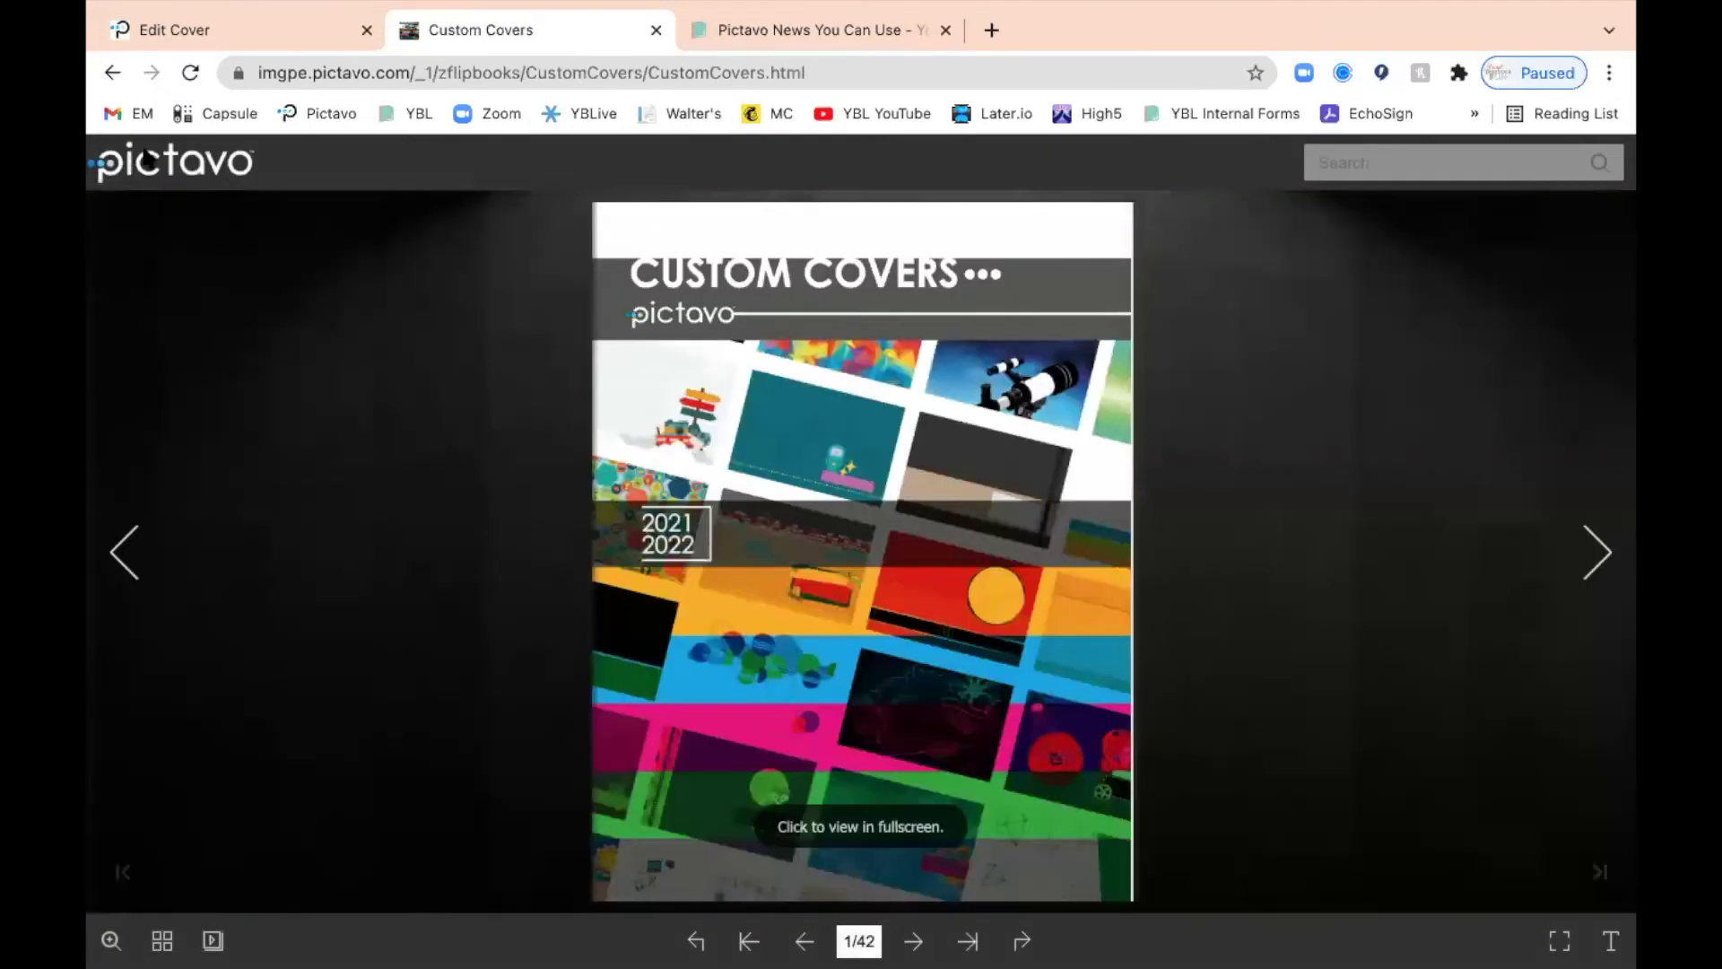
Step: Return to the "Setting Up a Custom Cover" help article and examine its hard cover diagram of the wrap, spine and crimp areas
{"action": "left_click", "coordinate": [113, 73]}
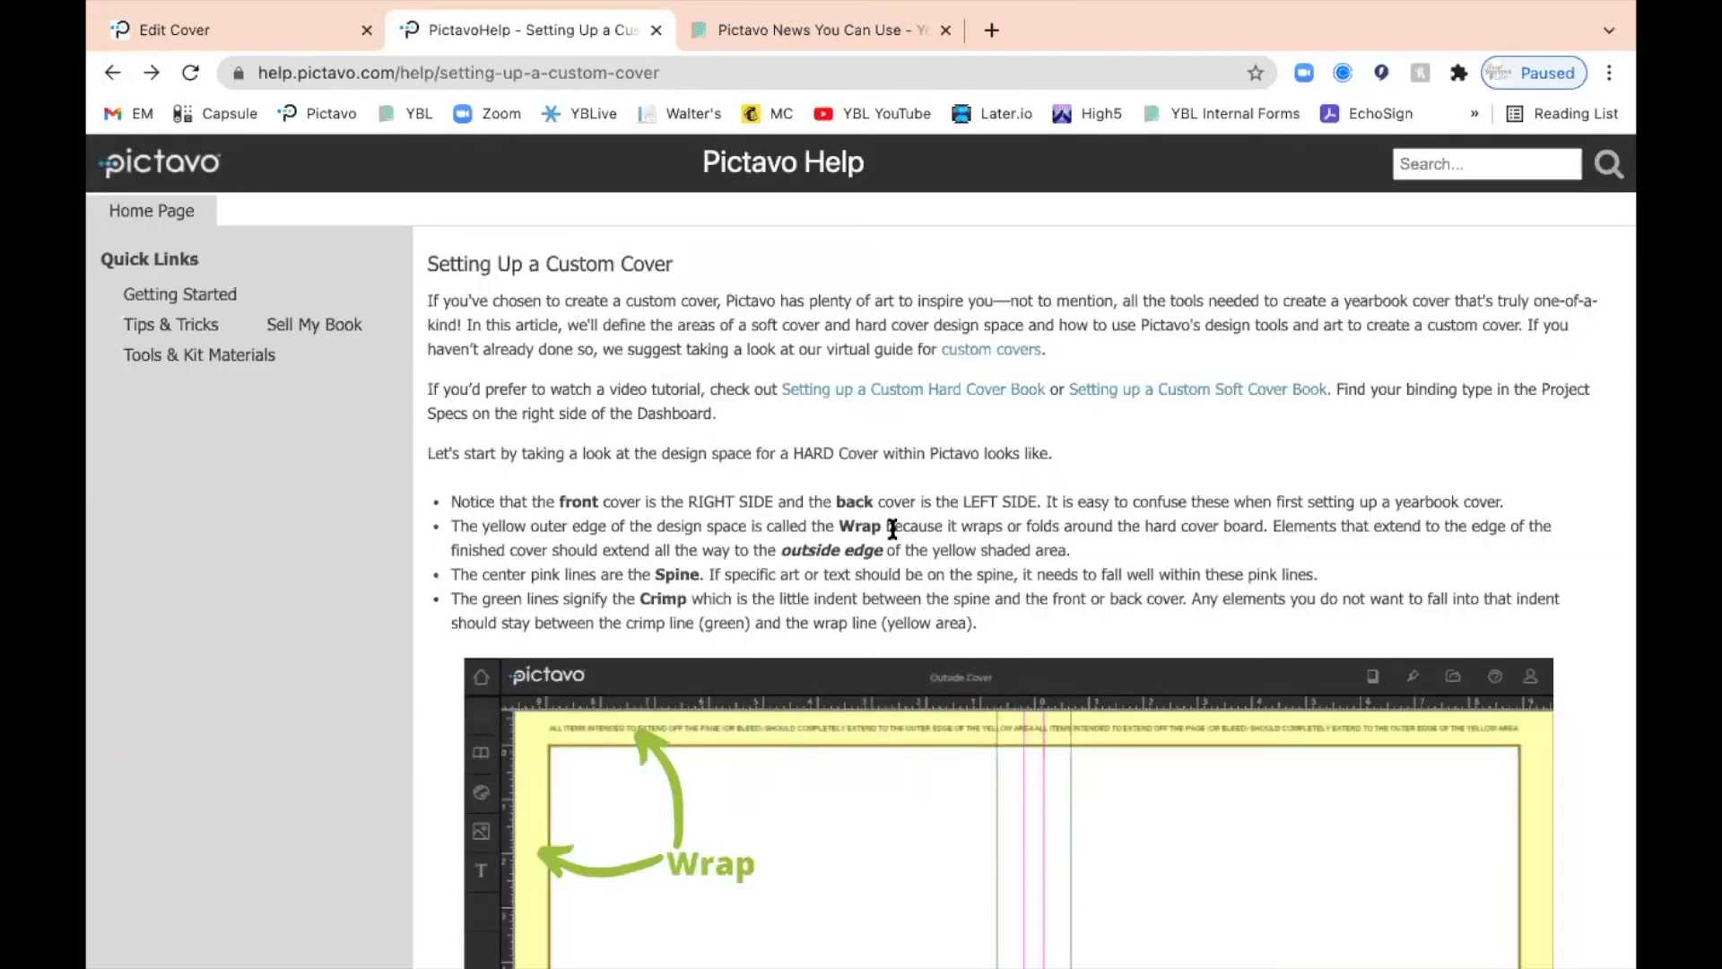
{"action": "scroll", "coordinate": [894, 535], "scroll_direction": "down", "scroll_amount": 3}
{"action": "scroll", "coordinate": [892, 529], "scroll_direction": "up", "scroll_amount": 3}
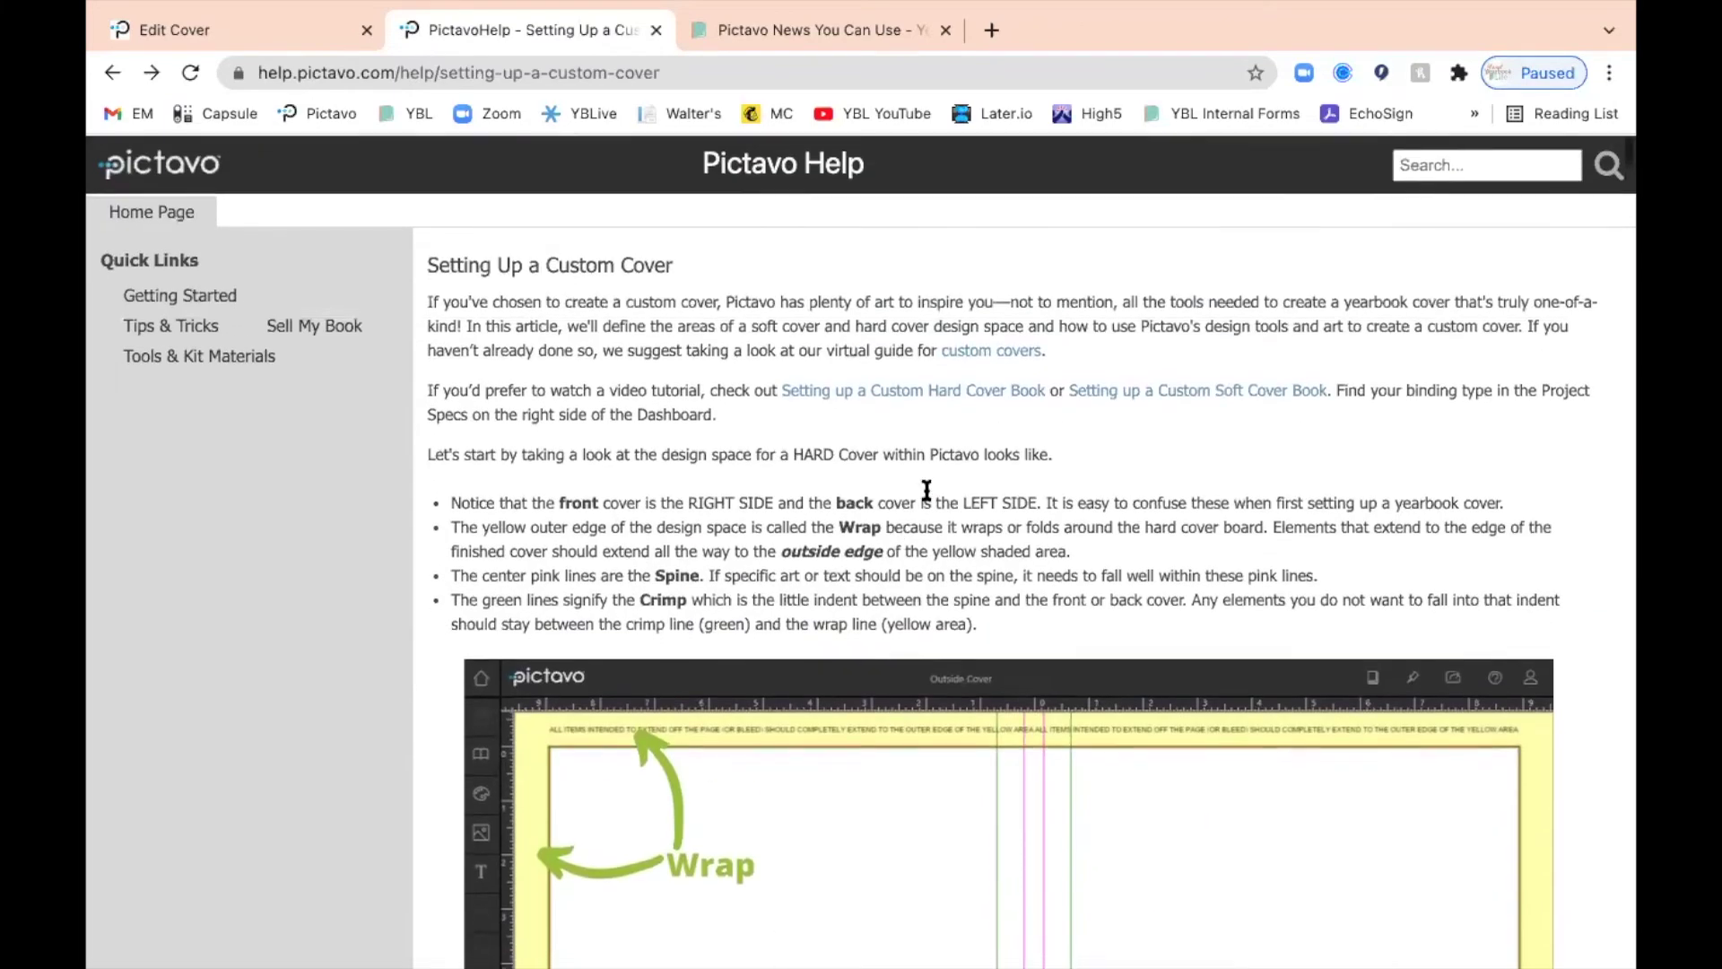
{"action": "left_click", "coordinate": [1417, 161]}
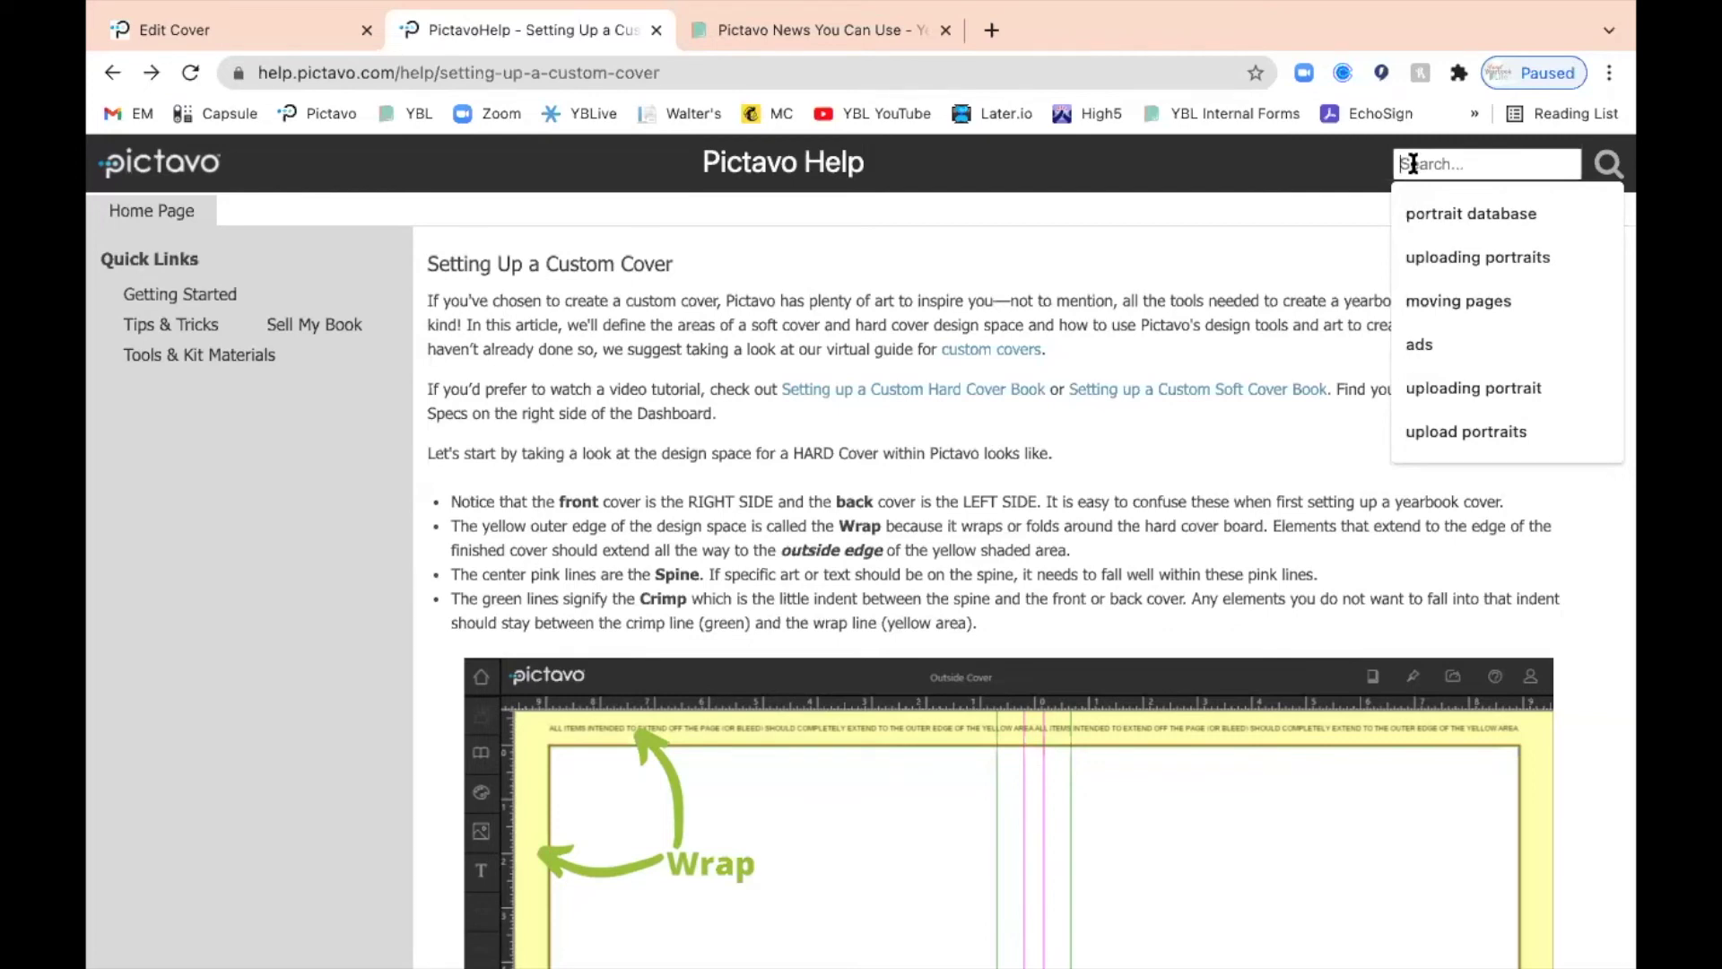
{"action": "scroll", "coordinate": [1085, 691], "scroll_direction": "down", "scroll_amount": 4}
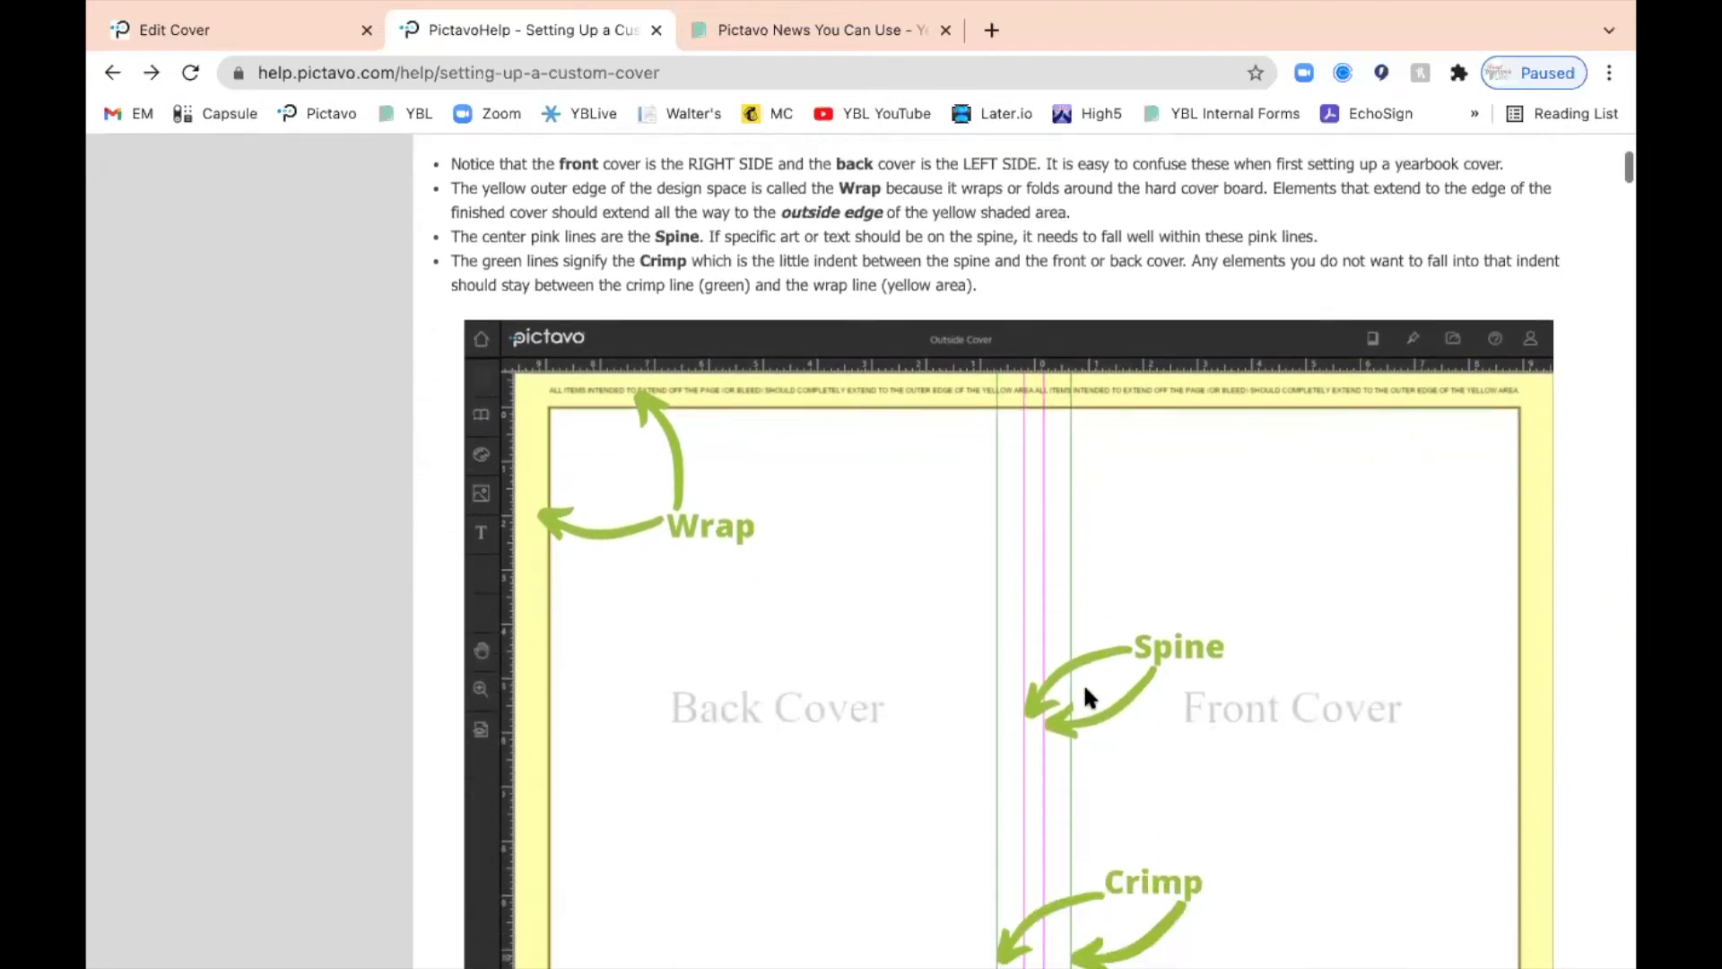
{"action": "scroll", "coordinate": [1083, 698], "scroll_direction": "down", "scroll_amount": 1}
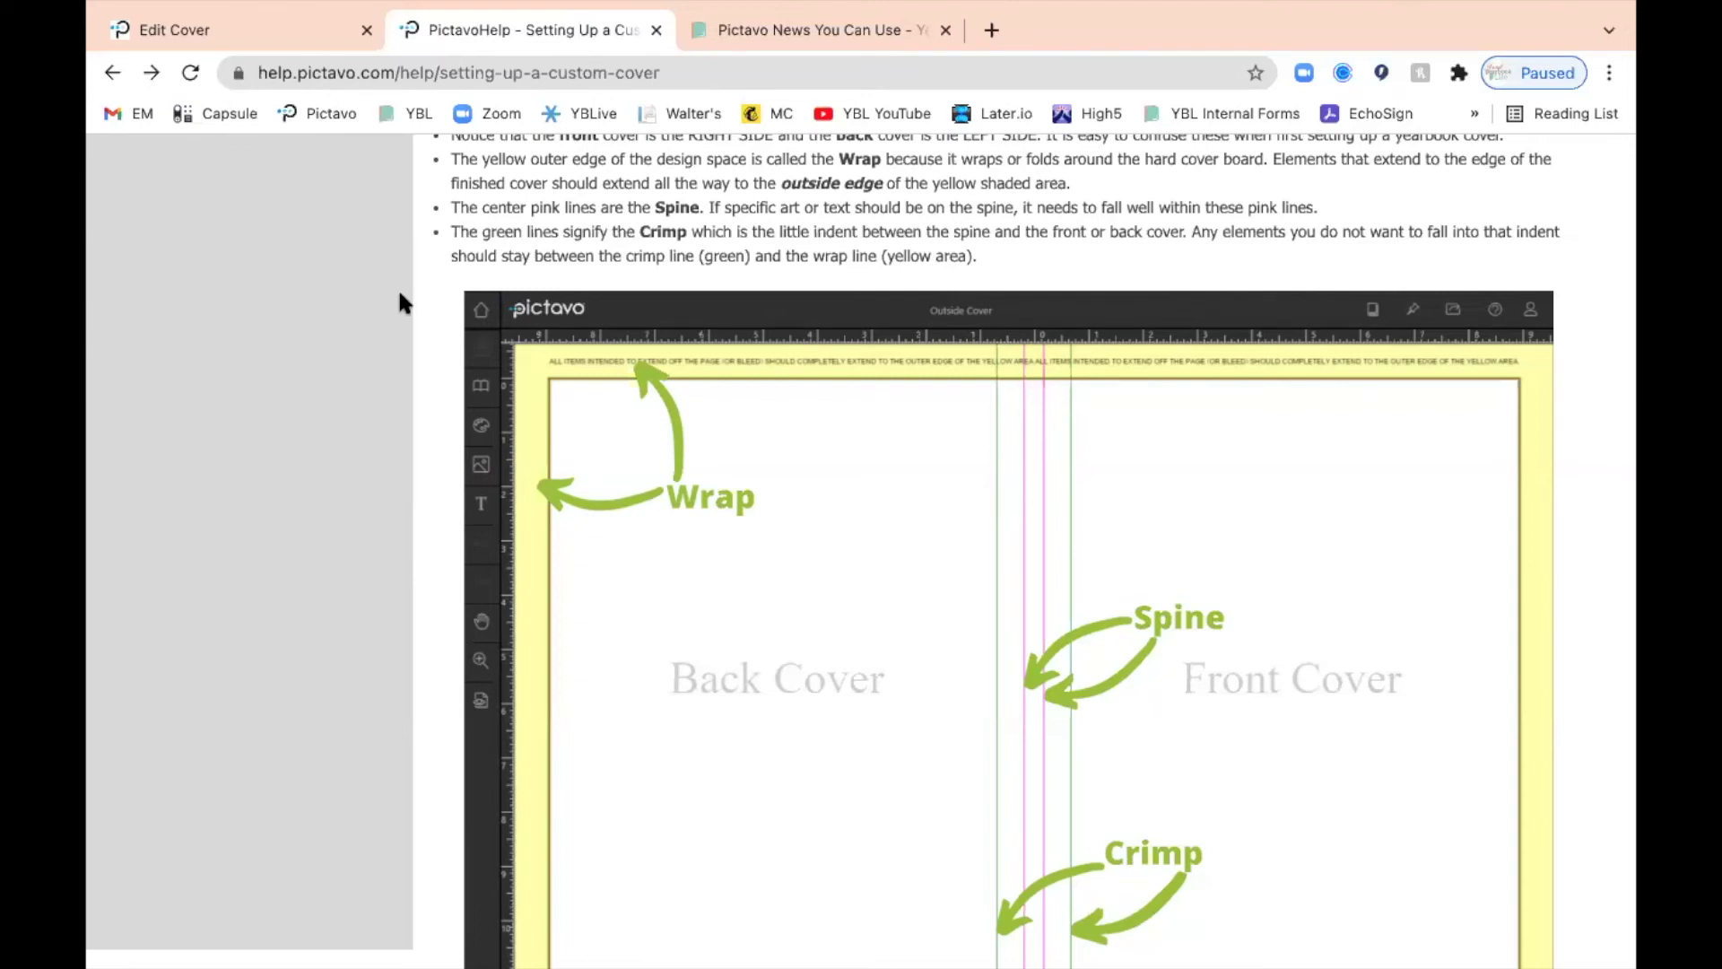
Step: Switch back to the cover editor, save the outside cover and open the book's ladder from the dashboard
{"action": "left_click", "coordinate": [240, 29]}
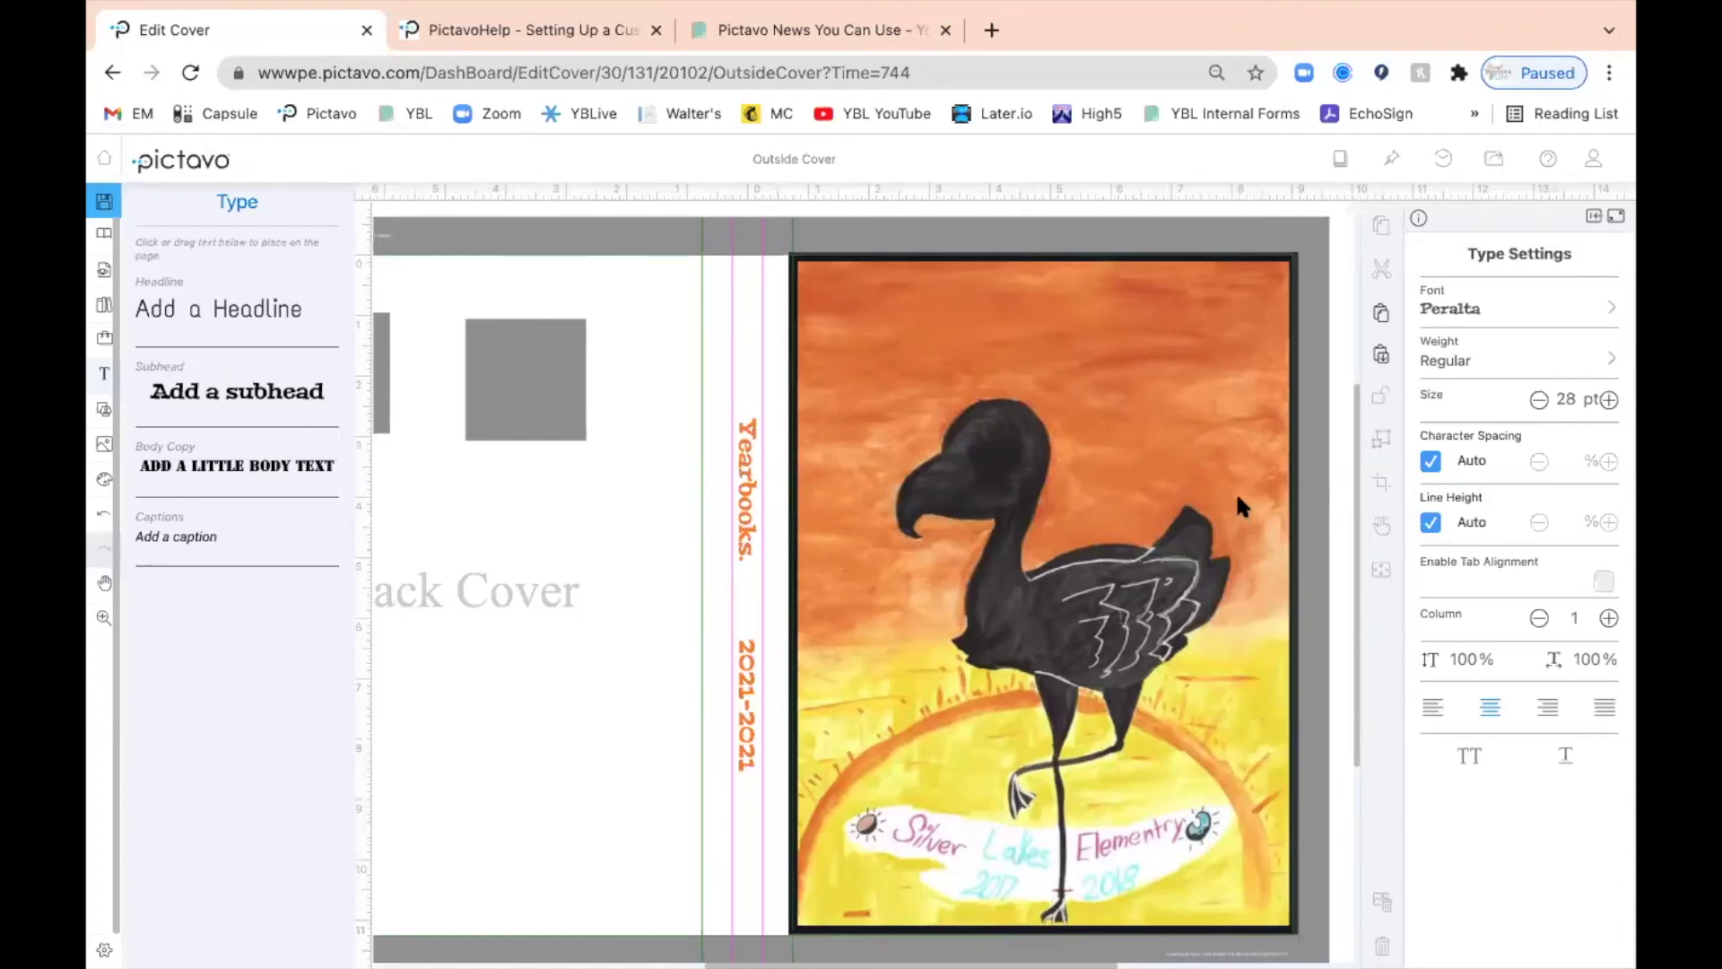
{"action": "left_click", "coordinate": [102, 203]}
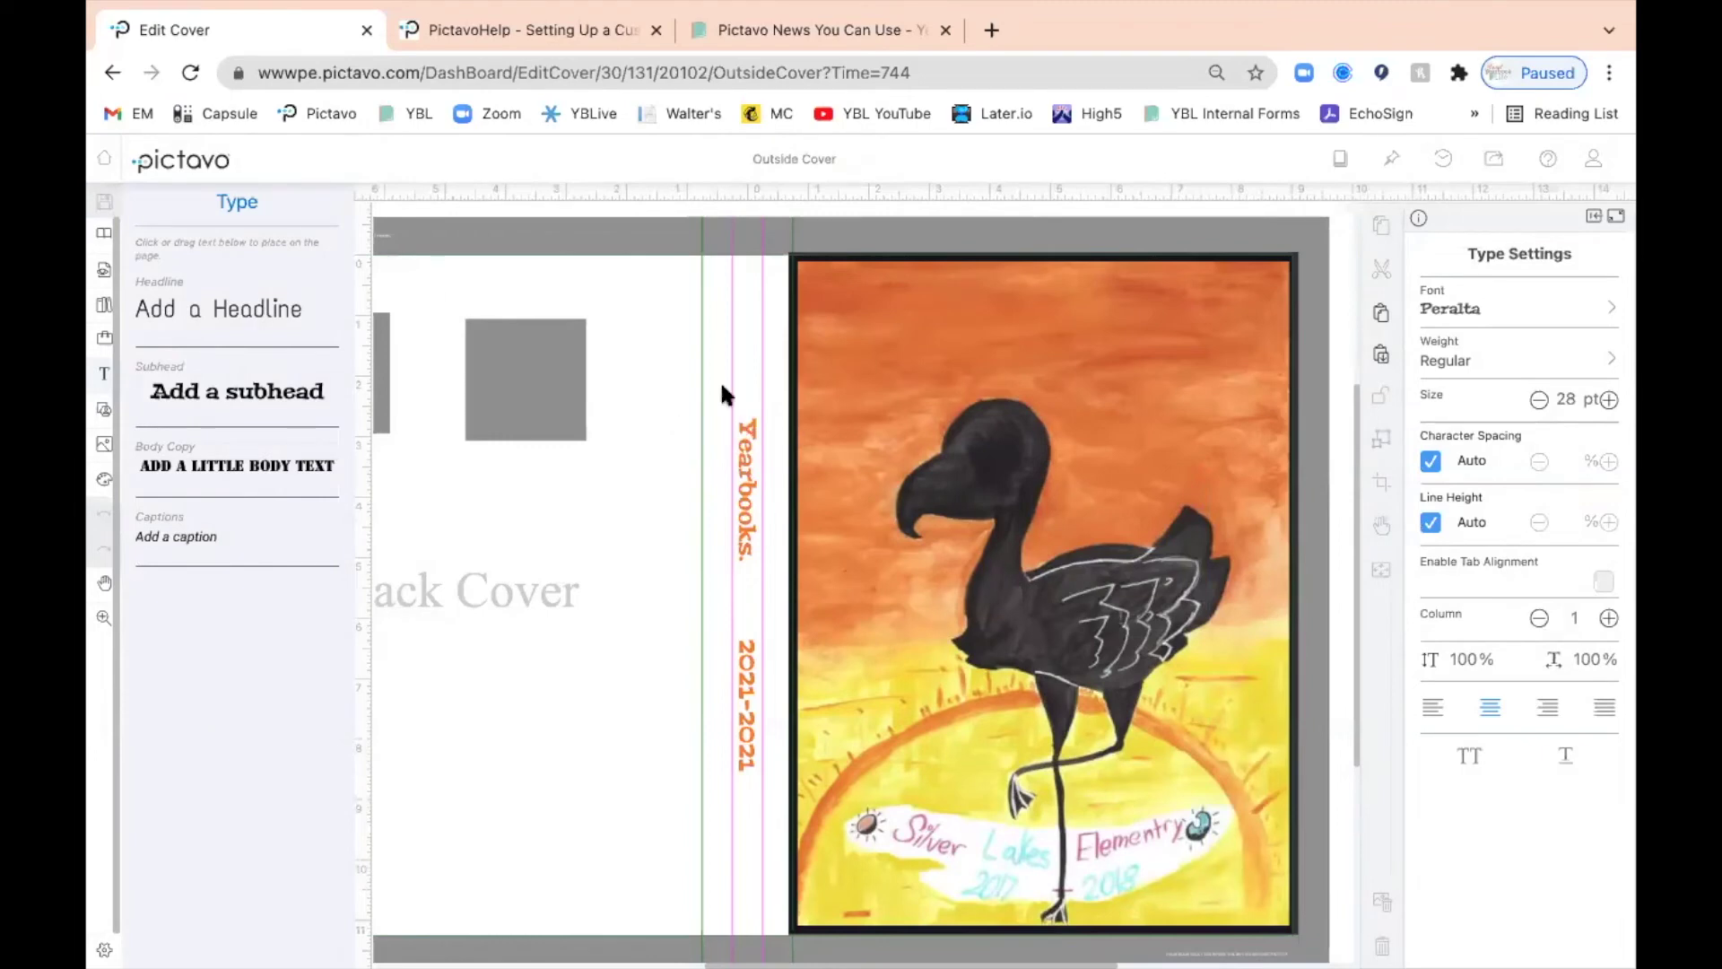
{"action": "left_click", "coordinate": [104, 165]}
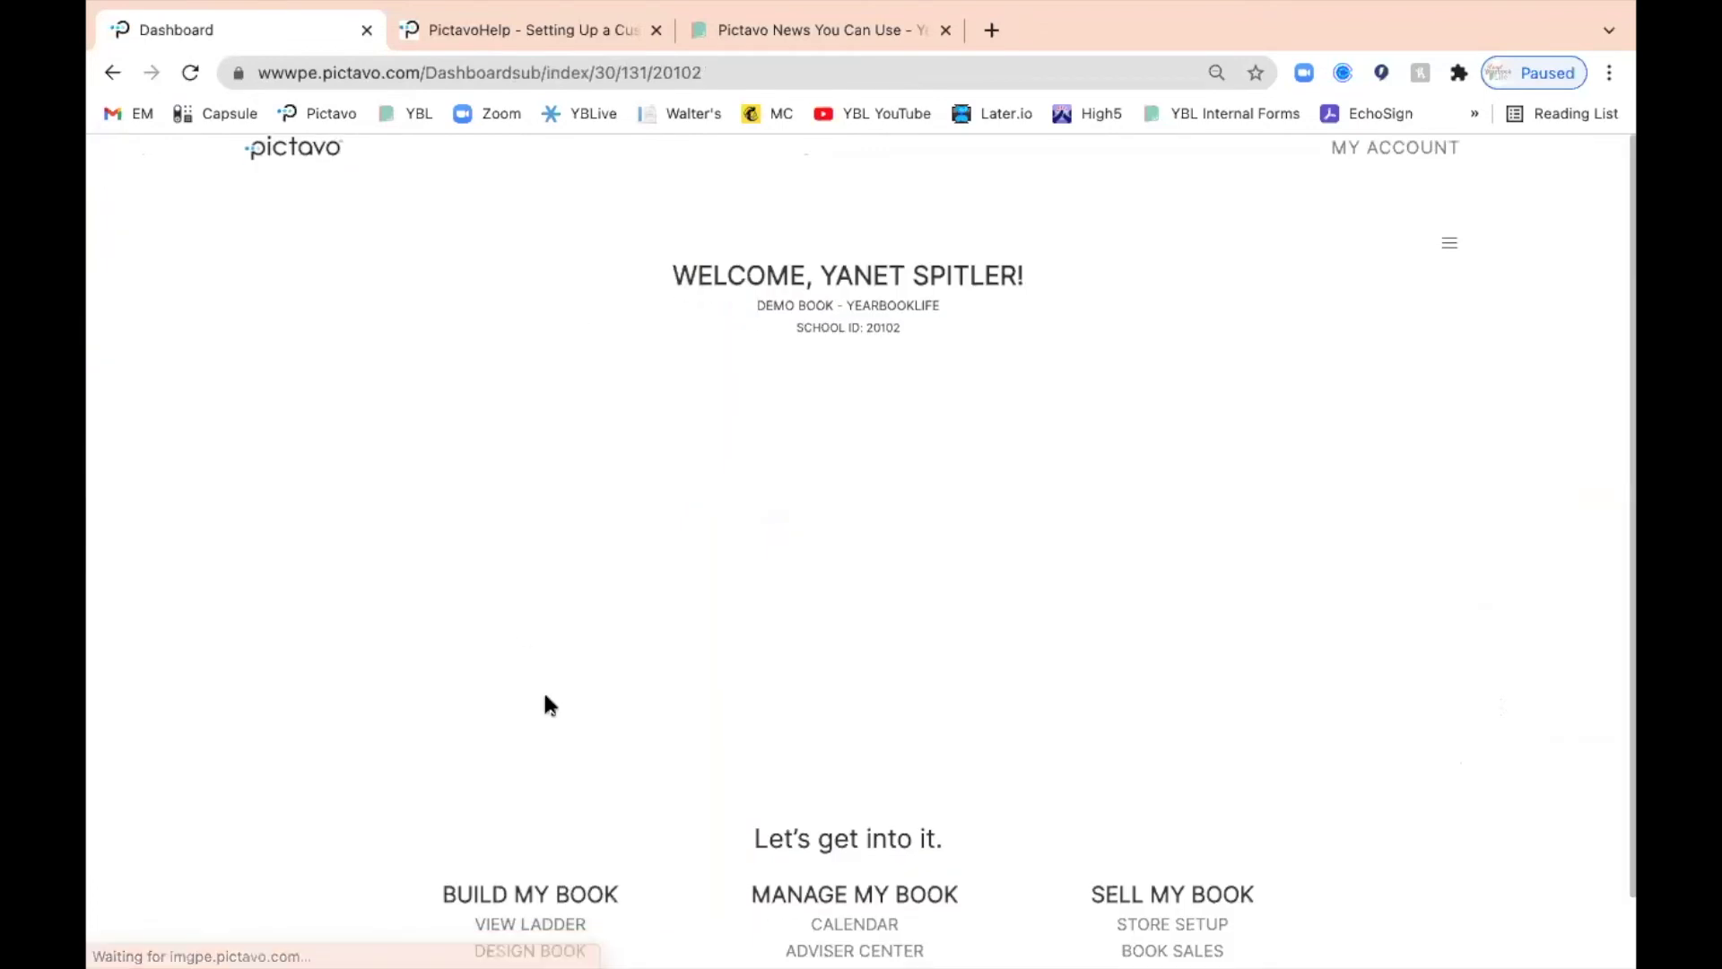
{"action": "scroll", "coordinate": [549, 705], "scroll_direction": "down", "scroll_amount": 1}
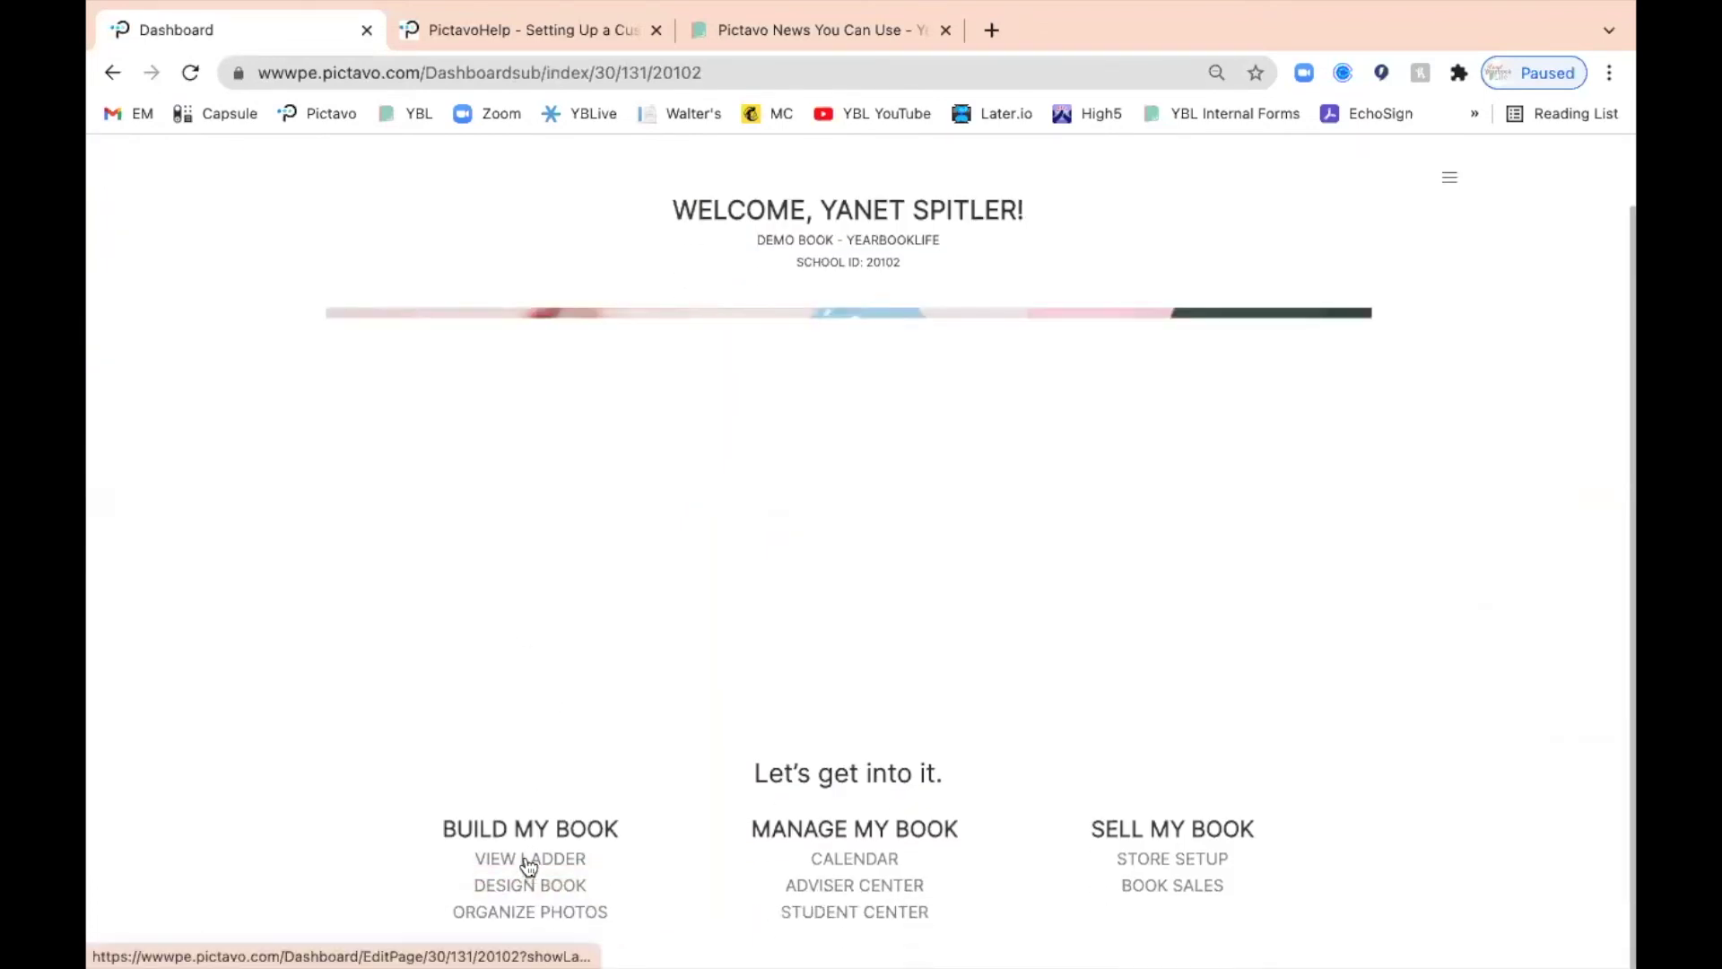
{"action": "left_click", "coordinate": [529, 861]}
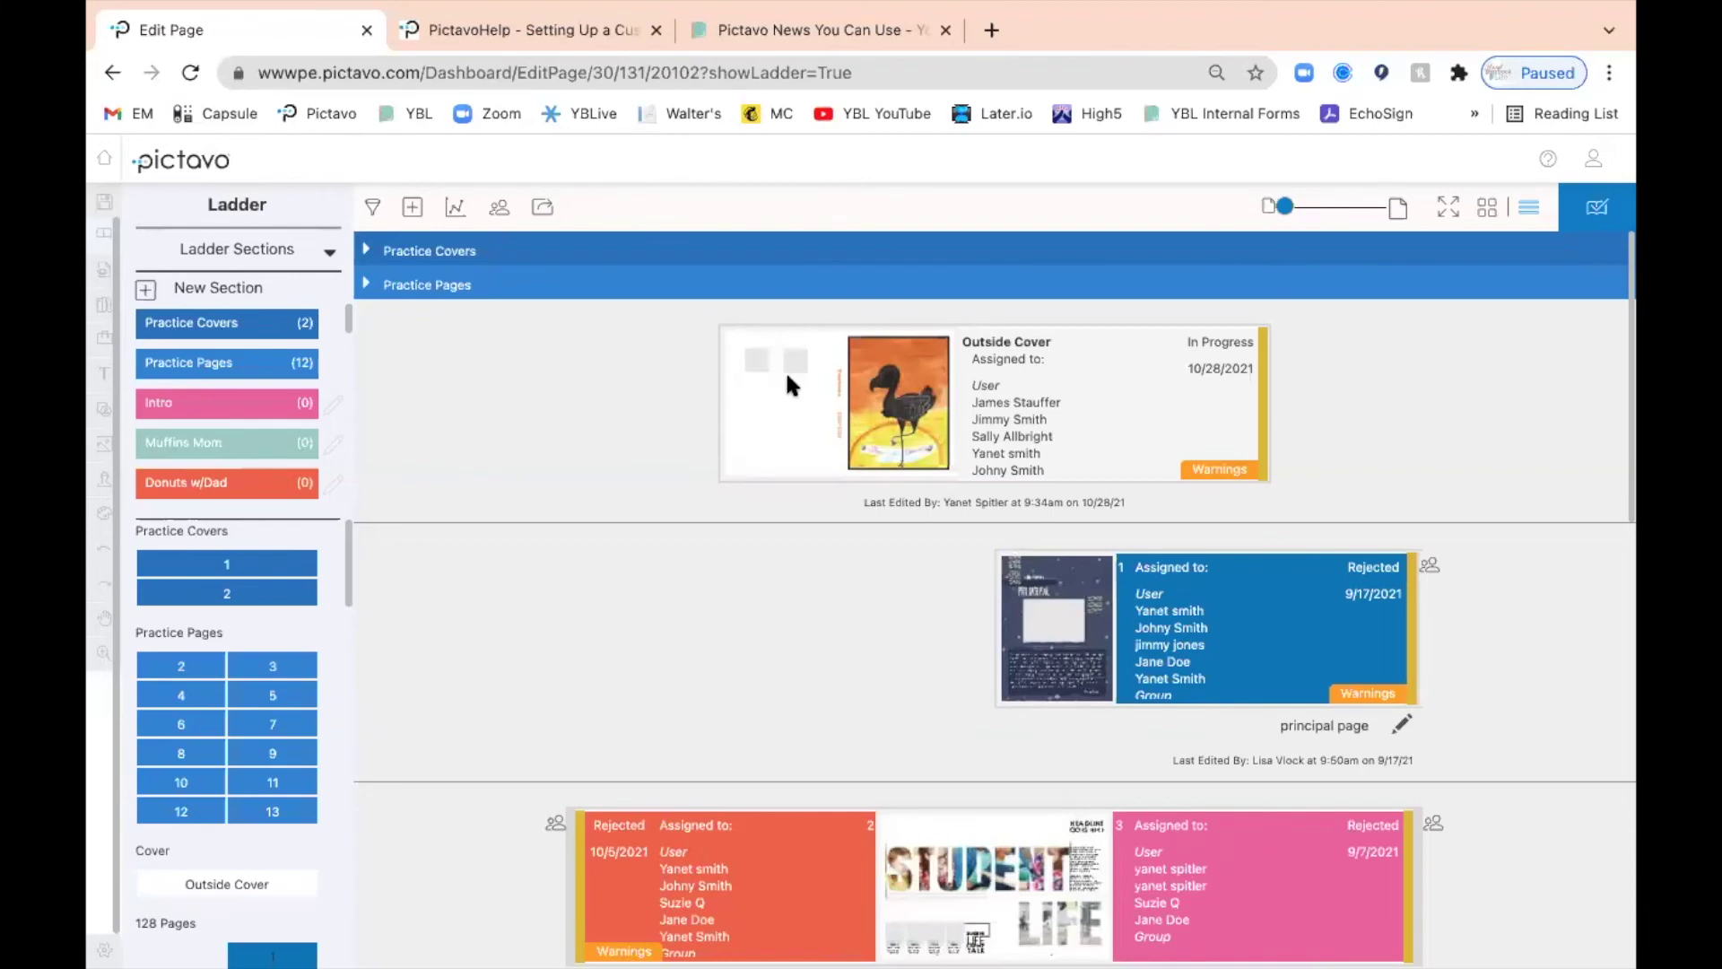
Step: Mark the Outside Cover in the ladder as approved
{"action": "left_click", "coordinate": [776, 427]}
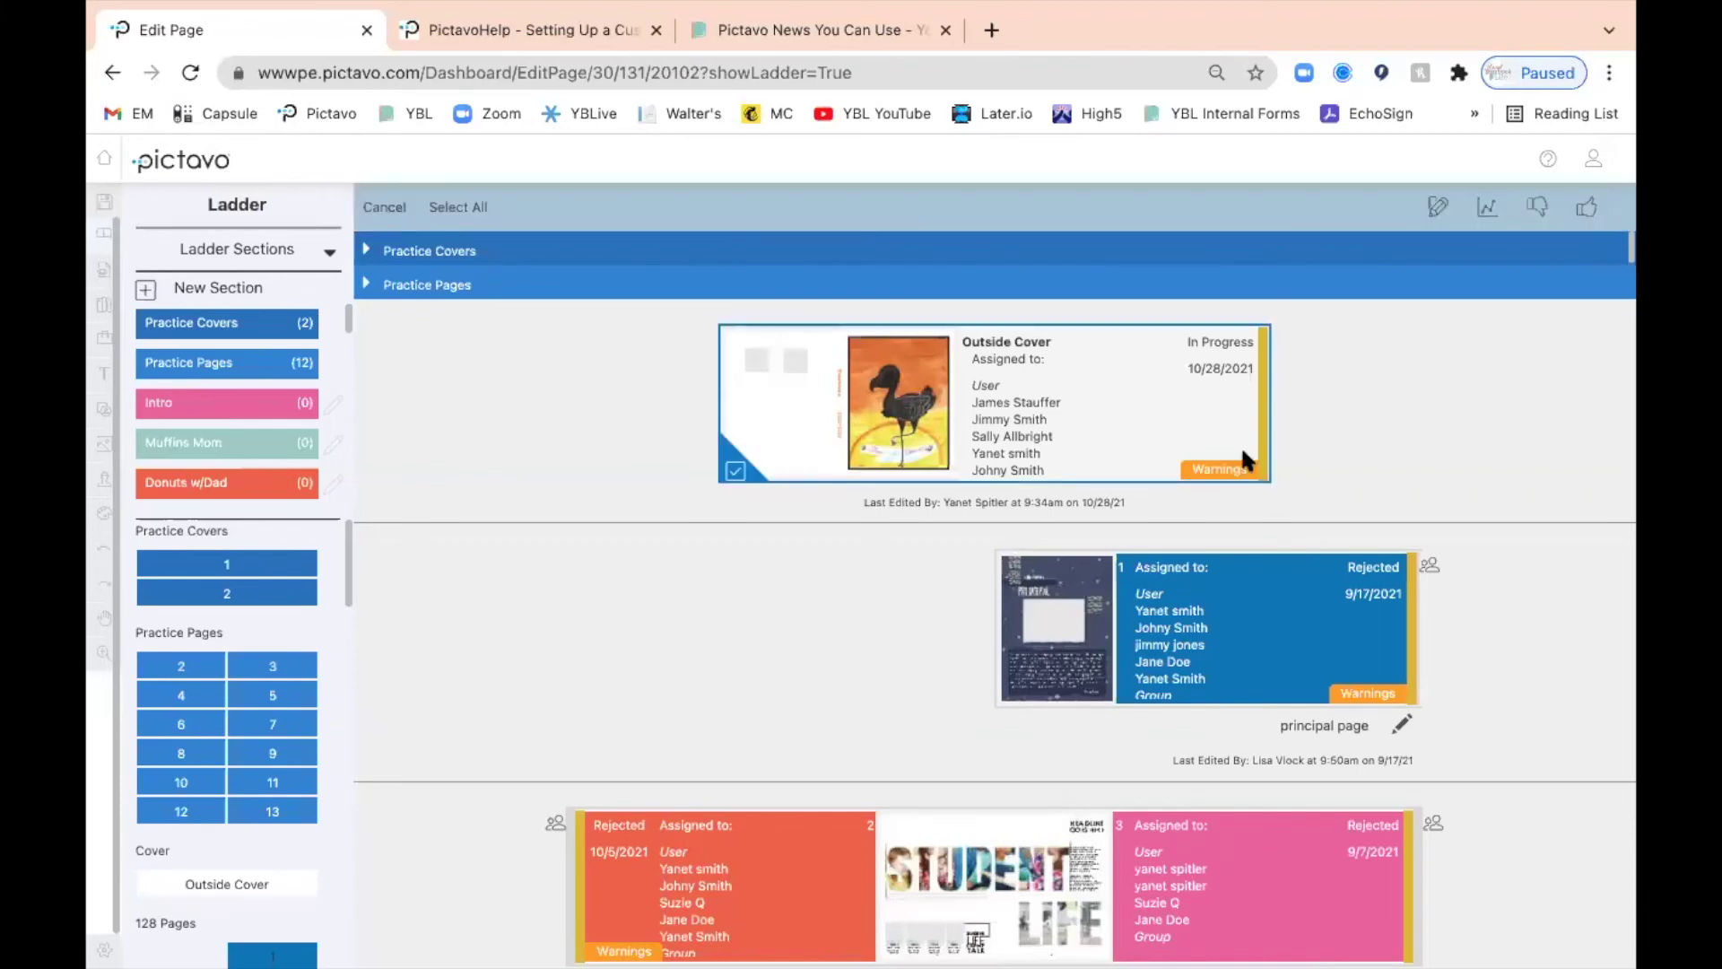
{"action": "left_click", "coordinate": [1588, 213]}
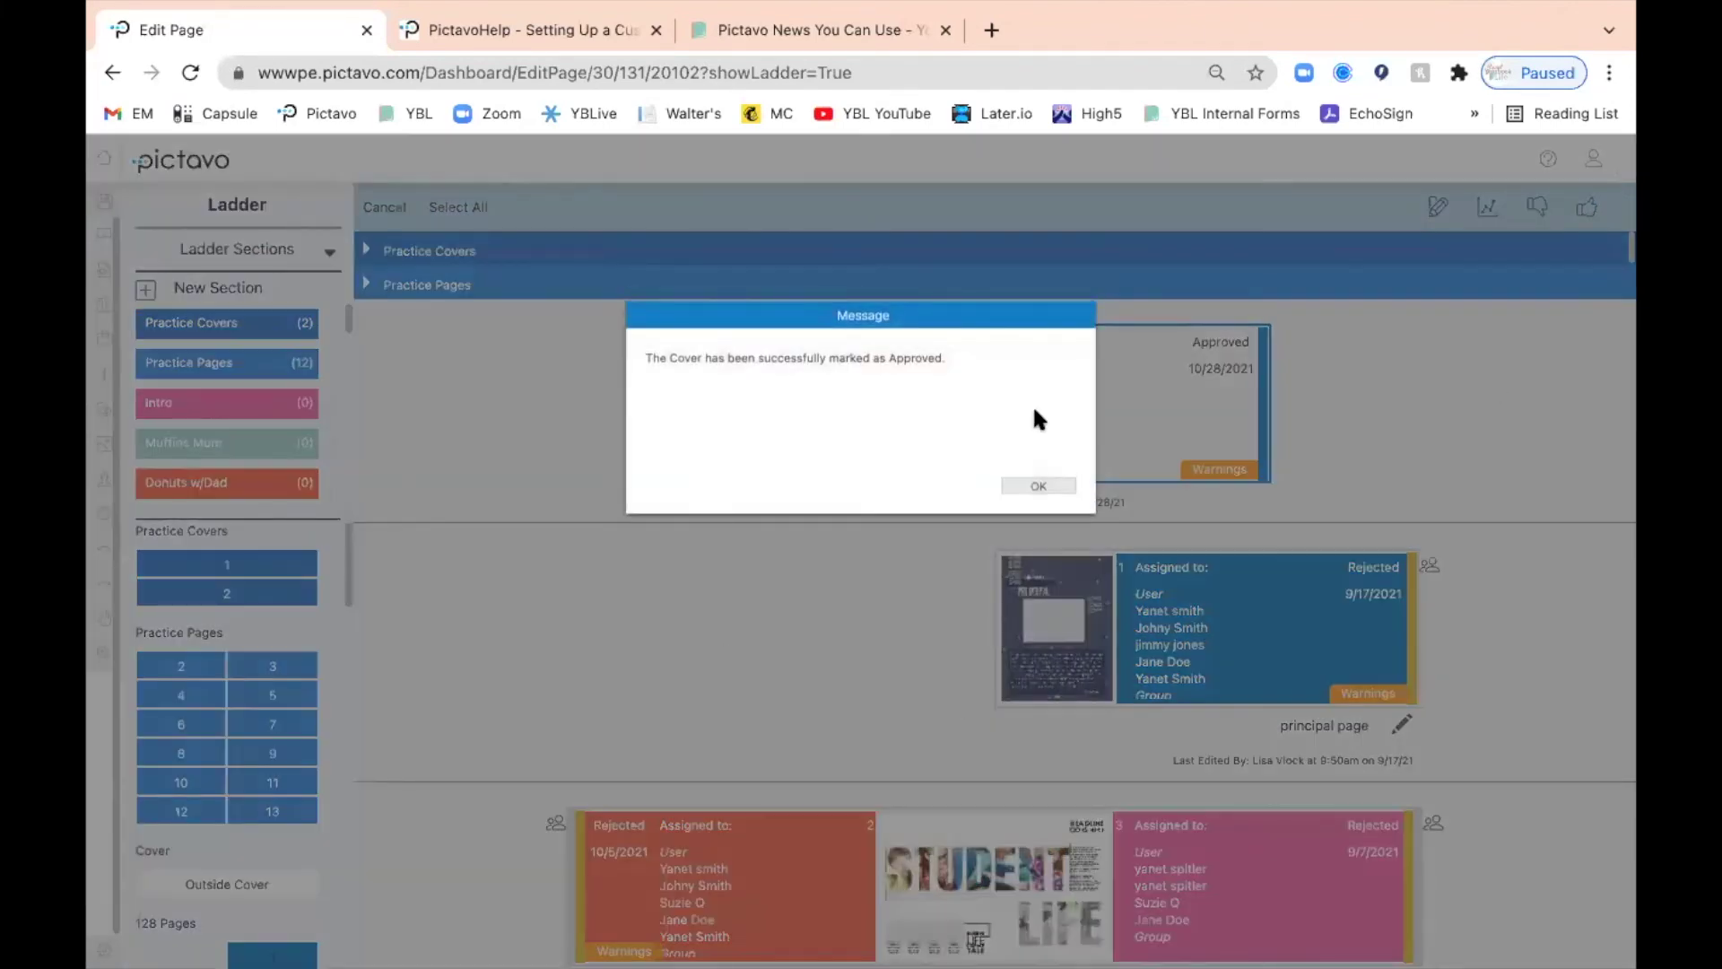
{"action": "left_click", "coordinate": [1020, 489]}
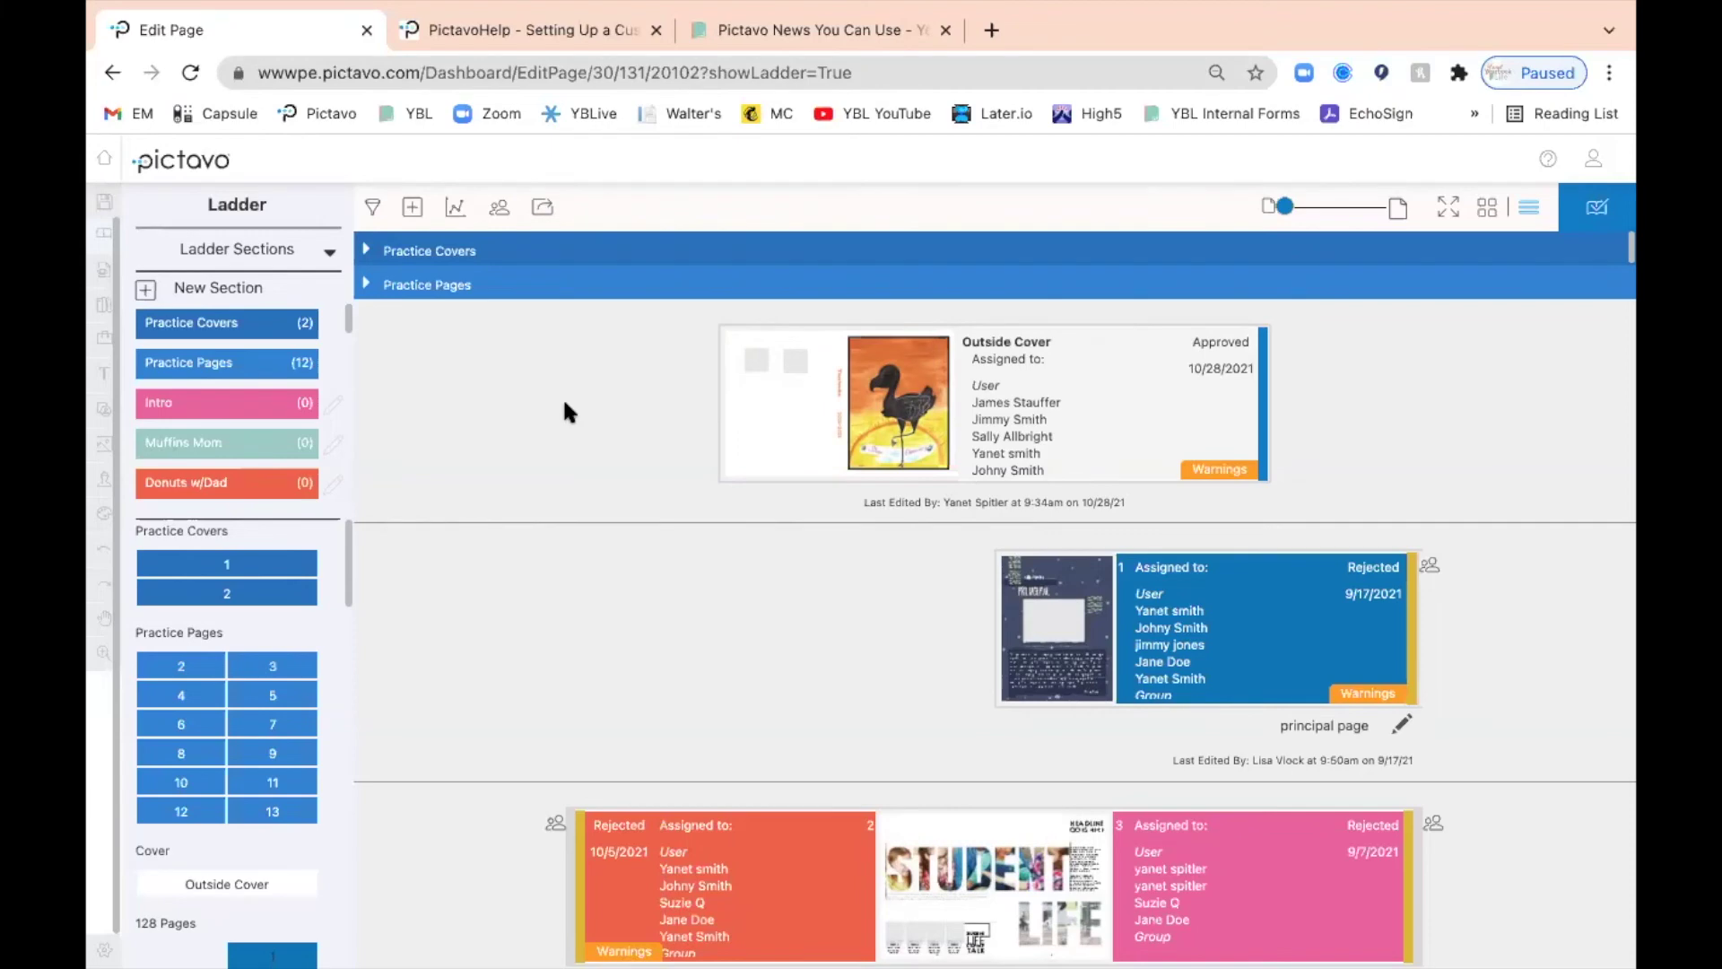
Step: Start submitting the approved cover and set the estimated final page count to 128
{"action": "left_click", "coordinate": [1596, 212]}
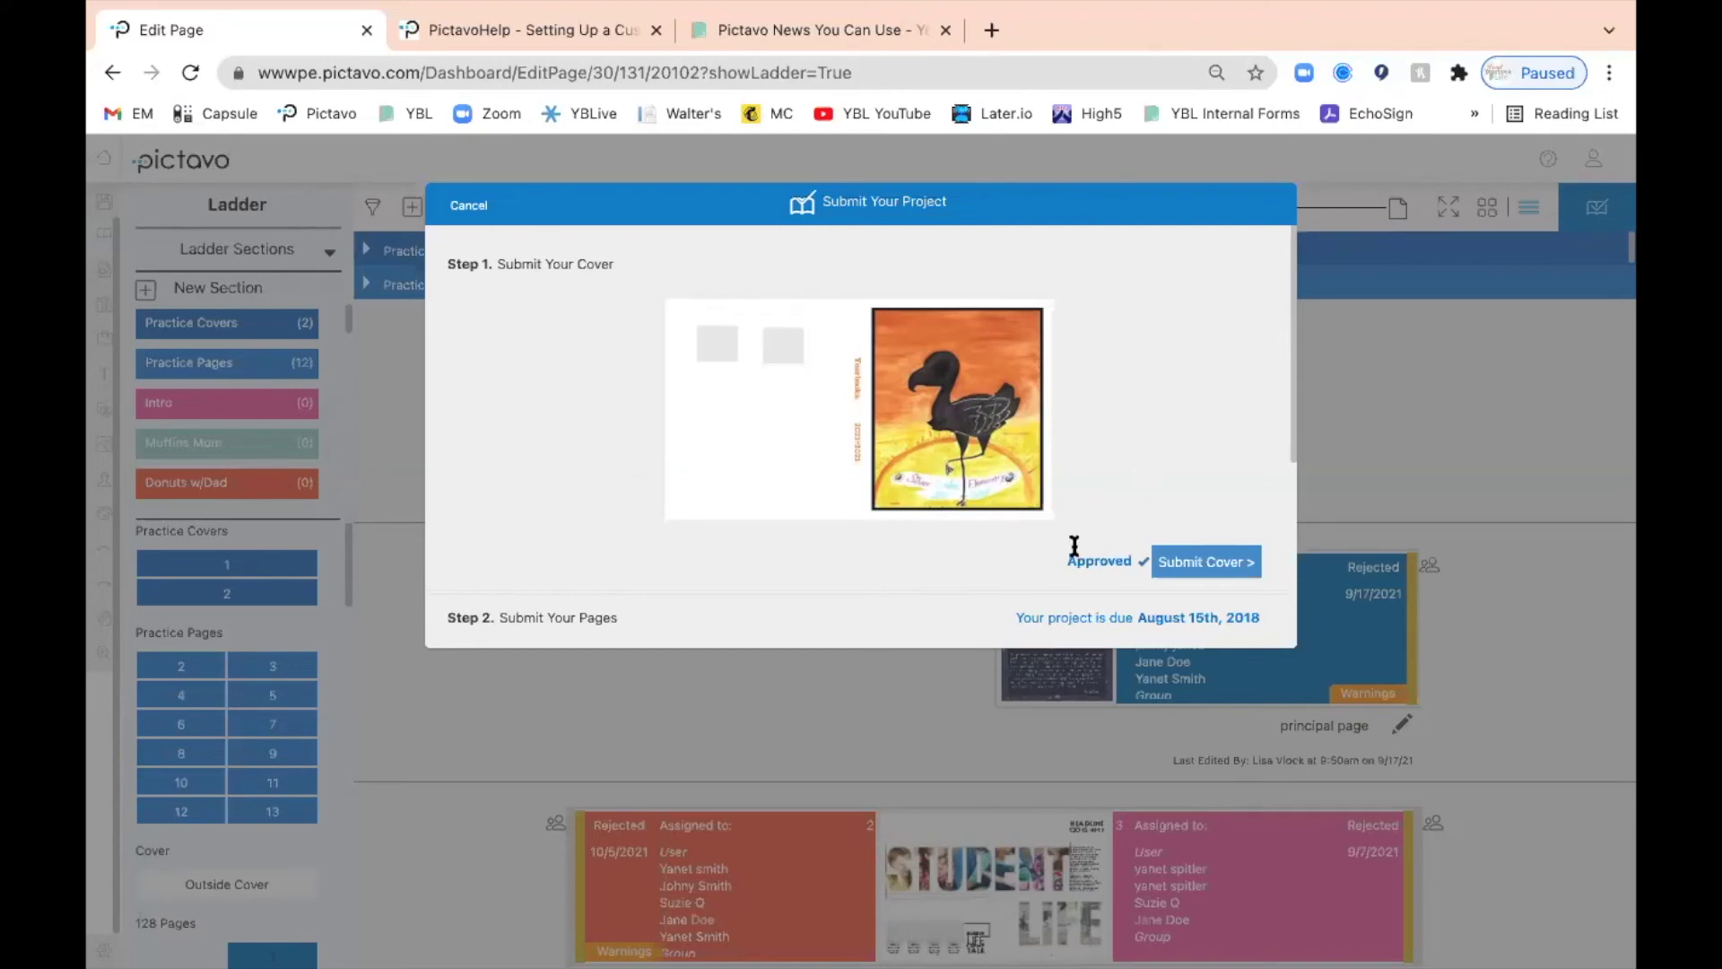
{"action": "left_click", "coordinate": [1199, 563]}
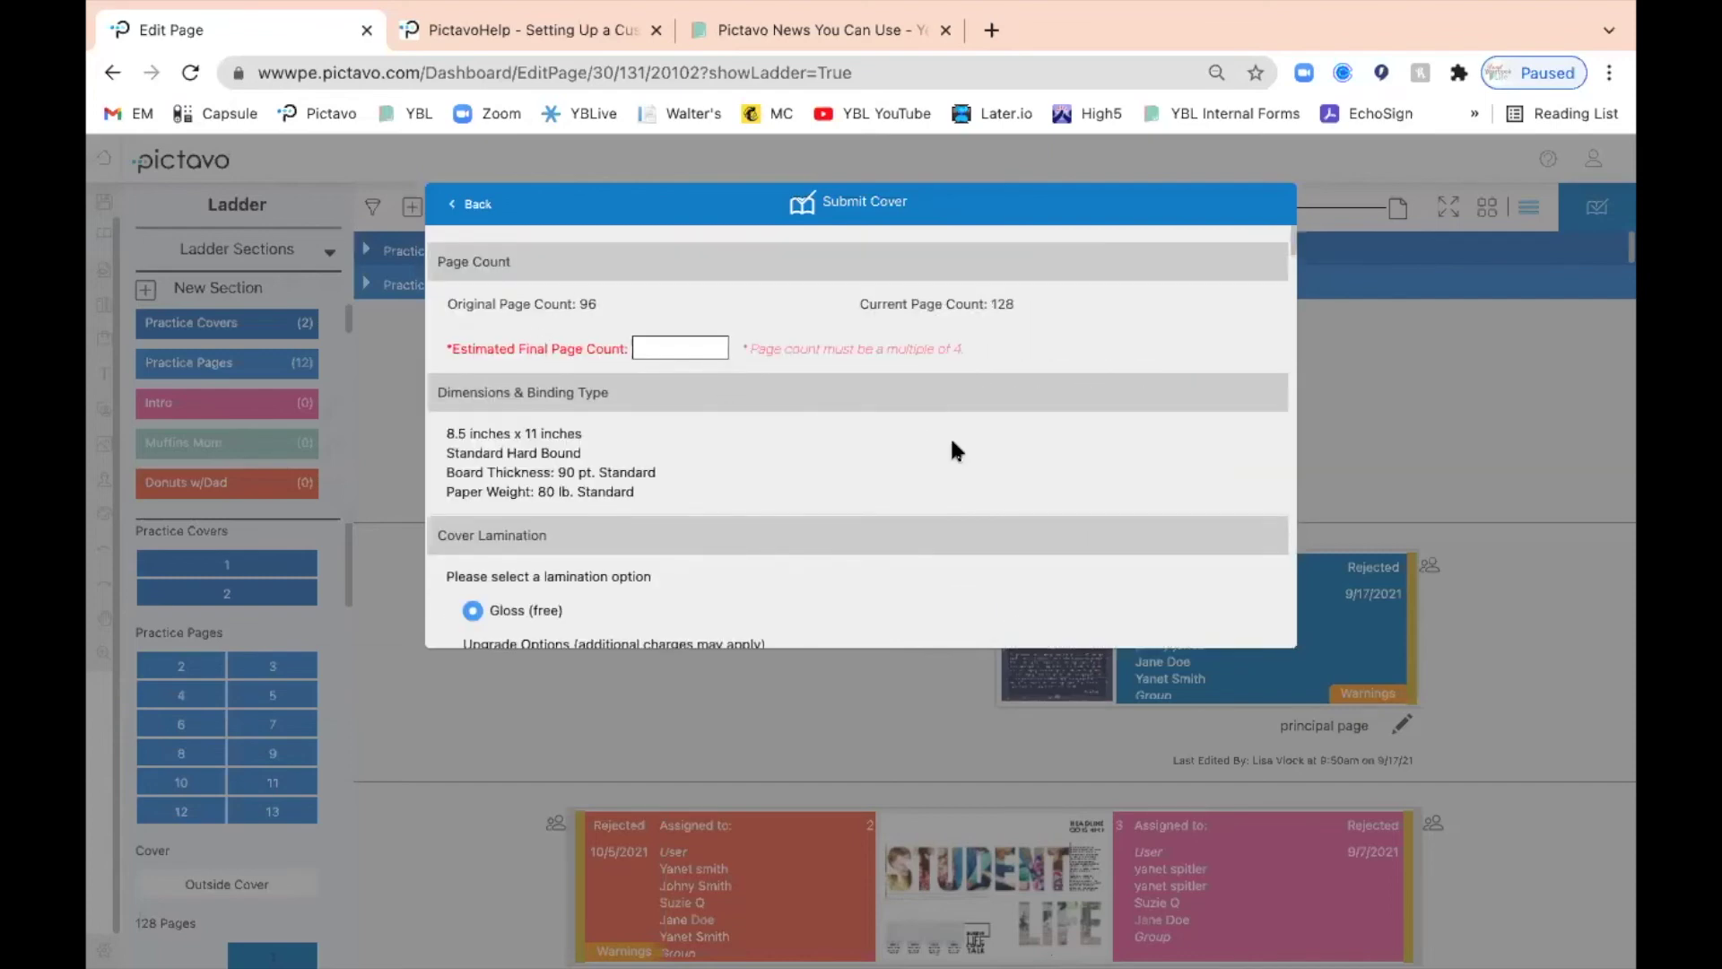
{"action": "scroll", "coordinate": [949, 434], "scroll_direction": "down", "scroll_amount": 1}
{"action": "scroll", "coordinate": [896, 449], "scroll_direction": "up", "scroll_amount": 1}
{"action": "left_click", "coordinate": [674, 348]}
{"action": "type", "text": "128"}
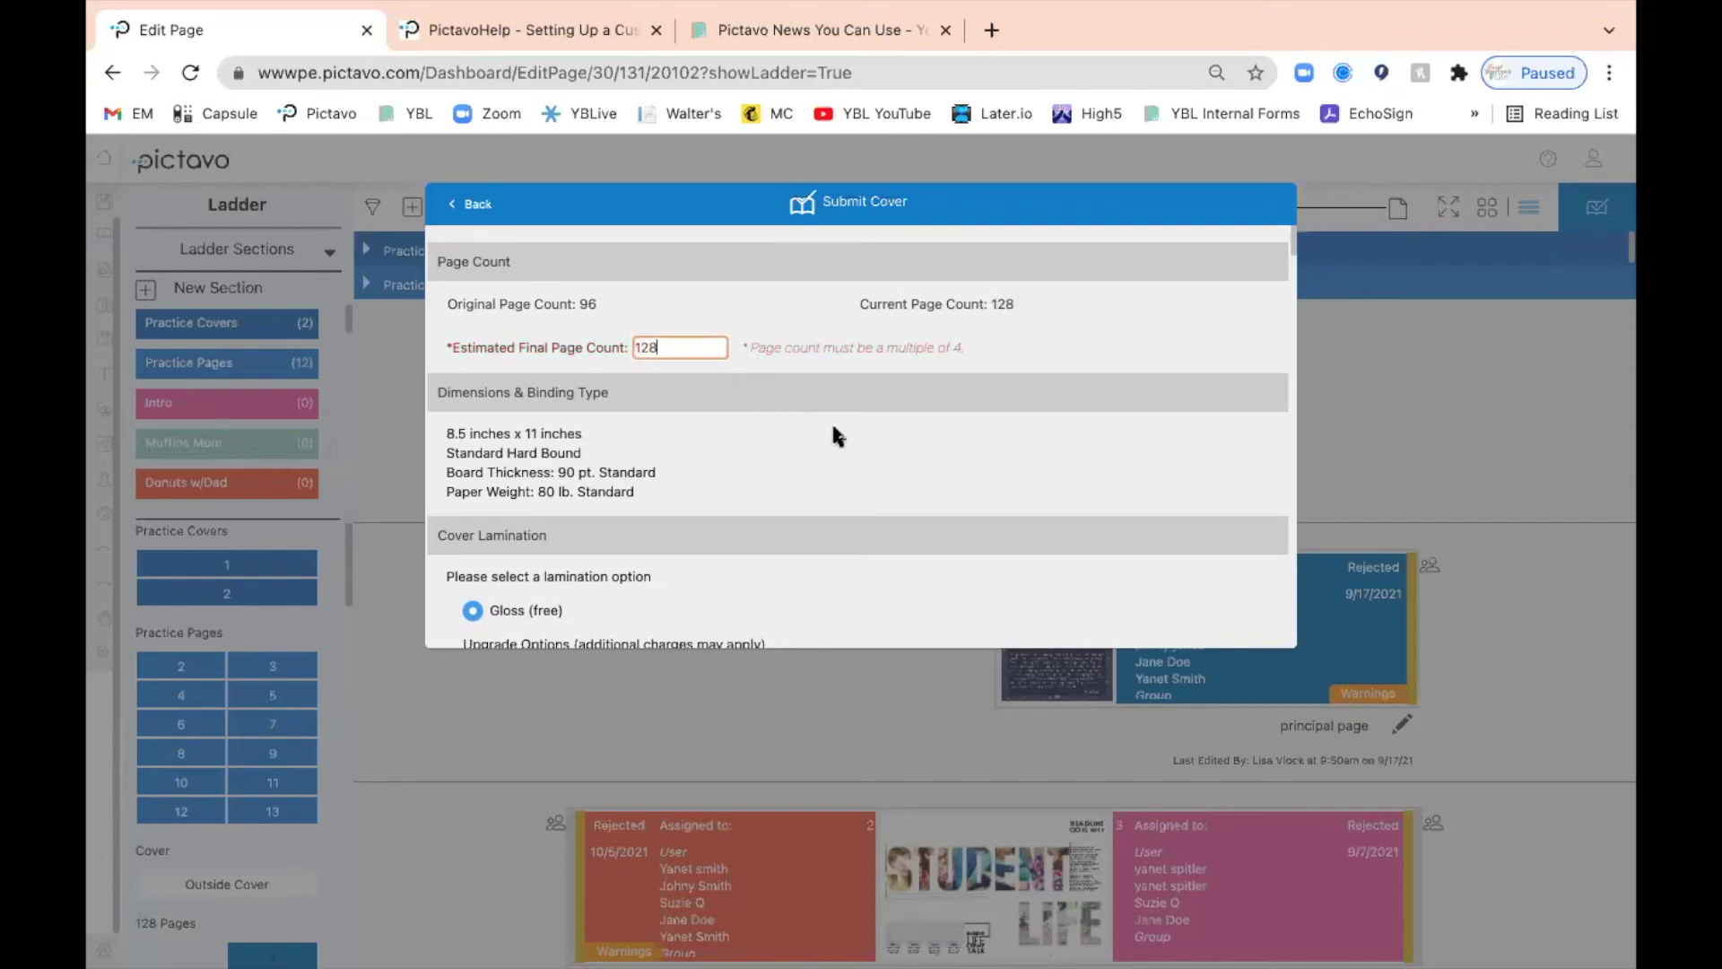
Step: Review the dimensions and binding type, cover lamination choices and endsheet options in the cover submission form
{"action": "scroll", "coordinate": [833, 427], "scroll_direction": "down", "scroll_amount": 1}
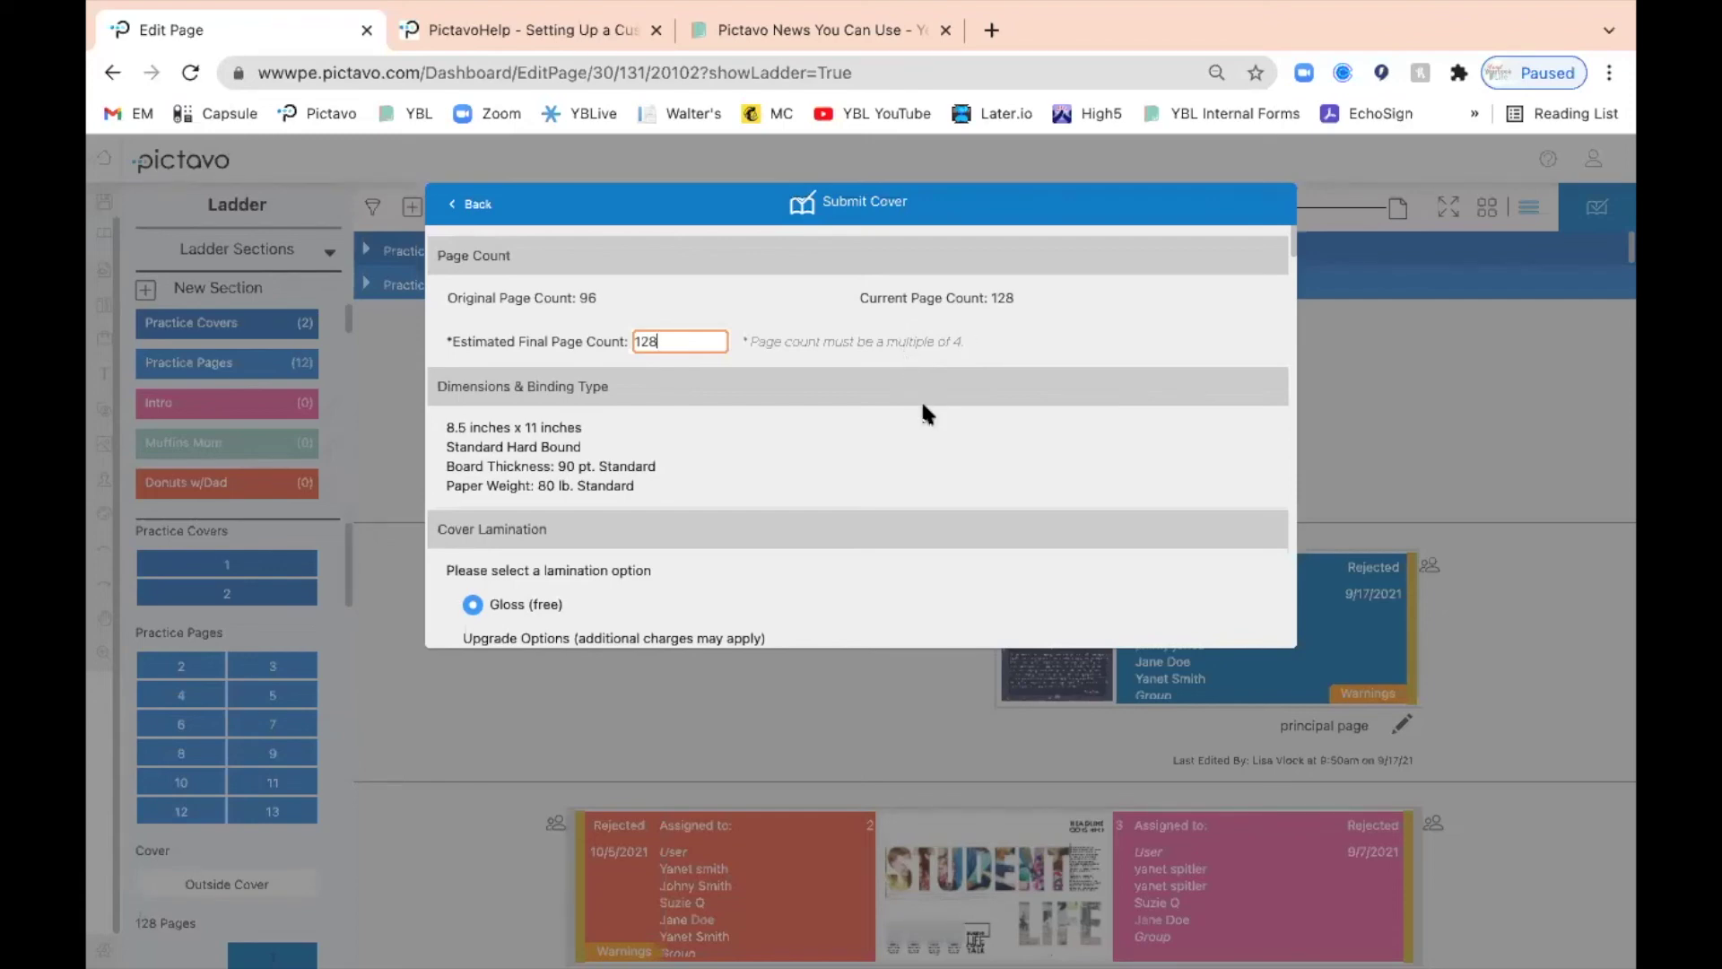
{"action": "scroll", "coordinate": [922, 400], "scroll_direction": "down", "scroll_amount": 1}
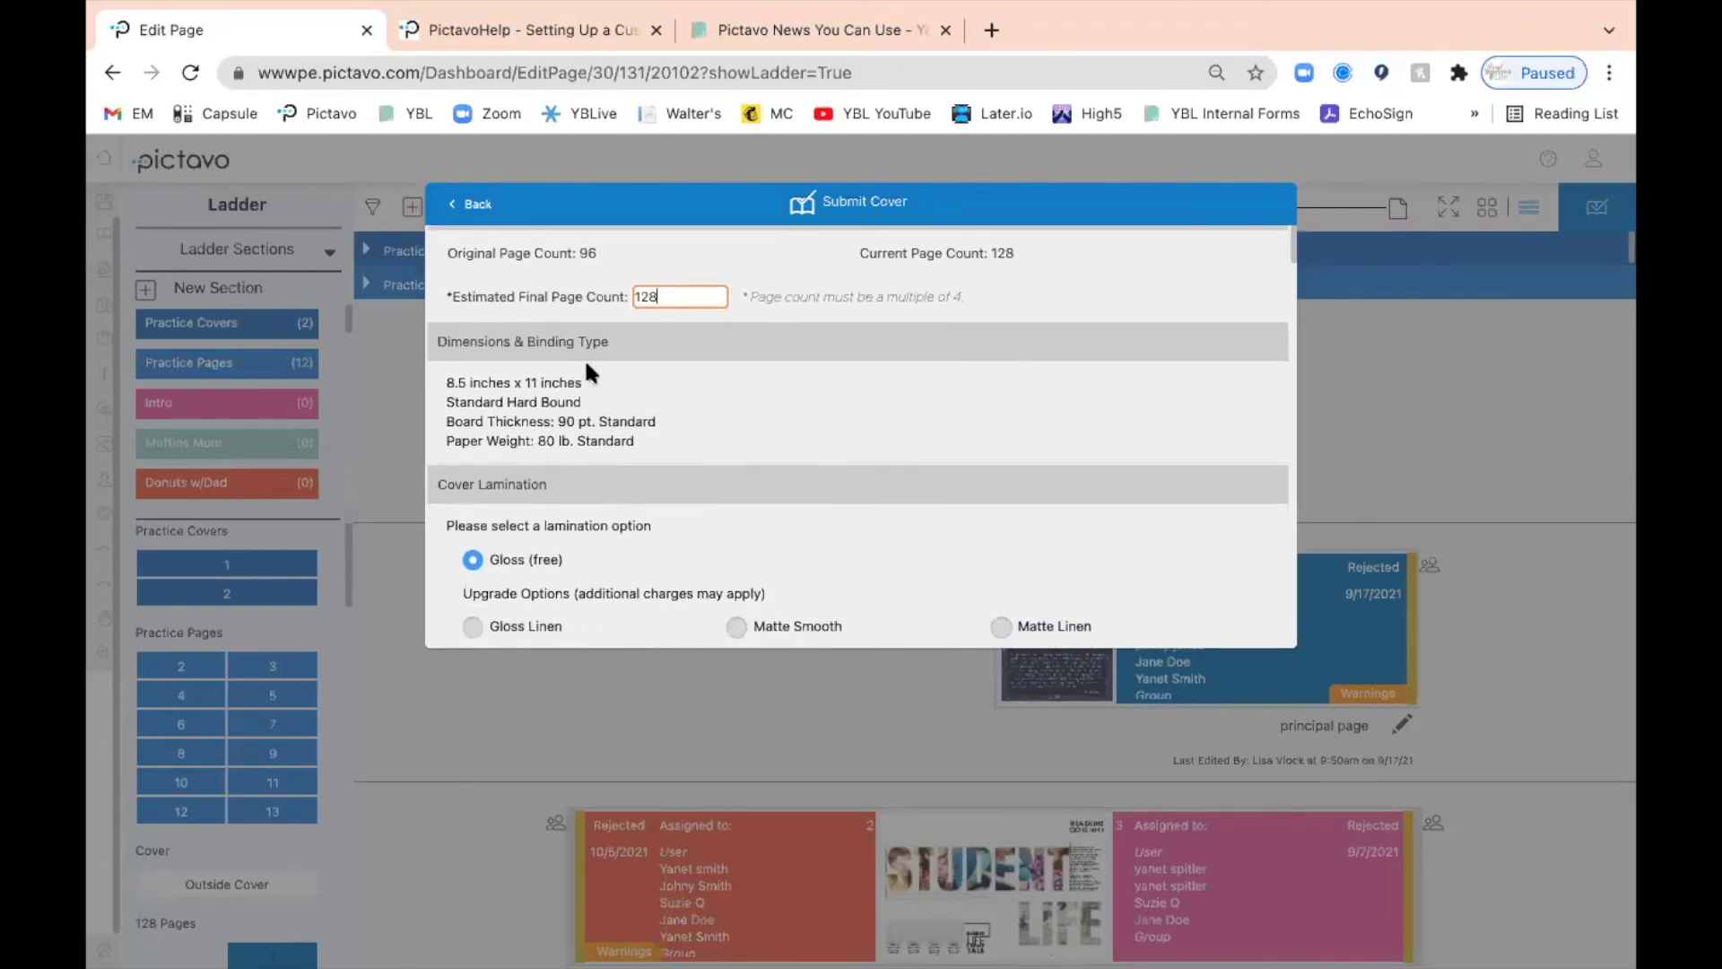
{"action": "scroll", "coordinate": [801, 432], "scroll_direction": "down", "scroll_amount": 1}
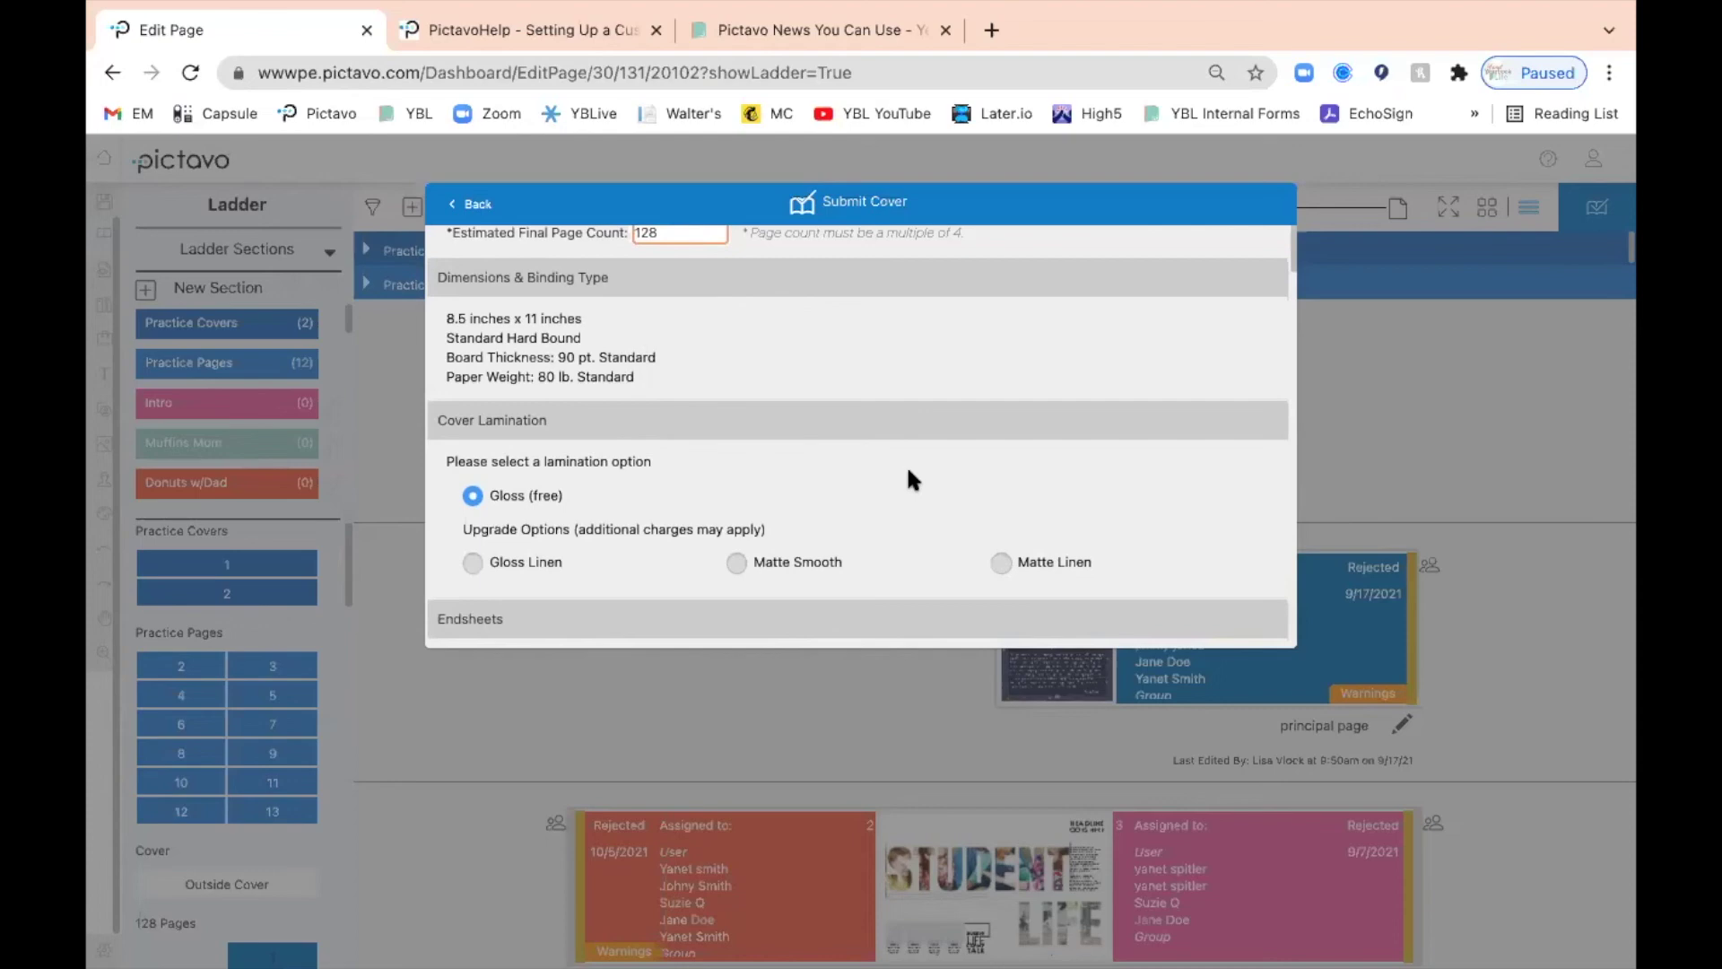
{"action": "scroll", "coordinate": [908, 475], "scroll_direction": "down", "scroll_amount": 2}
{"action": "scroll", "coordinate": [906, 465], "scroll_direction": "down", "scroll_amount": 1}
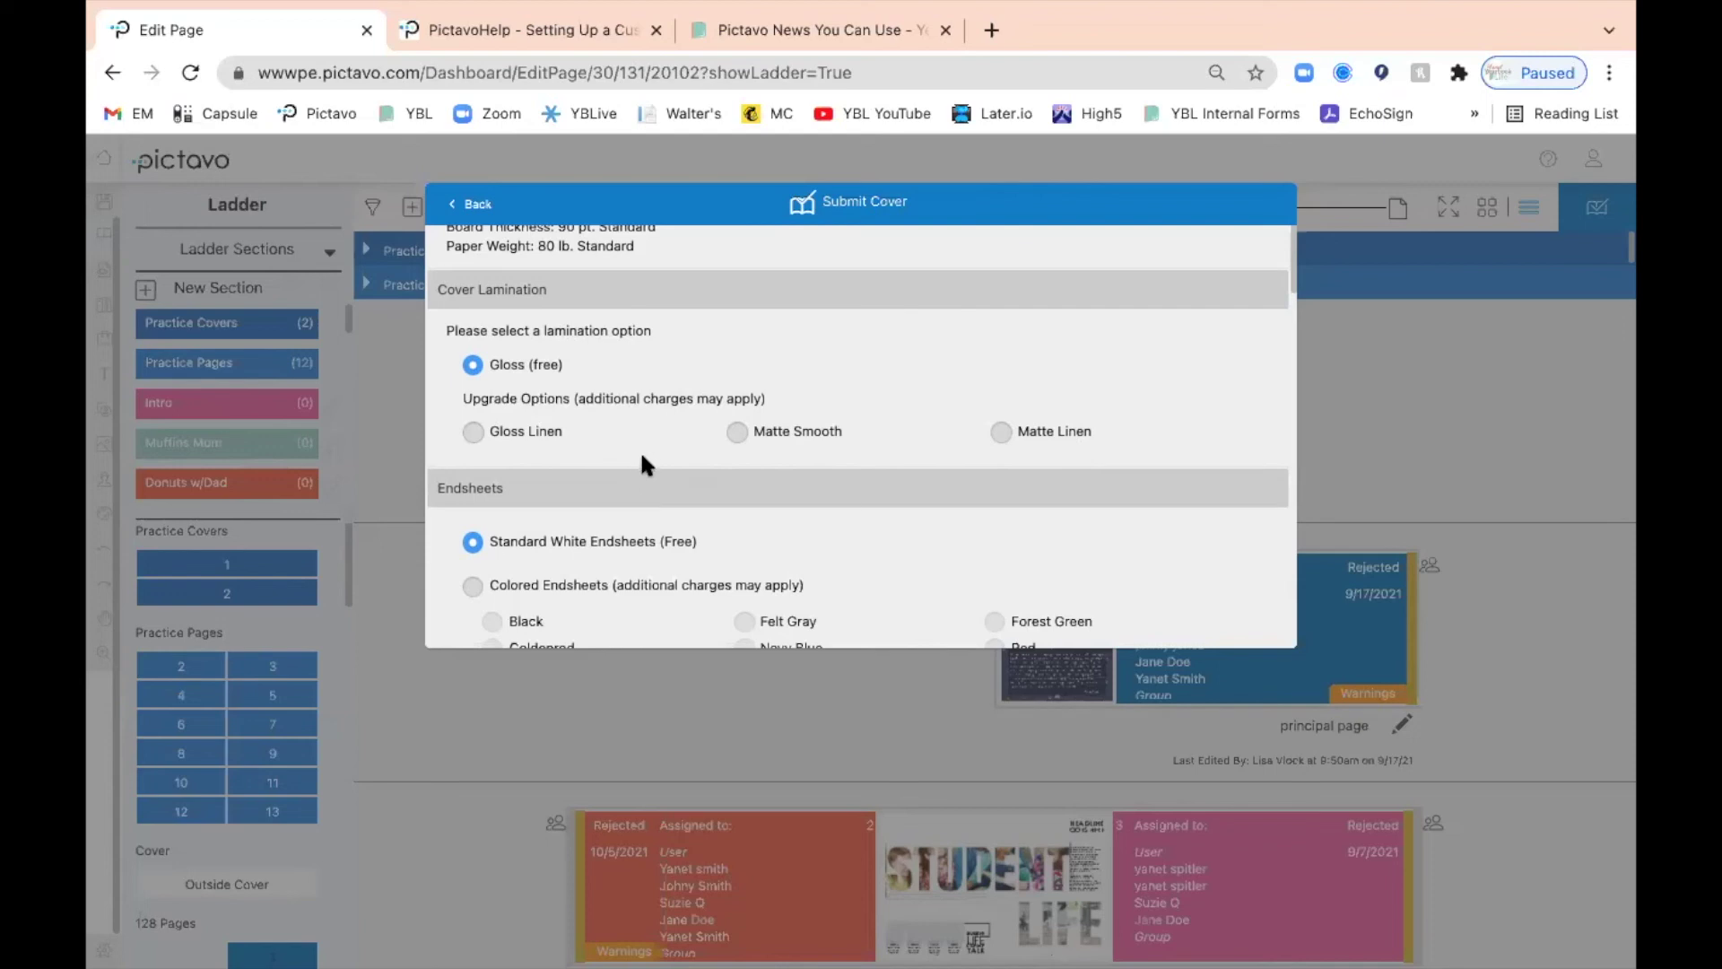
{"action": "scroll", "coordinate": [642, 457], "scroll_direction": "down", "scroll_amount": 1}
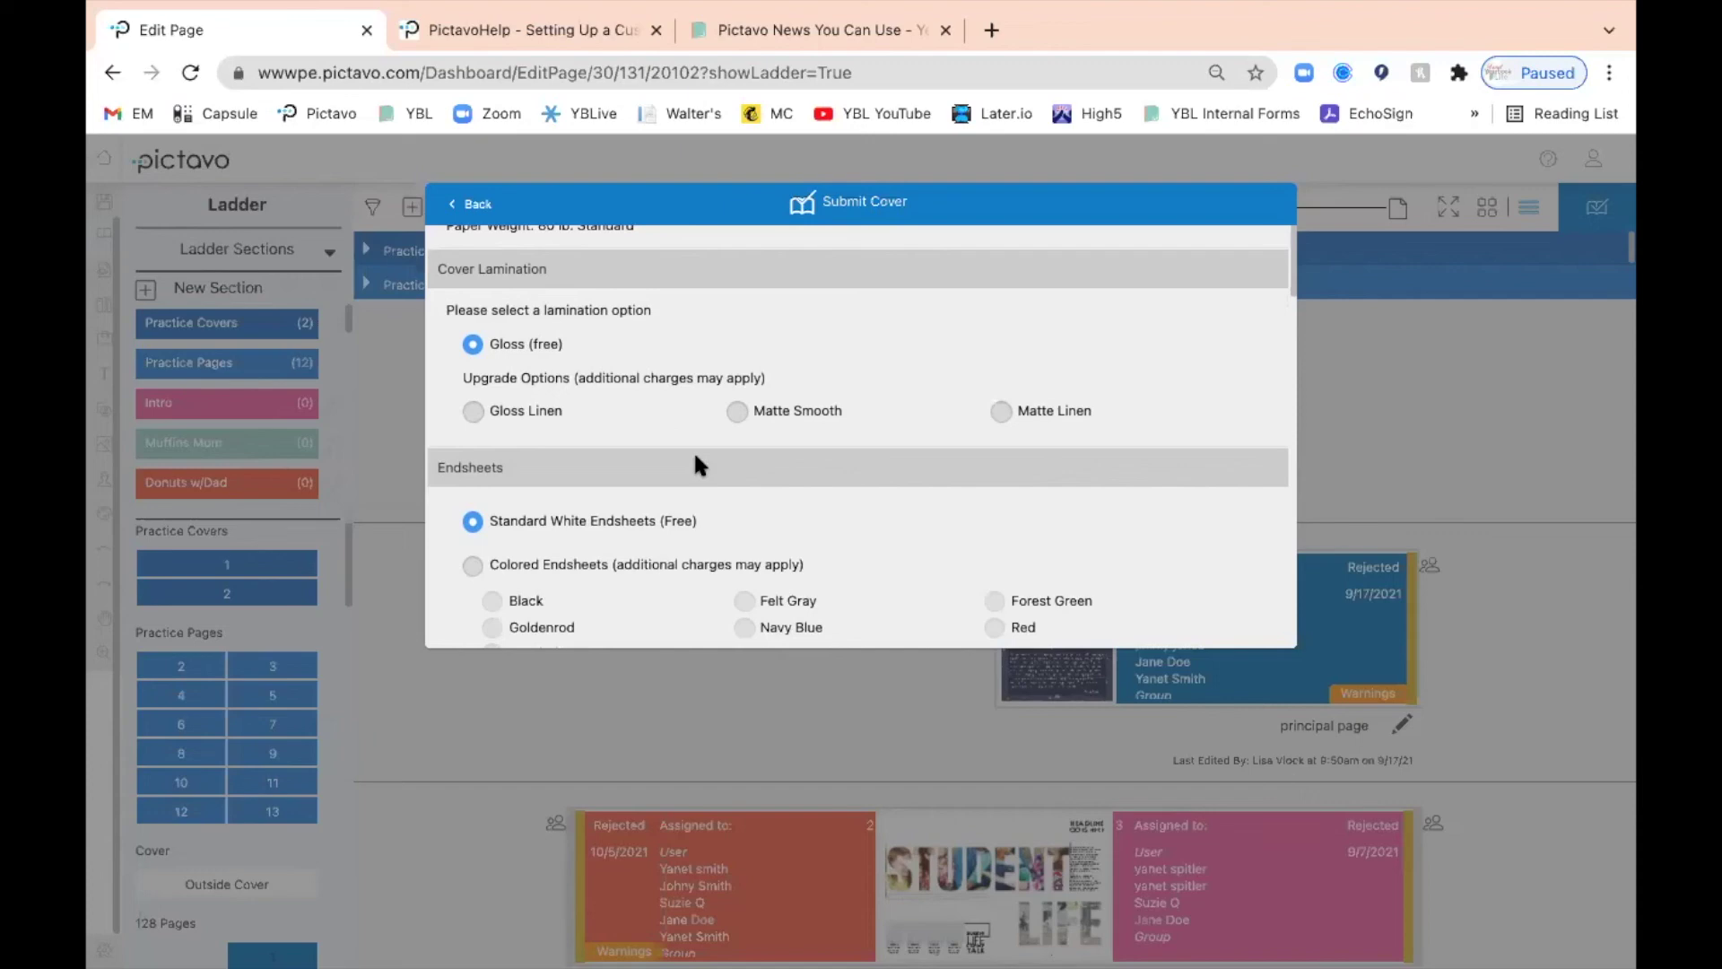
{"action": "scroll", "coordinate": [929, 518], "scroll_direction": "down", "scroll_amount": 3}
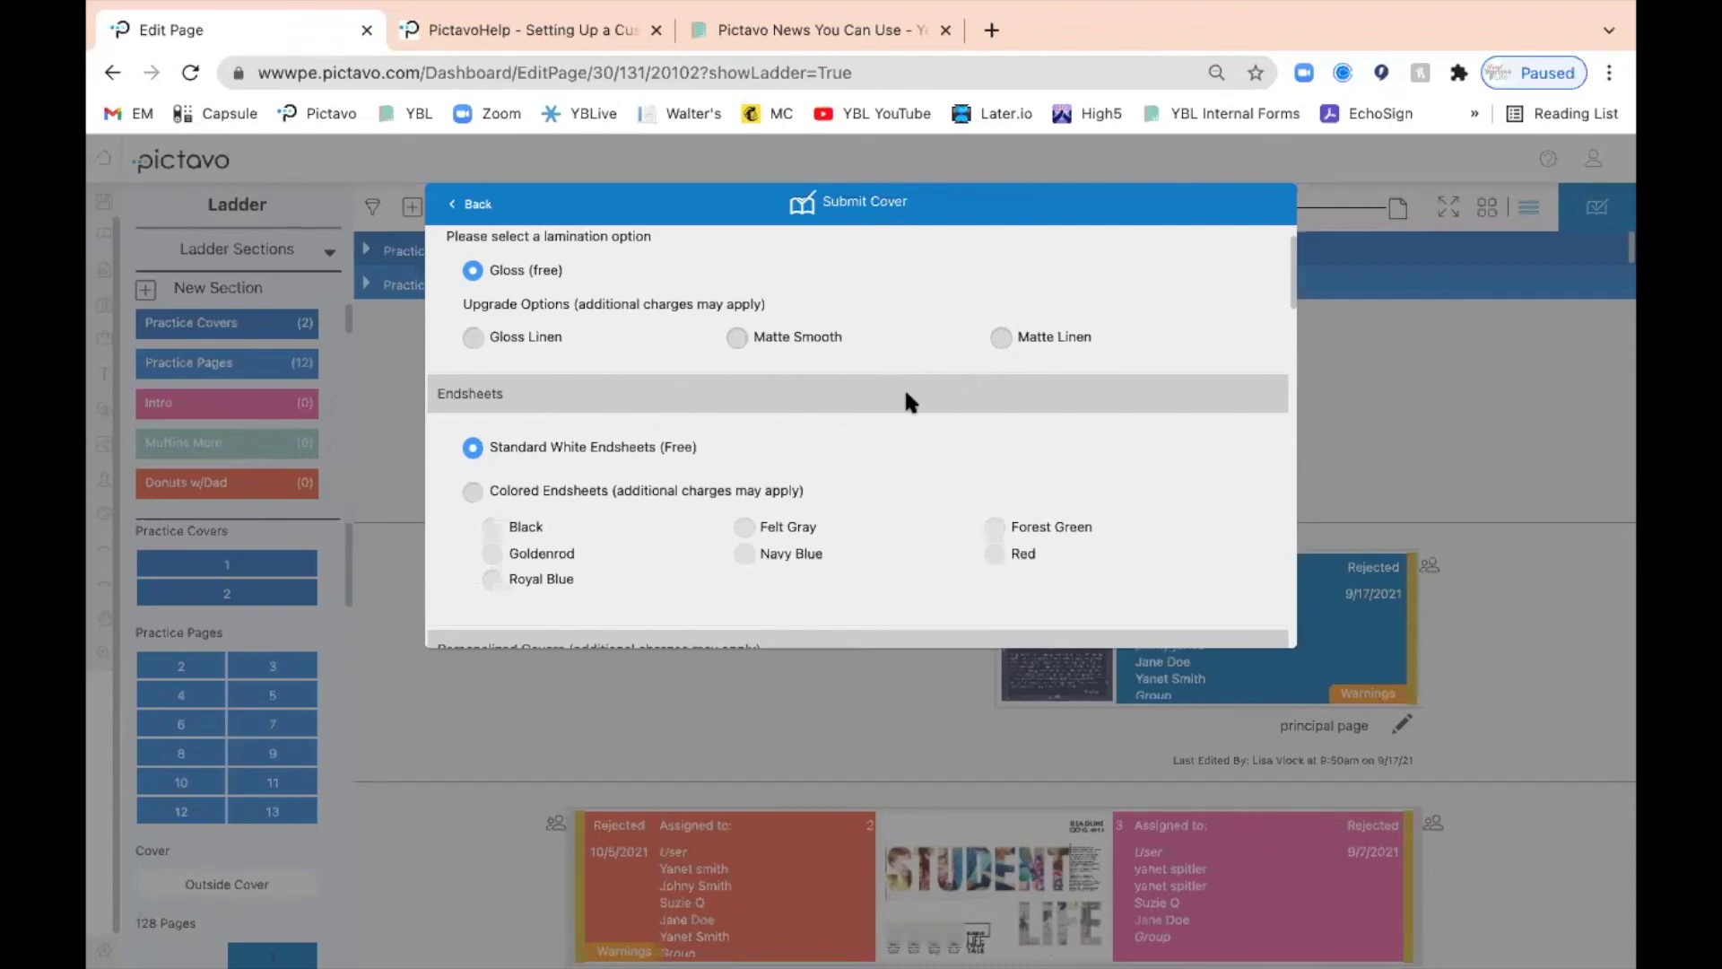
{"action": "scroll", "coordinate": [938, 467], "scroll_direction": "down", "scroll_amount": 2}
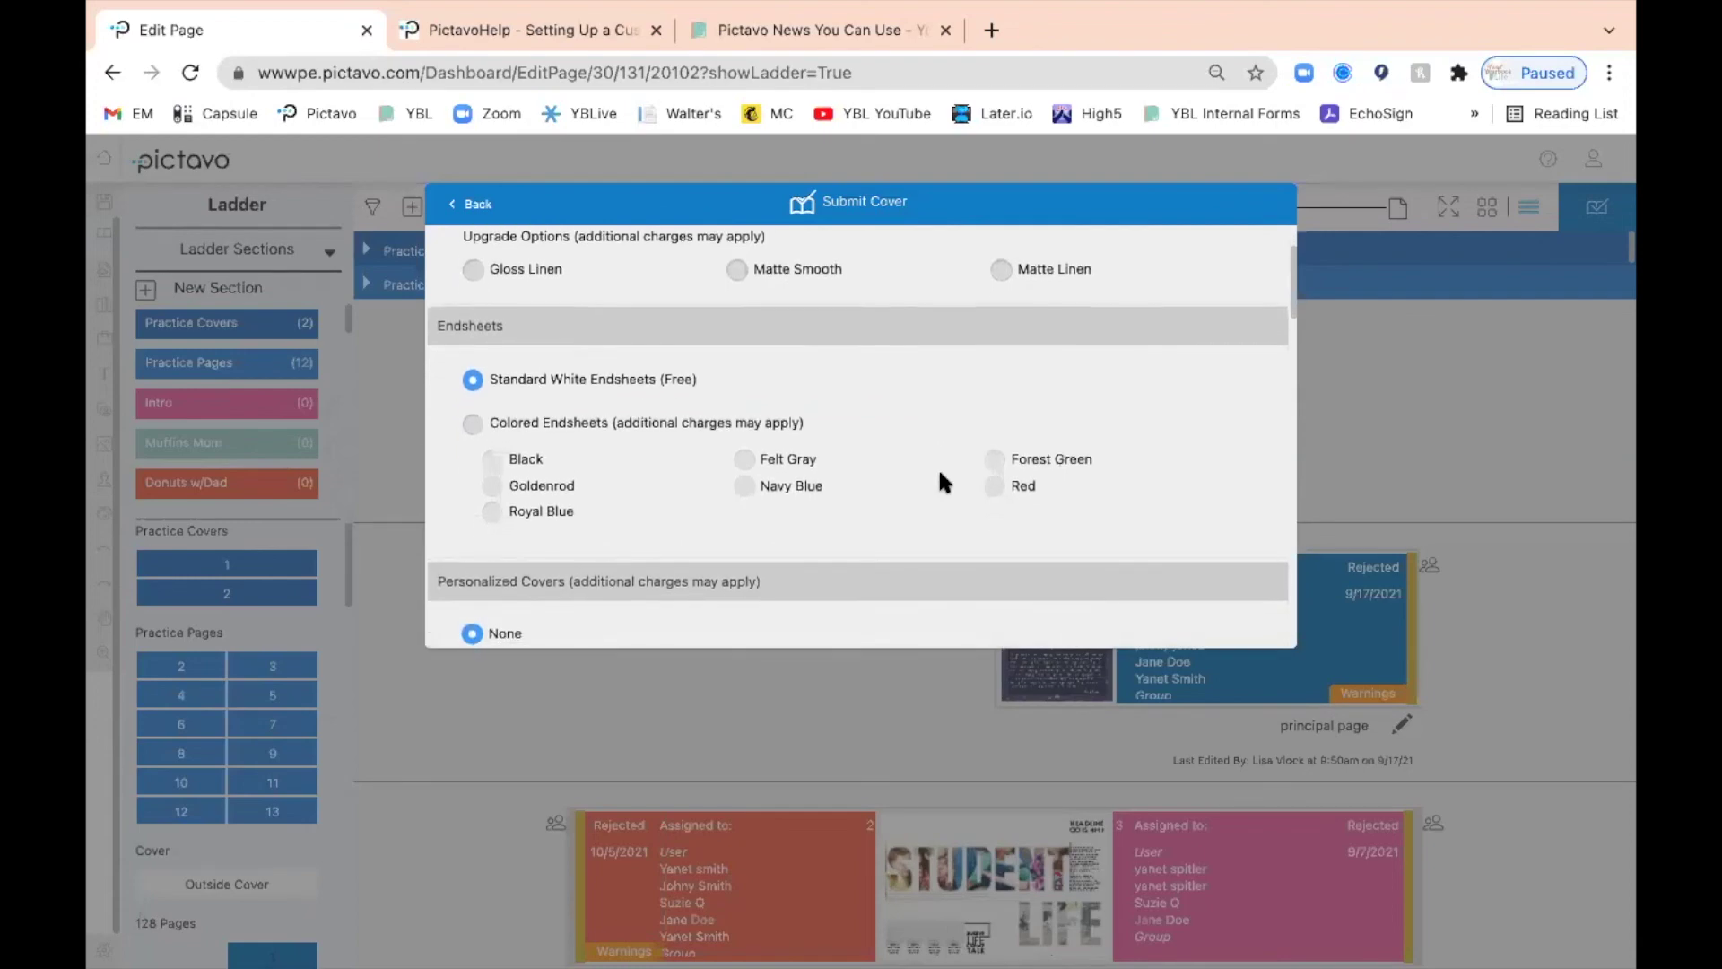
{"action": "scroll", "coordinate": [939, 474], "scroll_direction": "down", "scroll_amount": 1}
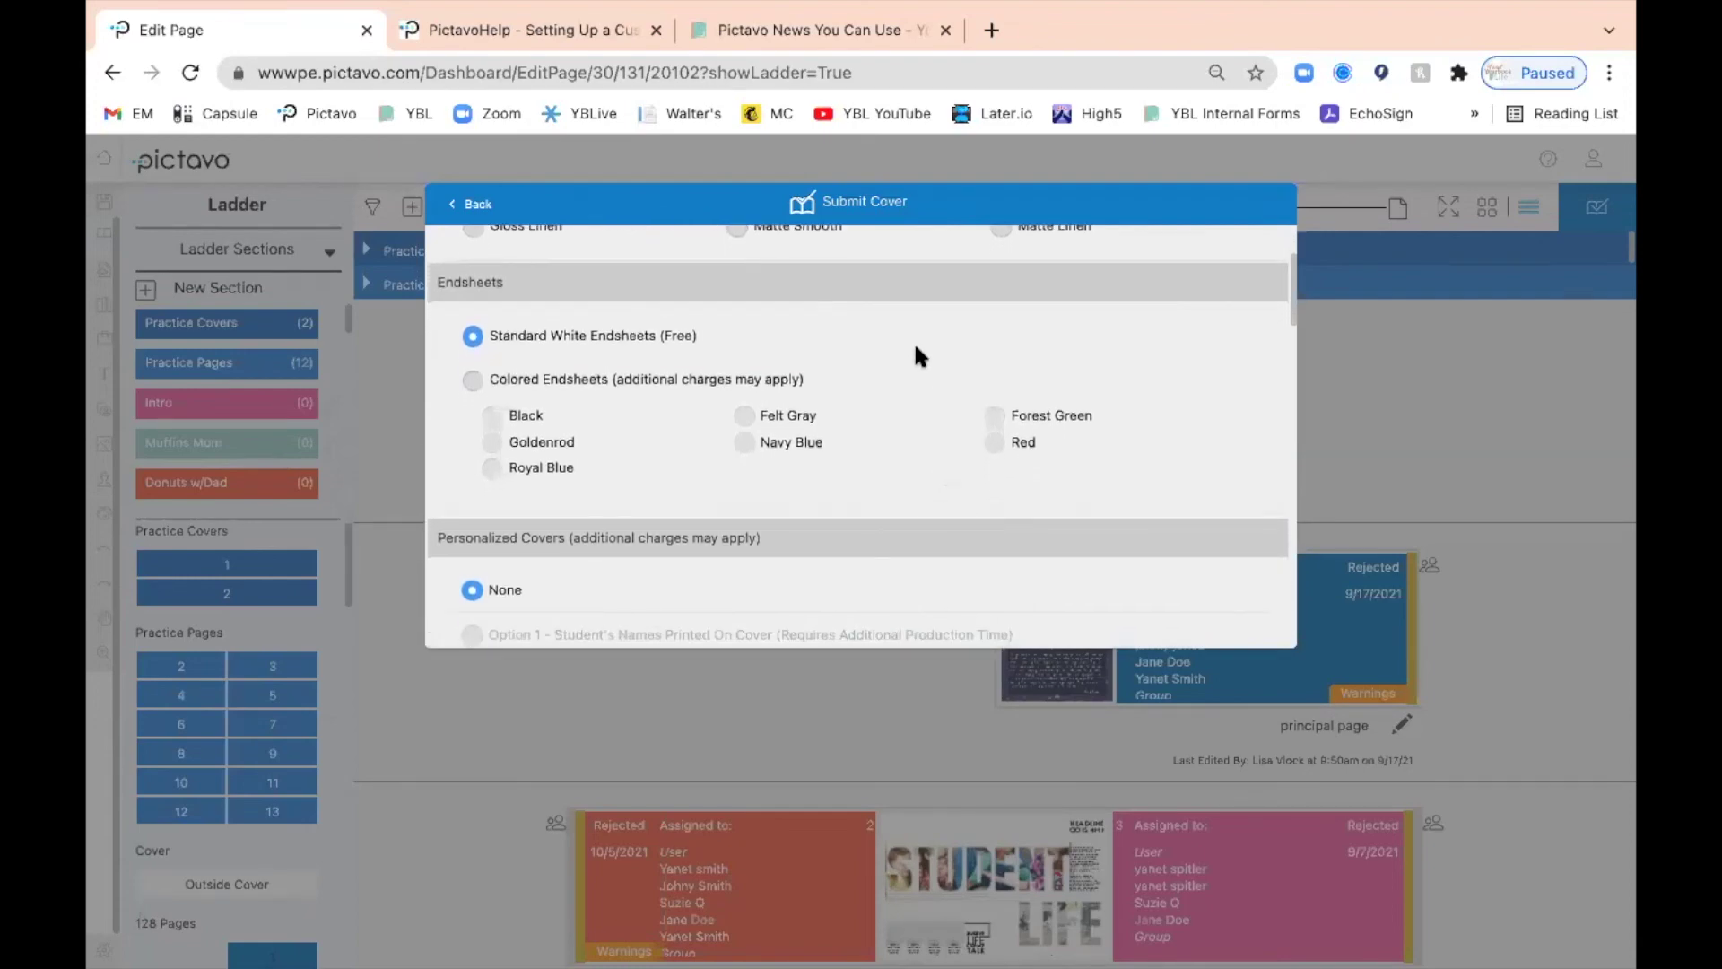
{"action": "scroll", "coordinate": [942, 444], "scroll_direction": "down", "scroll_amount": 1}
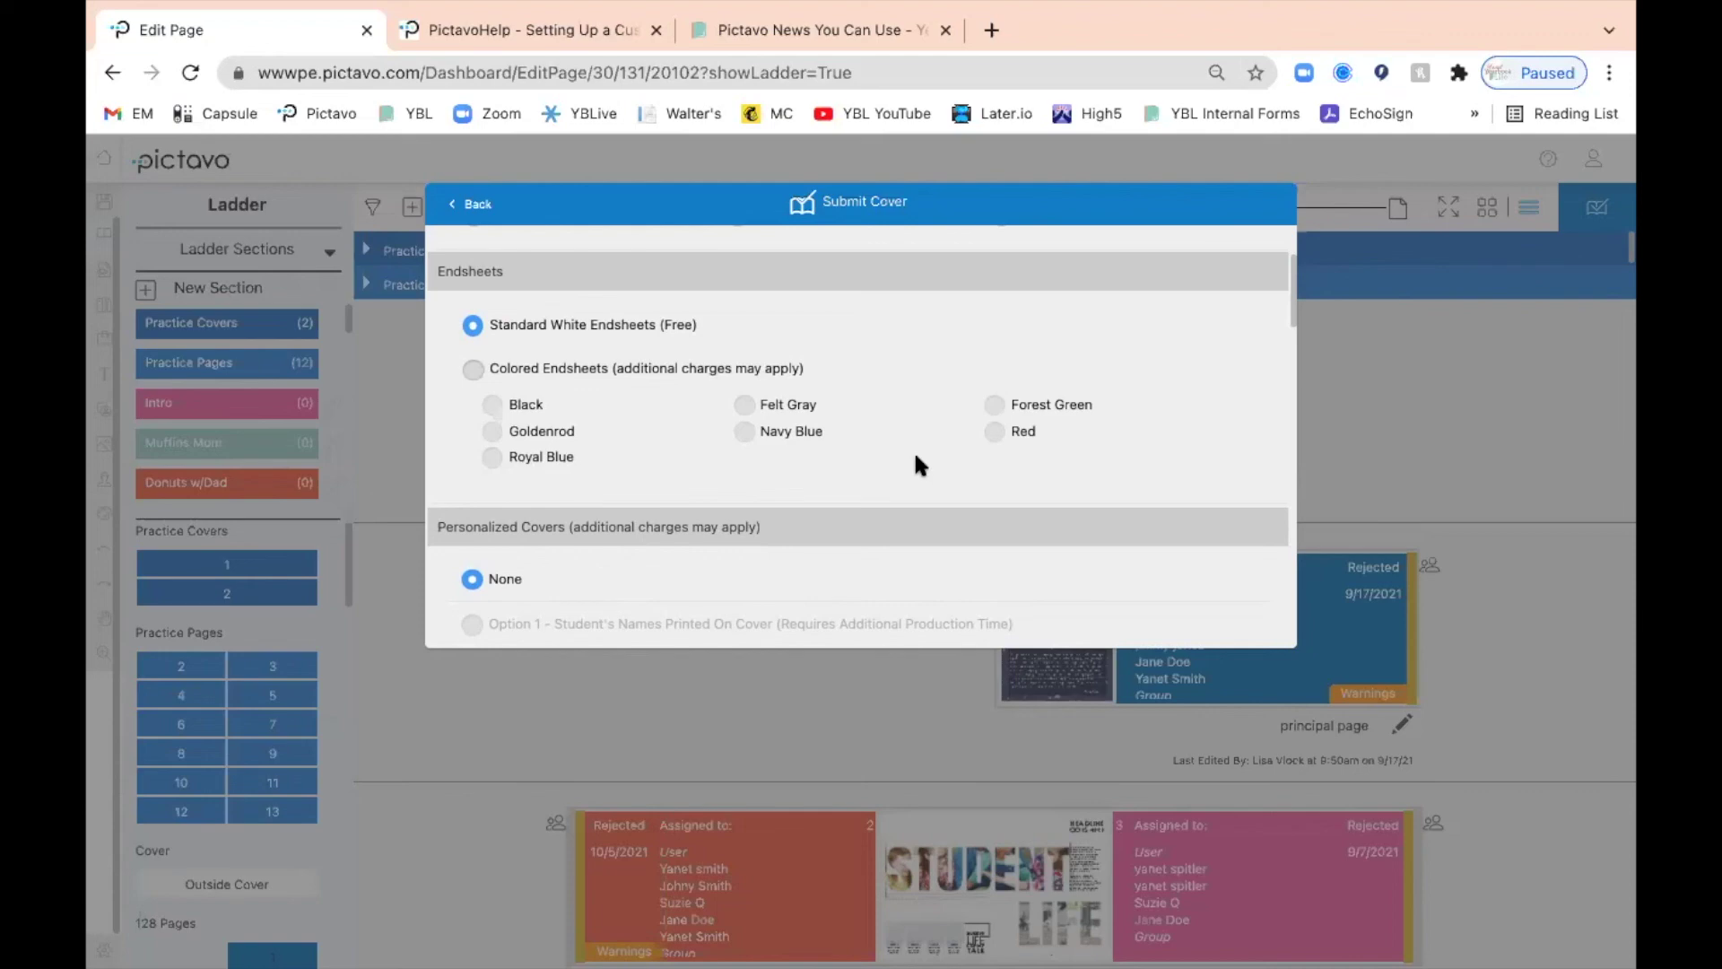
Step: Review the personalized cover options, special instructions and cover proof choices in the cover submission form
{"action": "scroll", "coordinate": [916, 457], "scroll_direction": "down", "scroll_amount": 5}
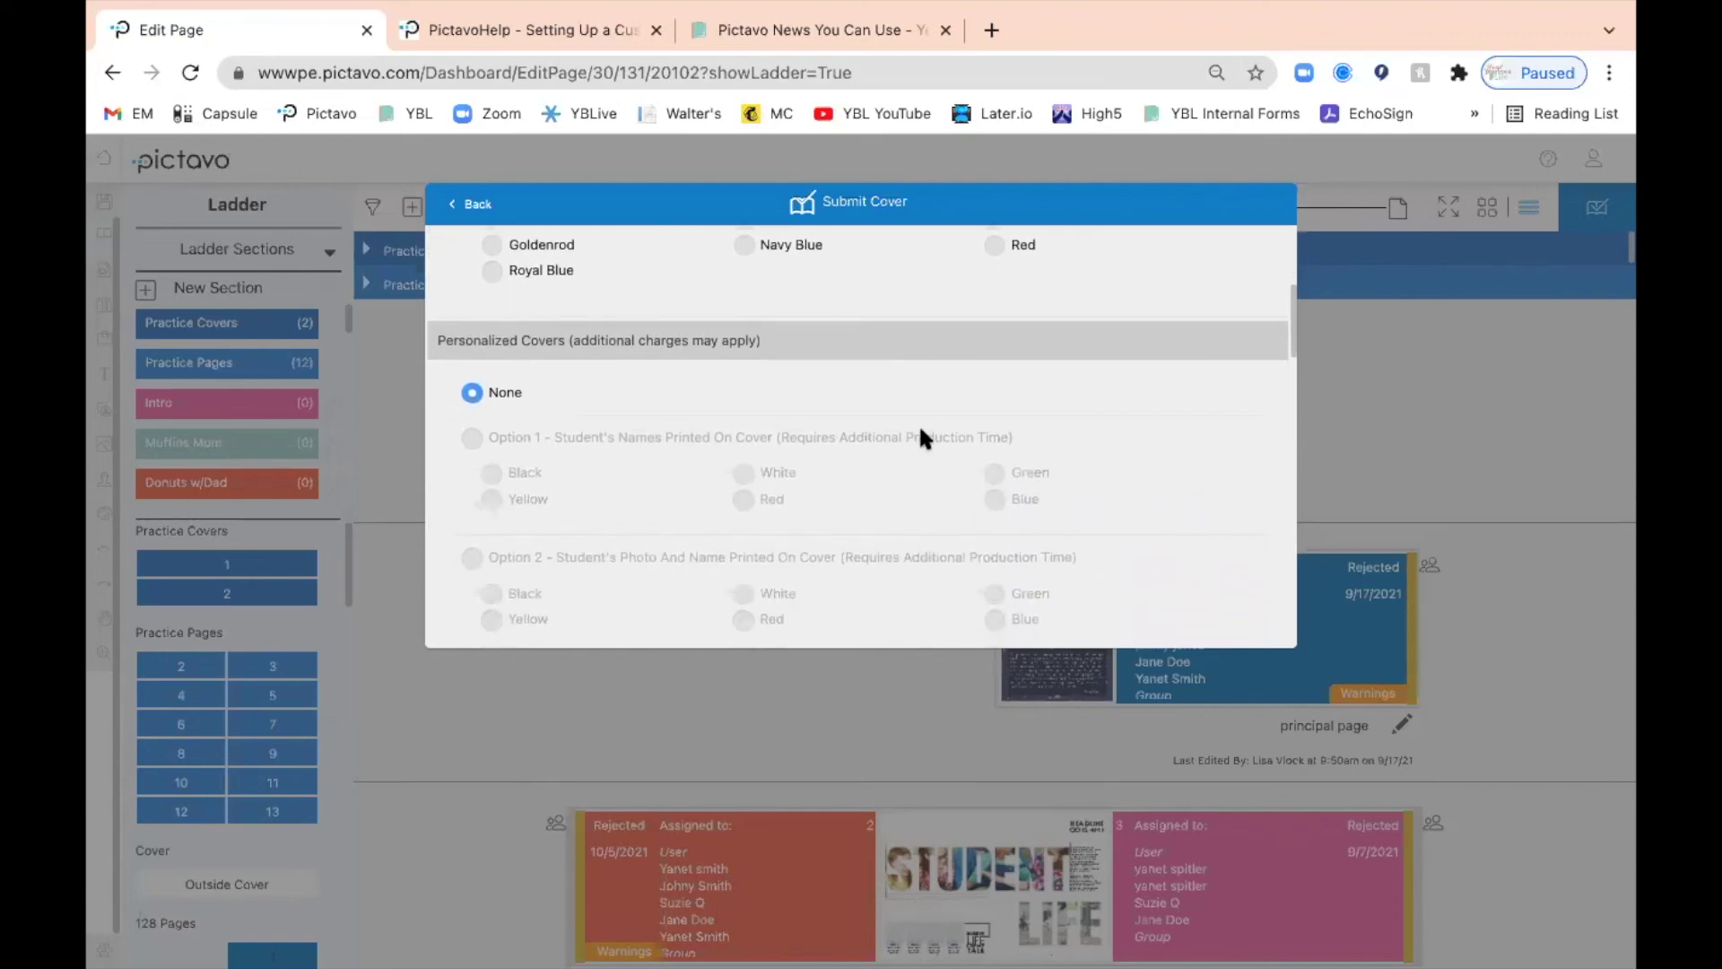
{"action": "scroll", "coordinate": [929, 330], "scroll_direction": "down", "scroll_amount": 2}
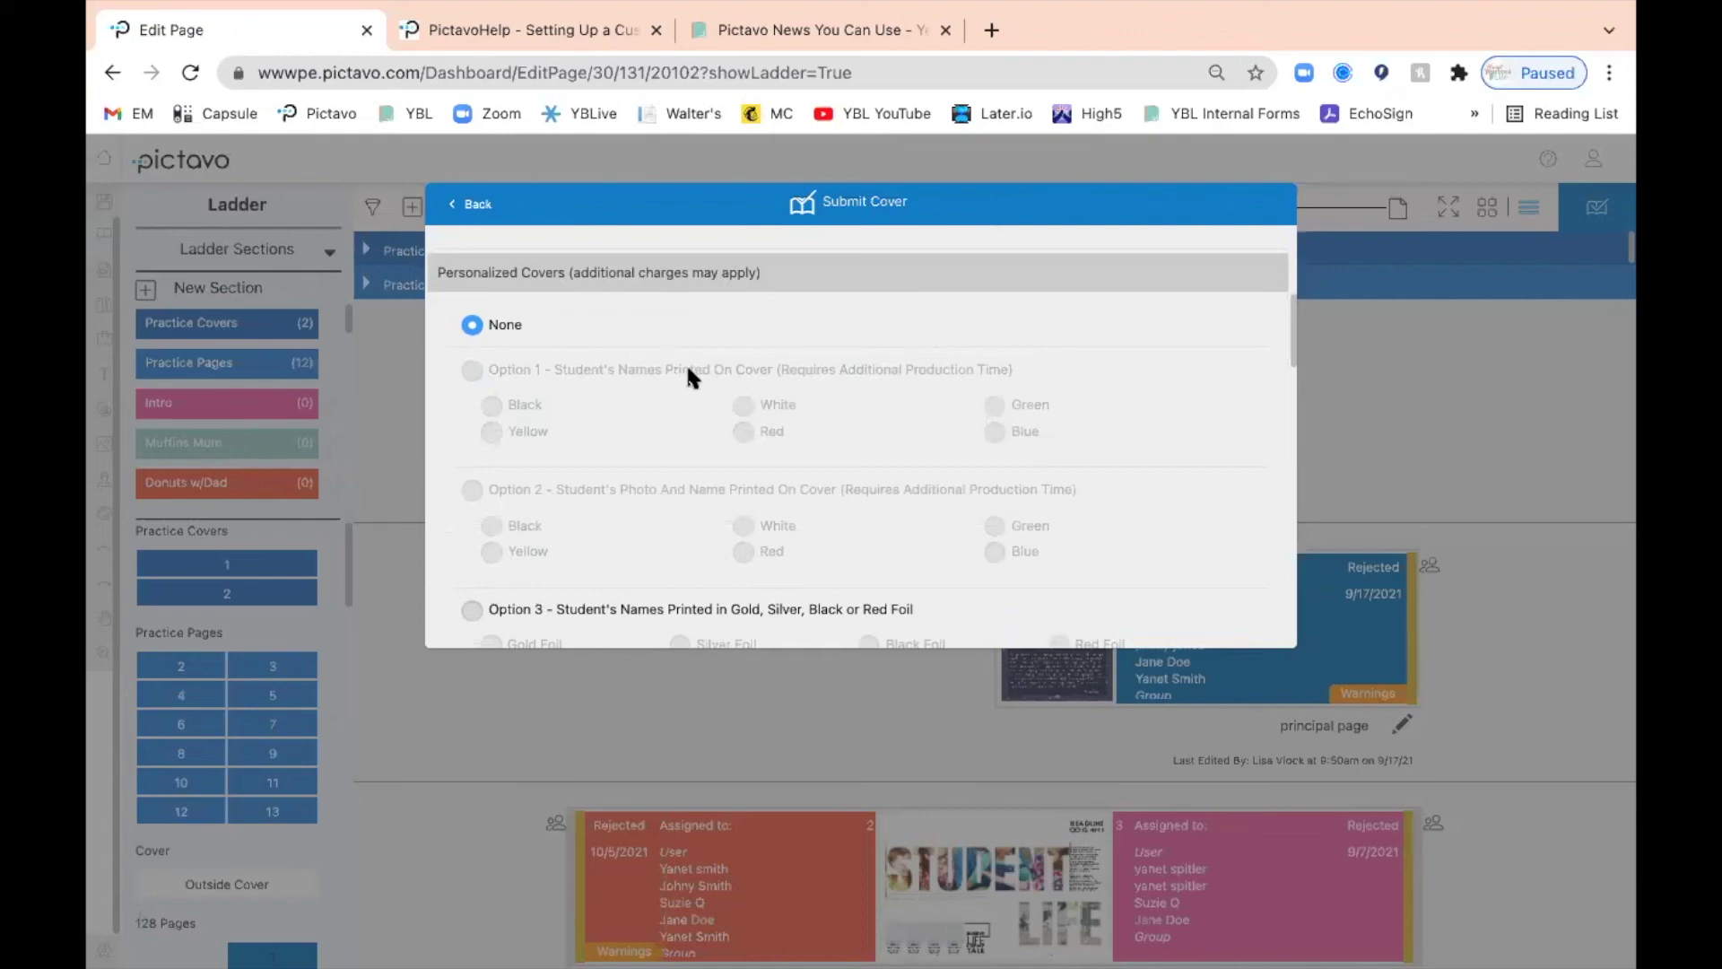
{"action": "scroll", "coordinate": [686, 377], "scroll_direction": "down", "scroll_amount": 3}
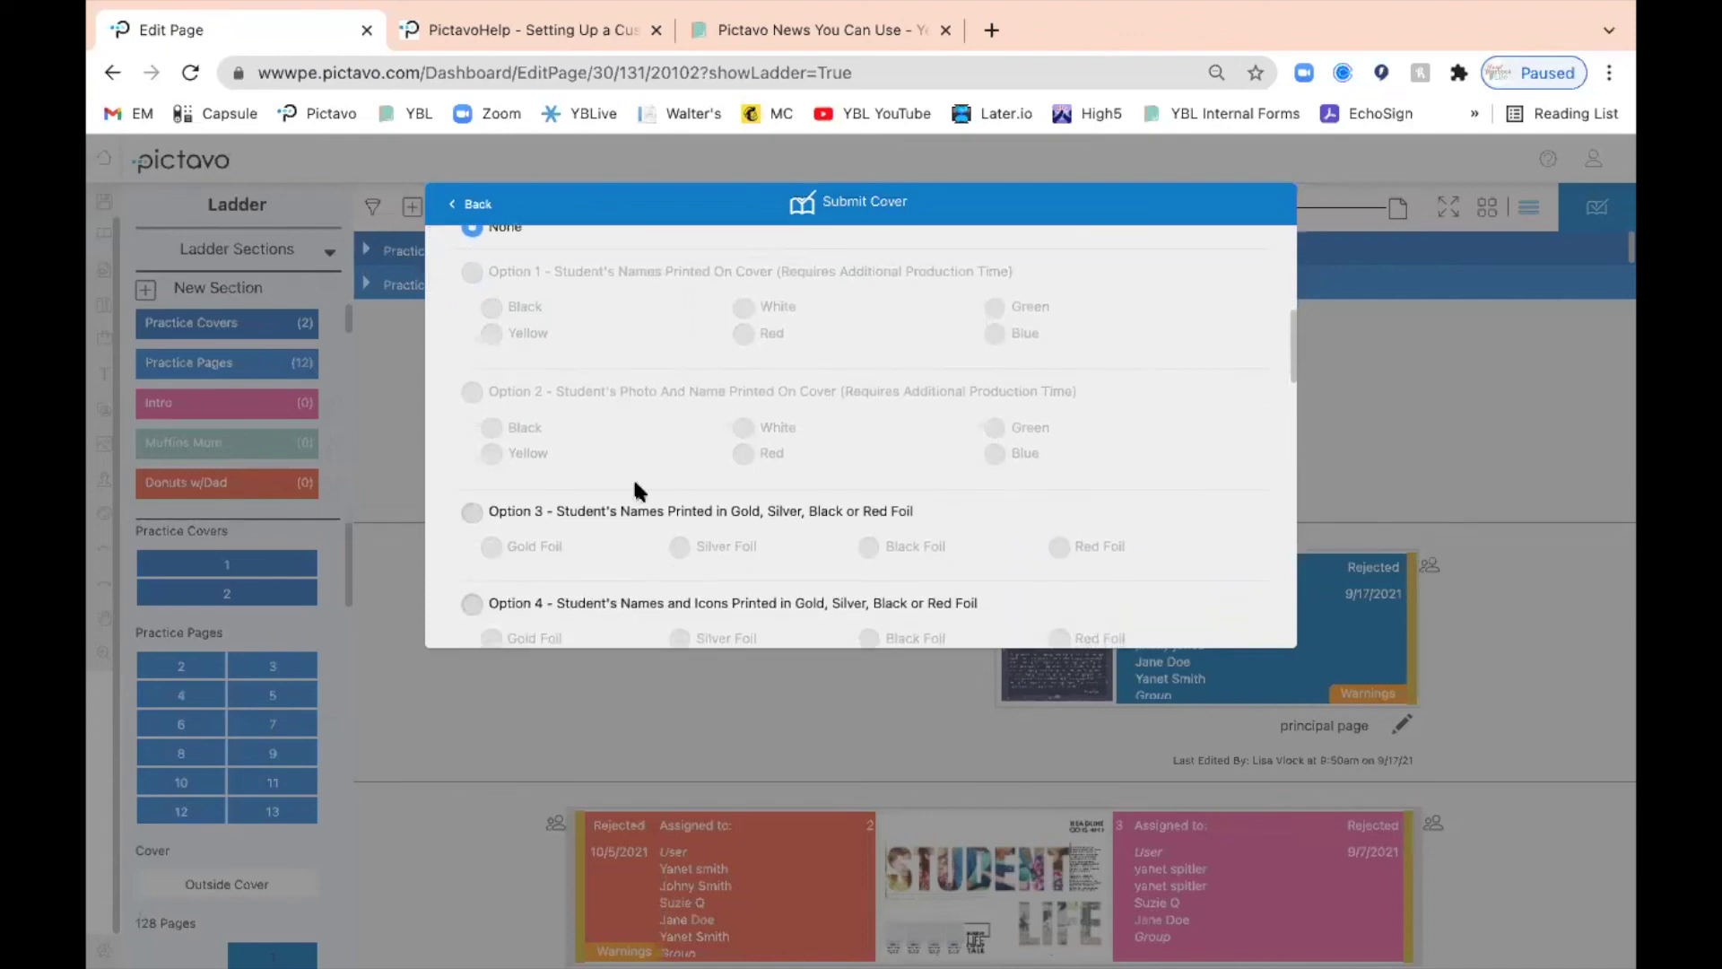
{"action": "scroll", "coordinate": [669, 560], "scroll_direction": "down", "scroll_amount": 2}
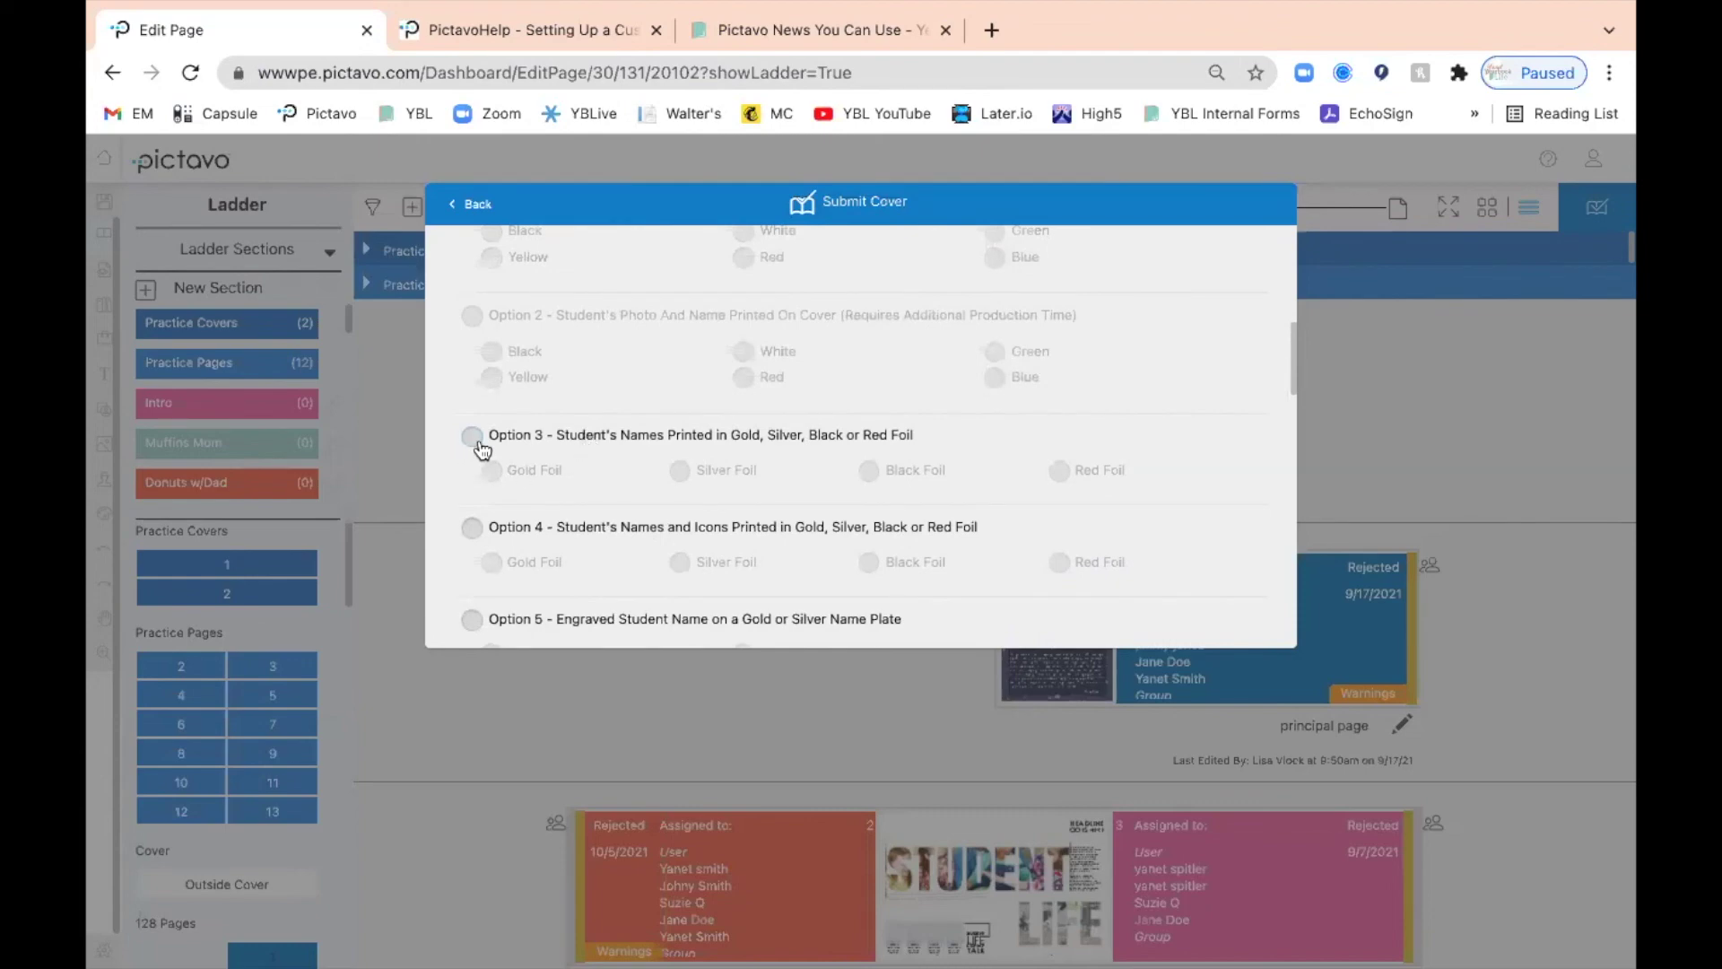
{"action": "scroll", "coordinate": [660, 453], "scroll_direction": "up", "scroll_amount": 2}
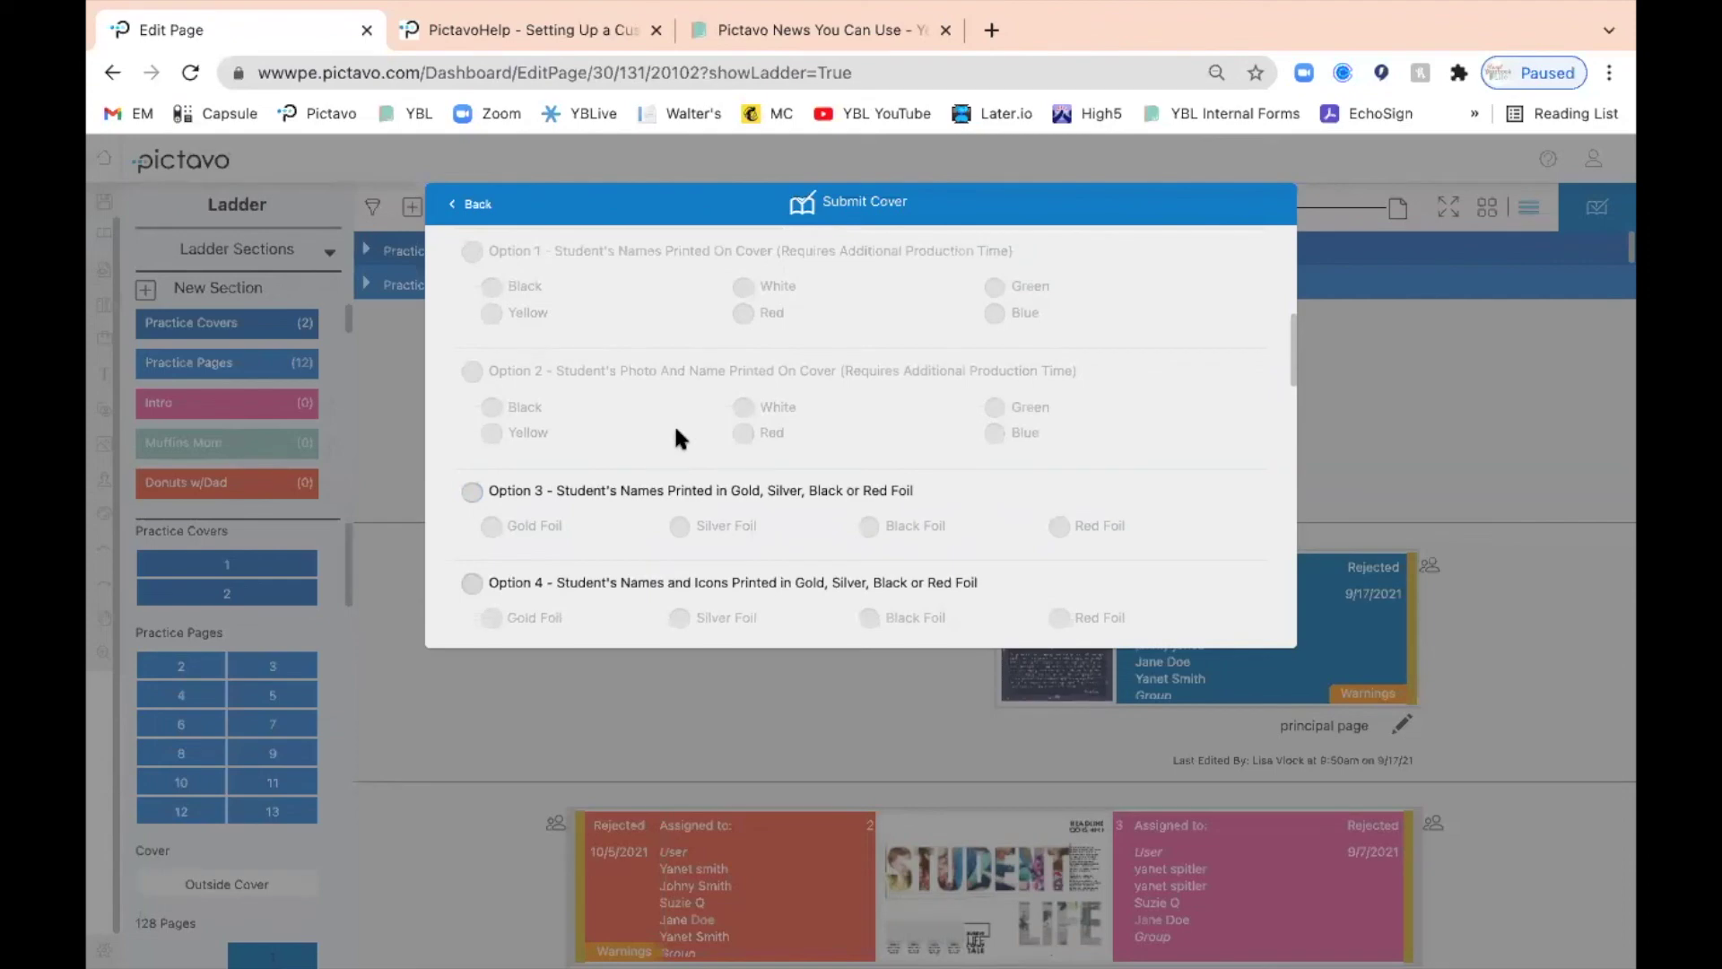
{"action": "scroll", "coordinate": [677, 437], "scroll_direction": "down", "scroll_amount": 1}
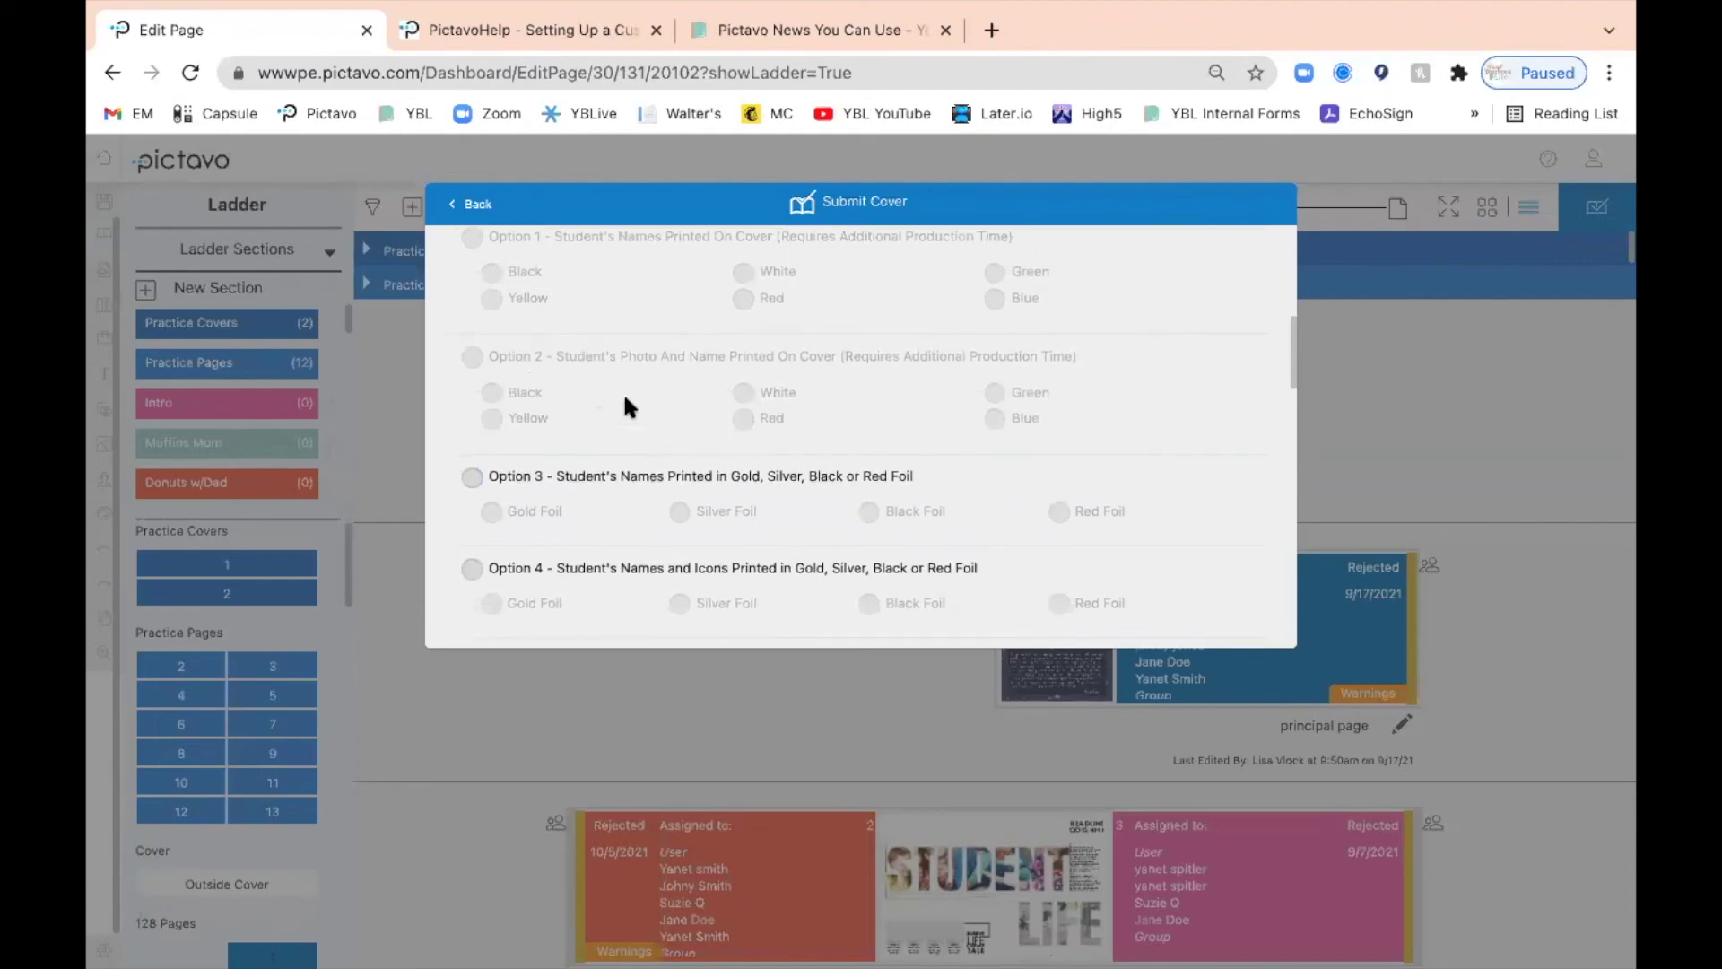
{"action": "scroll", "coordinate": [681, 395], "scroll_direction": "down", "scroll_amount": 5}
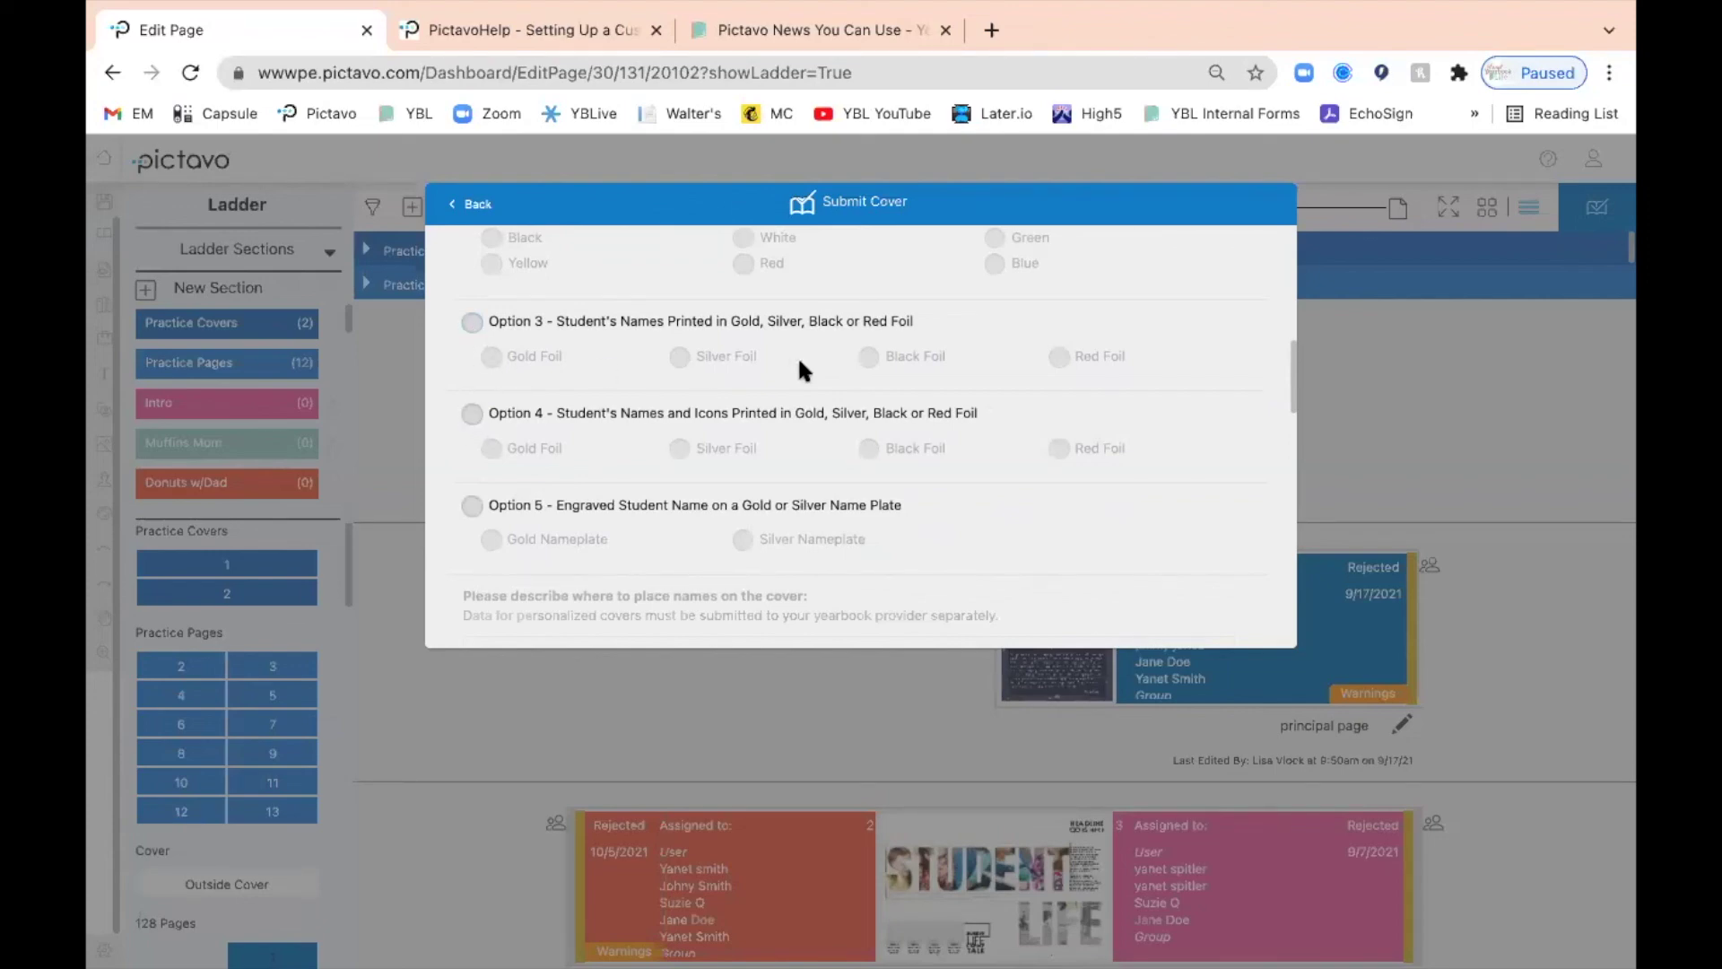
{"action": "scroll", "coordinate": [1031, 413], "scroll_direction": "down", "scroll_amount": 5}
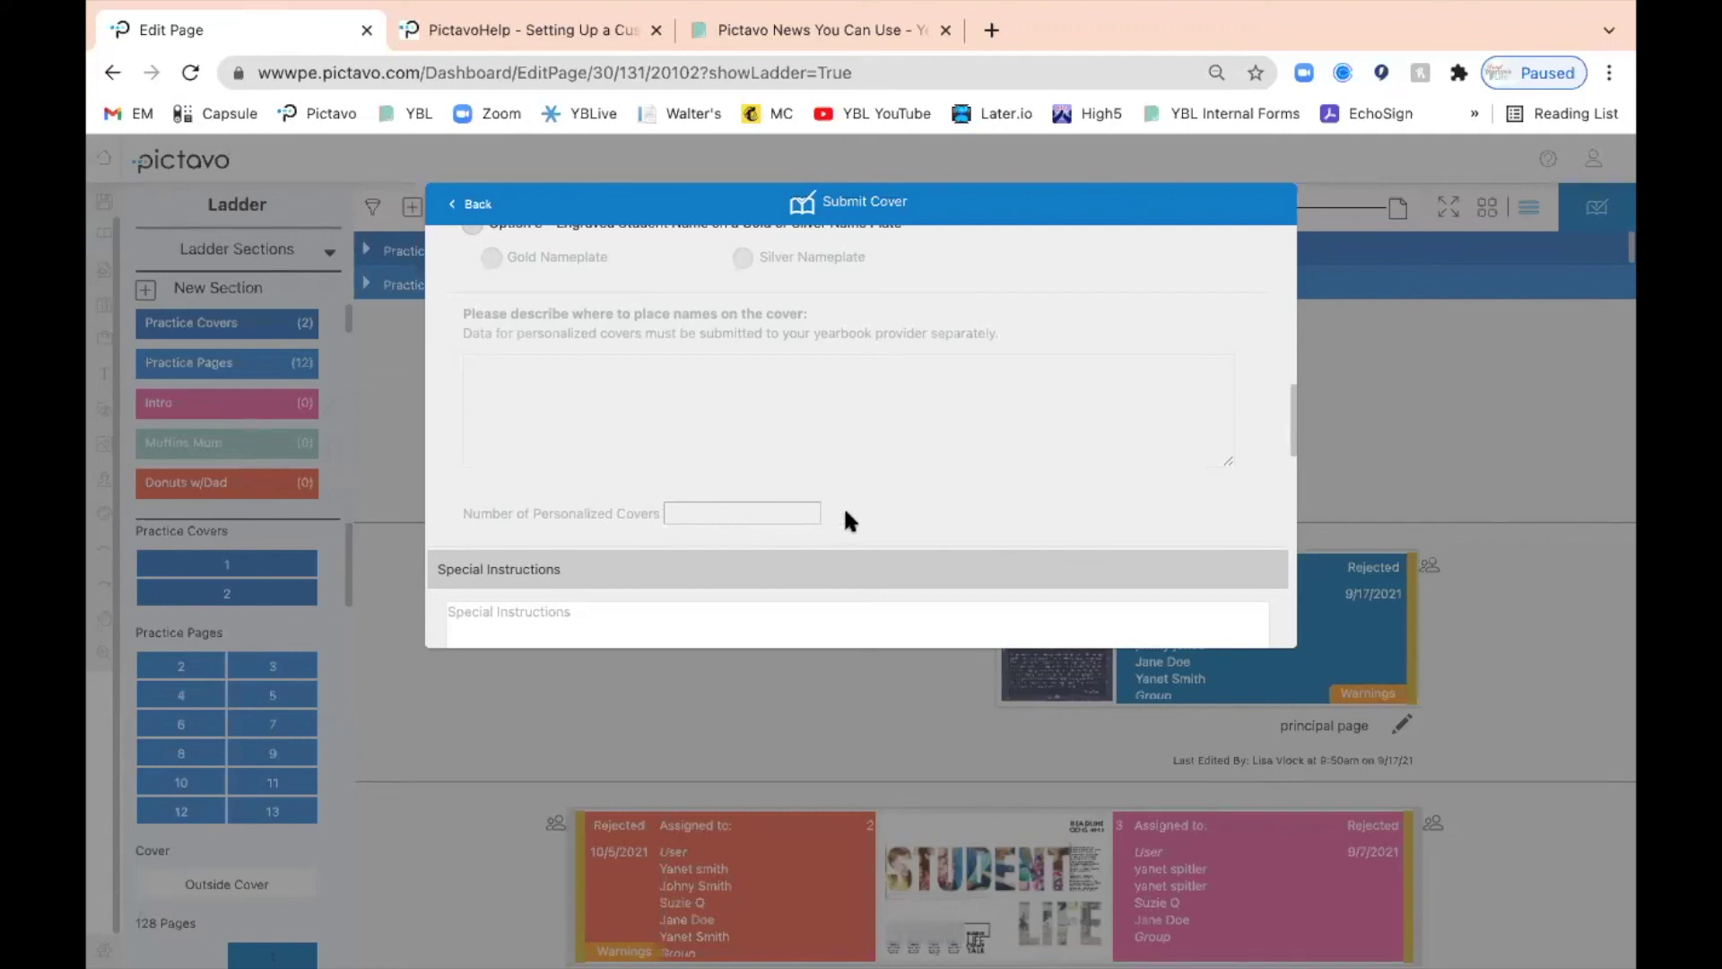
{"action": "scroll", "coordinate": [845, 513], "scroll_direction": "down", "scroll_amount": 5}
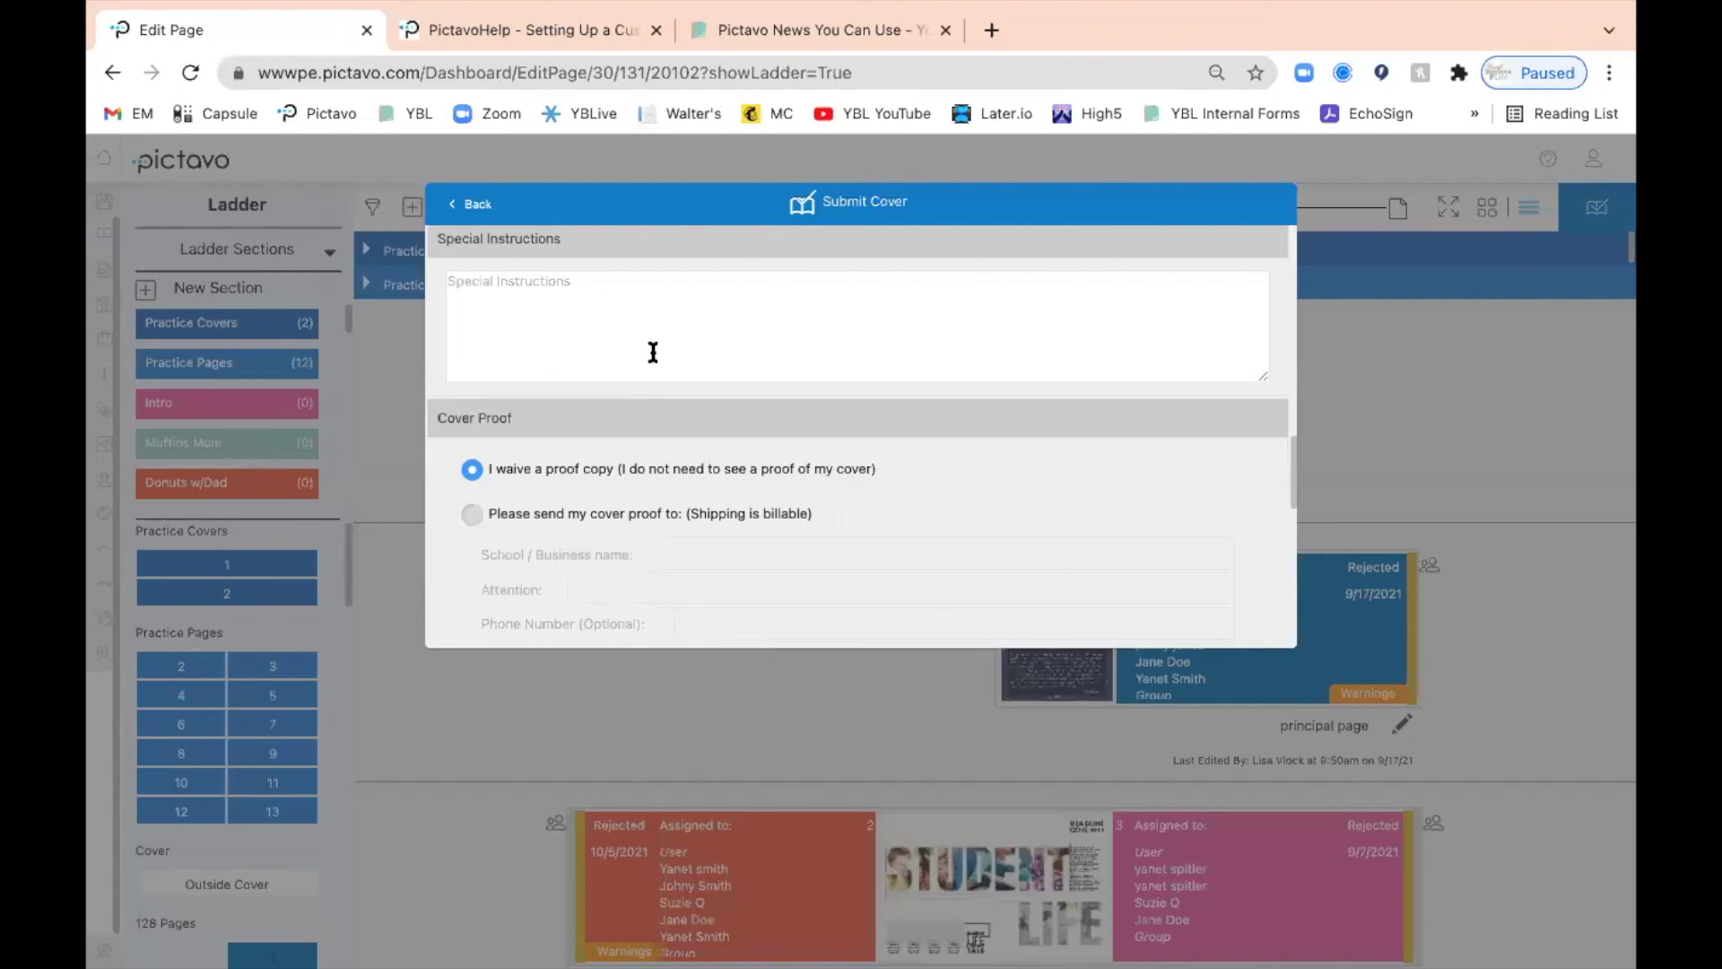
{"action": "scroll", "coordinate": [653, 352], "scroll_direction": "down", "scroll_amount": 1}
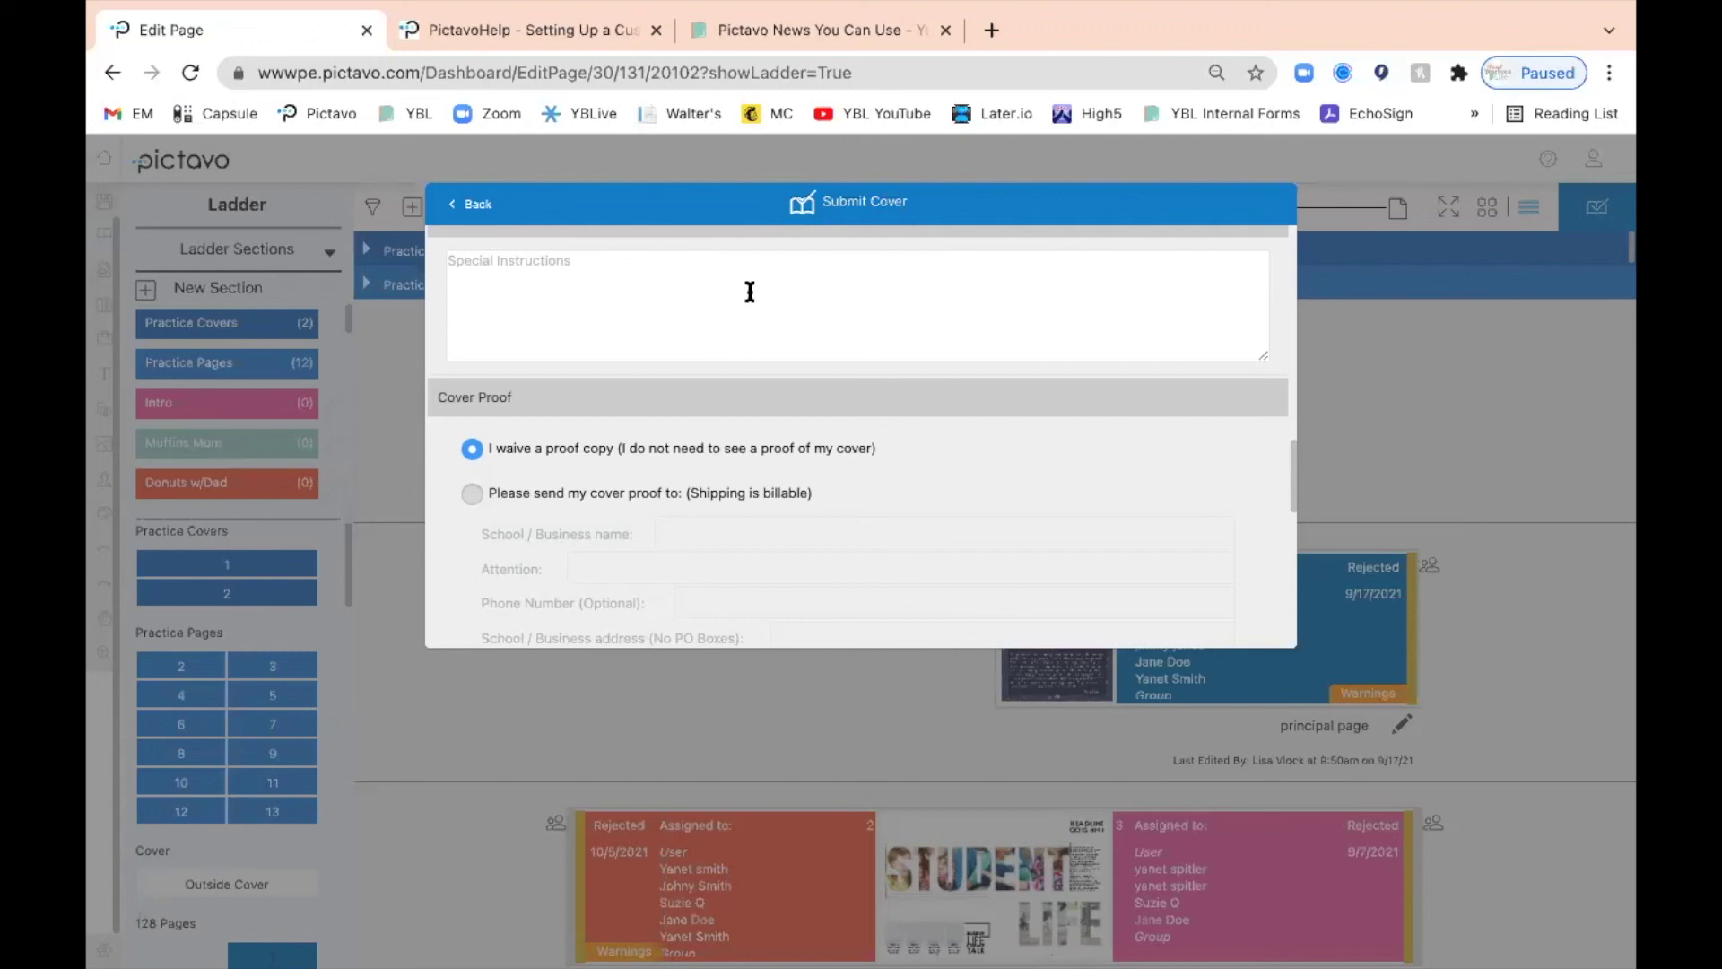
Step: Review the cover proof shipping fields, low resolution approval, final submission statement and copyright terms in the cover submission form
{"action": "scroll", "coordinate": [831, 328], "scroll_direction": "down", "scroll_amount": 3}
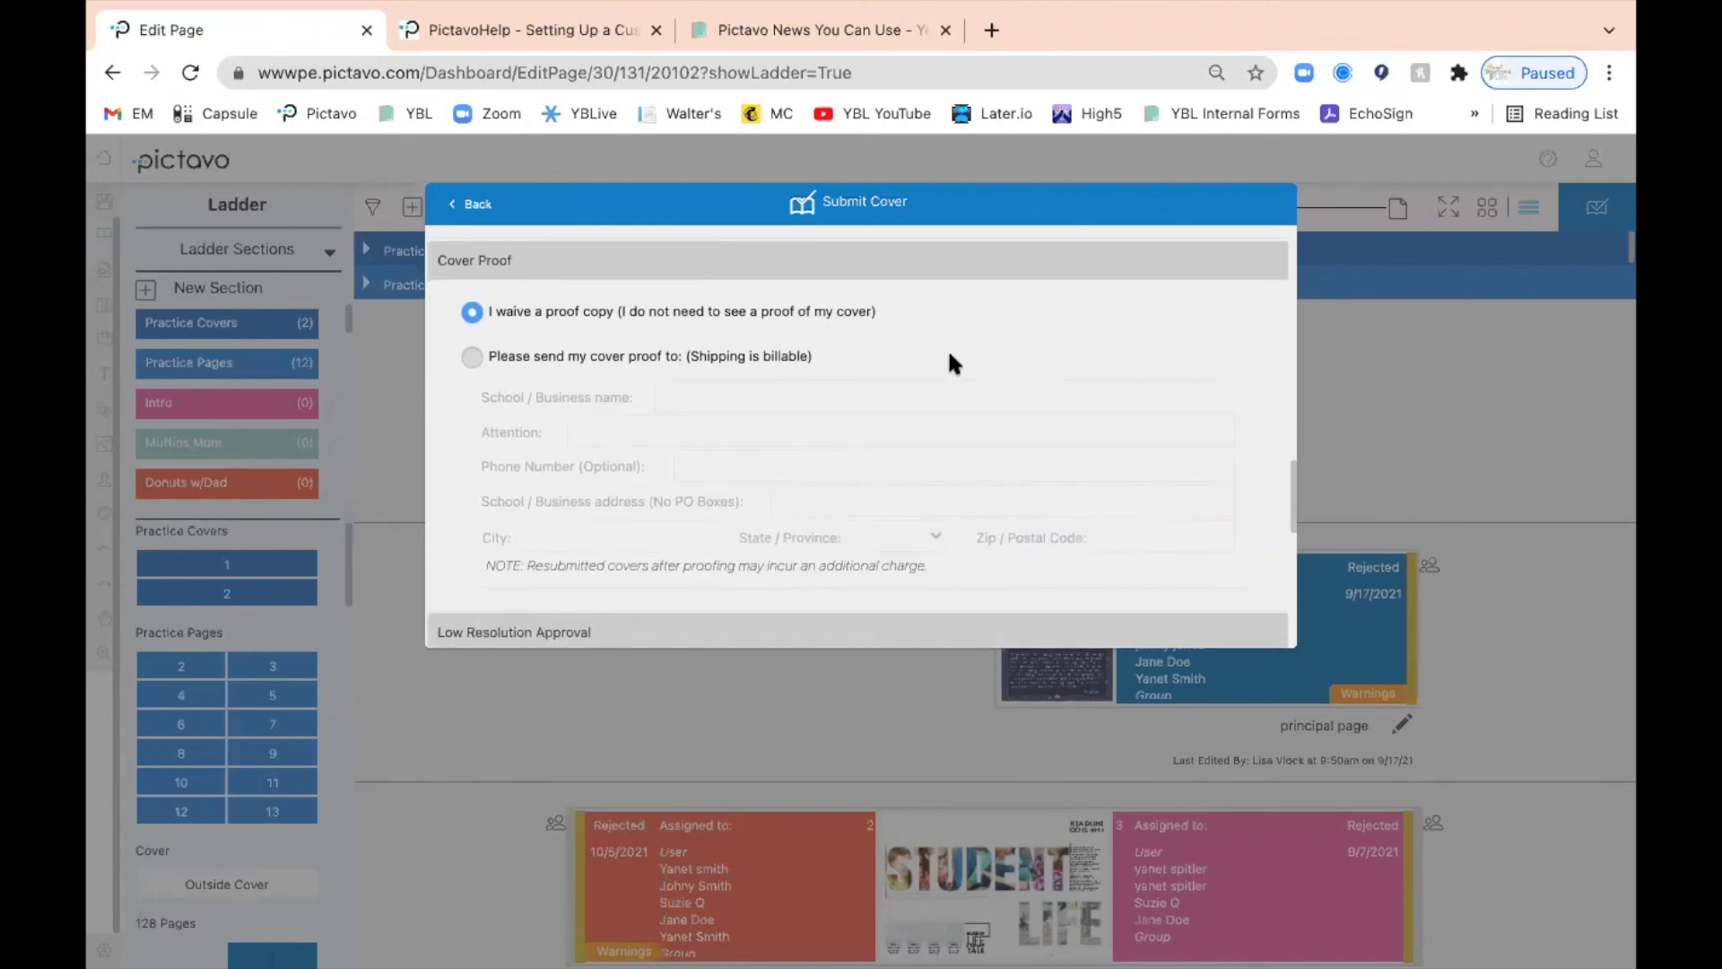
{"action": "scroll", "coordinate": [949, 354], "scroll_direction": "down", "scroll_amount": 1}
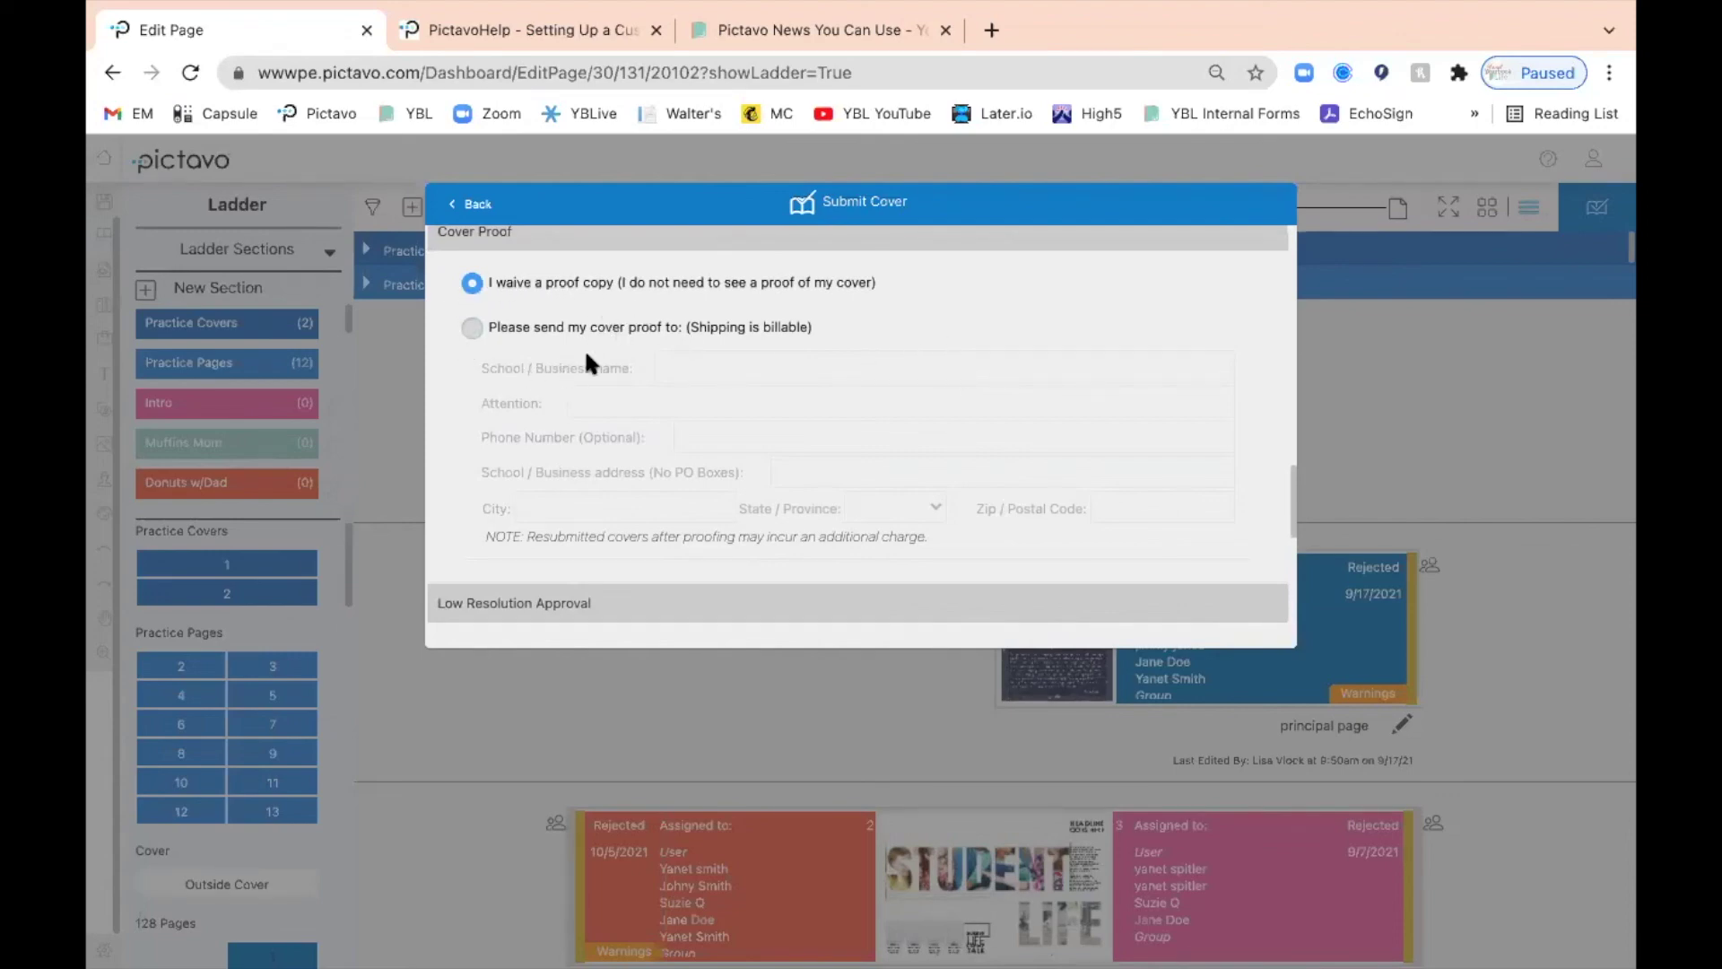
{"action": "scroll", "coordinate": [788, 443], "scroll_direction": "down", "scroll_amount": 1}
{"action": "scroll", "coordinate": [786, 432], "scroll_direction": "down", "scroll_amount": 5}
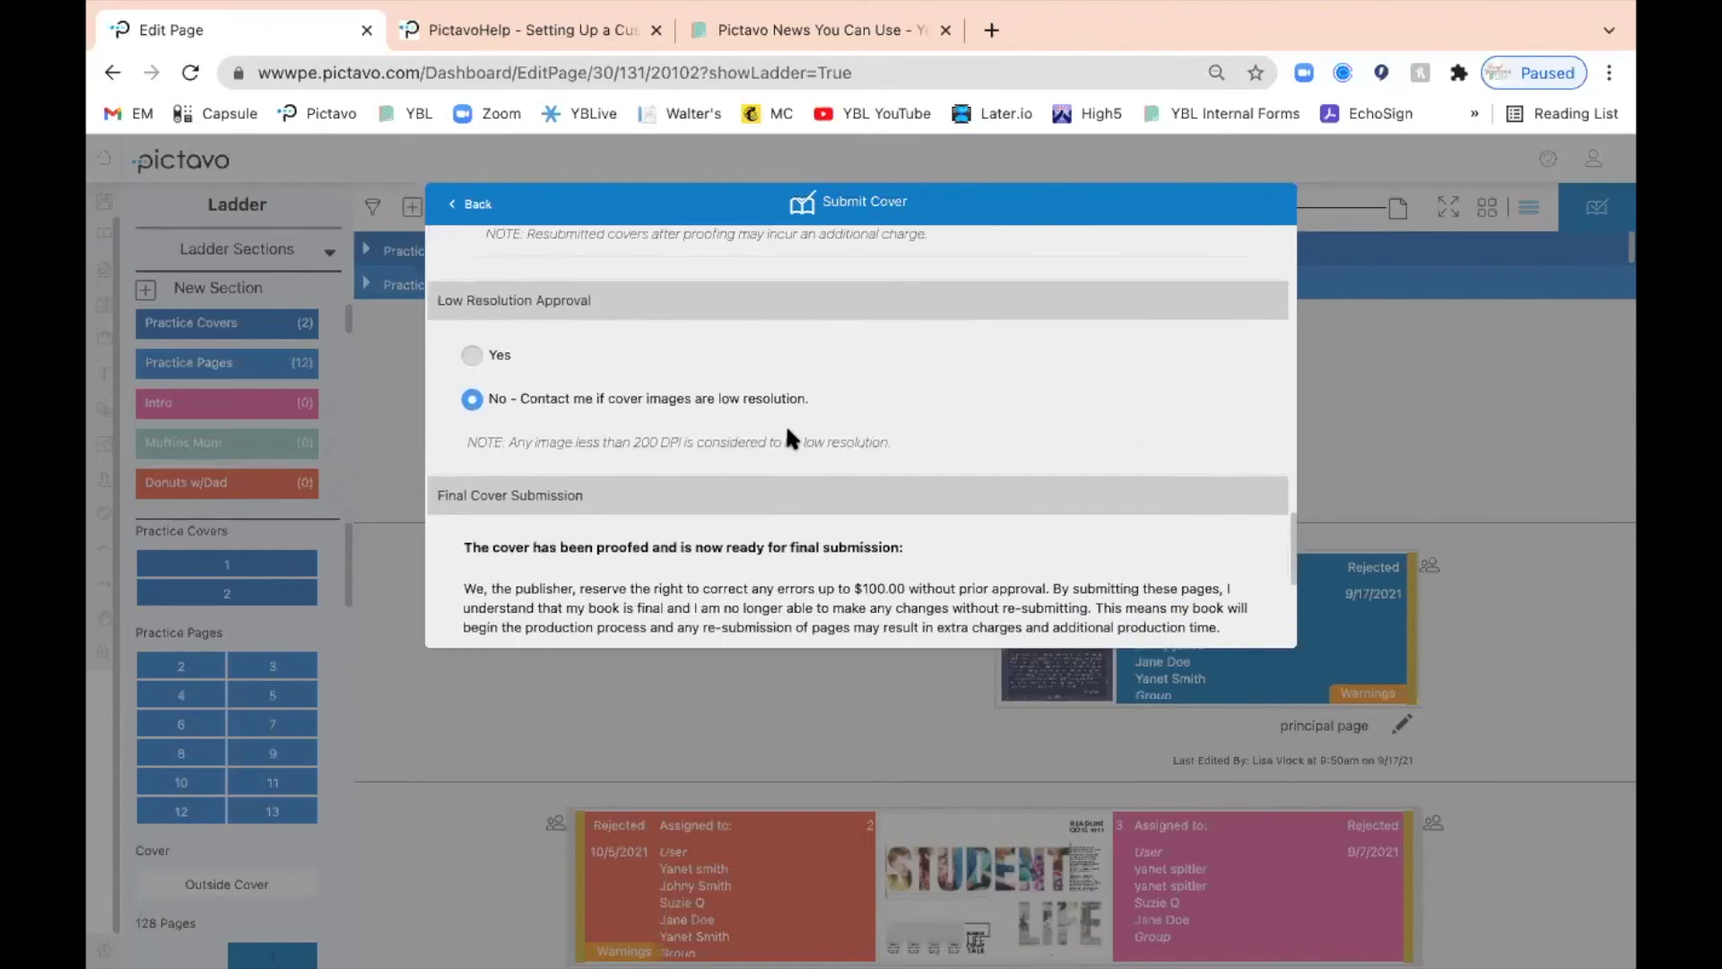
{"action": "scroll", "coordinate": [789, 433], "scroll_direction": "down", "scroll_amount": 1}
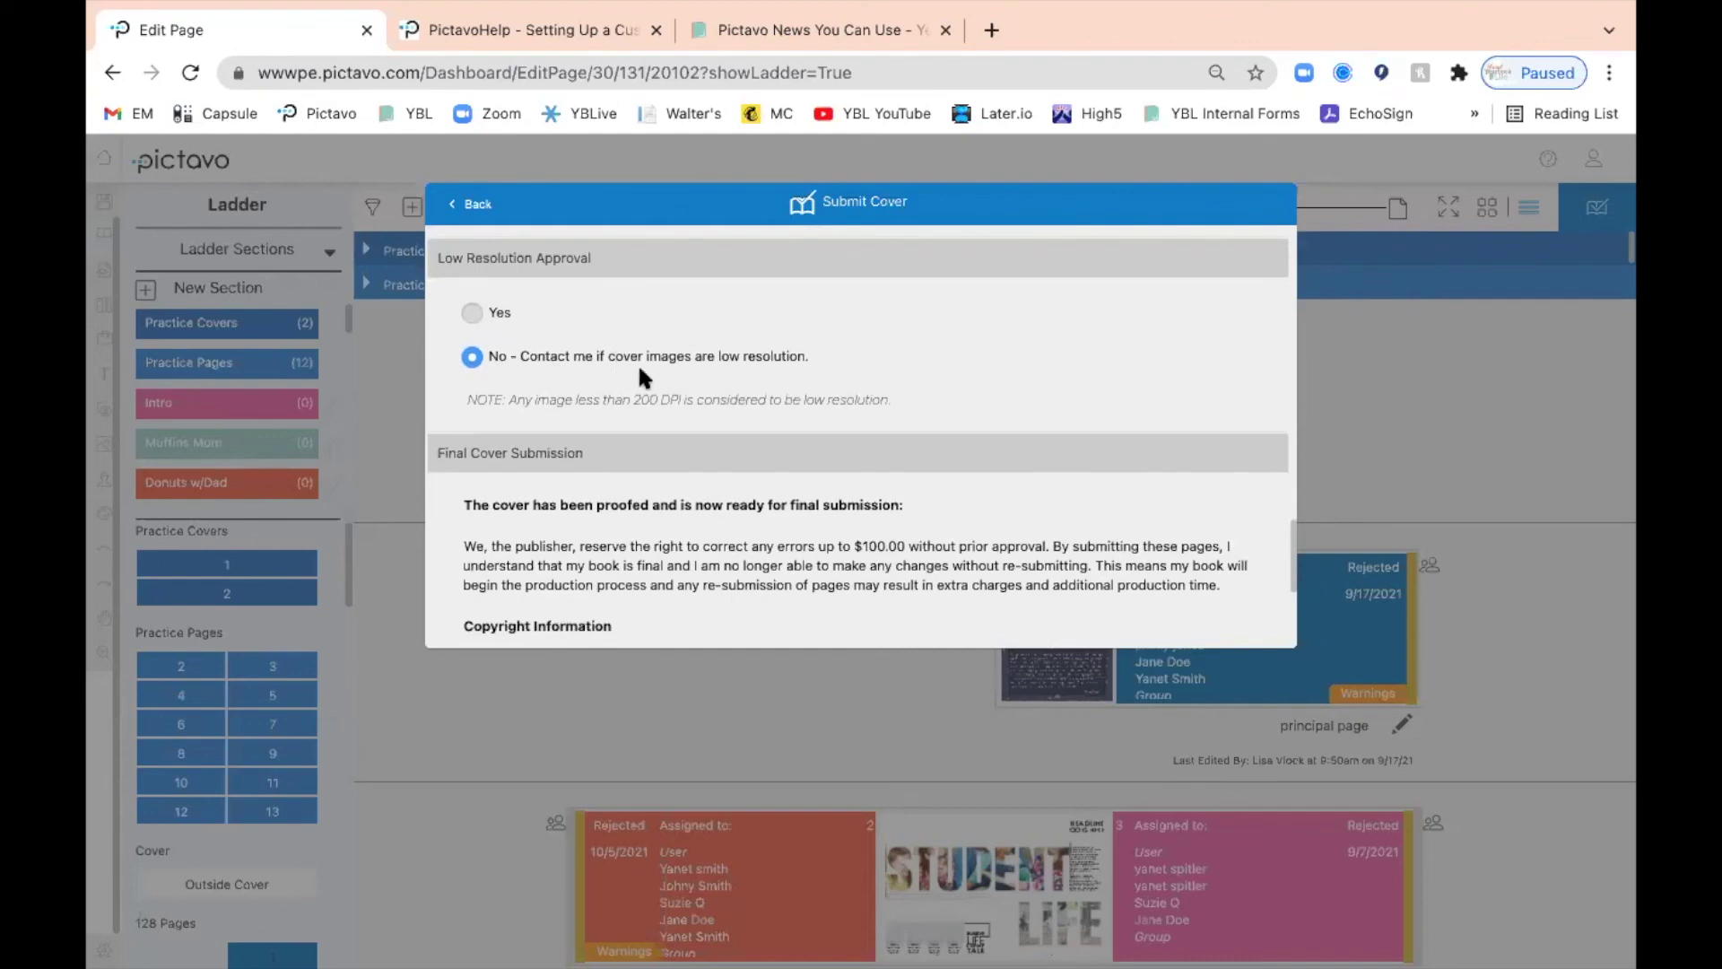
{"action": "scroll", "coordinate": [638, 364], "scroll_direction": "down", "scroll_amount": 1}
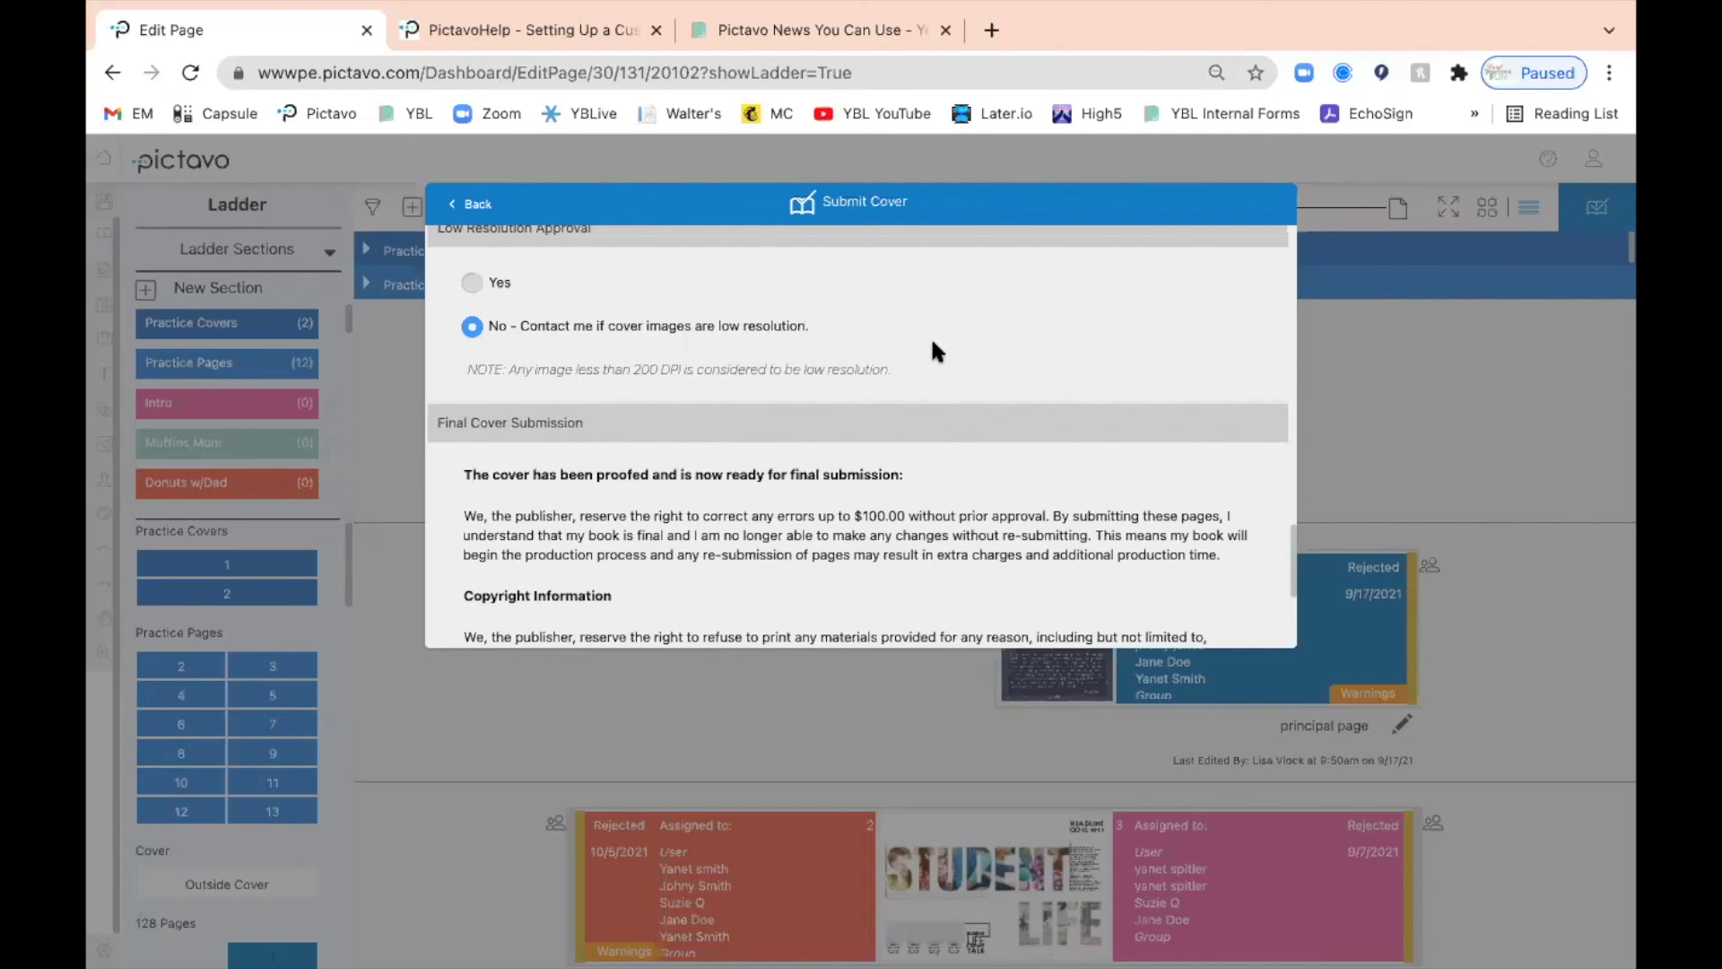
{"action": "scroll", "coordinate": [932, 343], "scroll_direction": "down", "scroll_amount": 1}
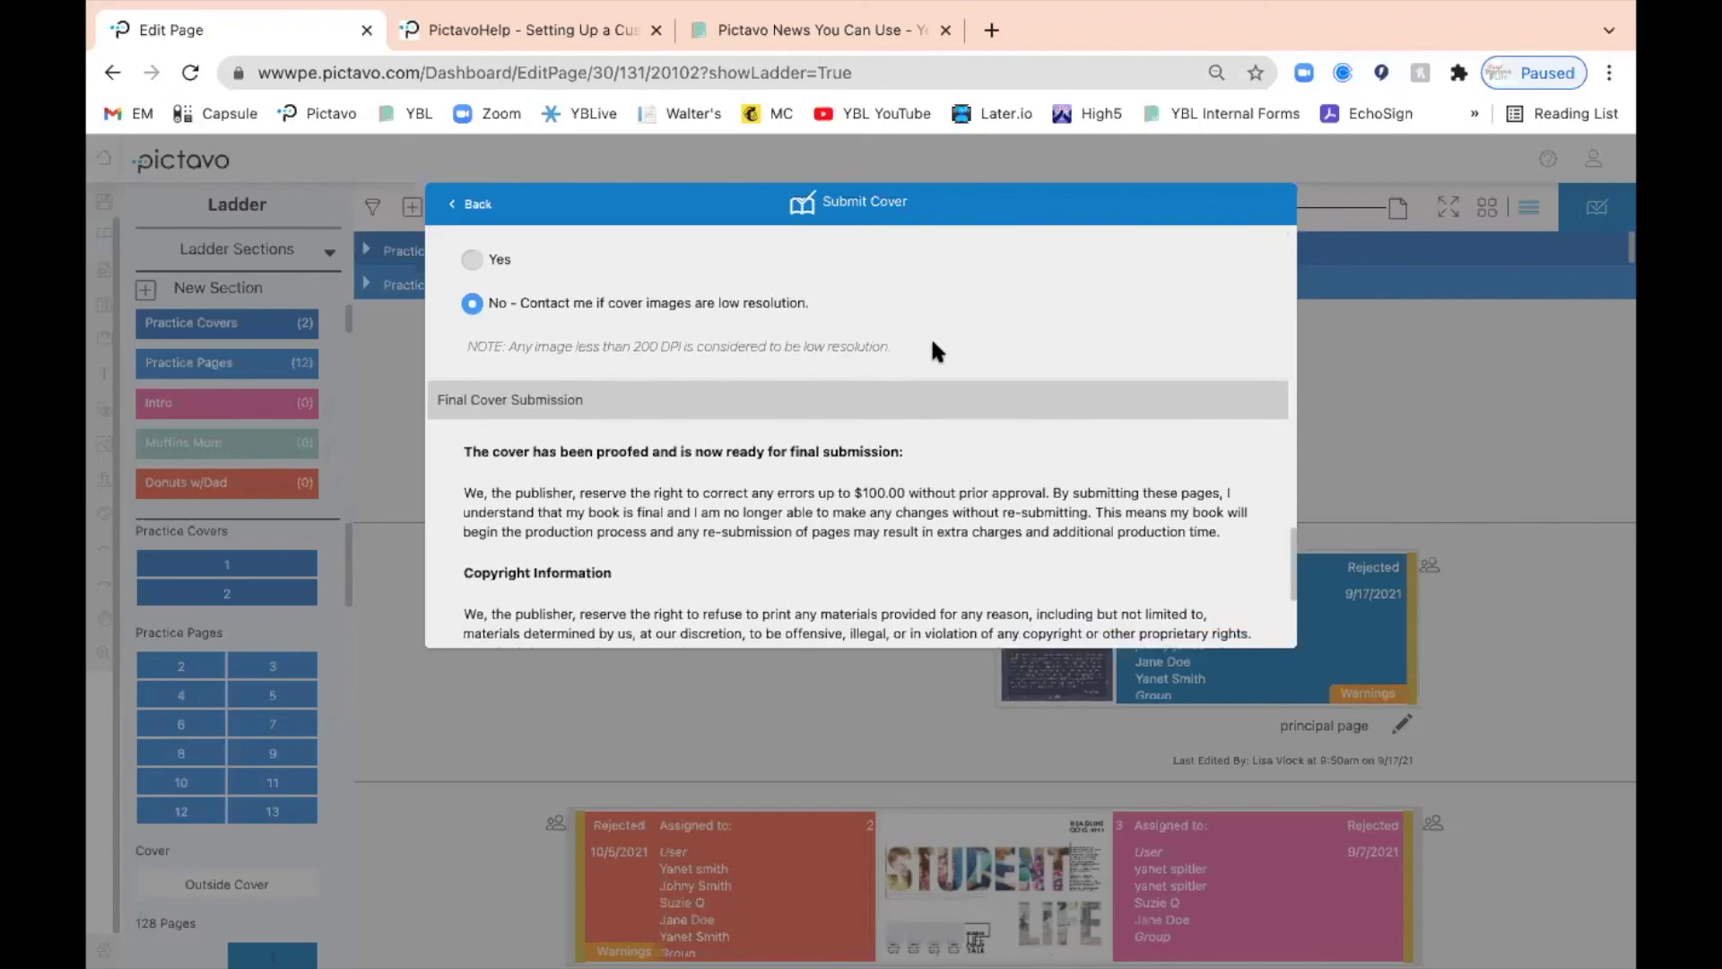
{"action": "scroll", "coordinate": [1007, 386], "scroll_direction": "down", "scroll_amount": 4}
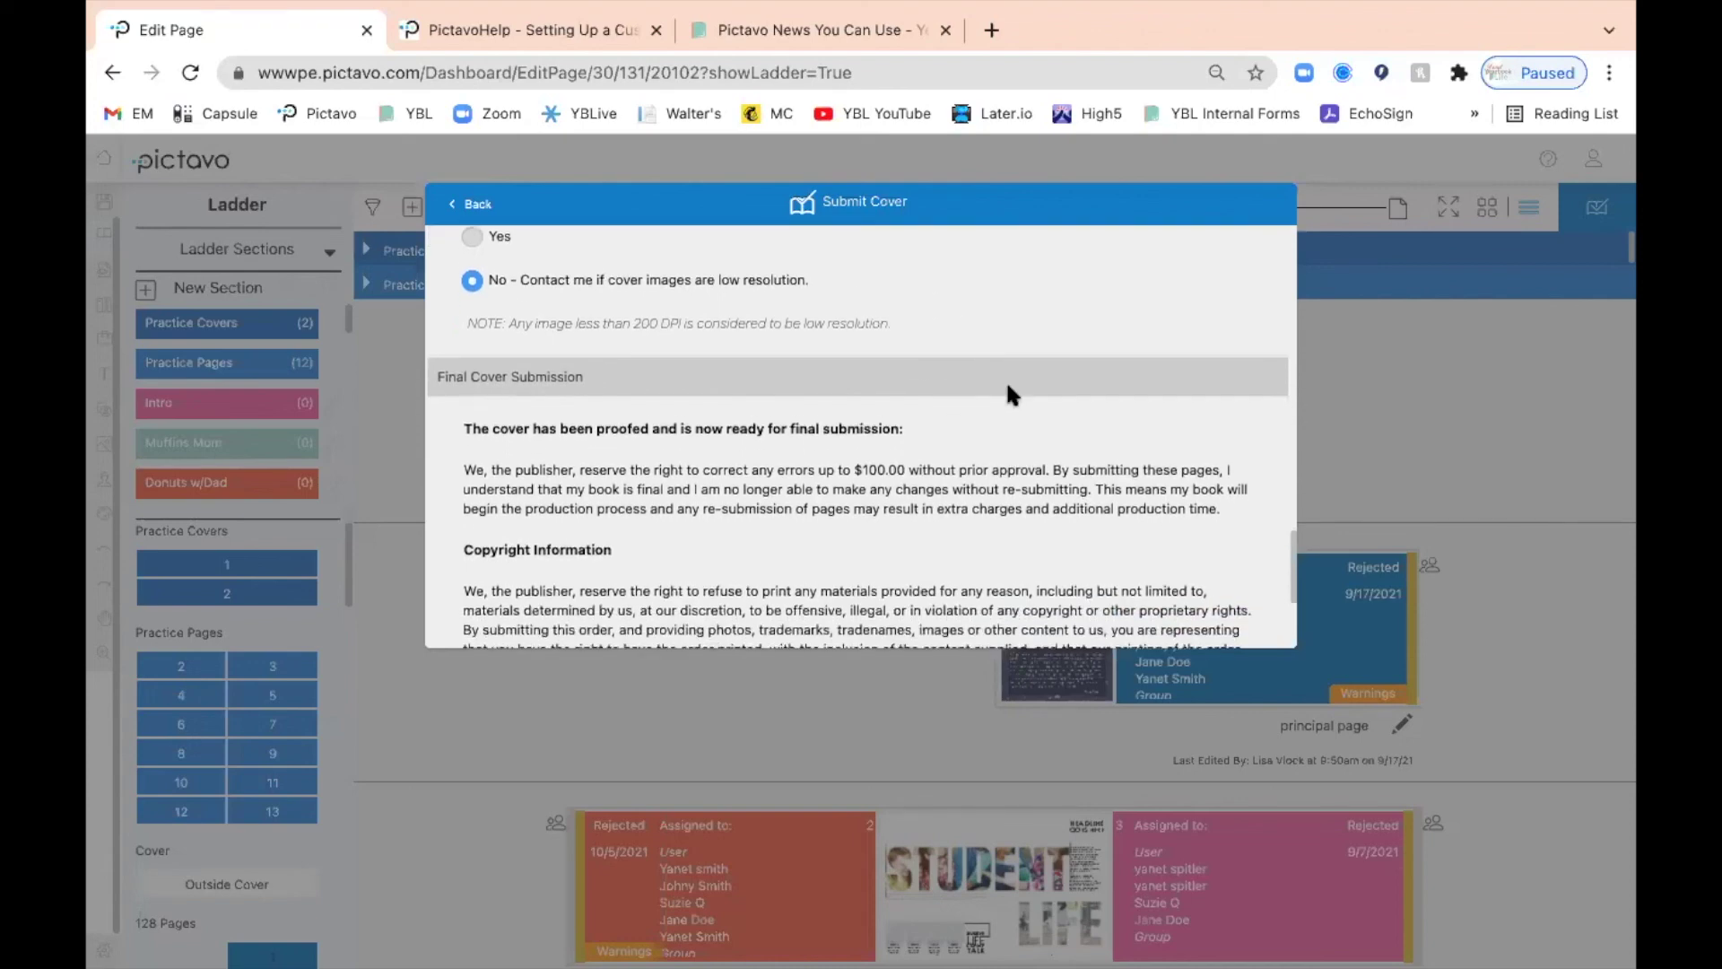
{"action": "scroll", "coordinate": [1007, 395], "scroll_direction": "down", "scroll_amount": 3}
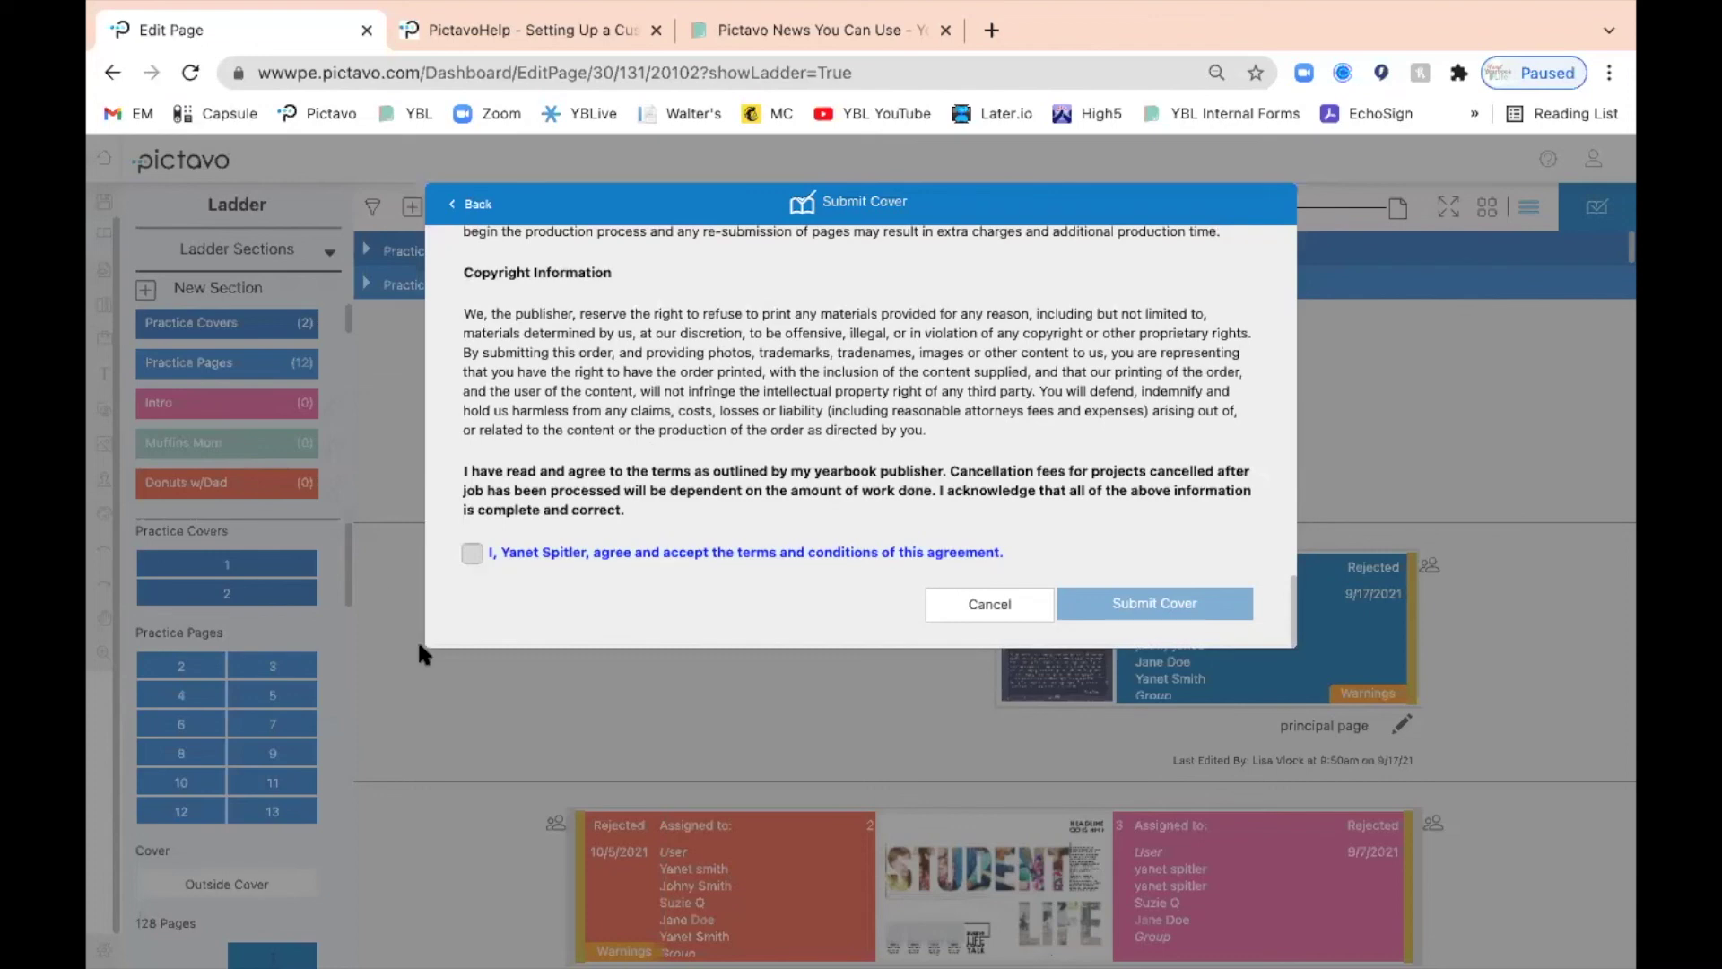
Step: Accept the terms and conditions of the cover agreement, cancel the cover submission form and close the project submission dialog
{"action": "left_click", "coordinate": [472, 553]}
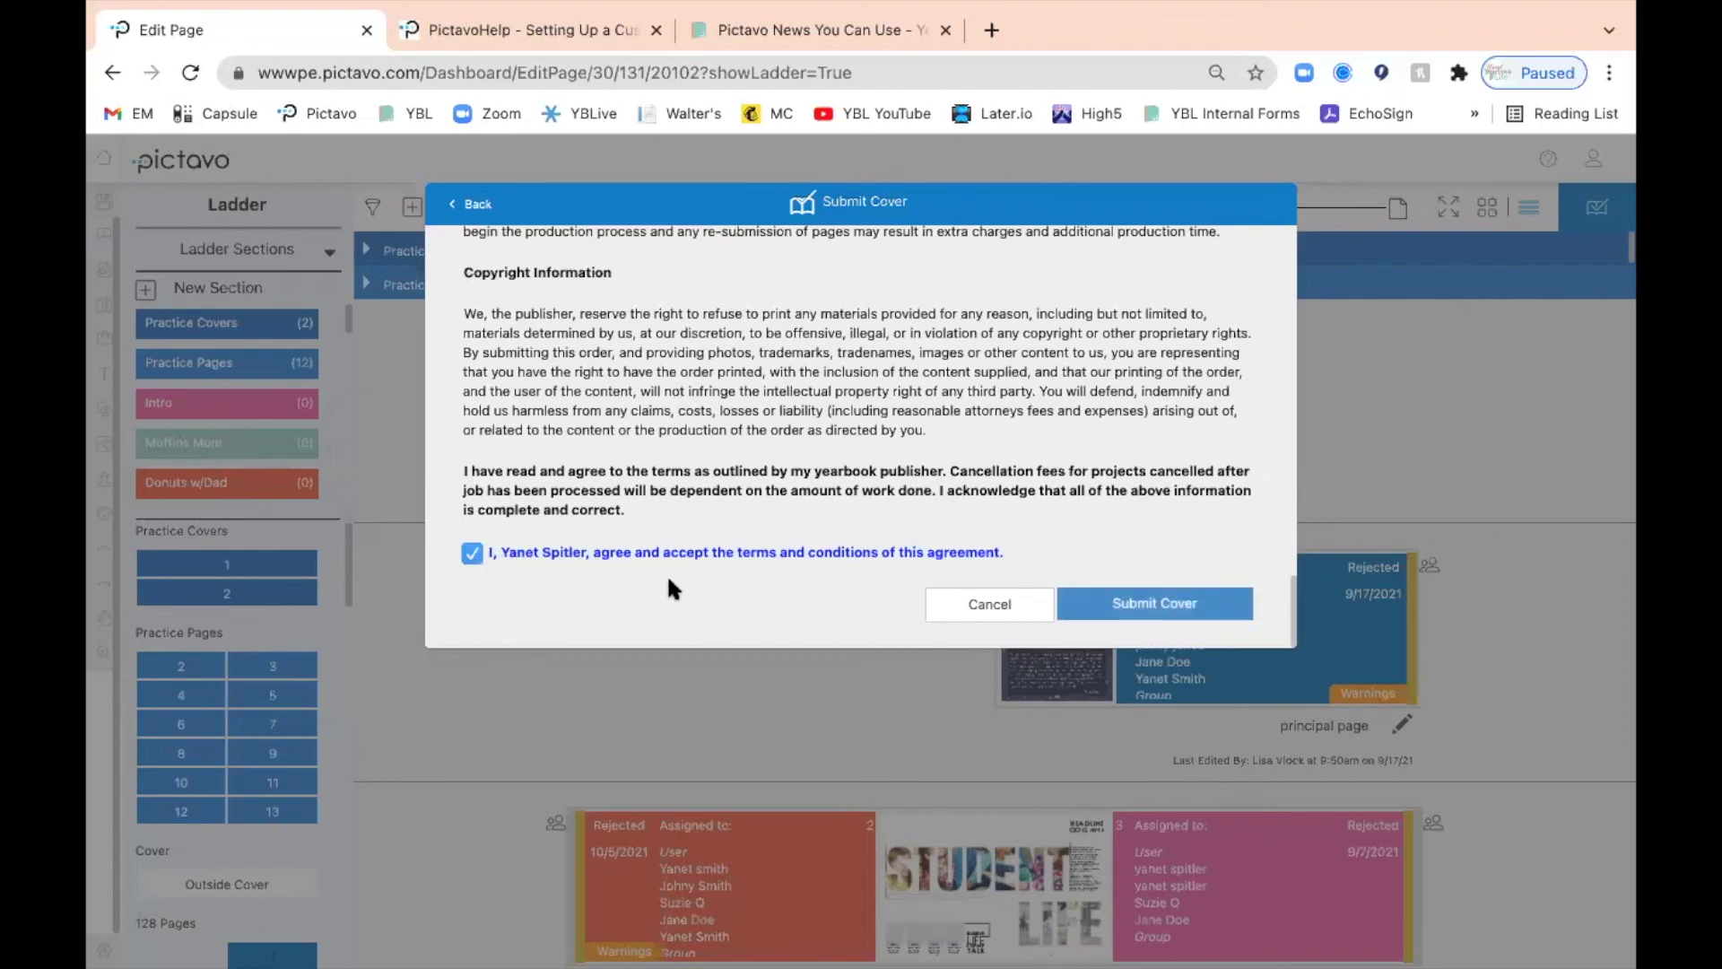
{"action": "left_click", "coordinate": [1157, 608]}
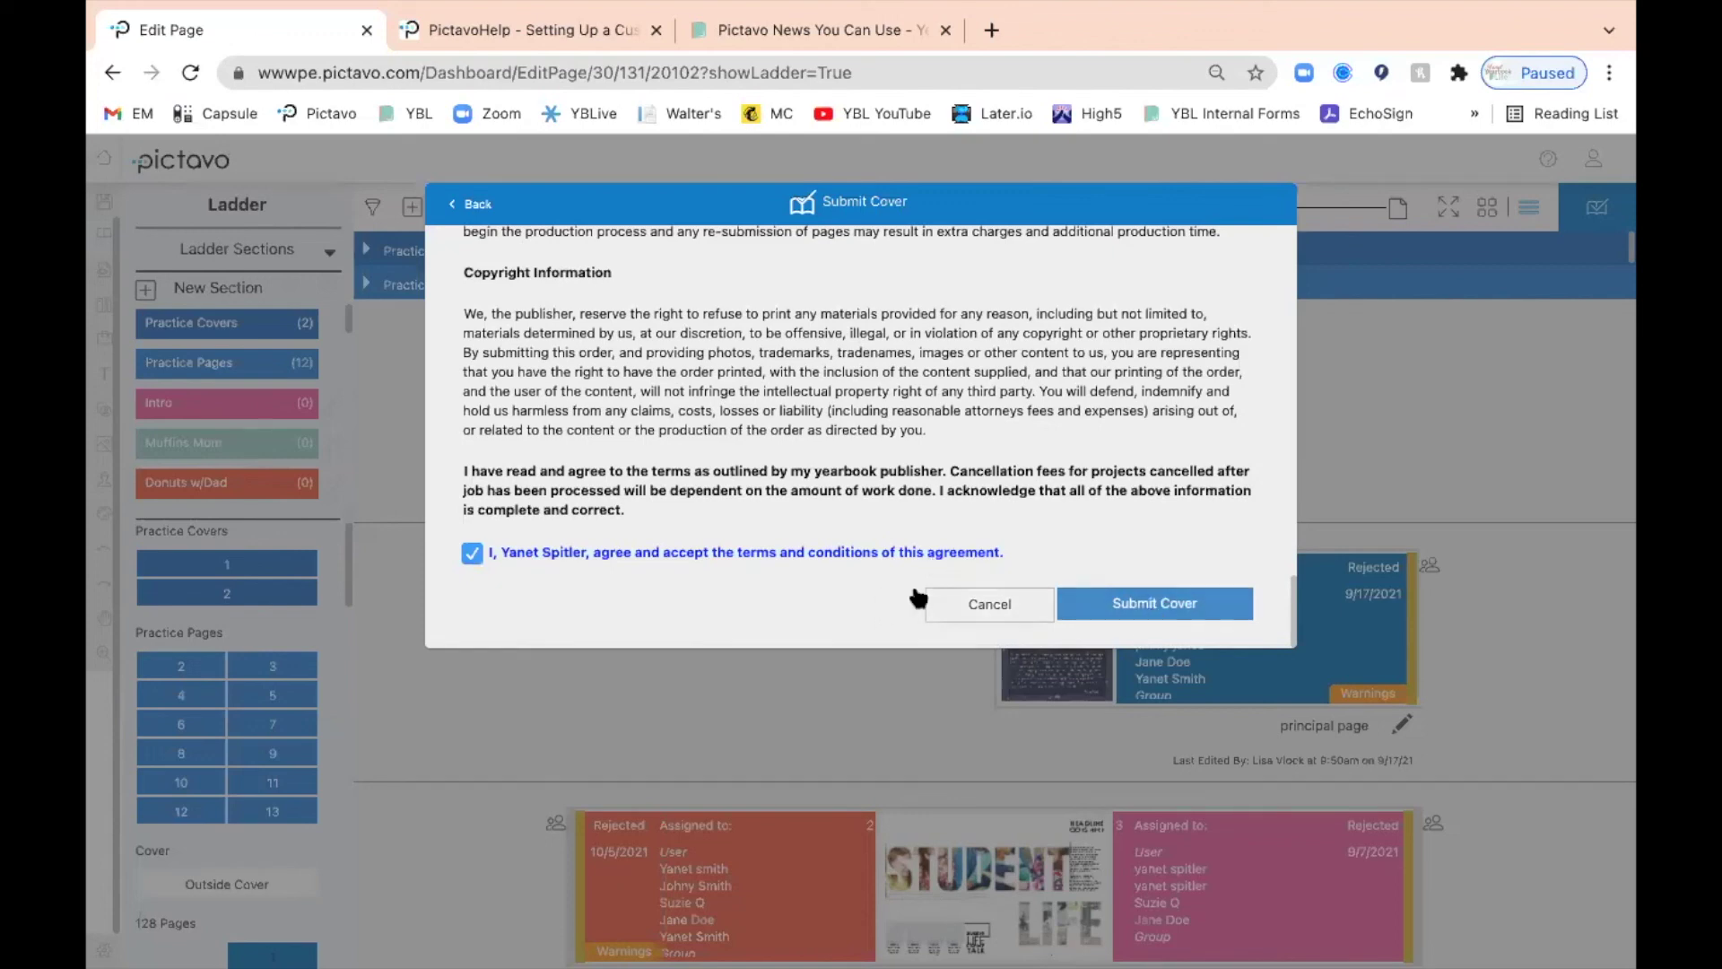
{"action": "left_click", "coordinate": [969, 605]}
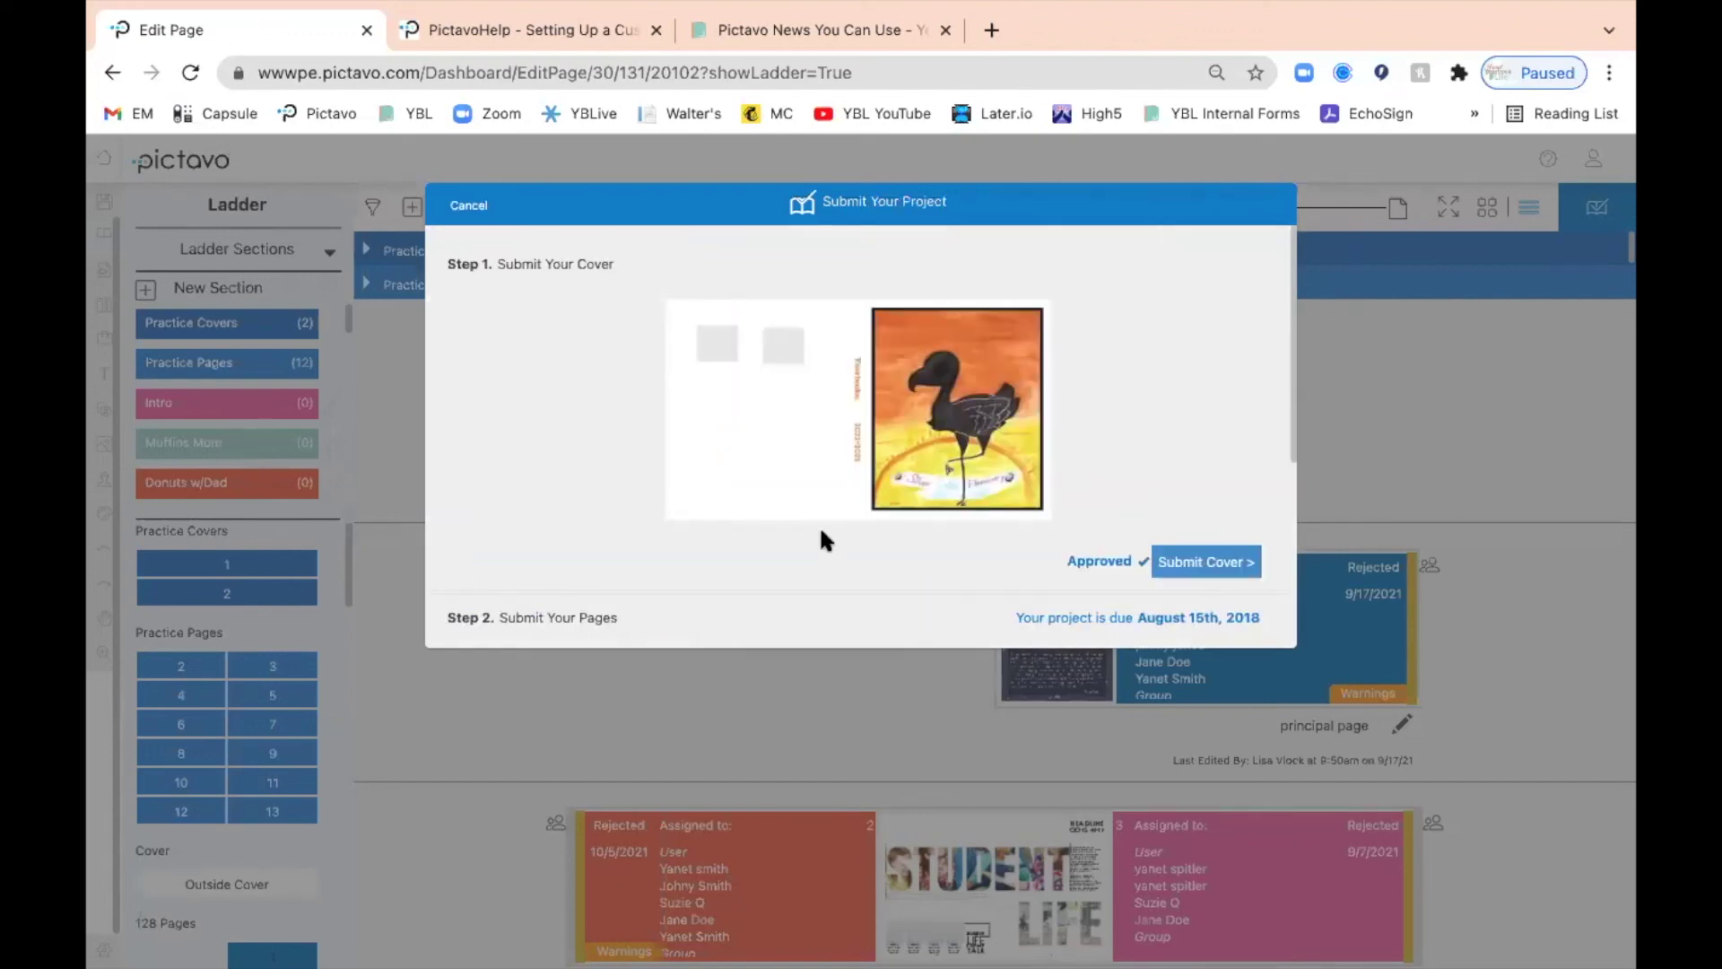
{"action": "left_click", "coordinate": [462, 206]}
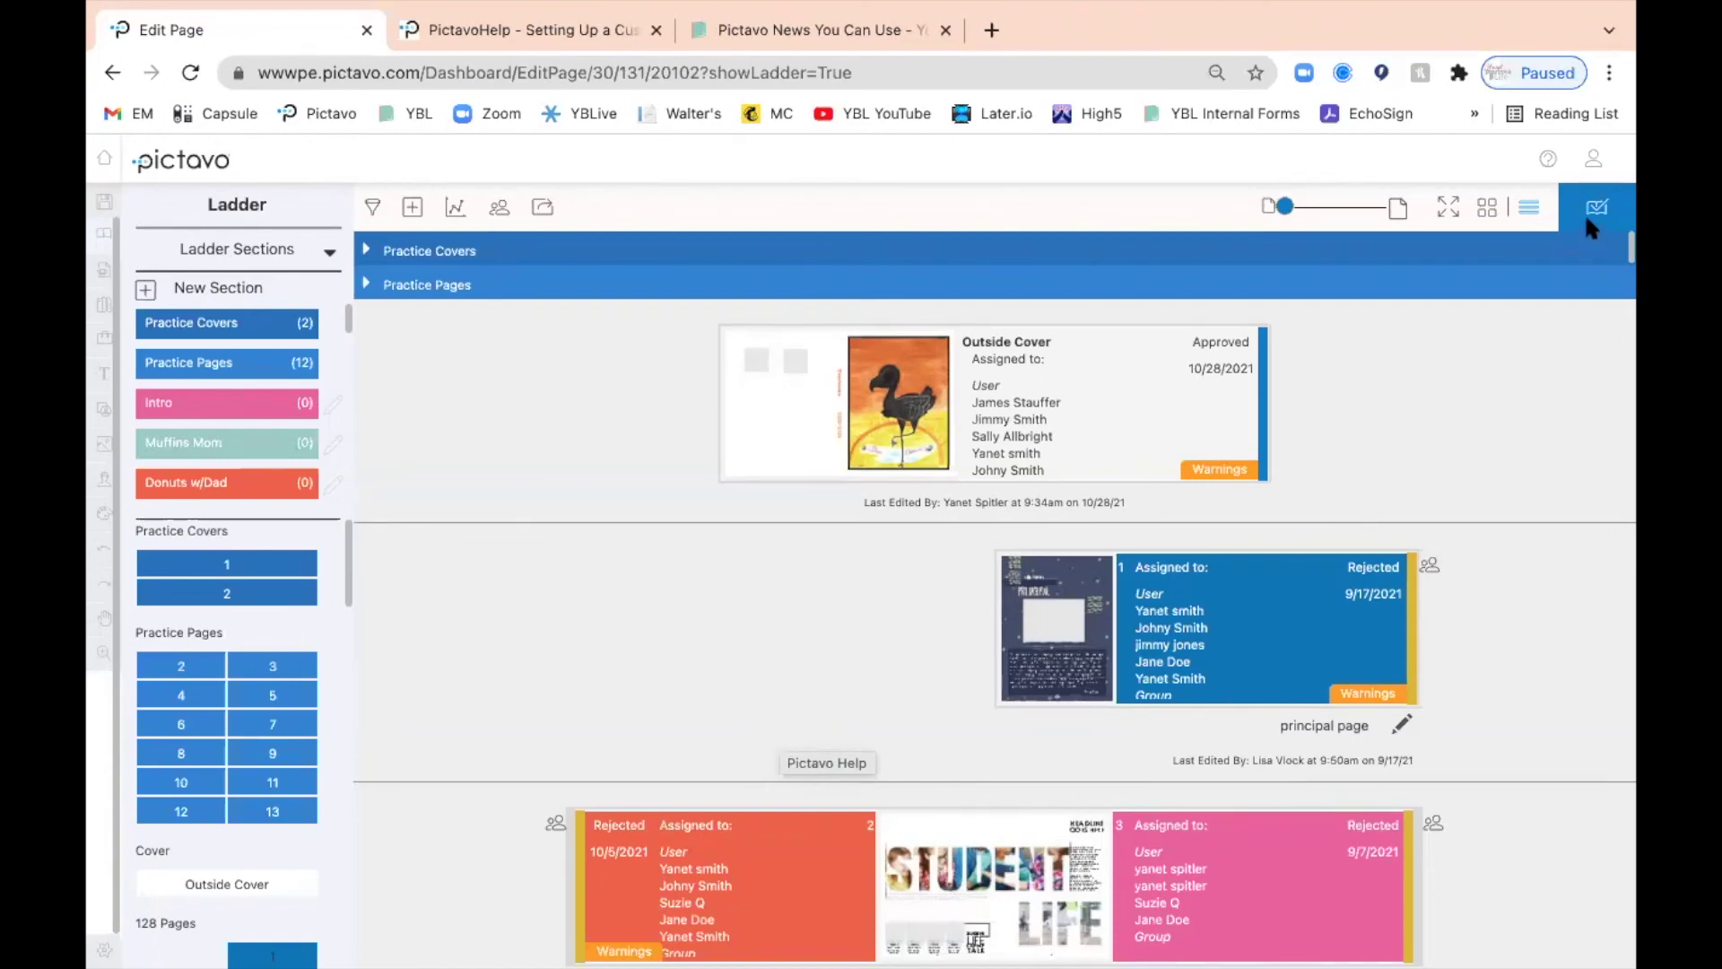
Step: View the Pictavo support contact information from the account options and close it
{"action": "left_click", "coordinate": [1591, 157]}
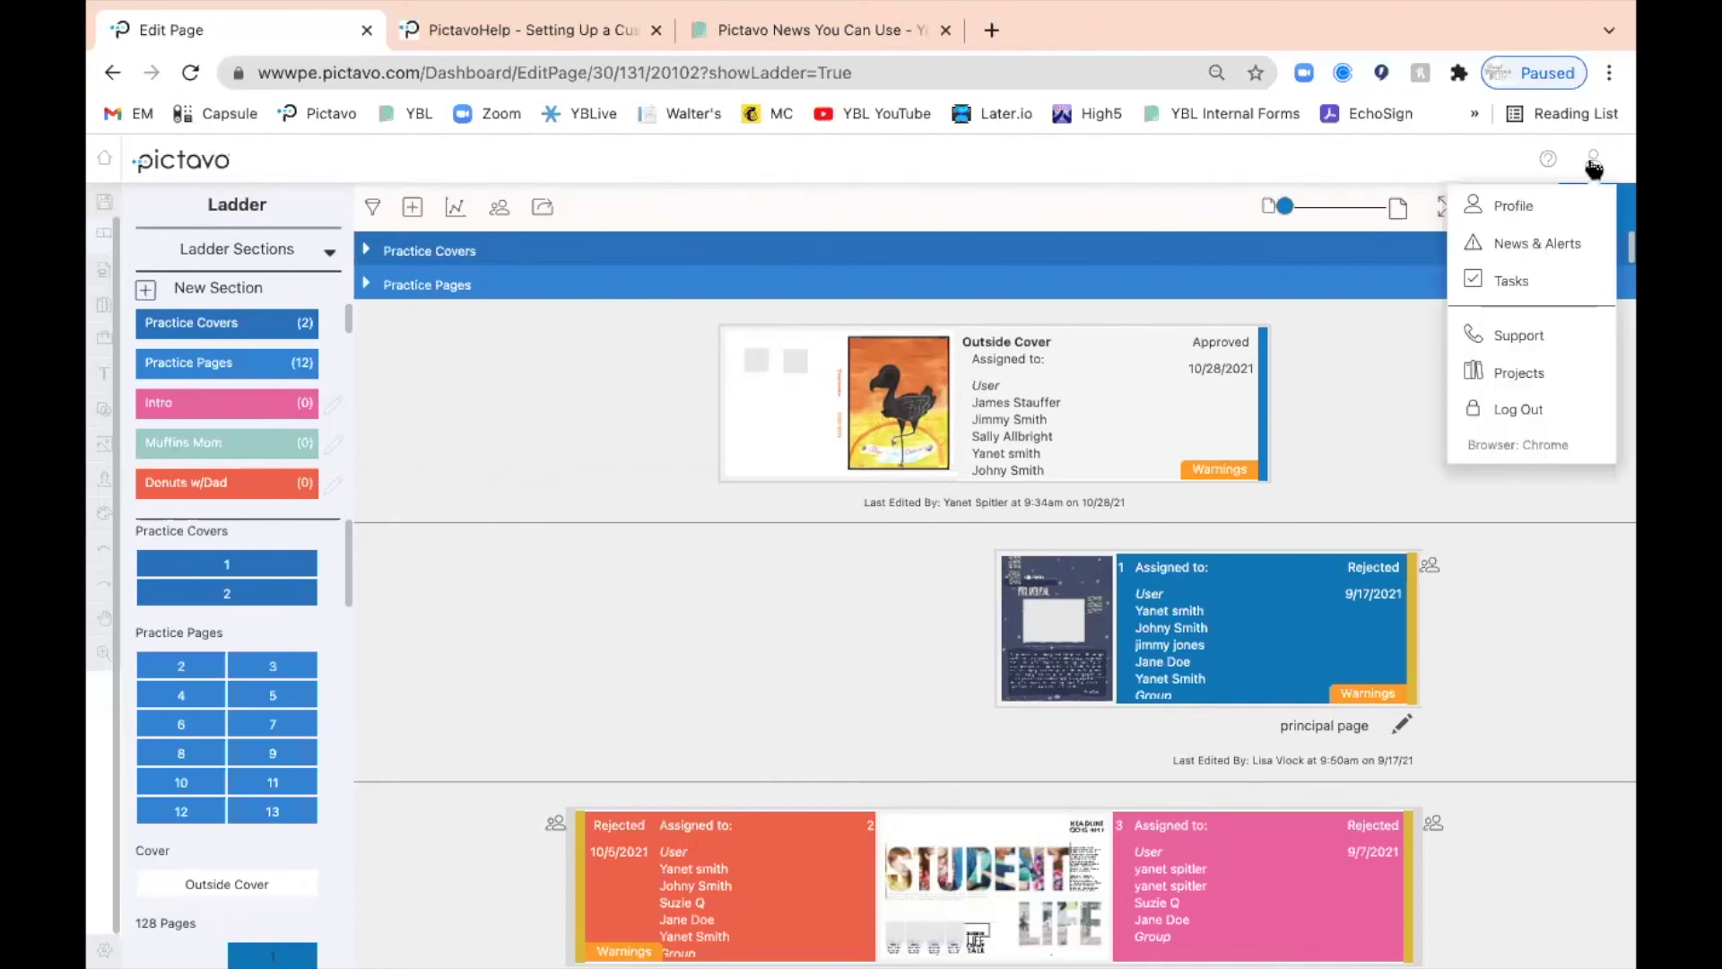
{"action": "left_click", "coordinate": [1530, 336]}
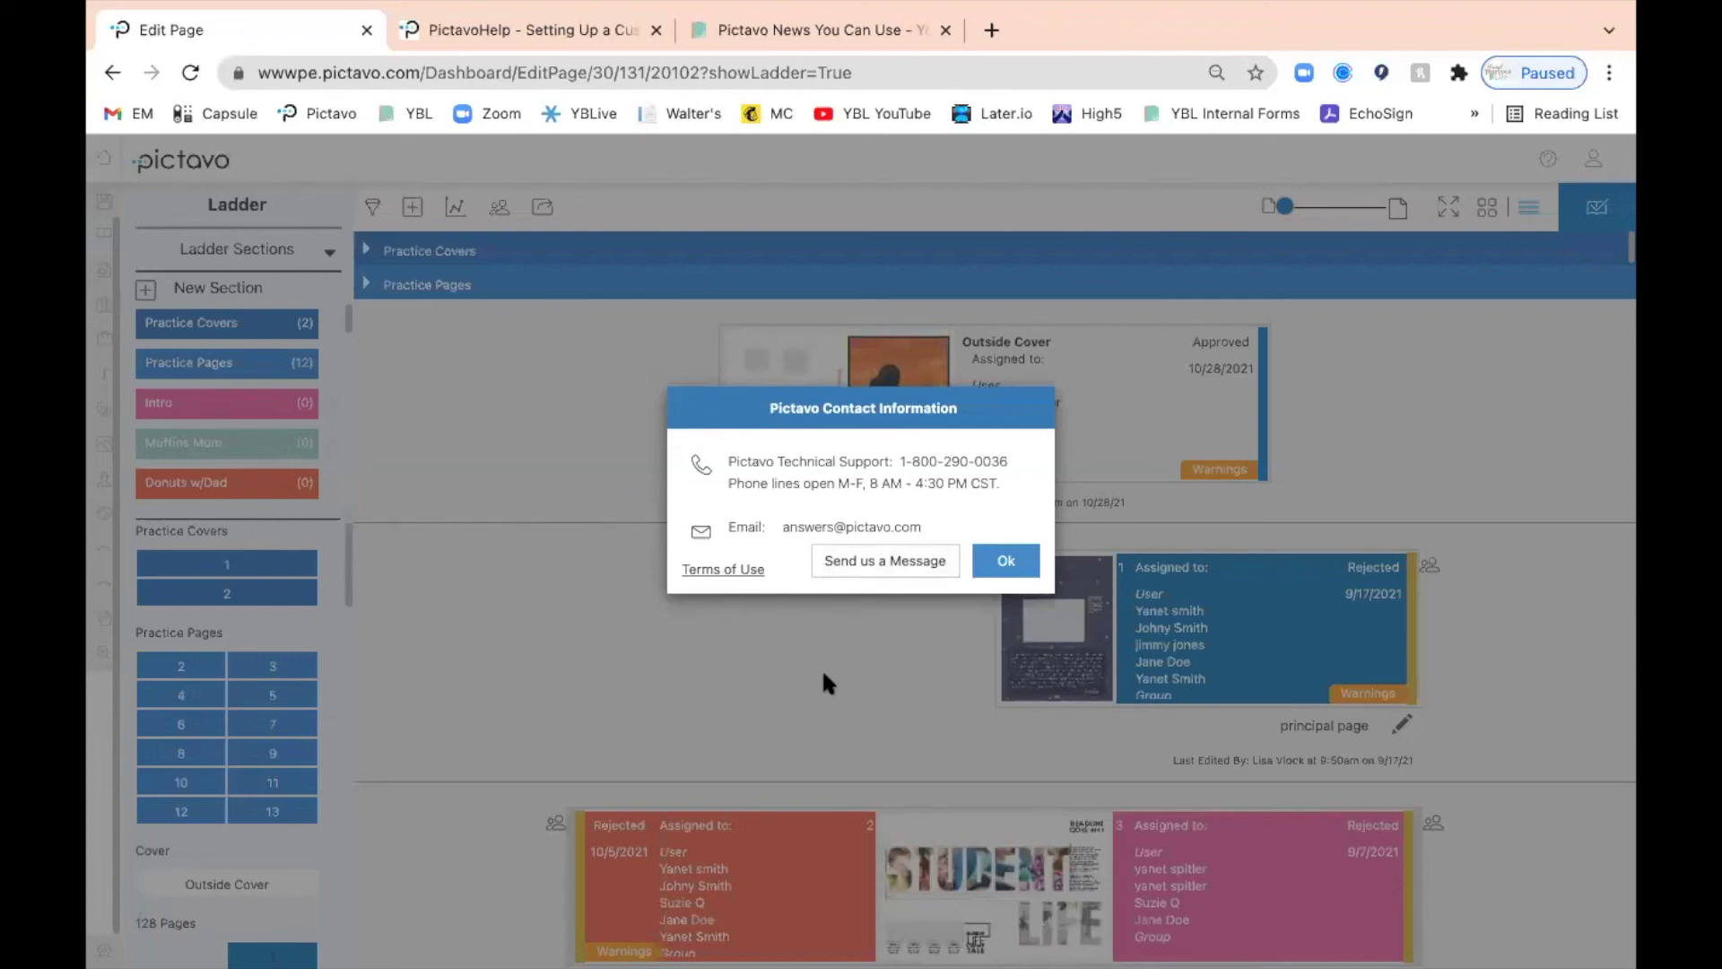
{"action": "left_click", "coordinate": [1005, 559]}
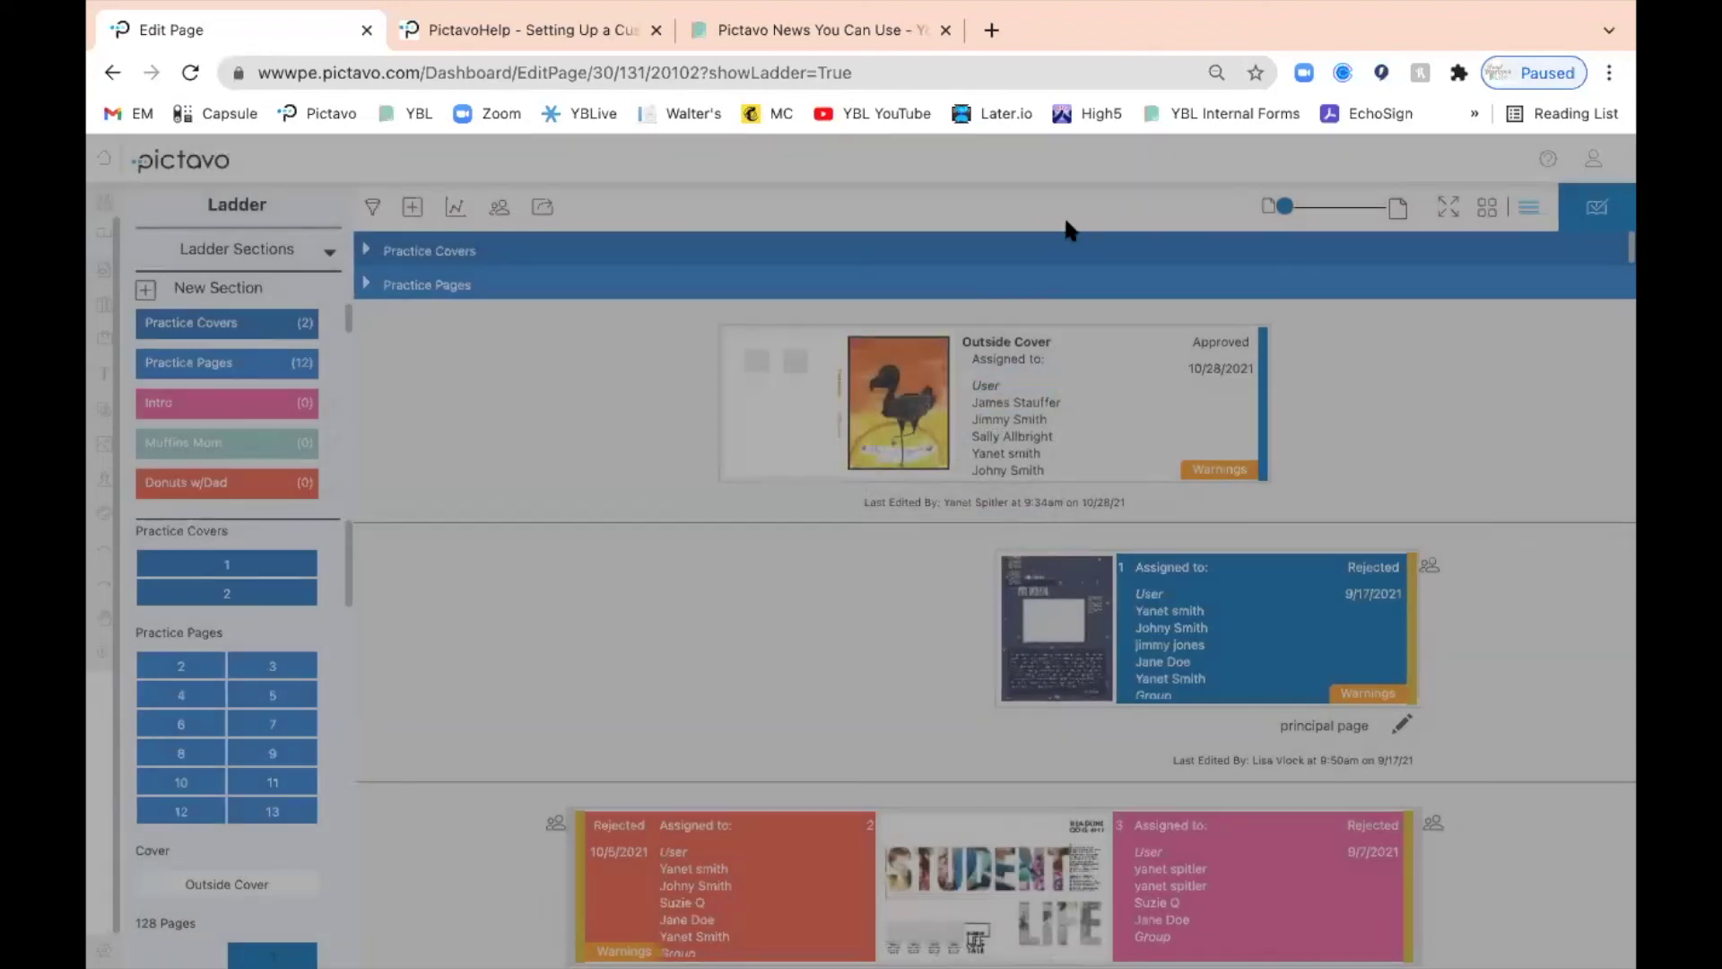